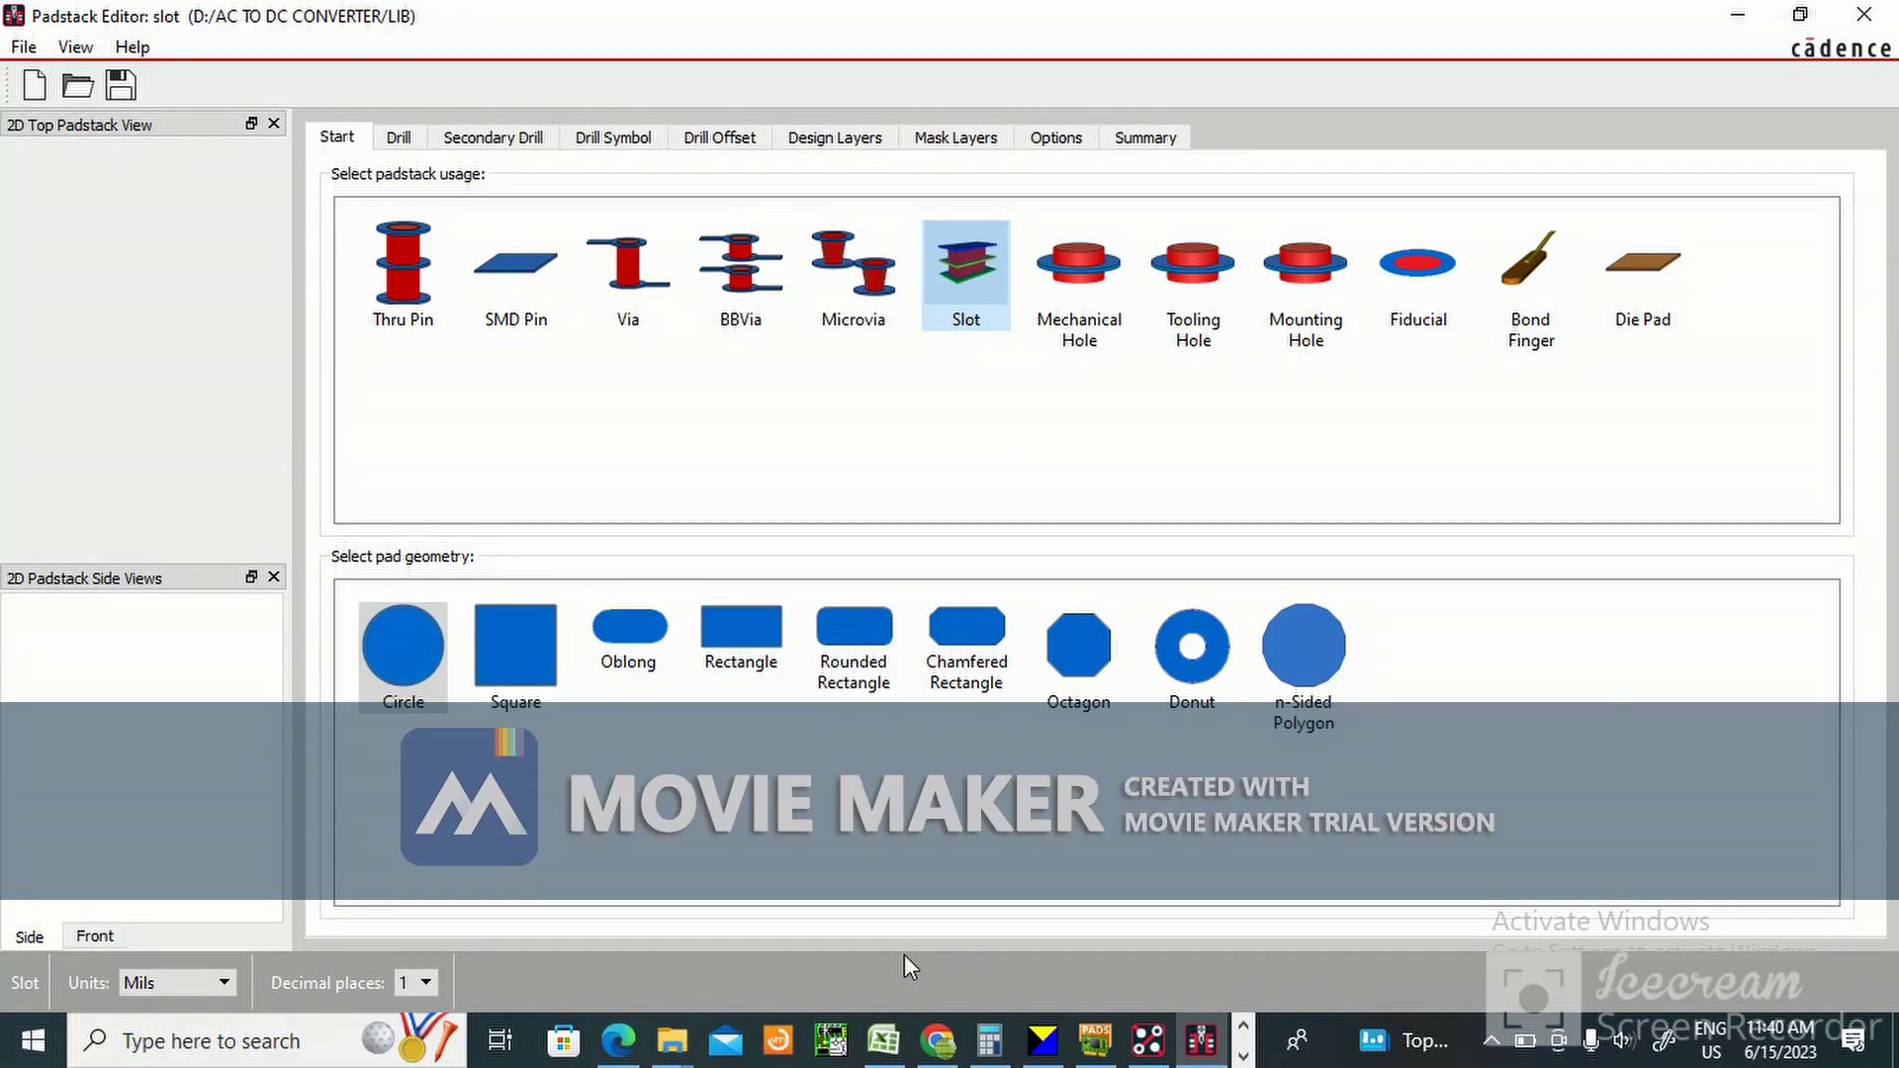
Review the connector drawing PDF, then return to the Padstack Editor.
{"action": "left_click", "coordinate": [619, 1040]}
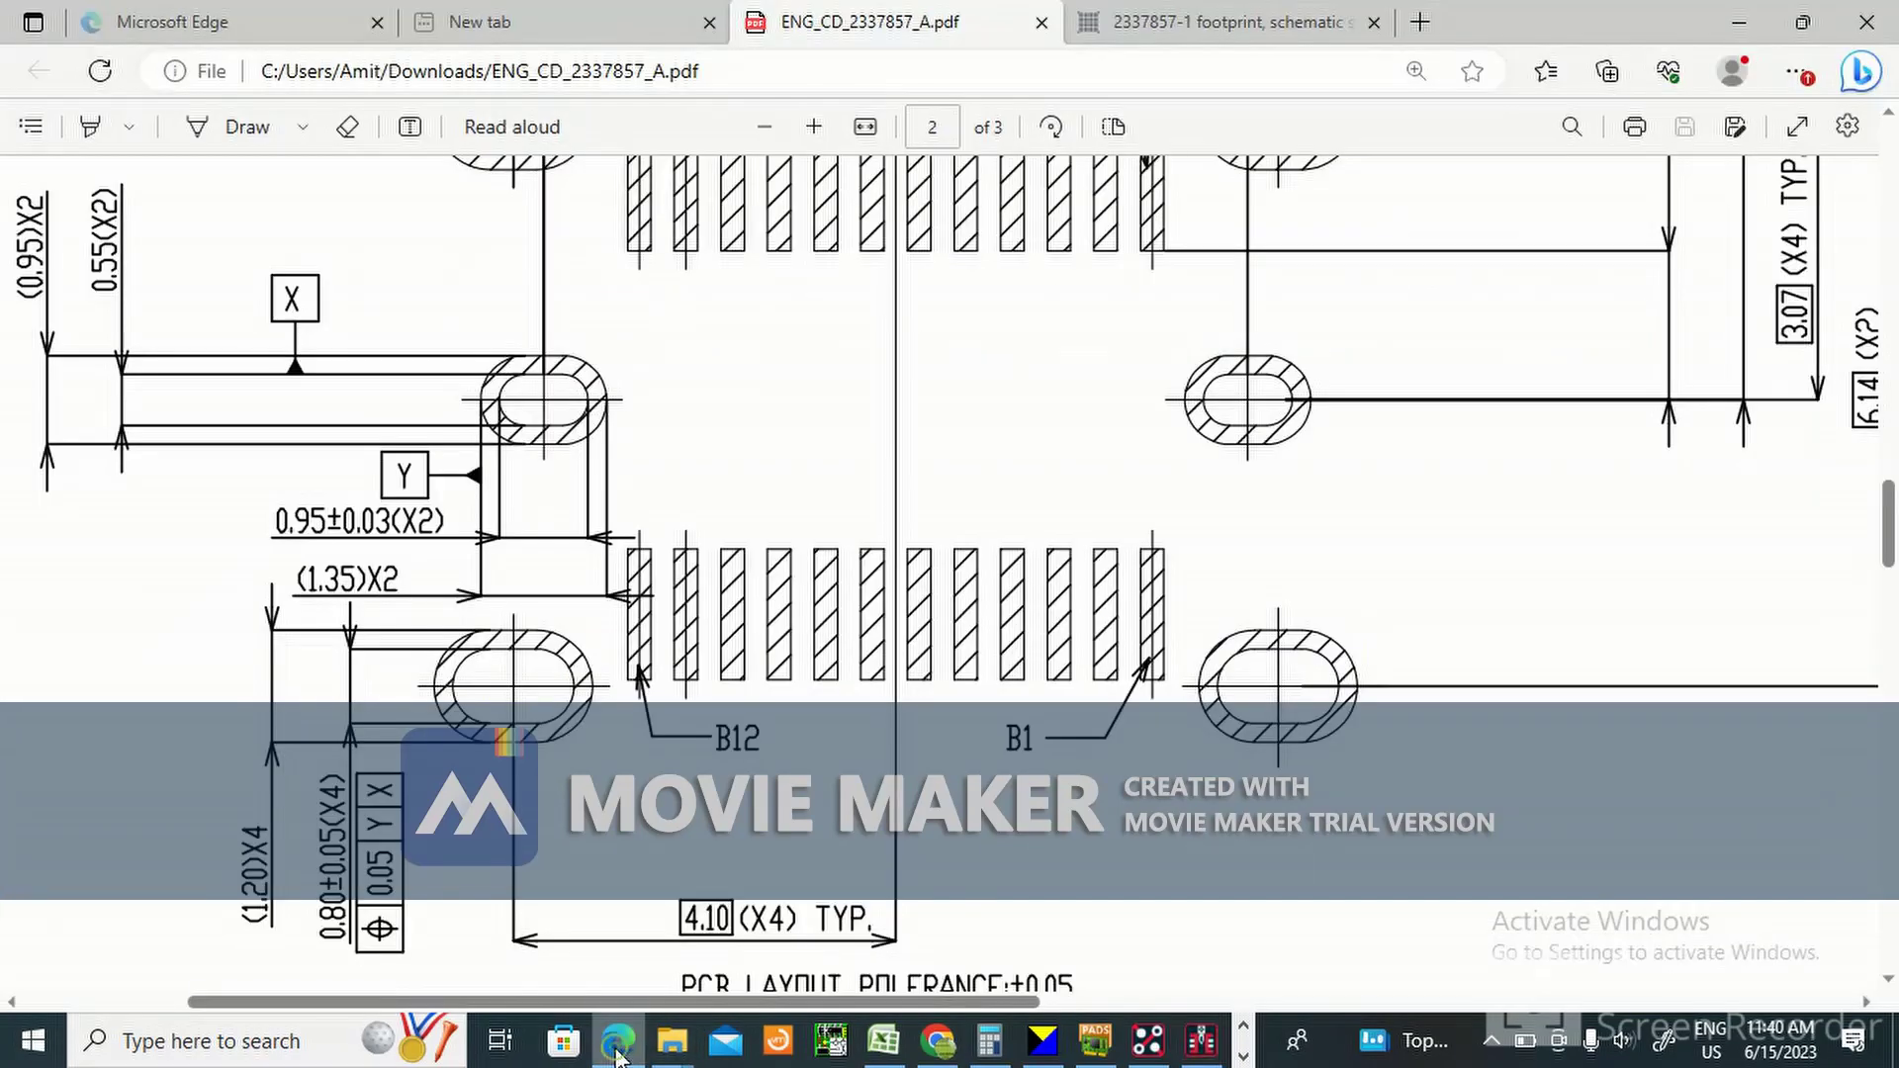
{"action": "scroll", "coordinate": [578, 421], "scroll_direction": "up", "scroll_amount": 3}
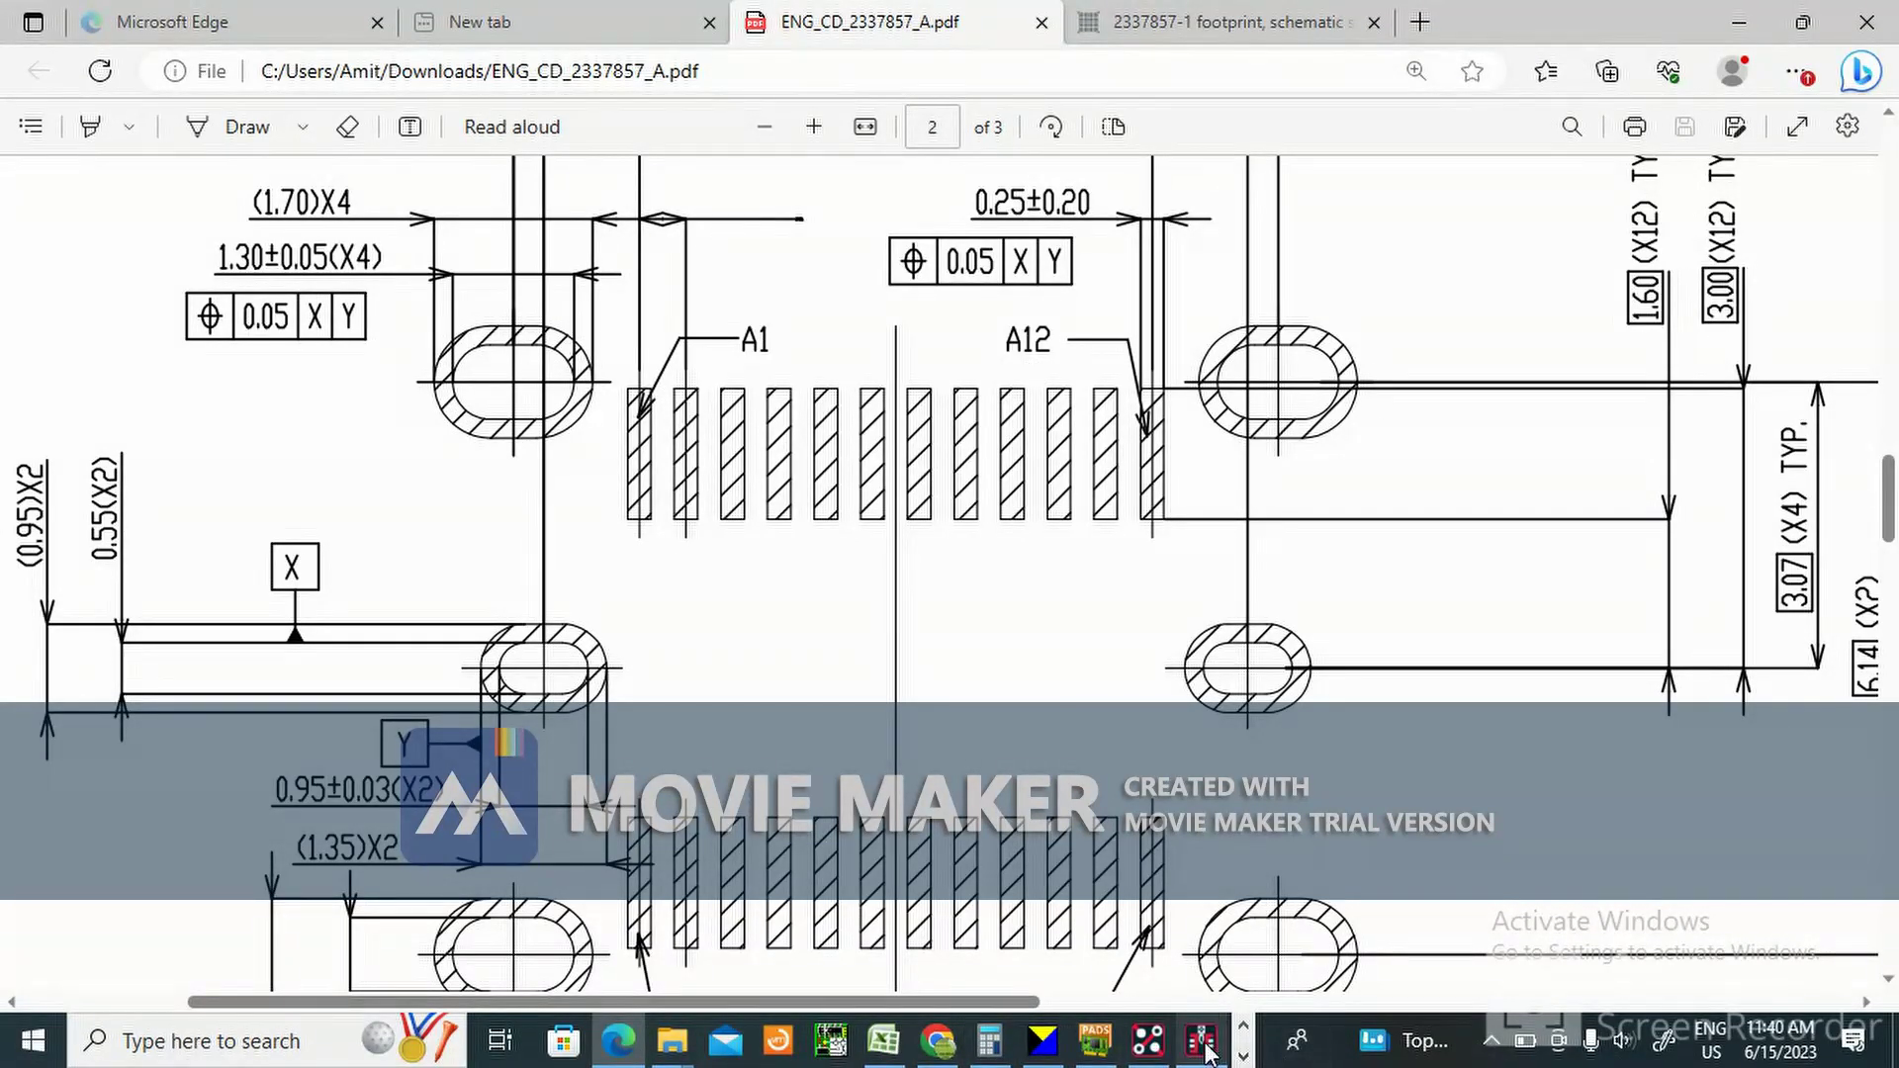
{"action": "mouse_move", "coordinate": [1205, 1046]}
{"action": "left_click", "coordinate": [1205, 987]}
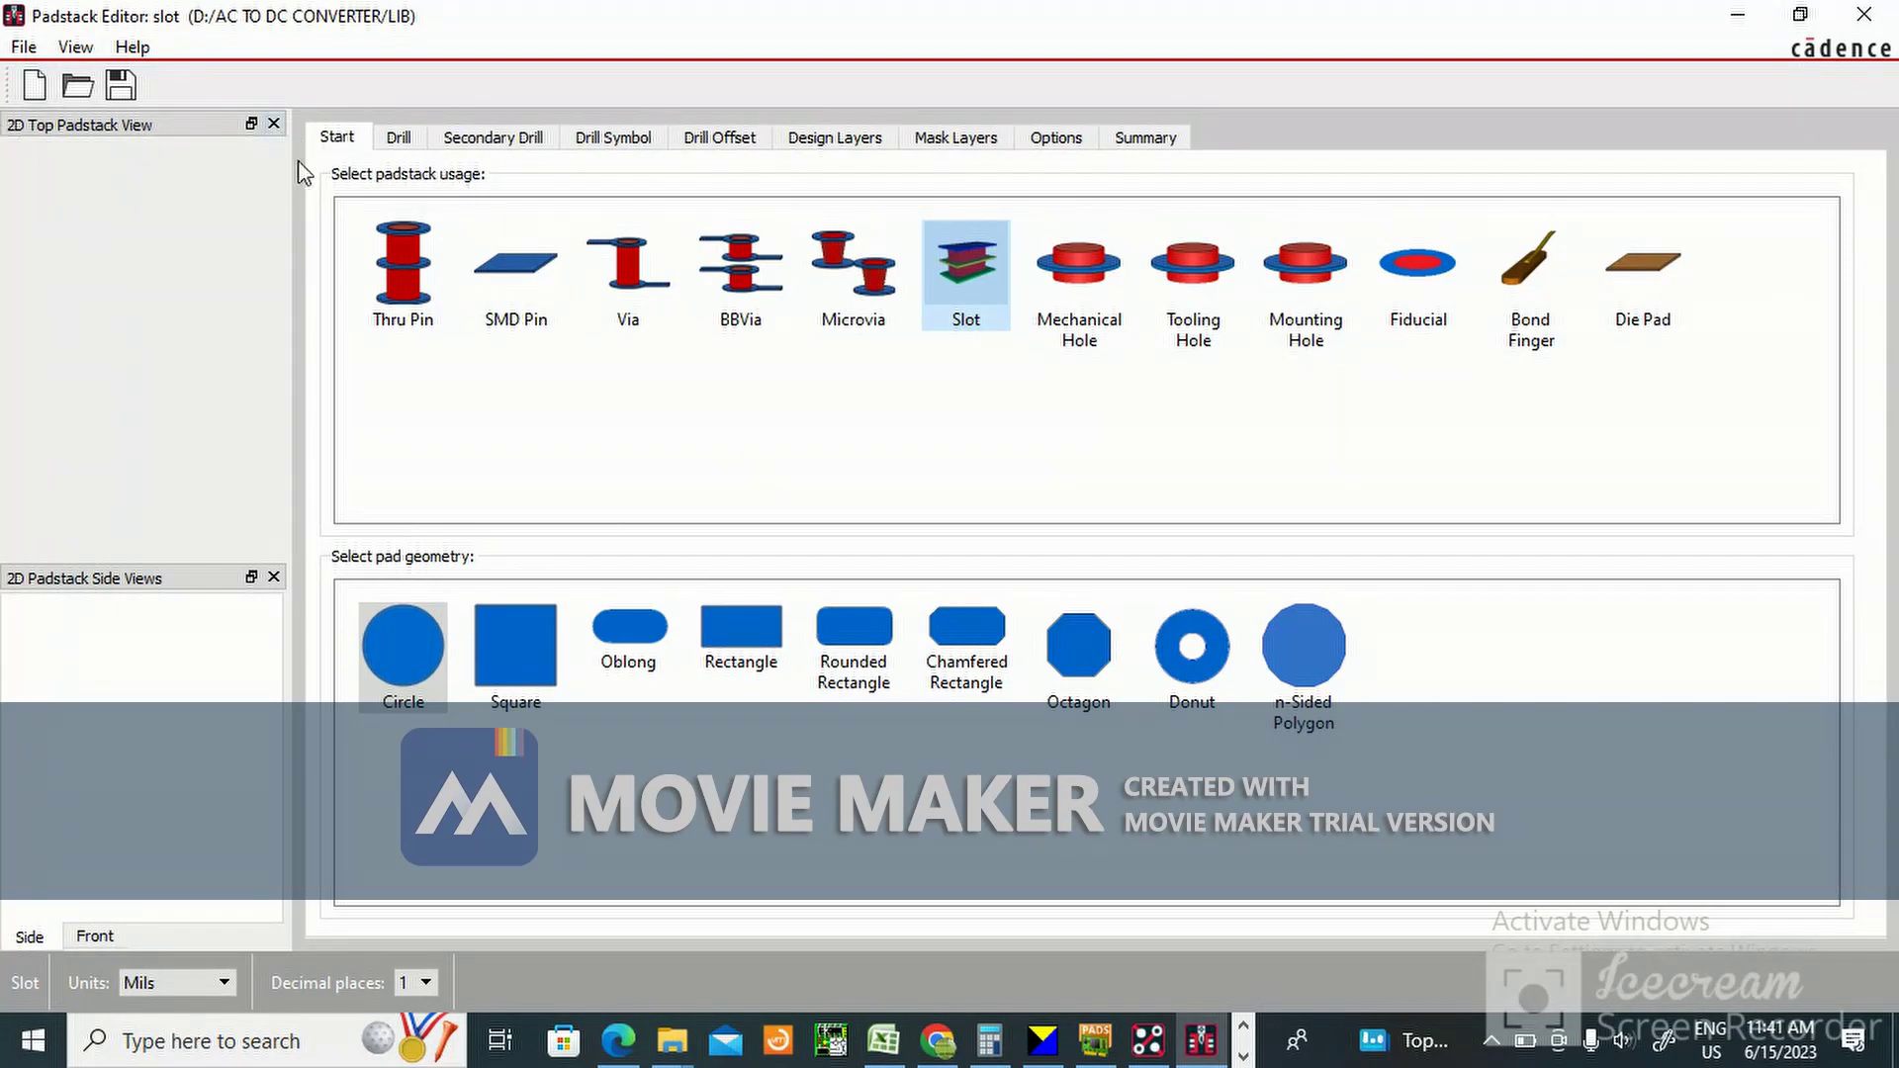
{"action": "left_click", "coordinate": [618, 1041]}
{"action": "scroll", "coordinate": [638, 590], "scroll_direction": "up", "scroll_amount": 2}
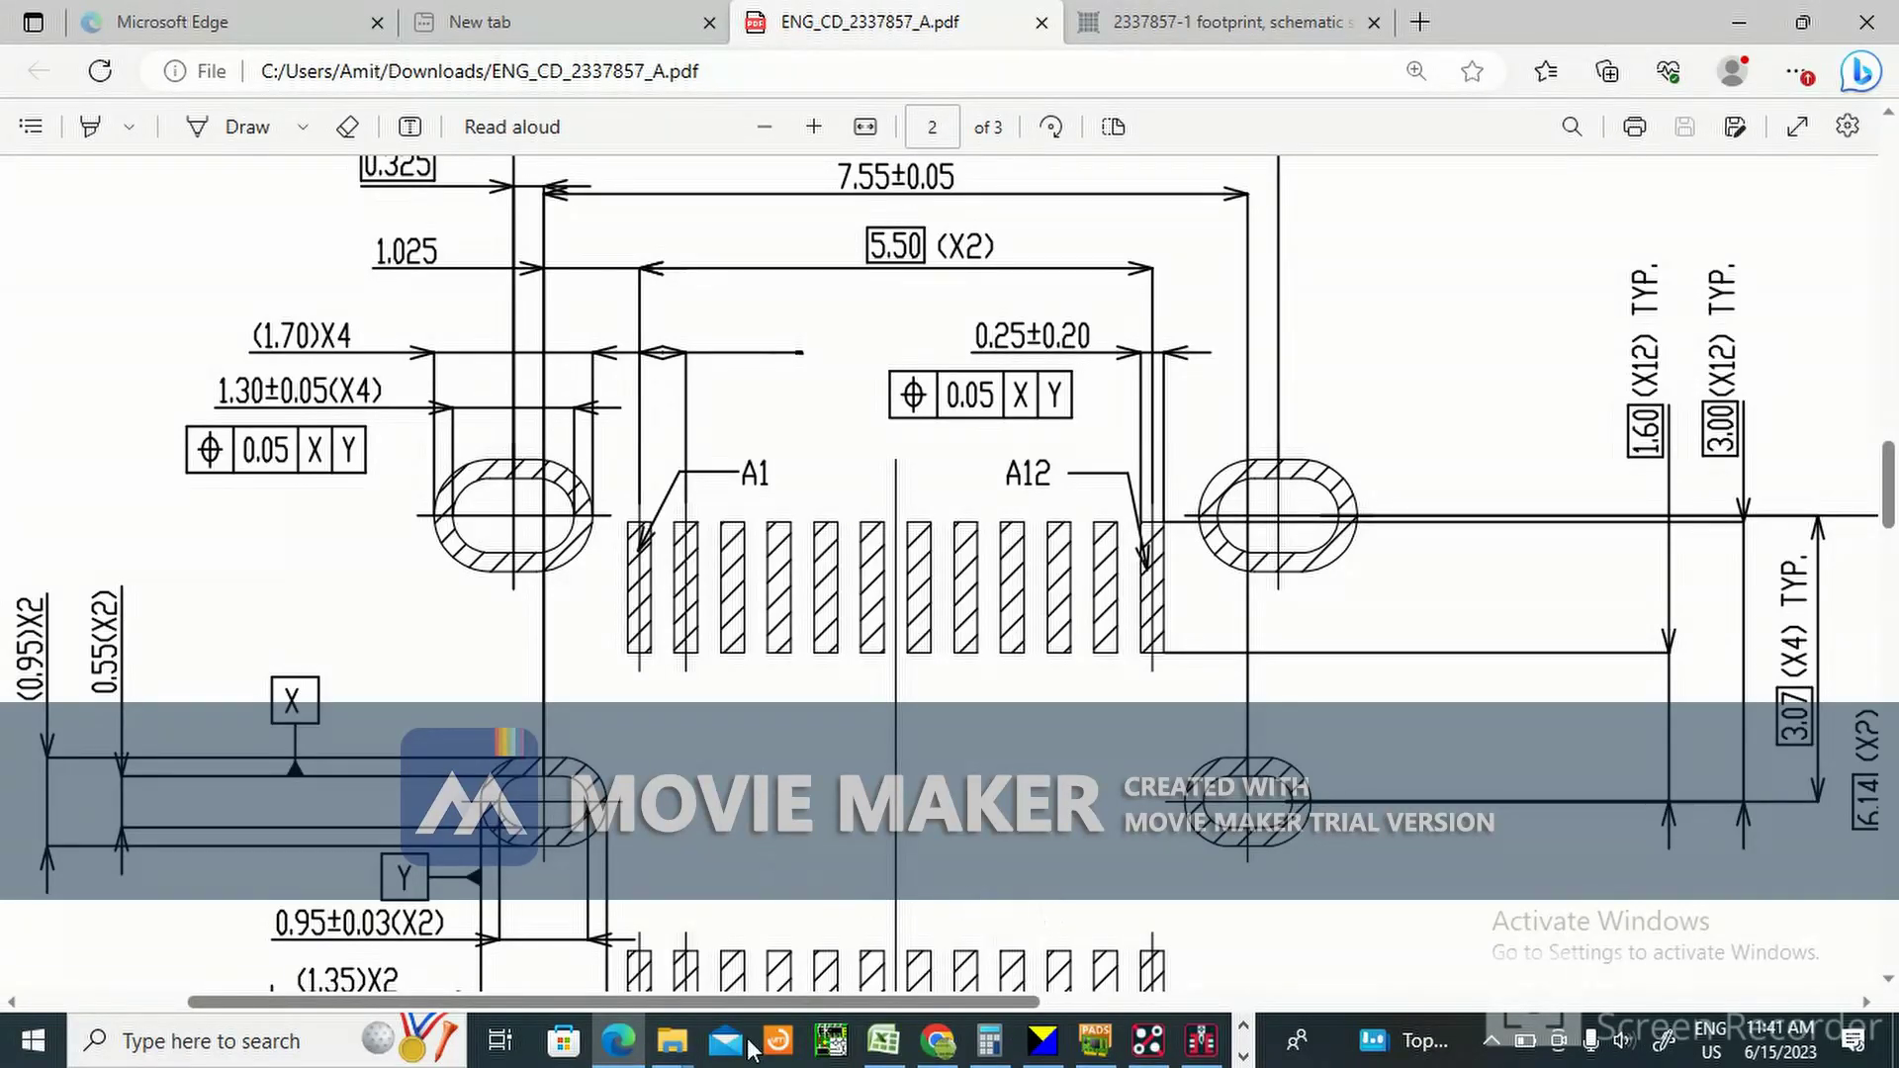
{"action": "mouse_move", "coordinate": [614, 1047]}
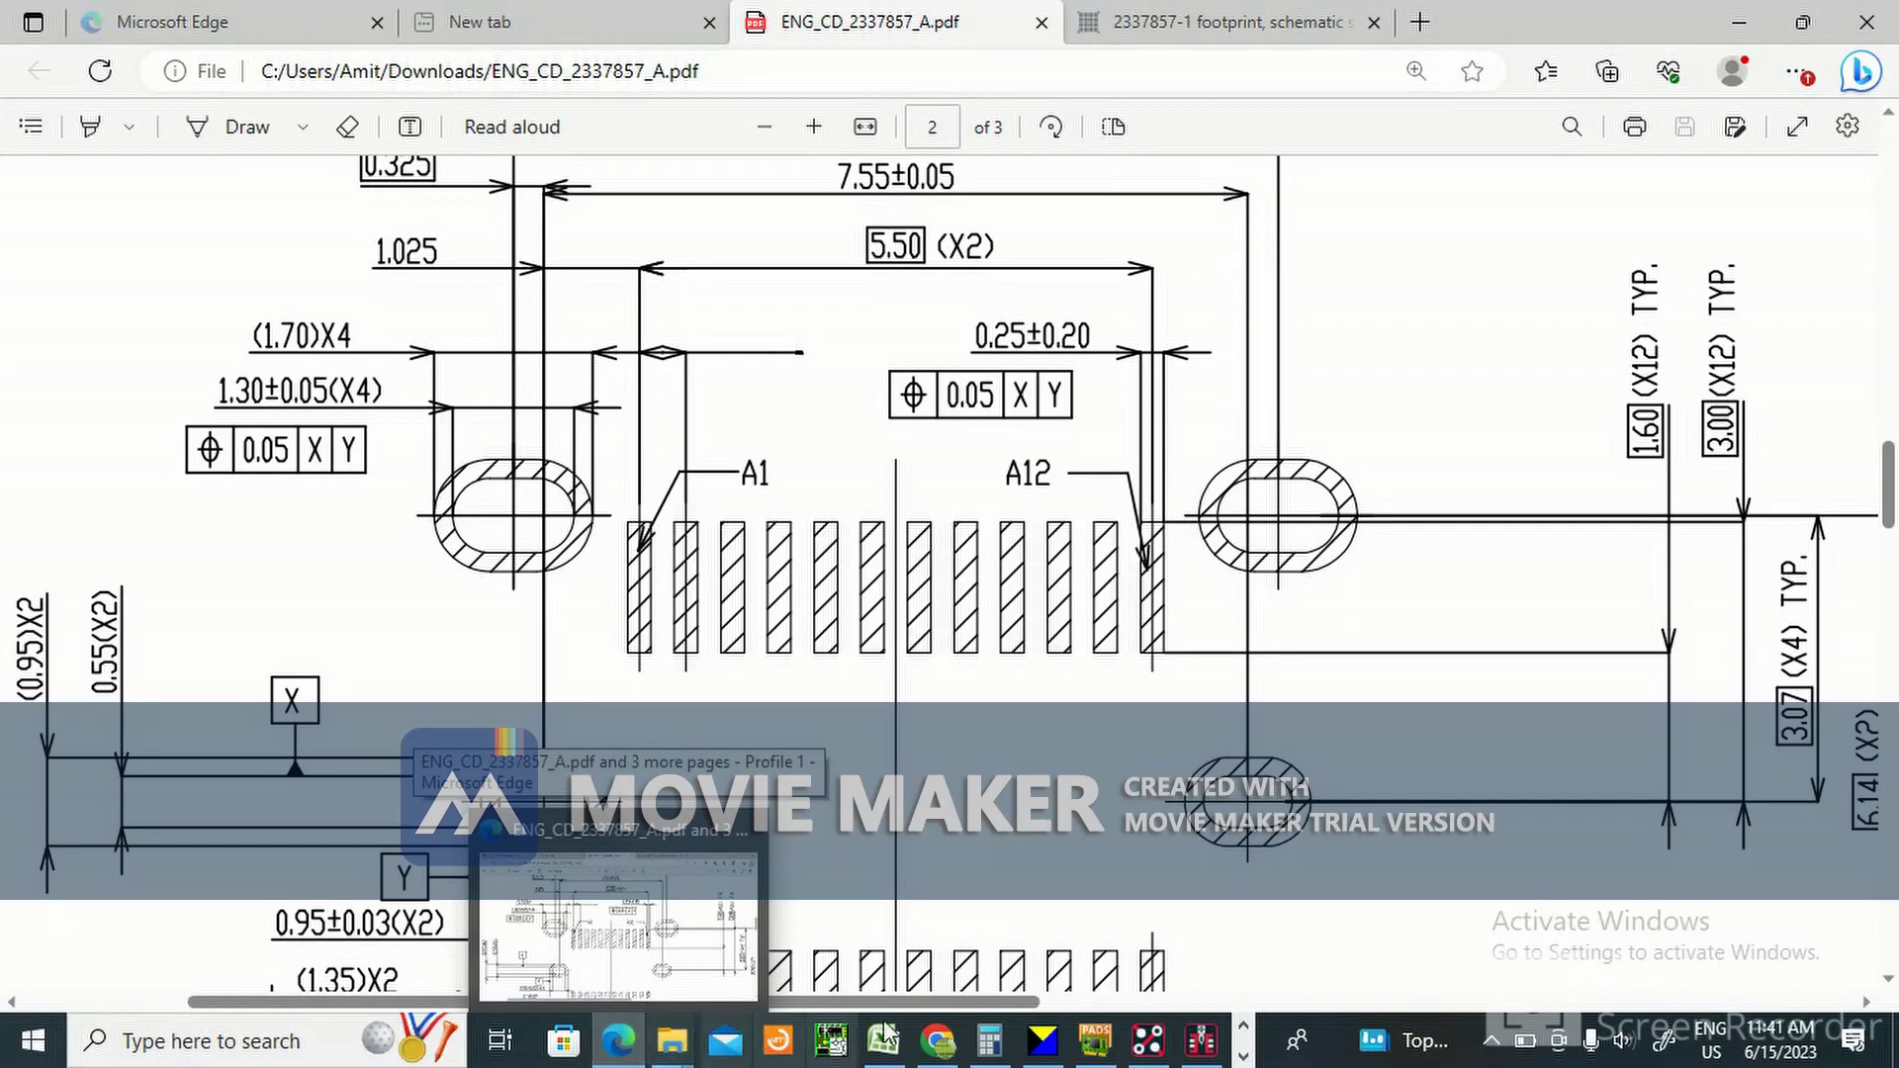
{"action": "left_click", "coordinate": [1116, 935]}
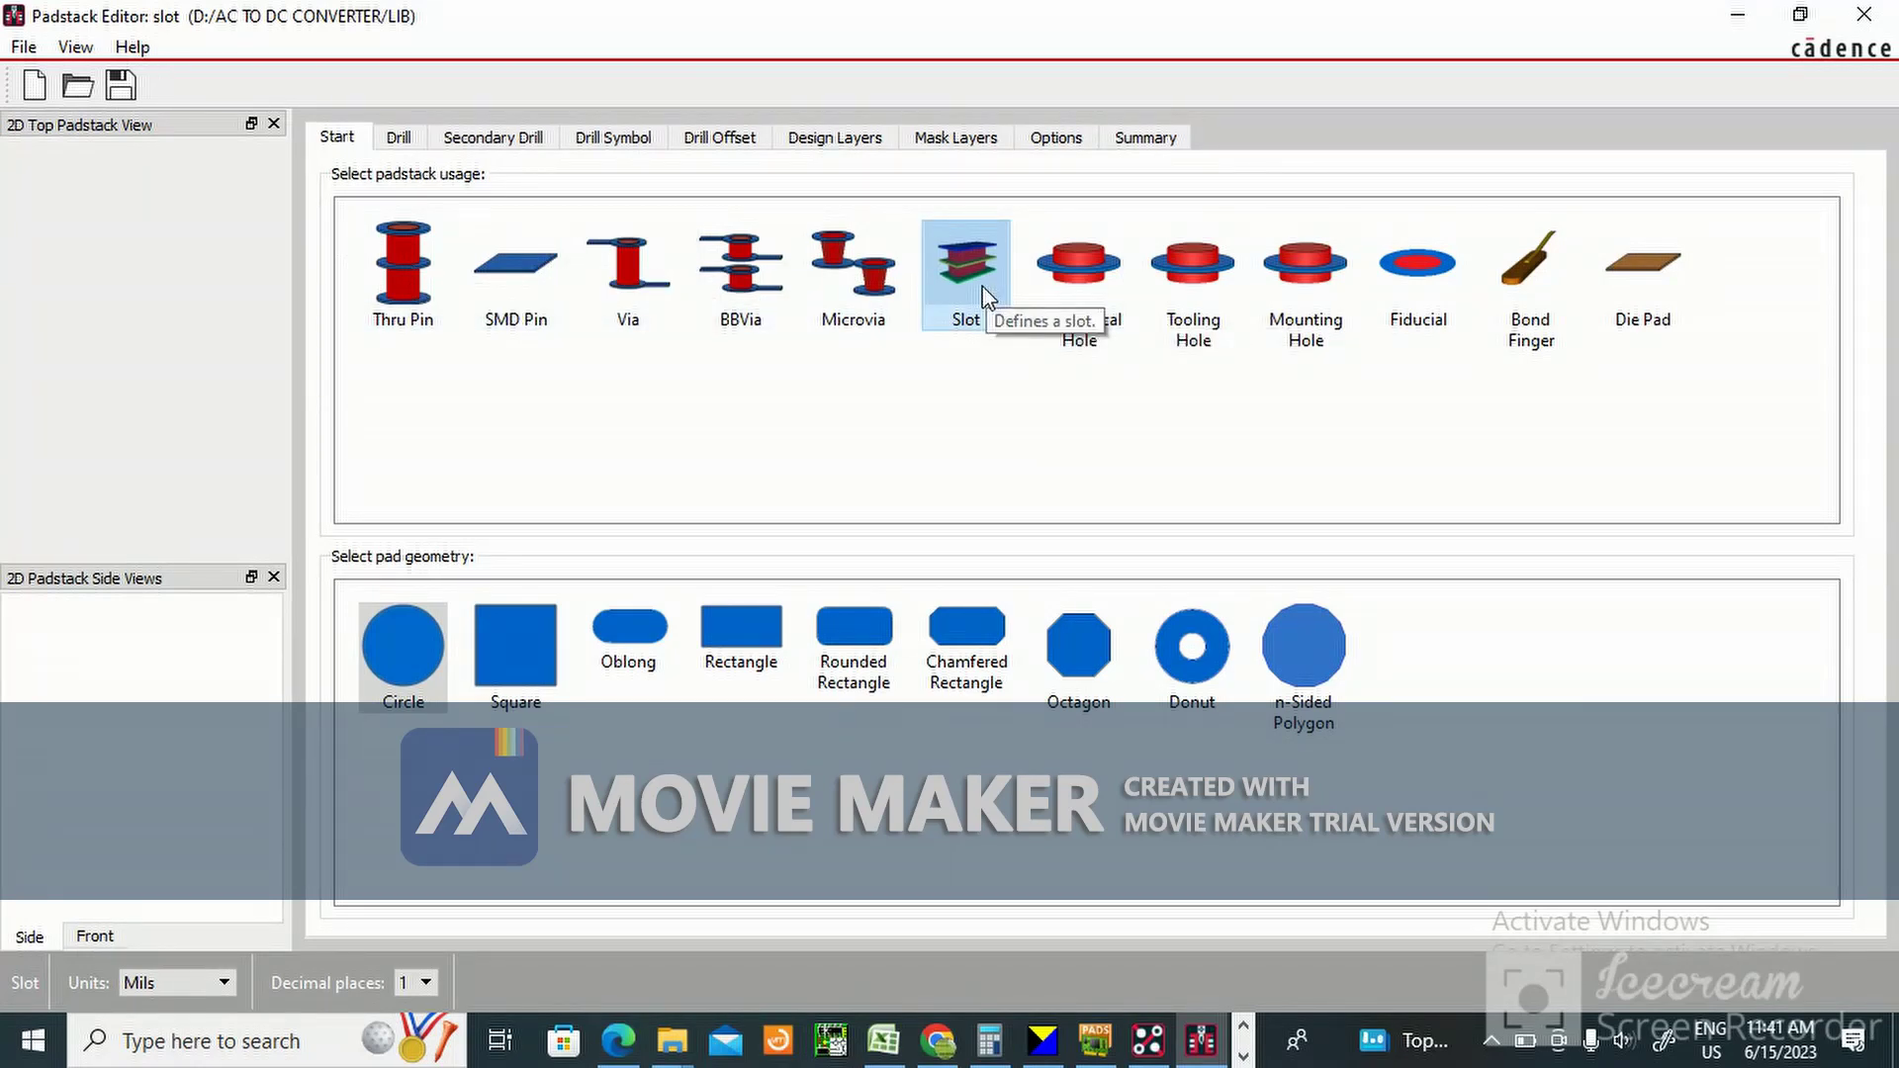
Try Thru Pin usage, then change the padstack usage to Slot and show its drill settings.
{"action": "left_click", "coordinate": [396, 279]}
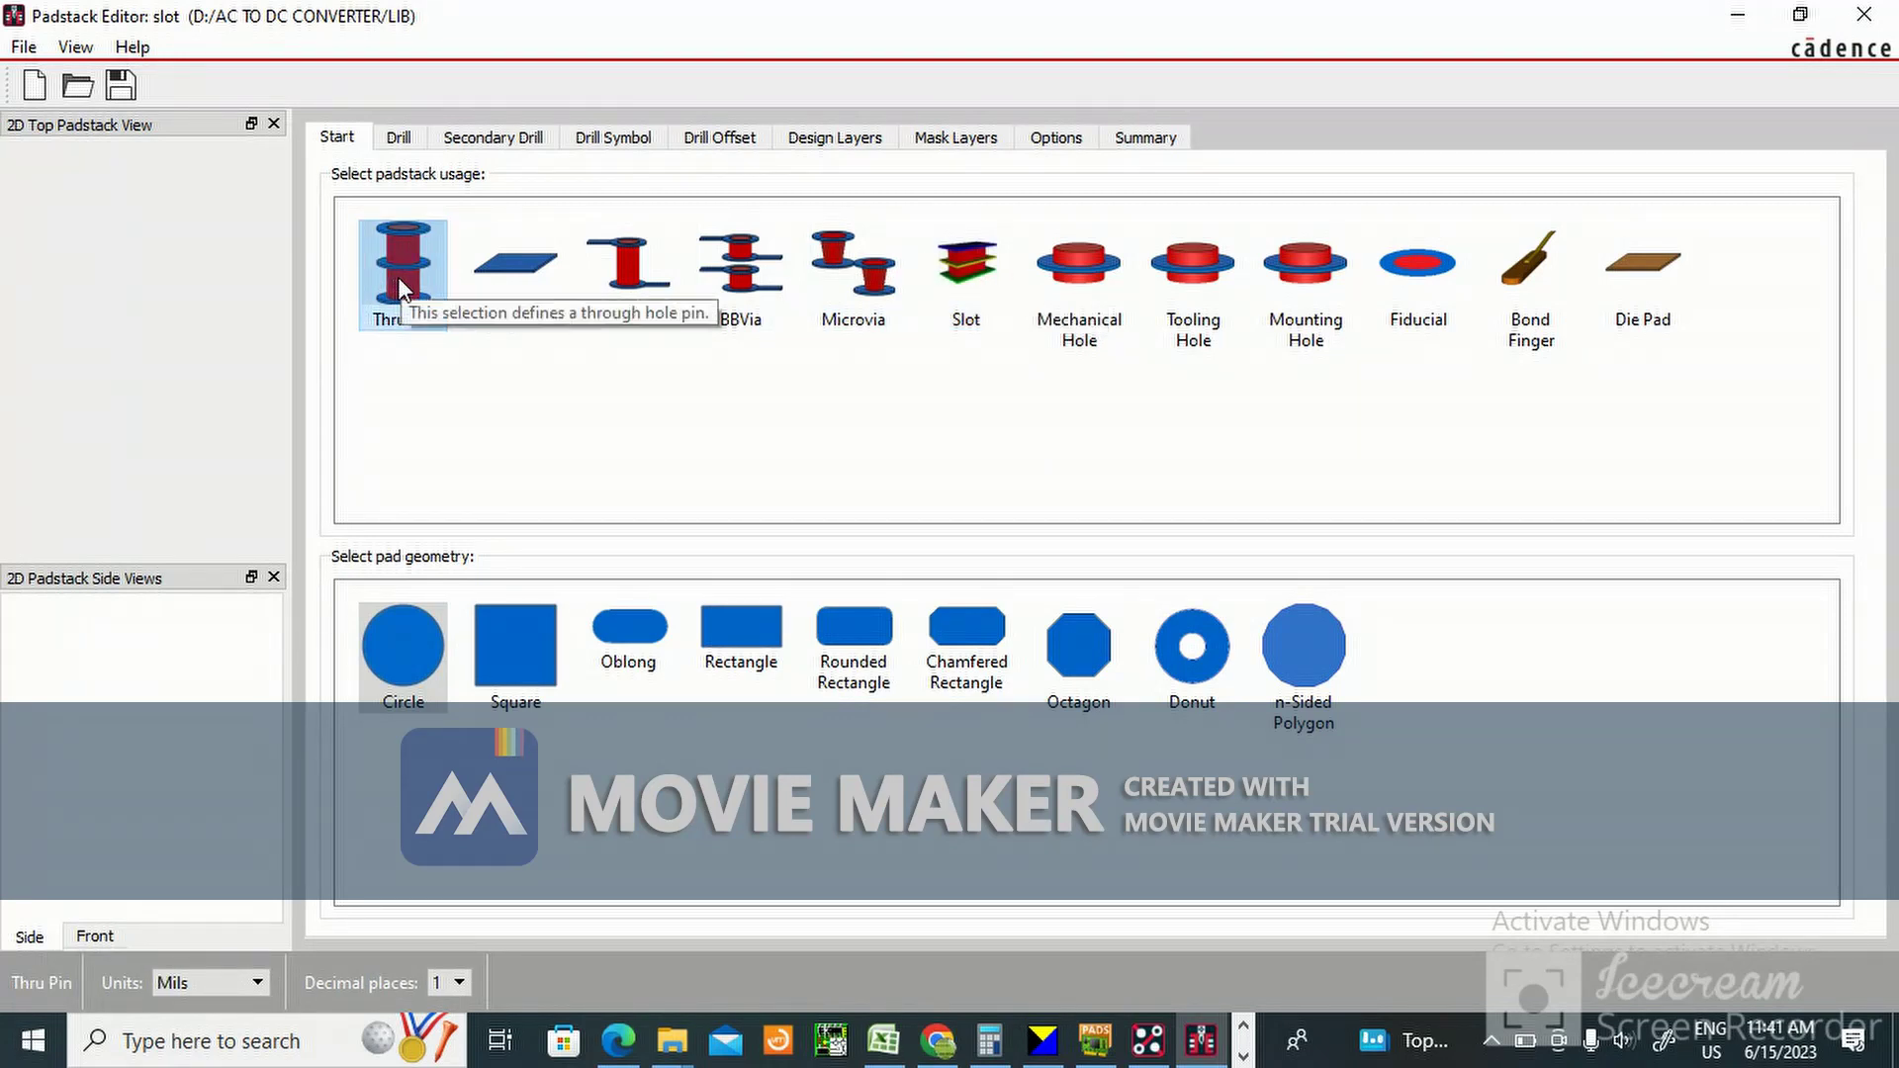
{"action": "left_click", "coordinate": [399, 139]}
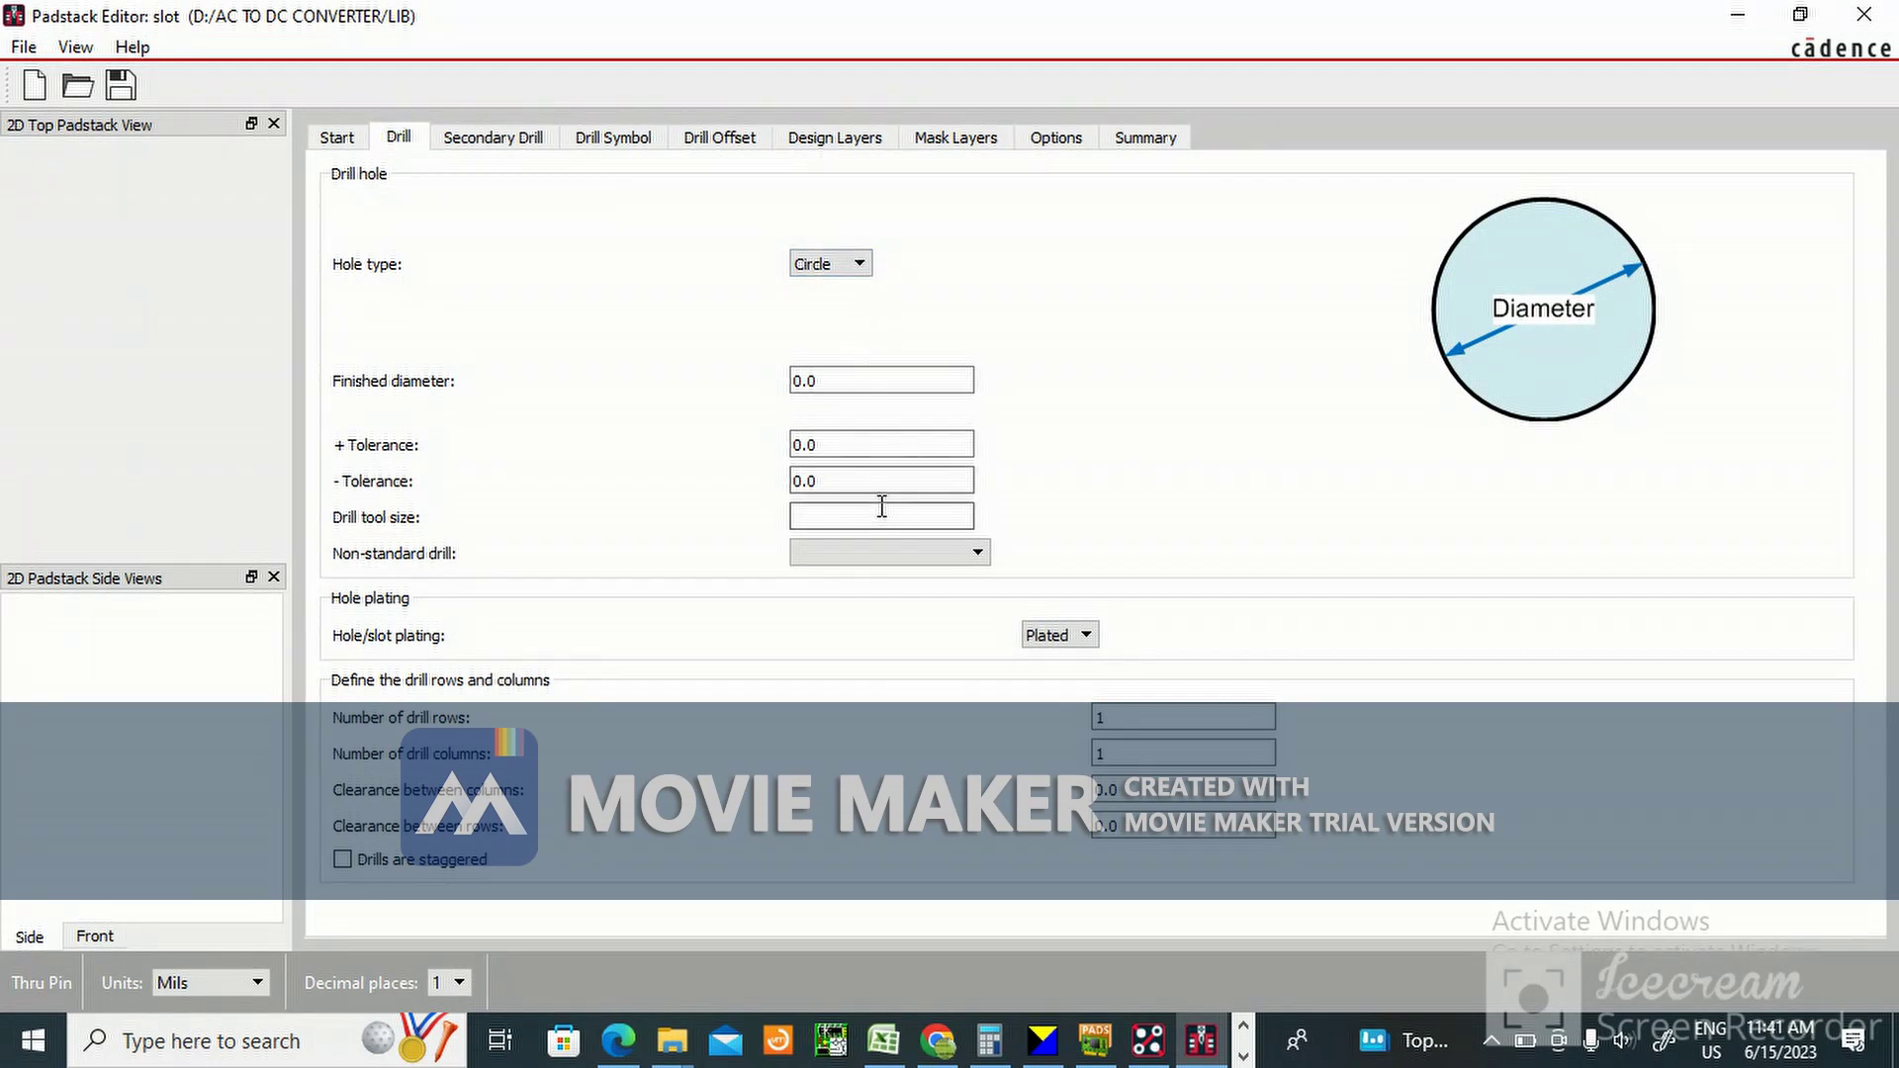
{"action": "left_click", "coordinate": [339, 139]}
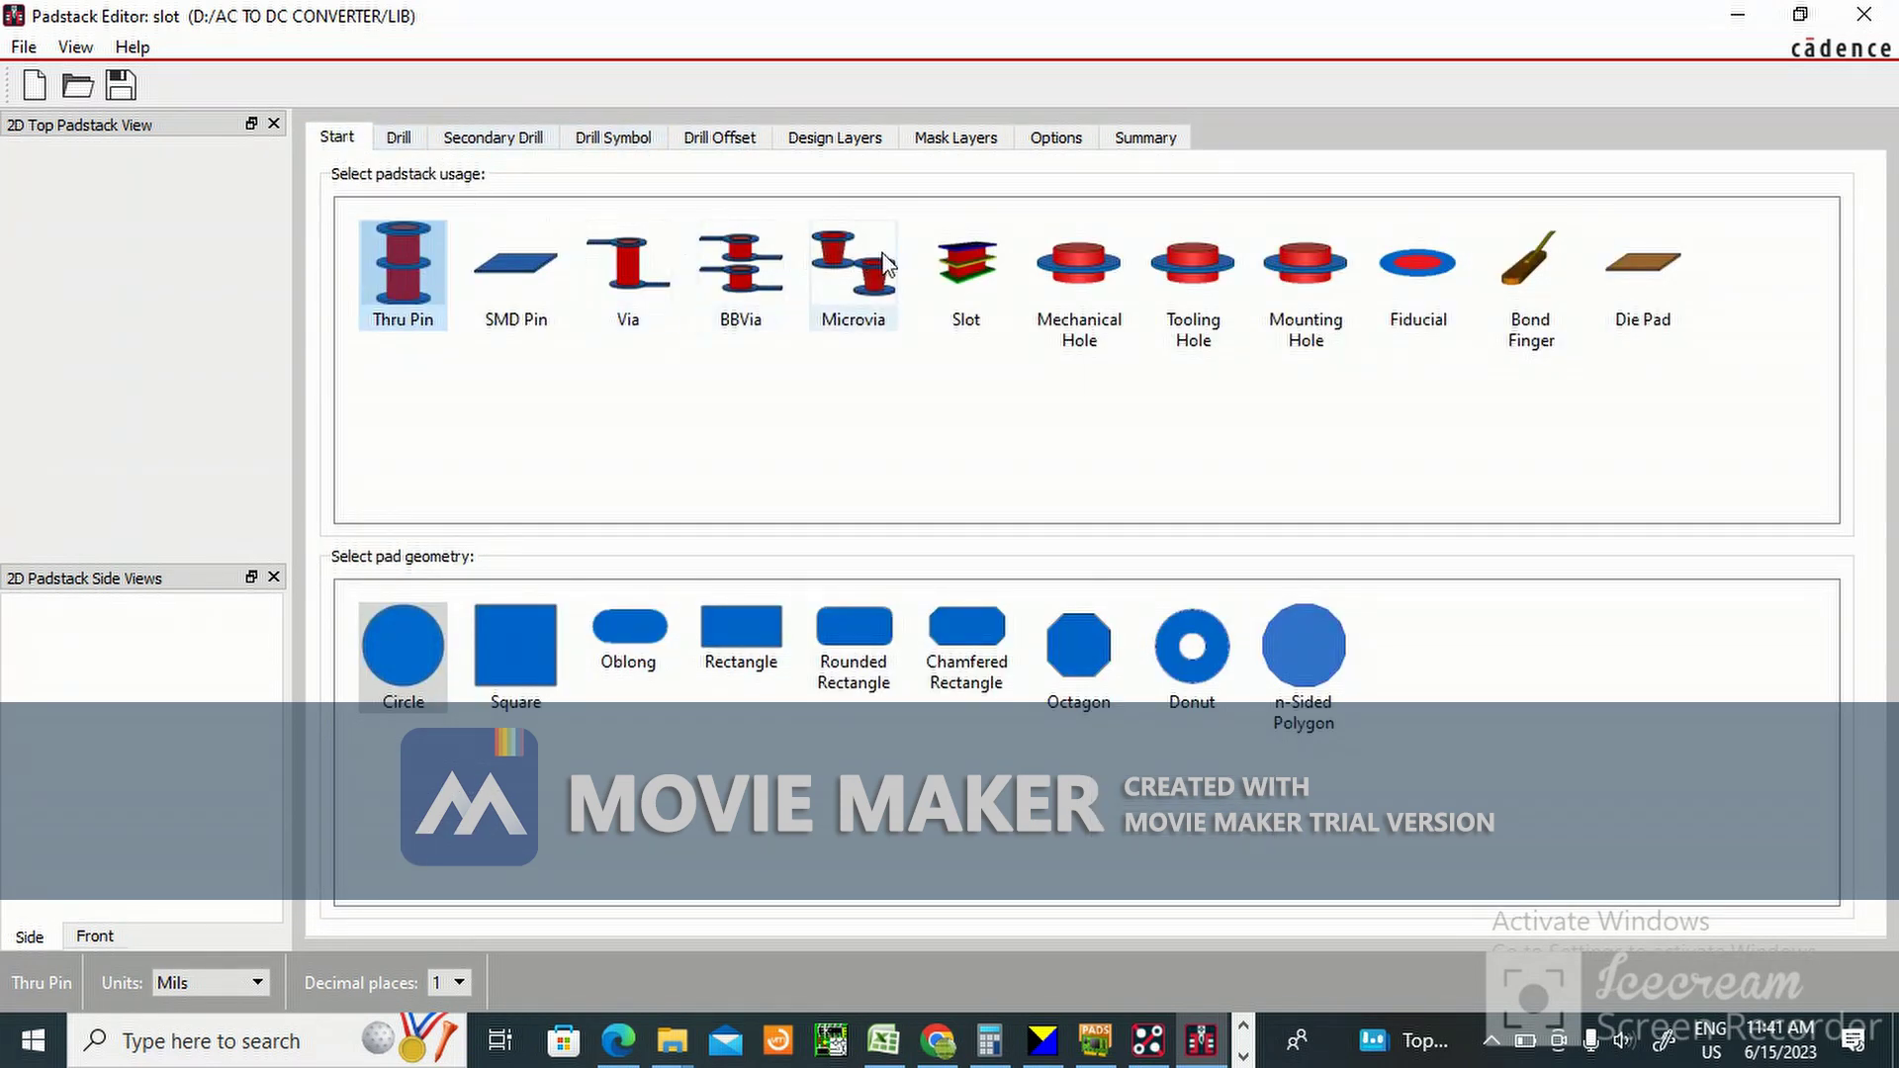
{"action": "left_click", "coordinate": [970, 263]}
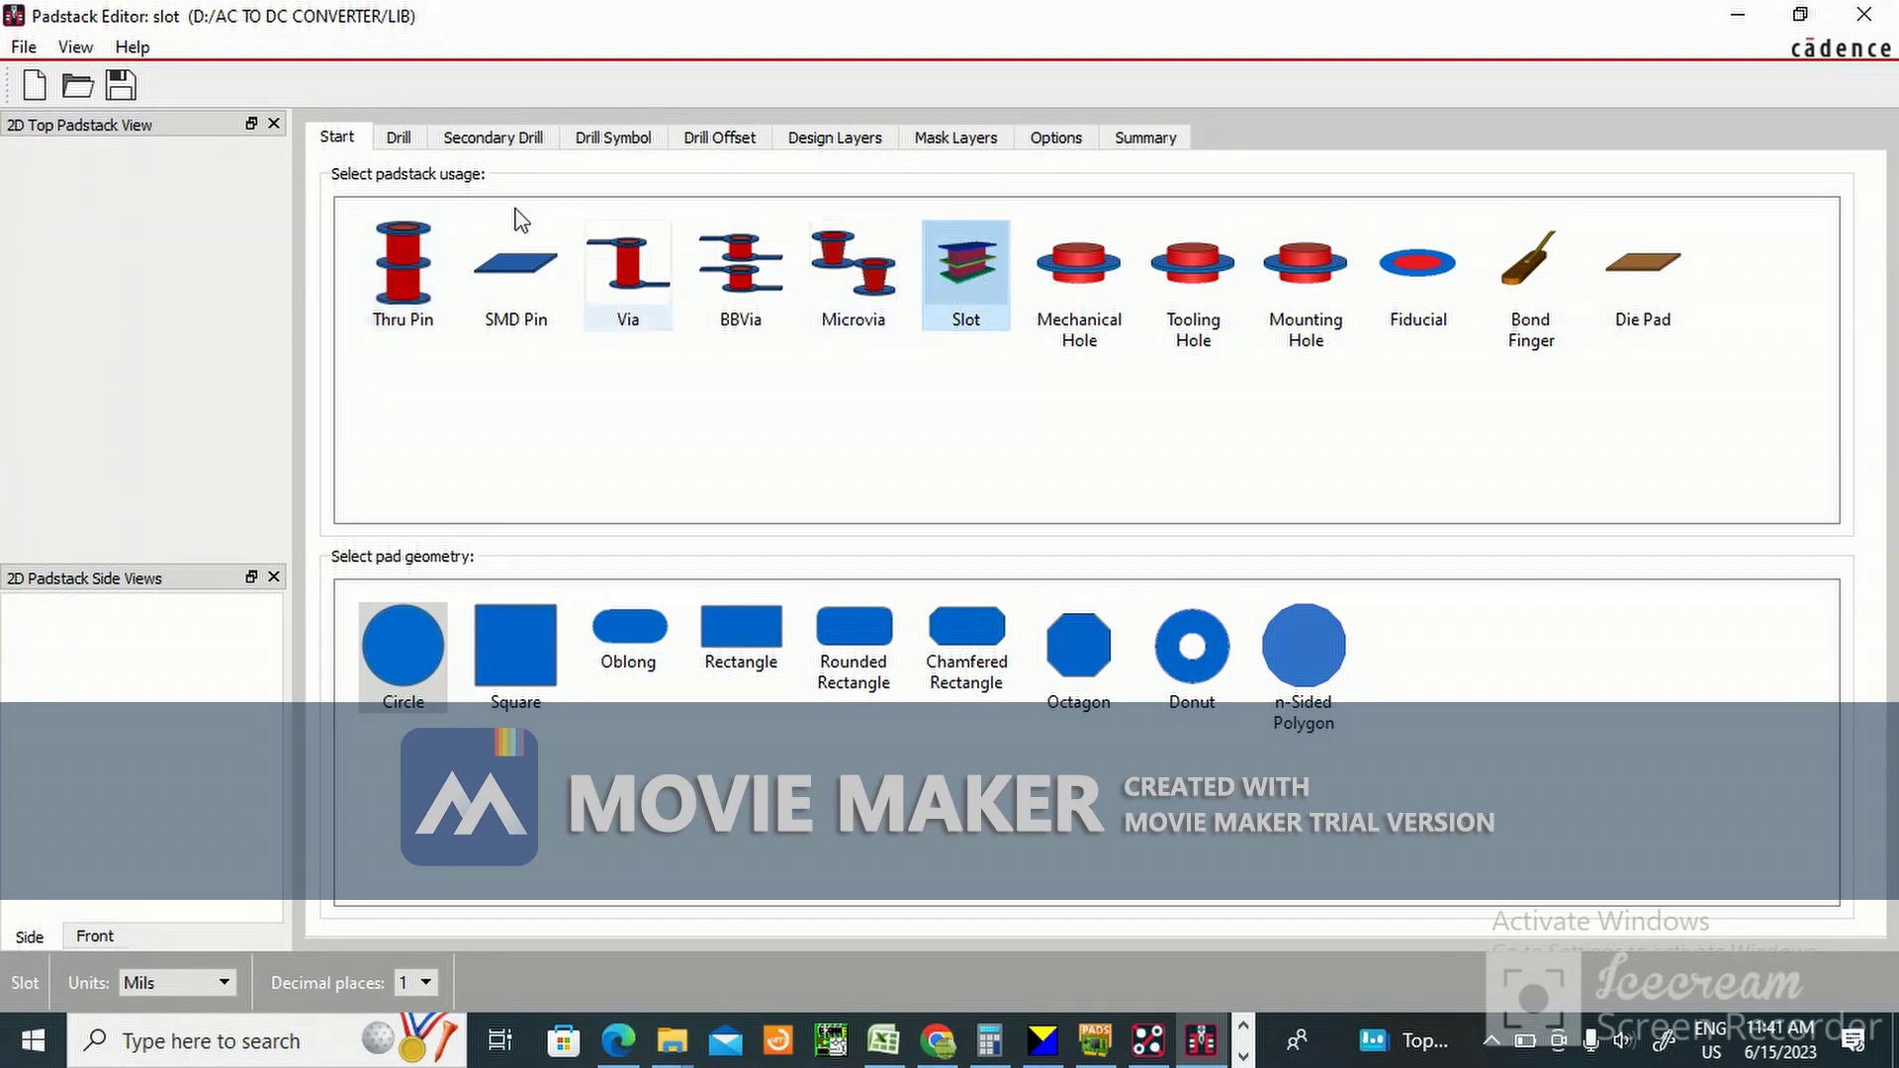
{"action": "left_click", "coordinate": [397, 140]}
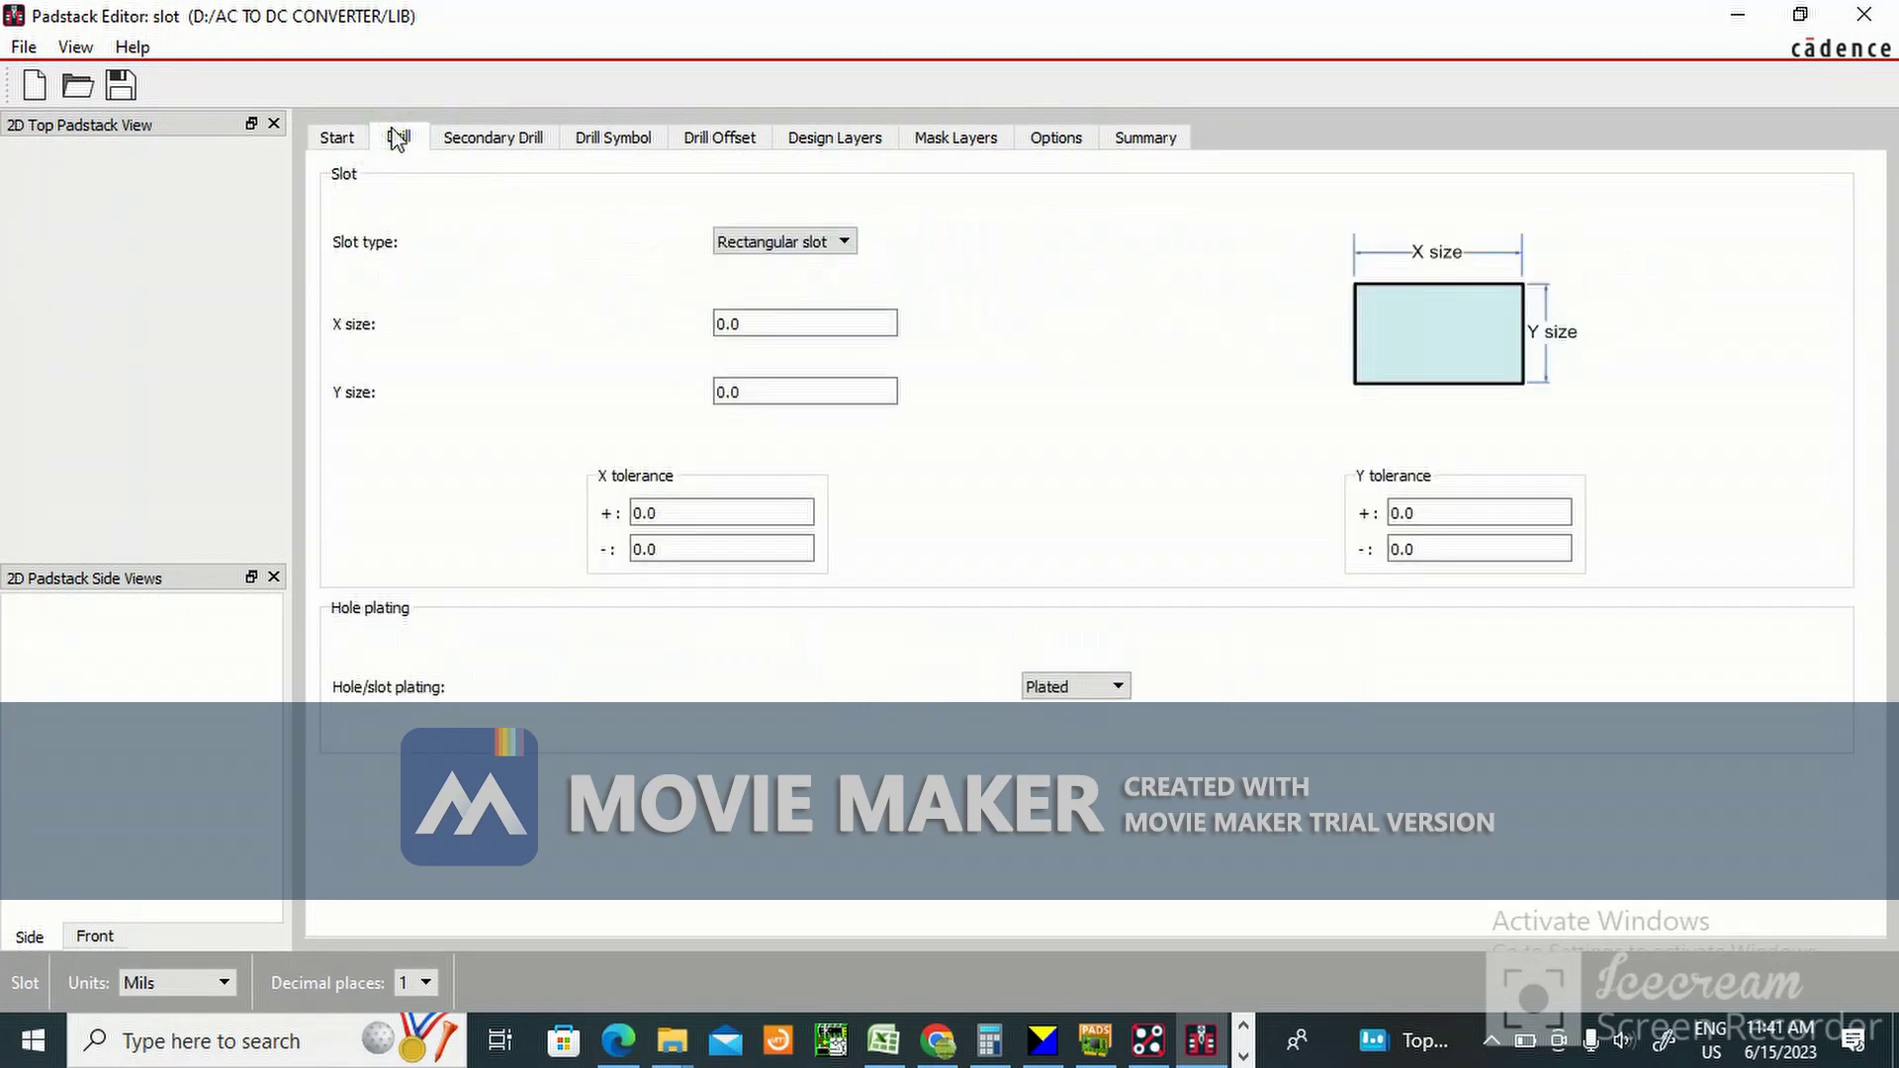
Change the slot type to Oval slot.
{"action": "left_click", "coordinate": [778, 394]}
{"action": "left_click", "coordinate": [846, 243]}
{"action": "left_click", "coordinate": [767, 281]}
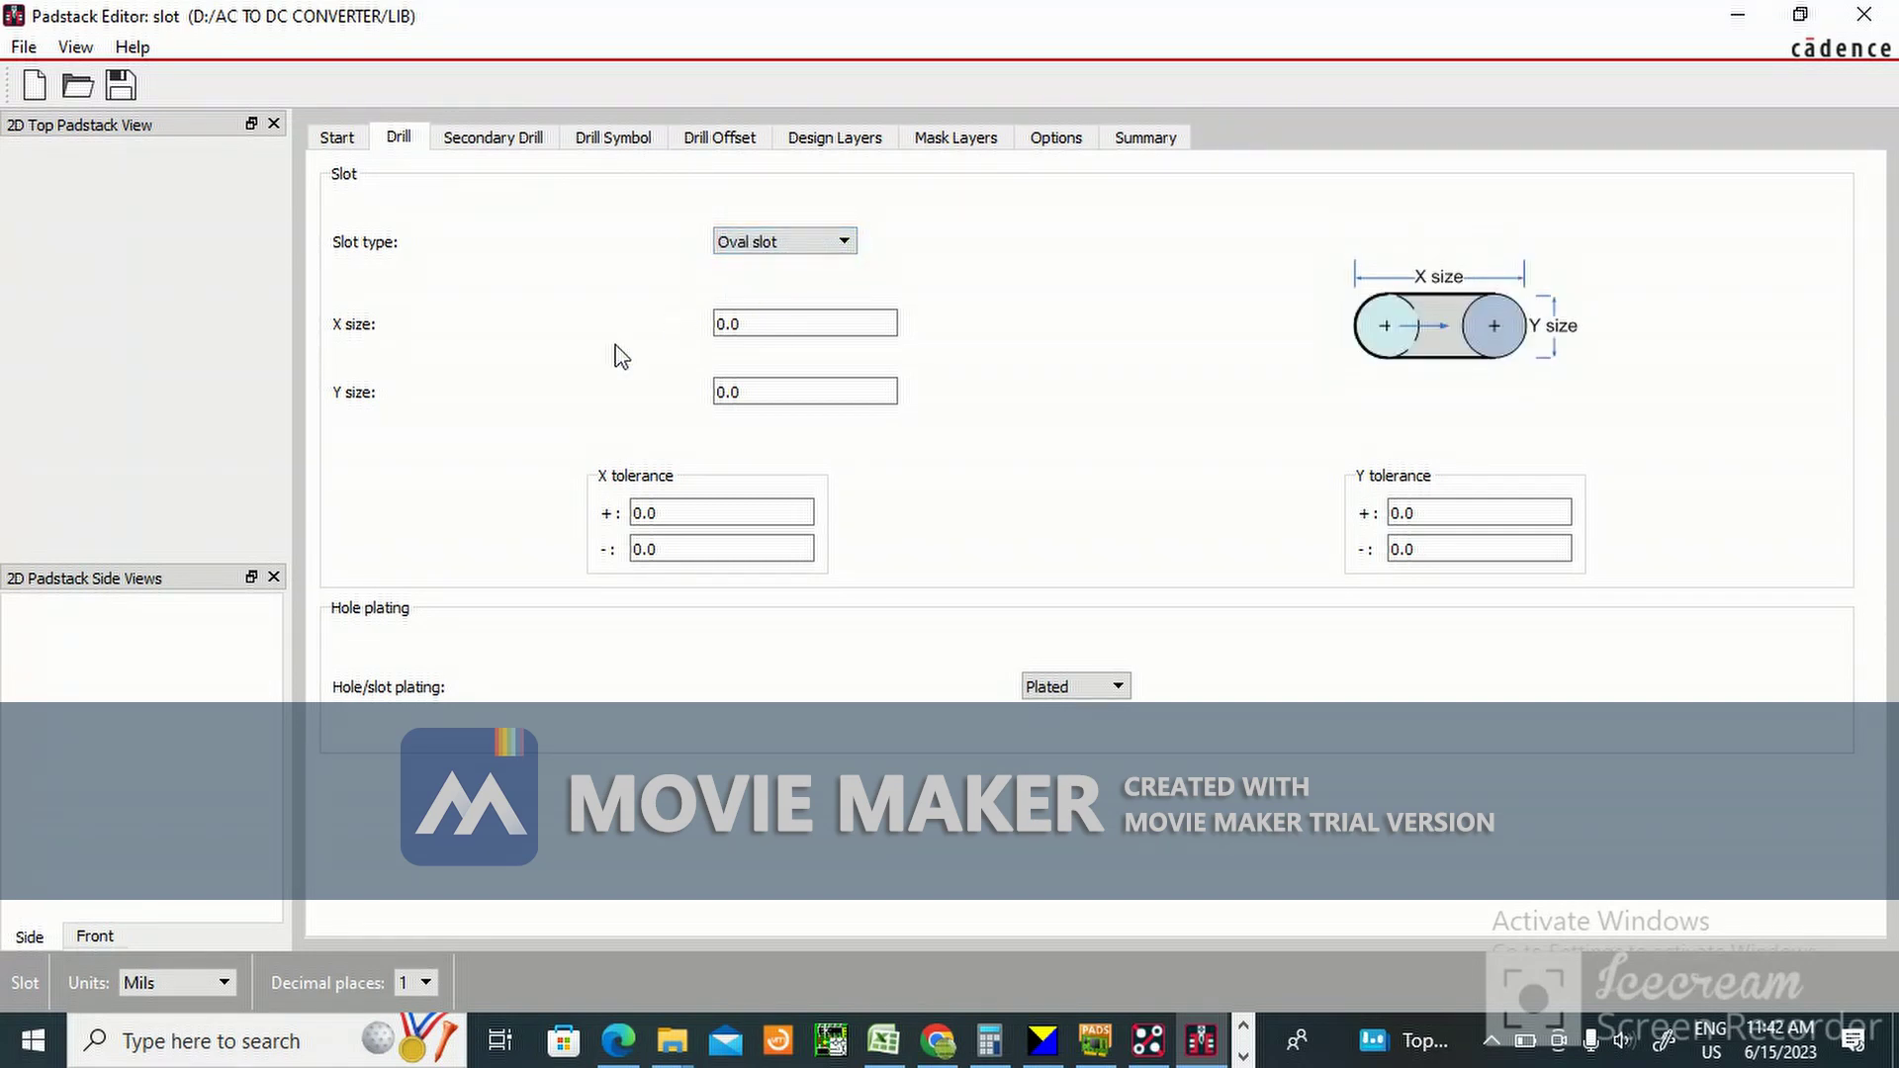
Look up the slot dimensions on the connector drawing PDF.
{"action": "left_click", "coordinate": [618, 1041]}
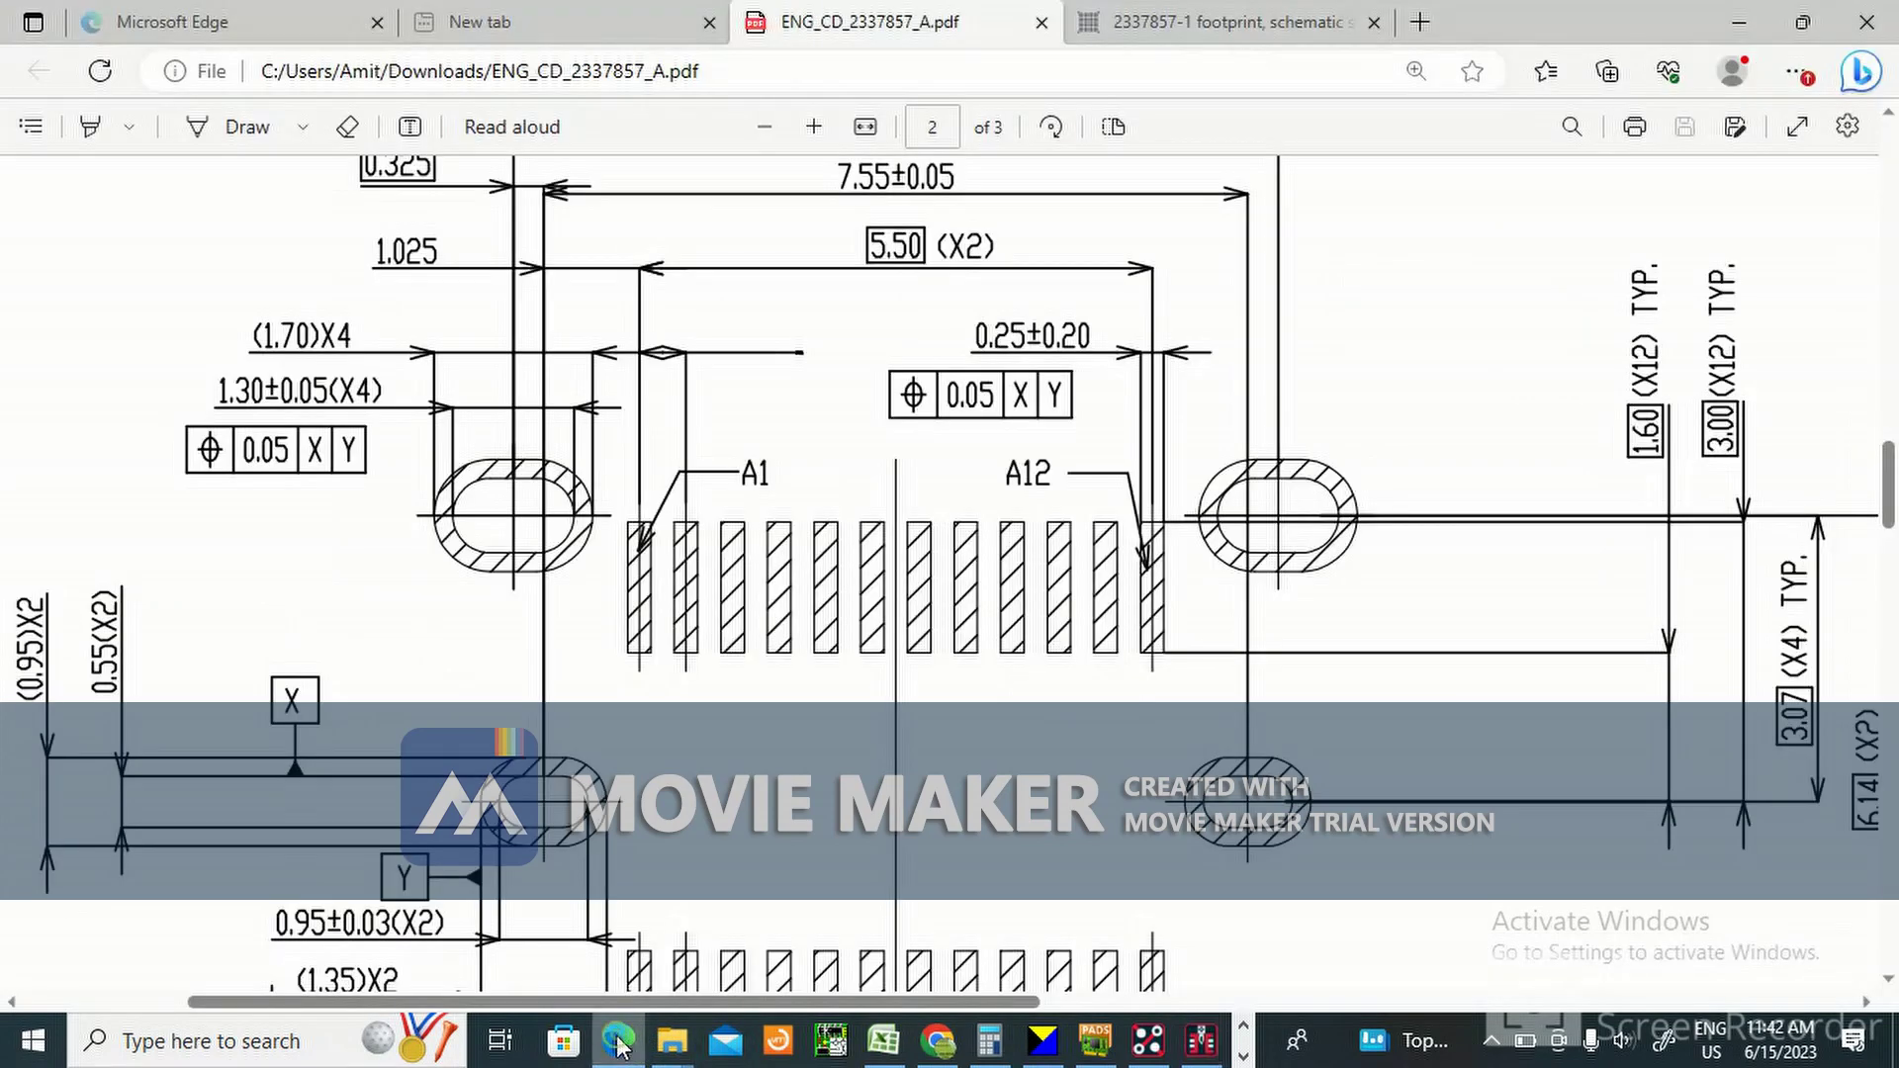
{"action": "left_click", "coordinate": [617, 1040]}
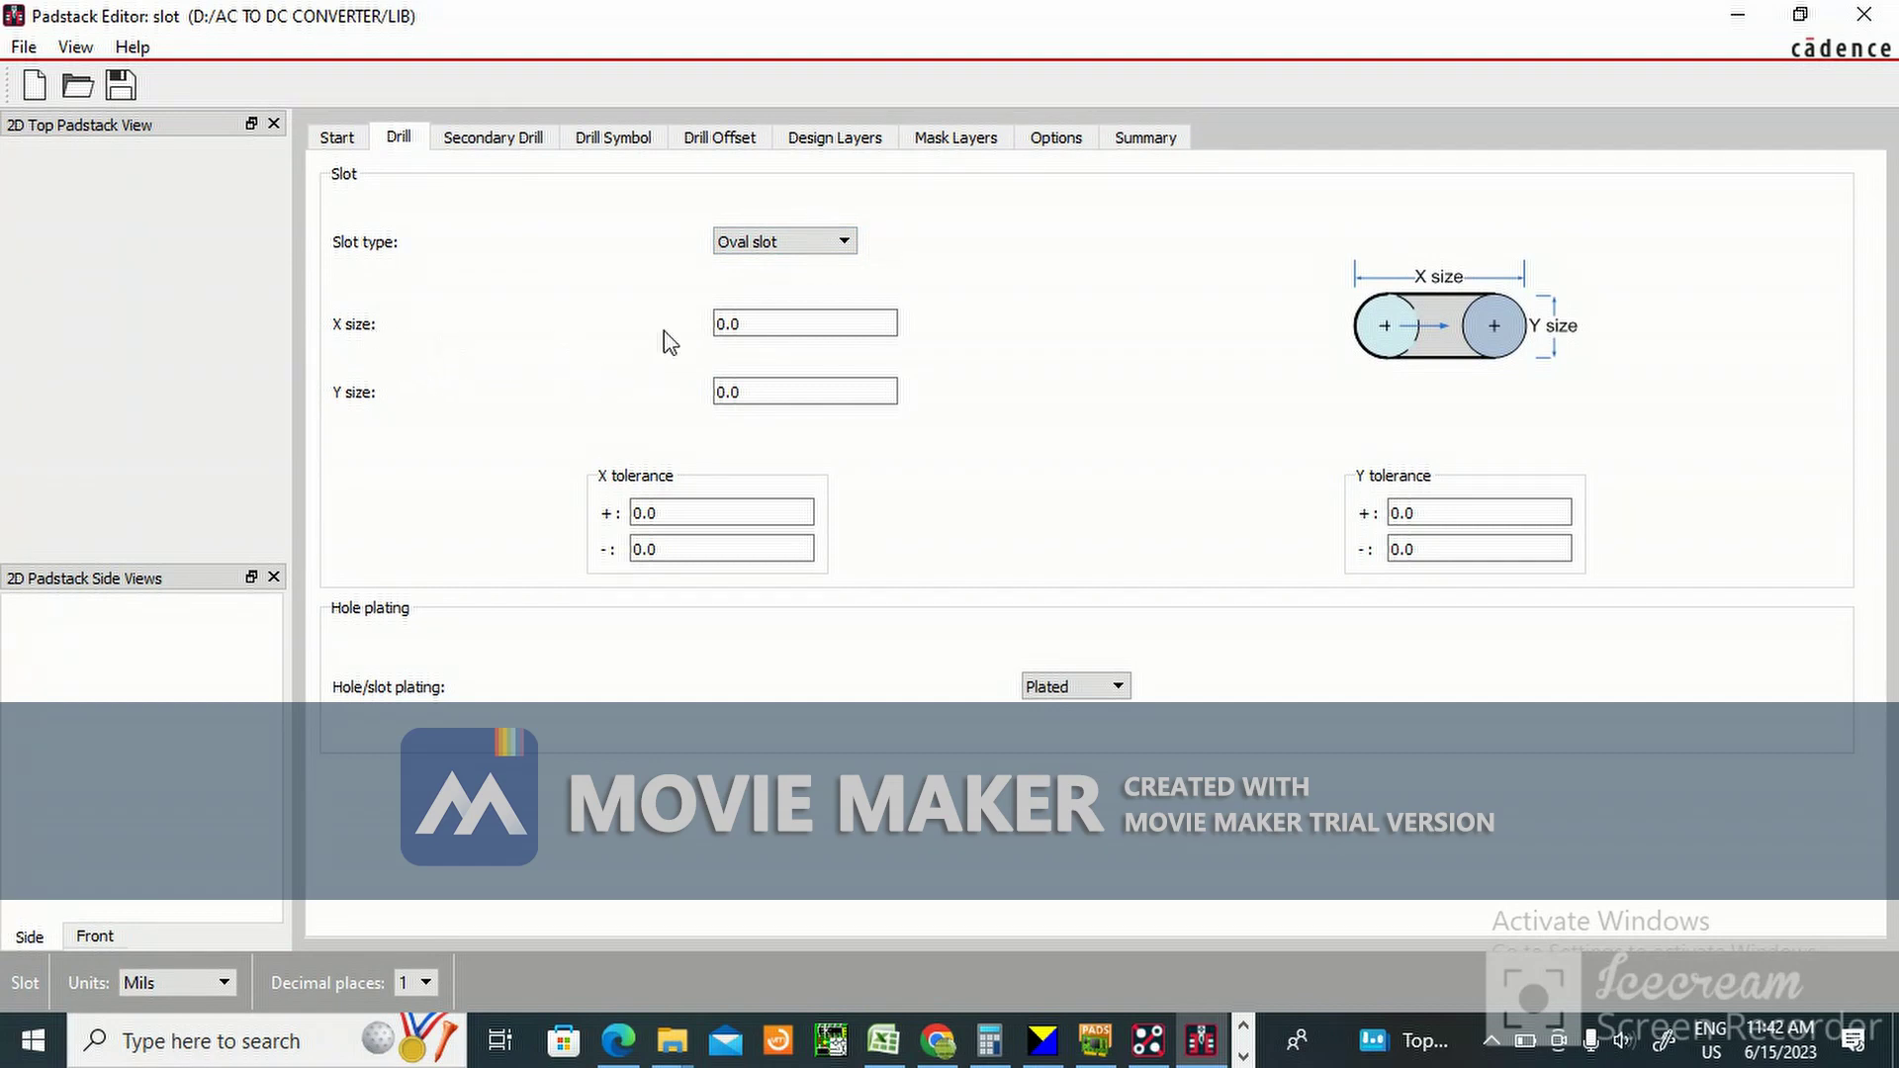
{"action": "left_click", "coordinate": [803, 391]}
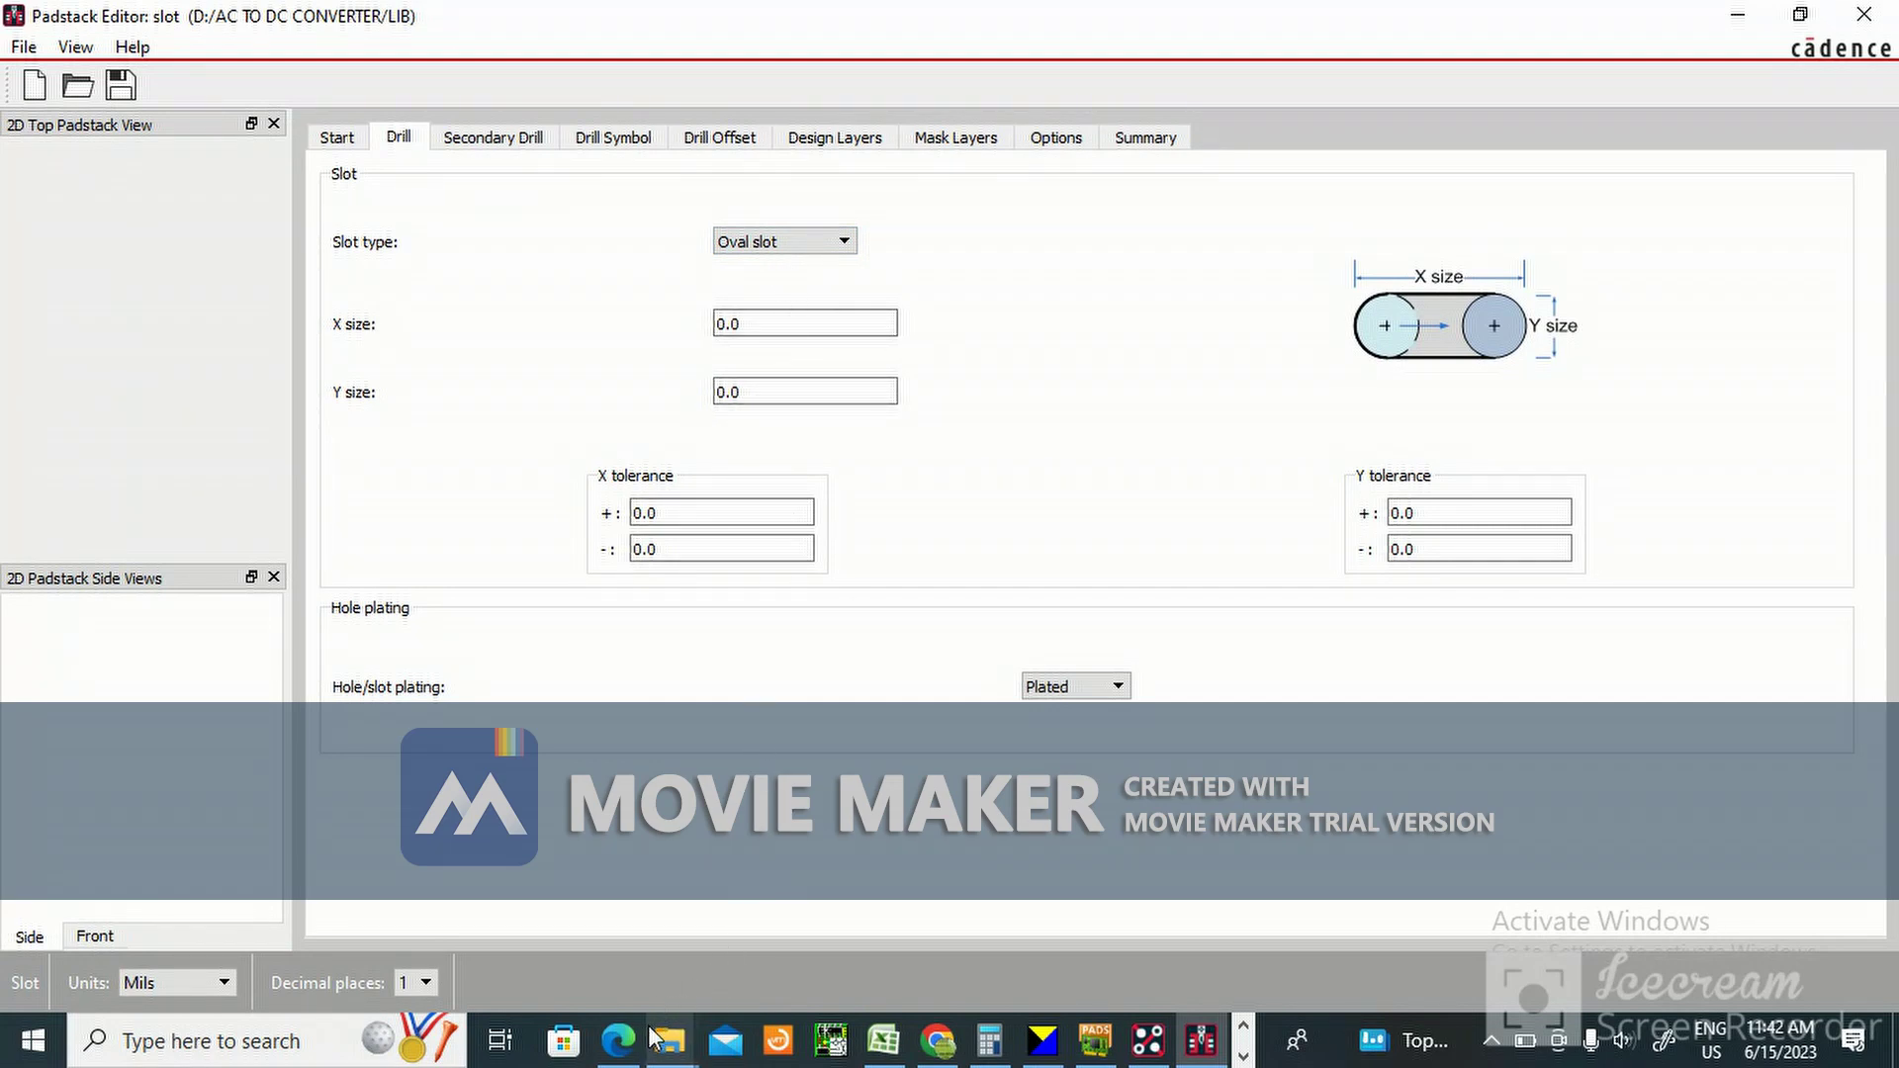
{"action": "left_click", "coordinate": [618, 1044]}
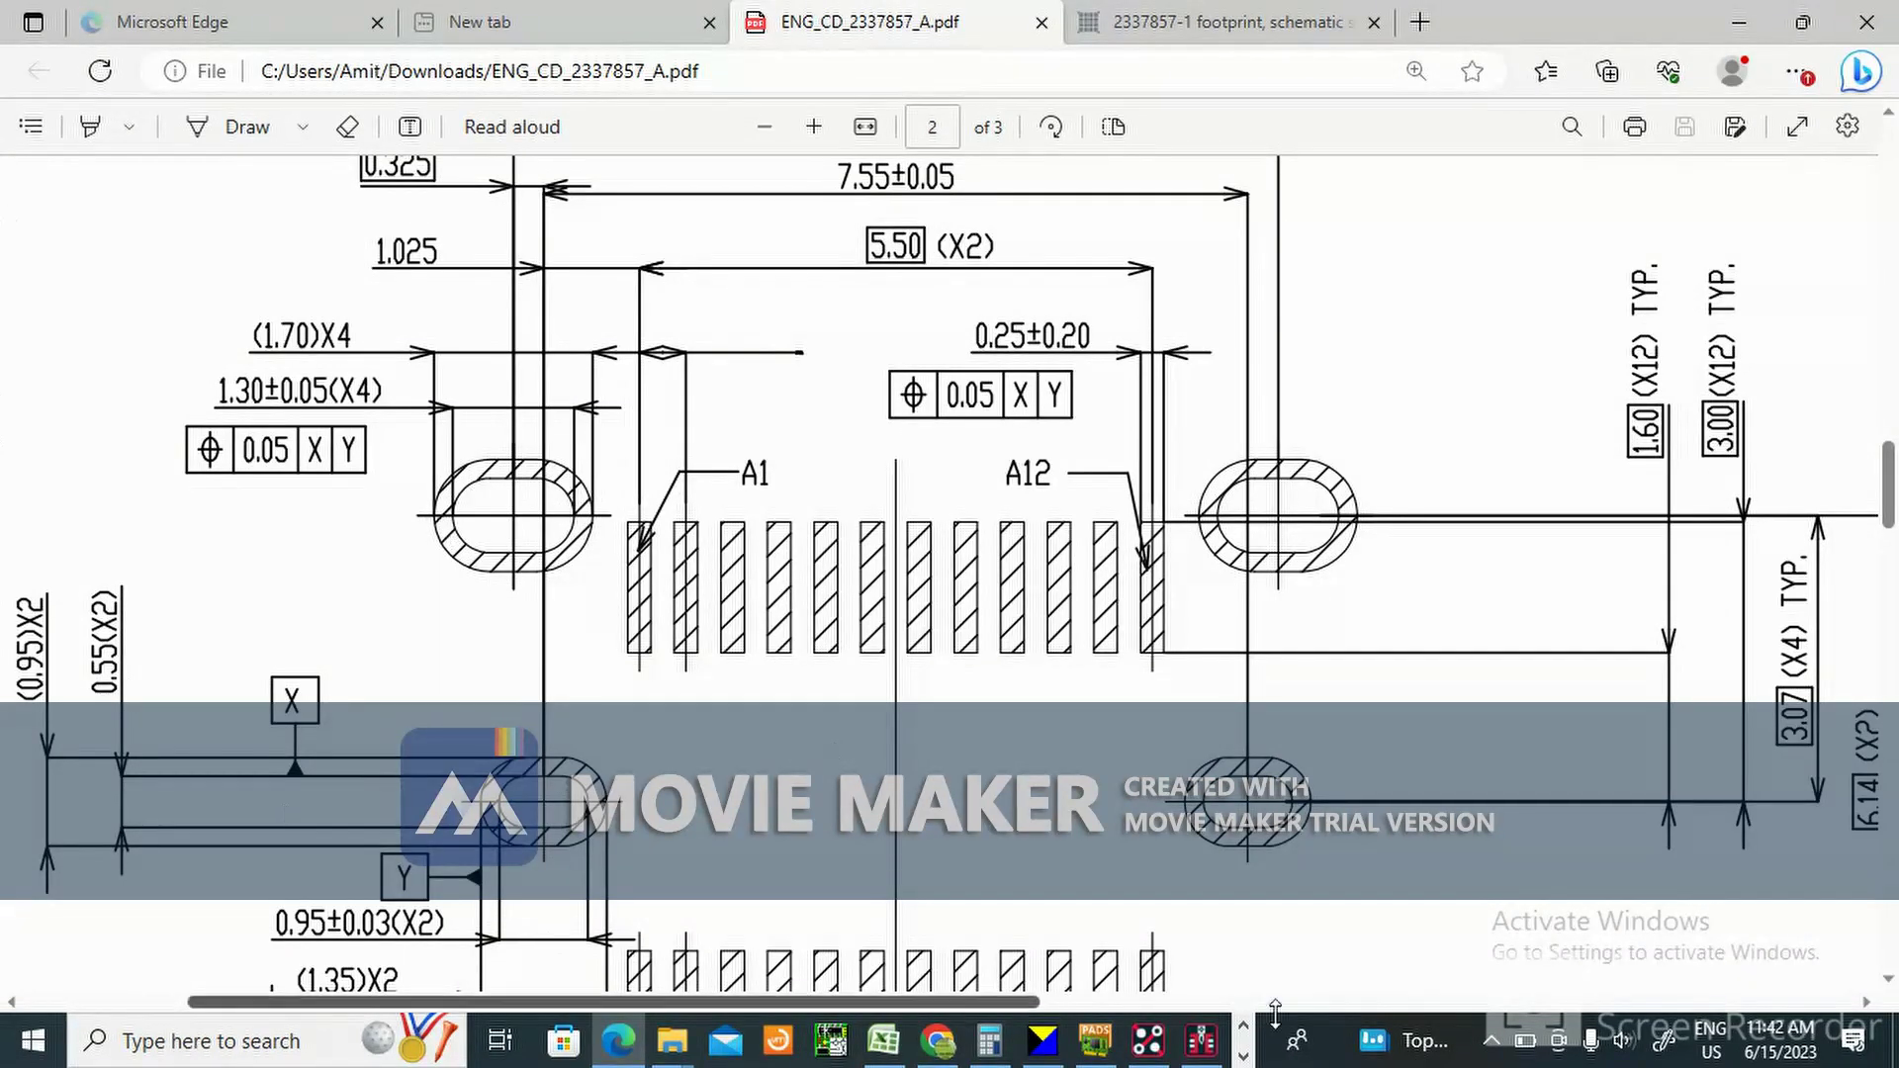
Scroll through the connector drawing to read the oval pad dimensions, then return to the editor.
{"action": "scroll", "coordinate": [1387, 781], "scroll_direction": "down", "scroll_amount": 3}
{"action": "scroll", "coordinate": [1387, 782], "scroll_direction": "up", "scroll_amount": 4}
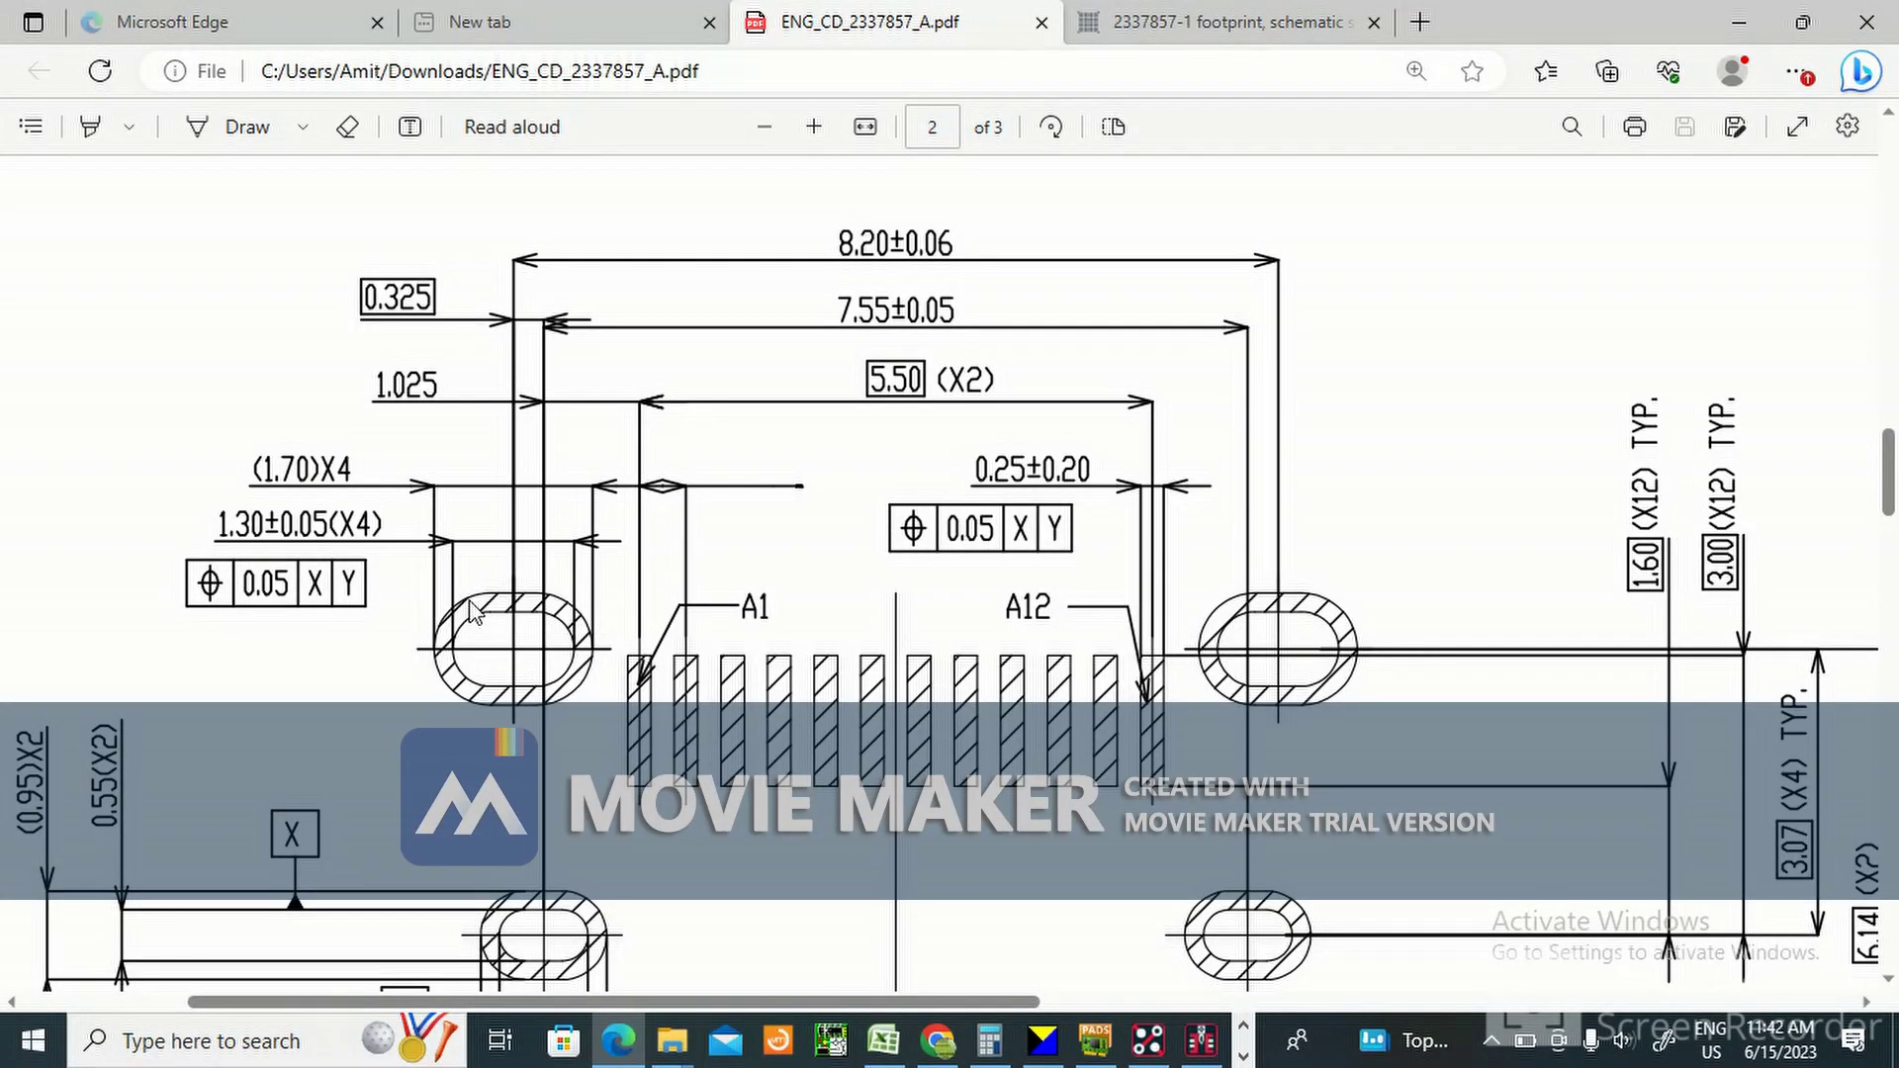
{"action": "scroll", "coordinate": [489, 633], "scroll_direction": "down", "scroll_amount": 3}
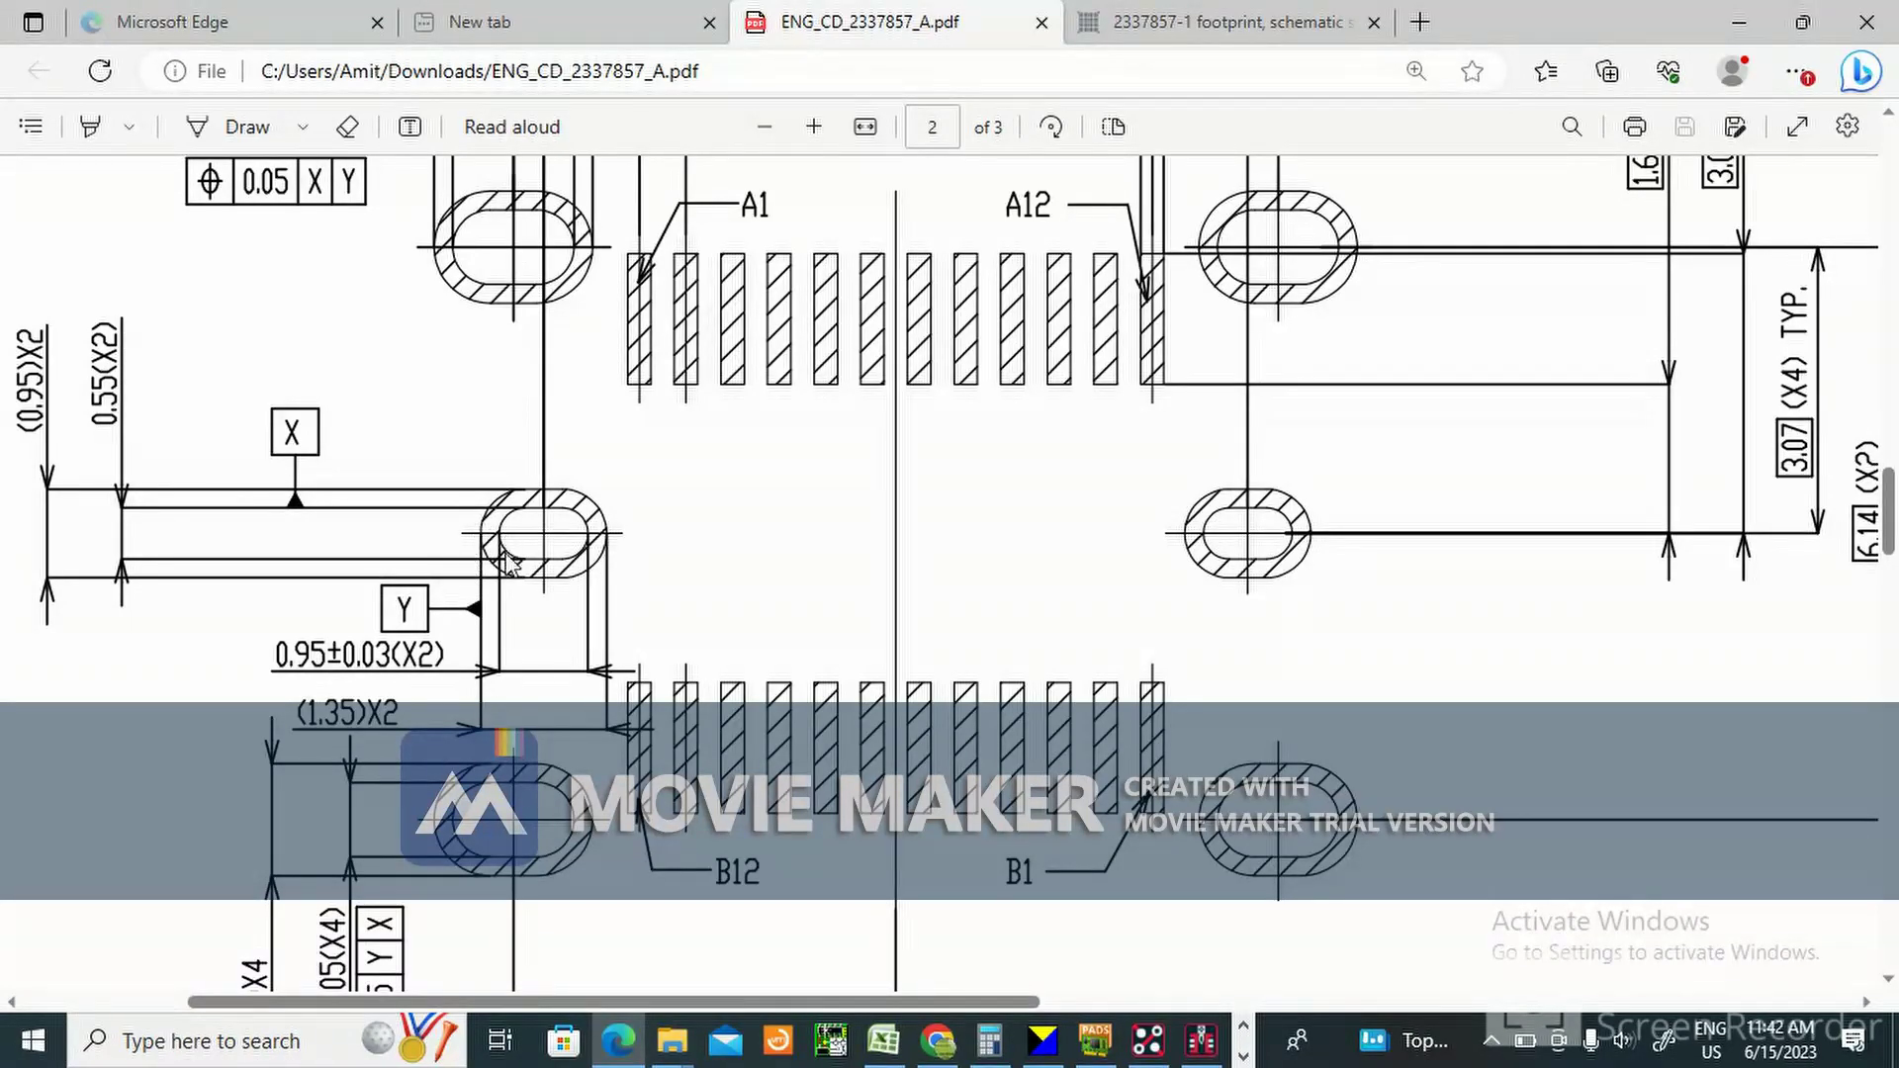
{"action": "scroll", "coordinate": [511, 586], "scroll_direction": "down", "scroll_amount": 3}
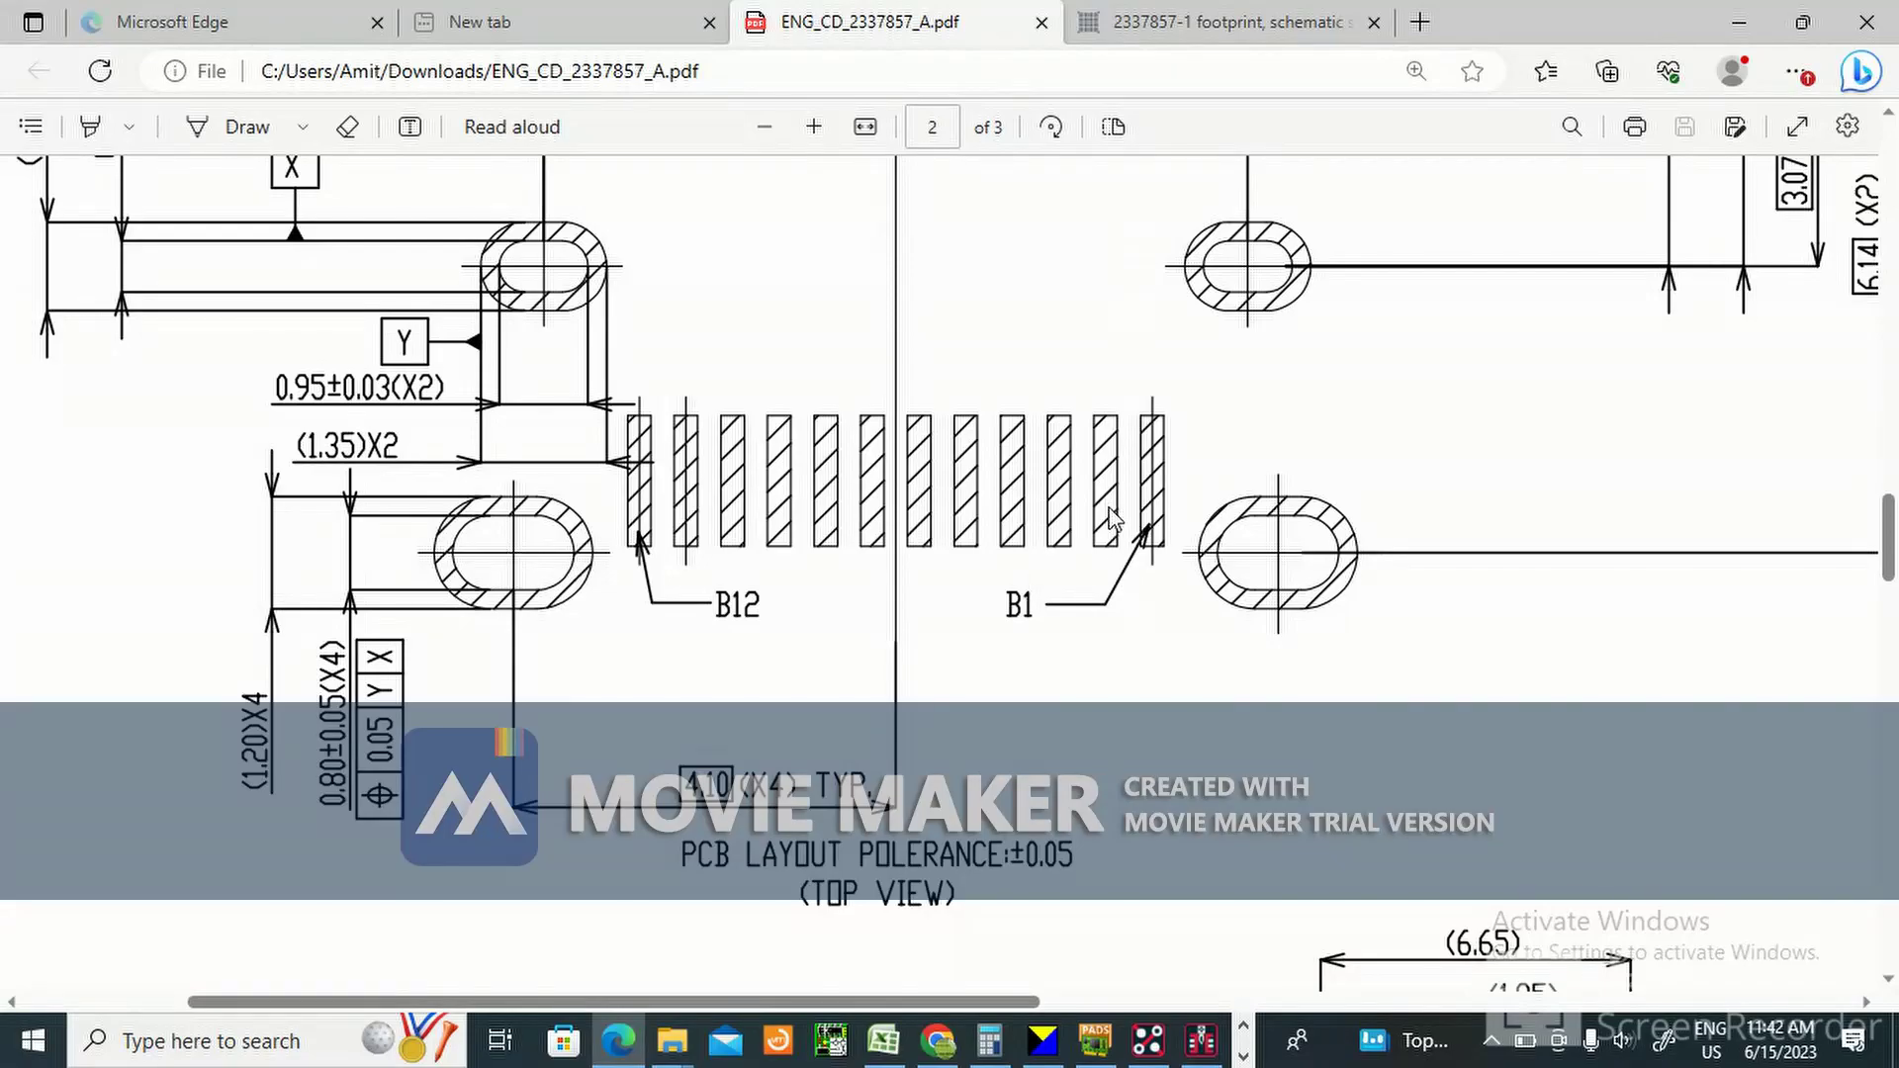
{"action": "scroll", "coordinate": [1284, 494], "scroll_direction": "up", "scroll_amount": 5}
{"action": "scroll", "coordinate": [523, 500], "scroll_direction": "down", "scroll_amount": 6}
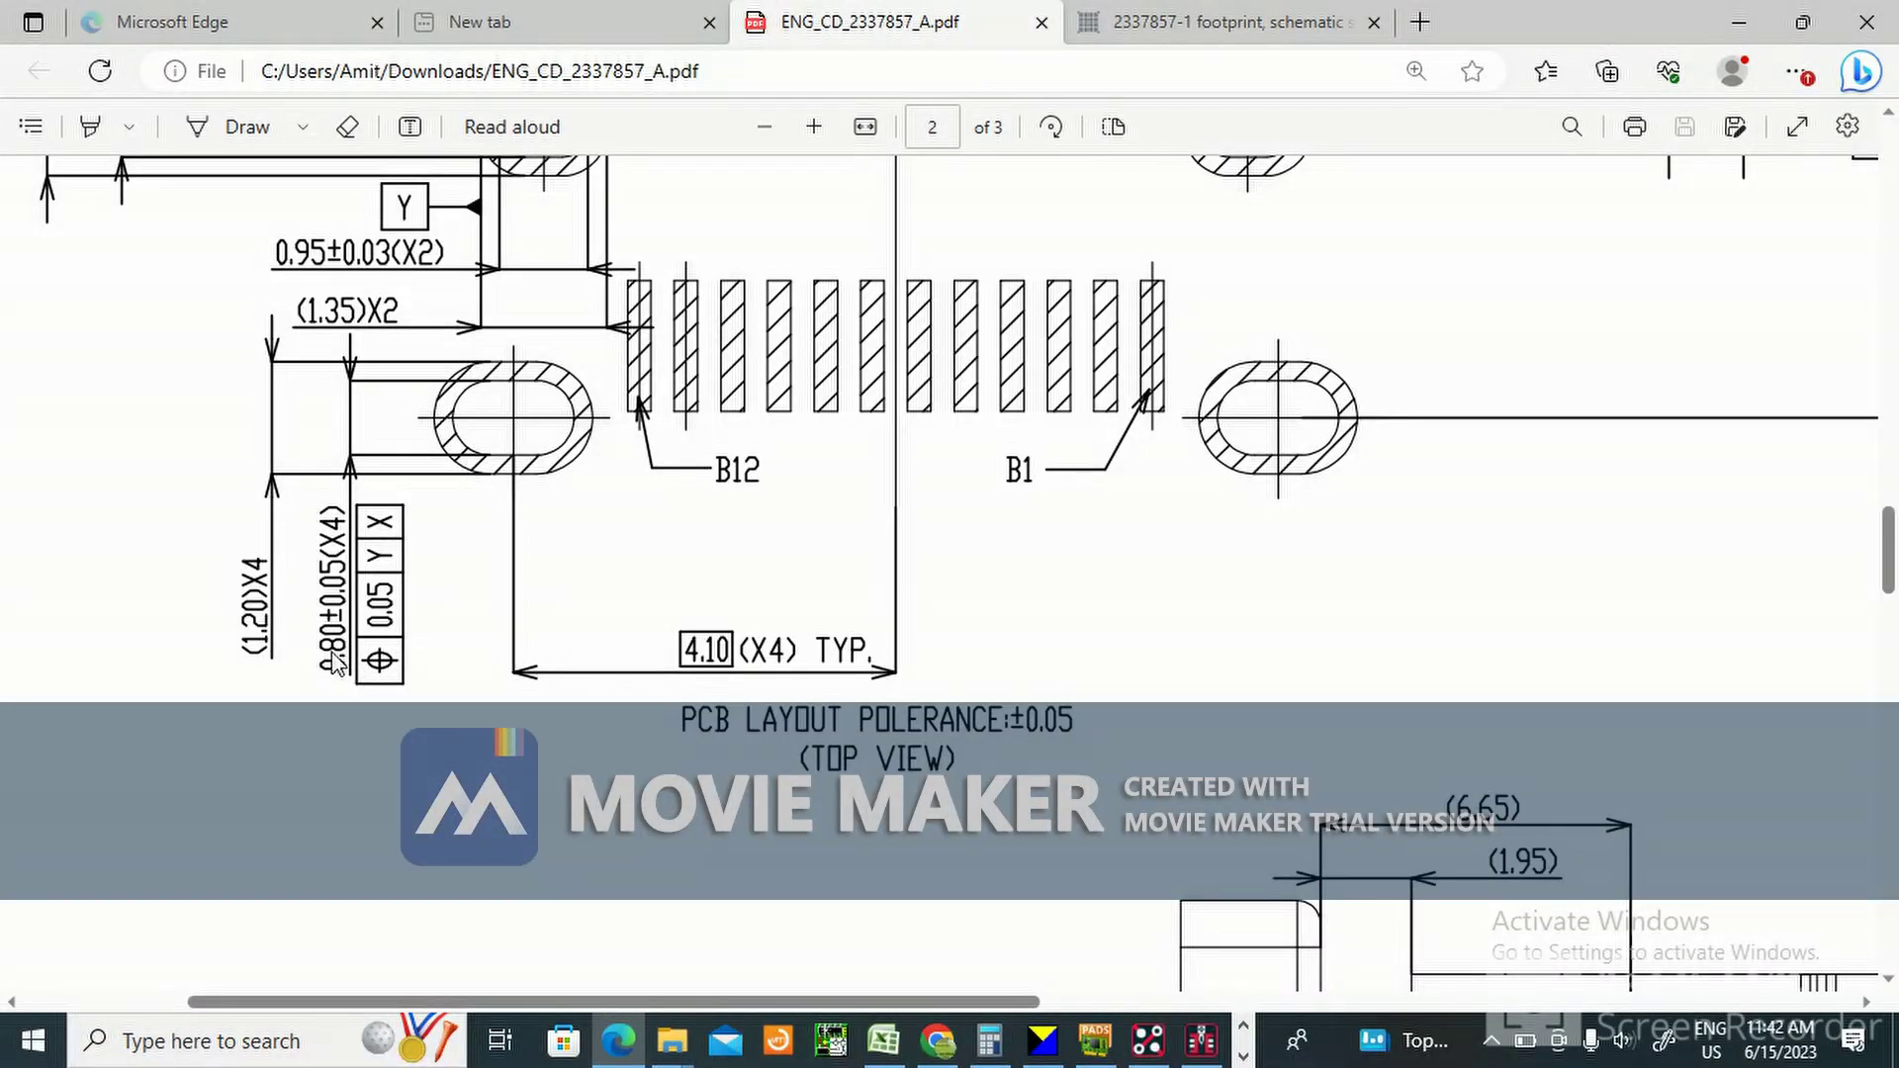
{"action": "scroll", "coordinate": [401, 574], "scroll_direction": "up", "scroll_amount": 5}
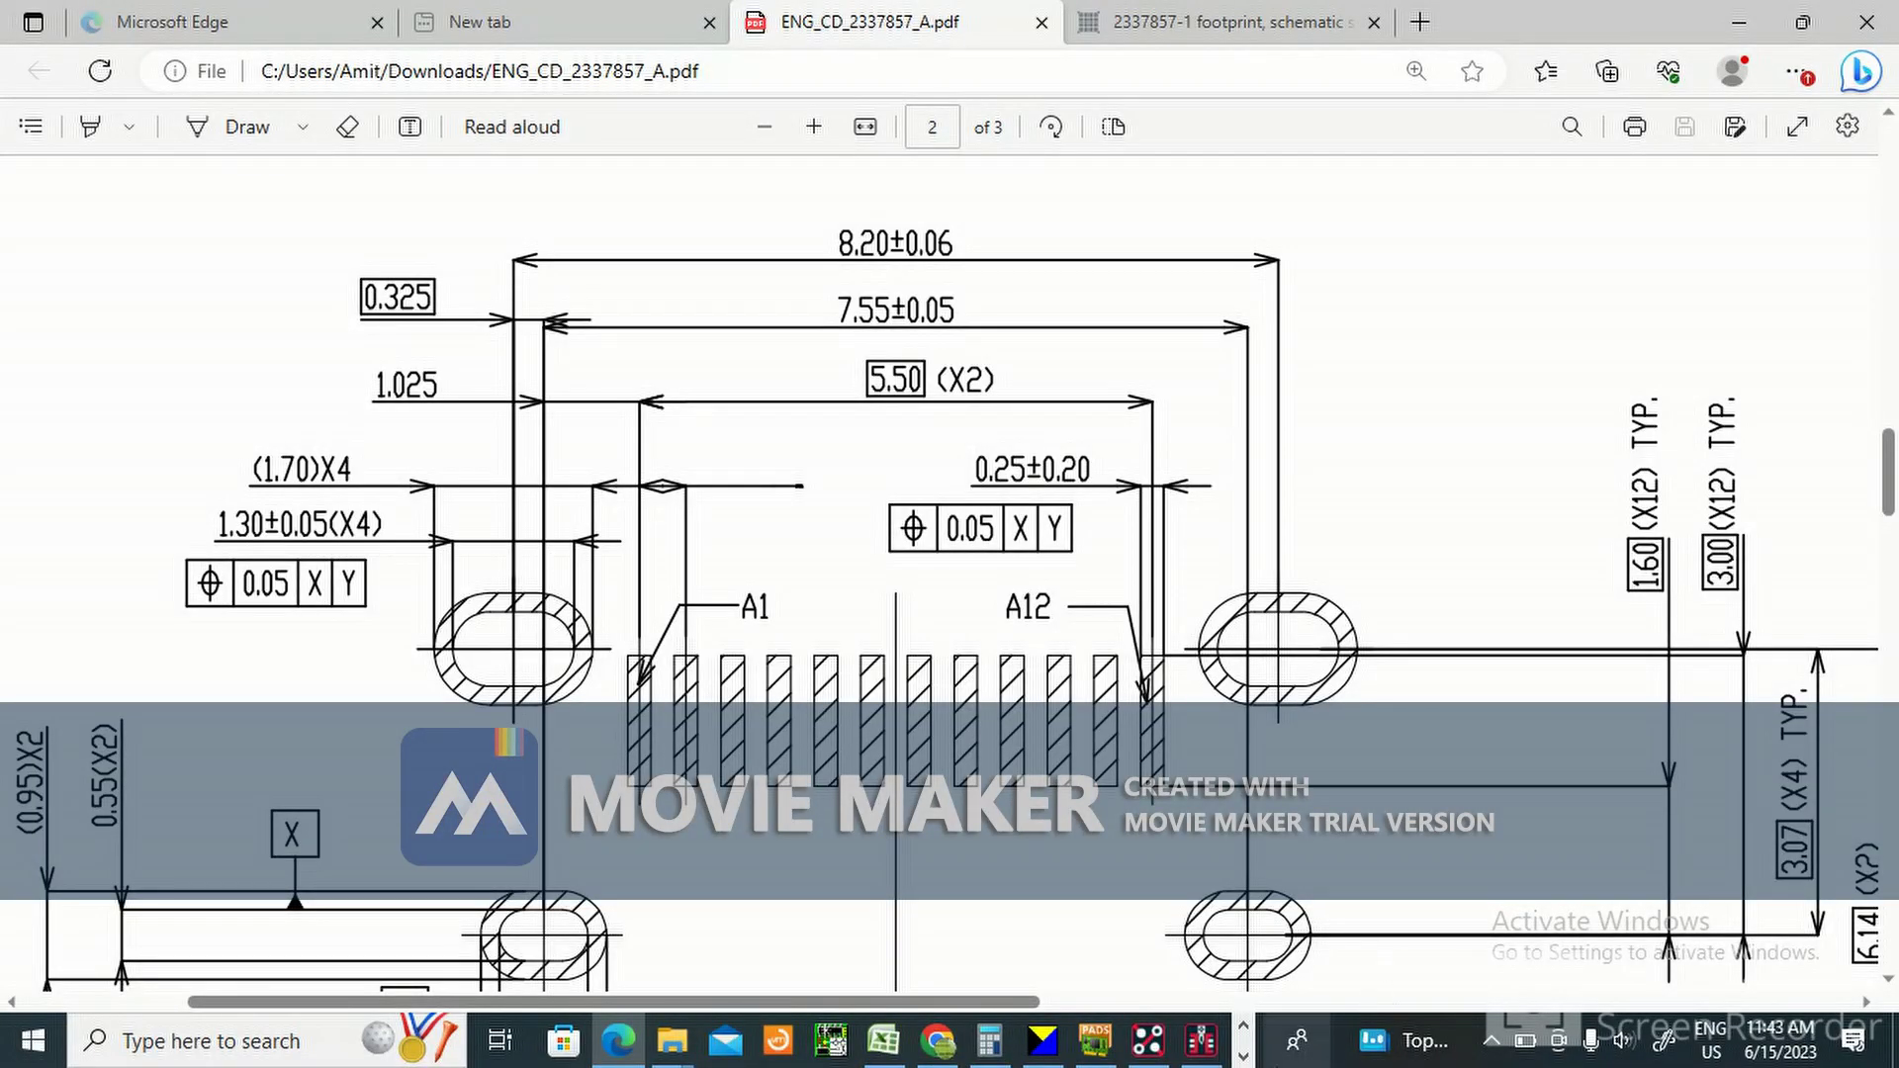
{"action": "left_click", "coordinate": [1201, 1041]}
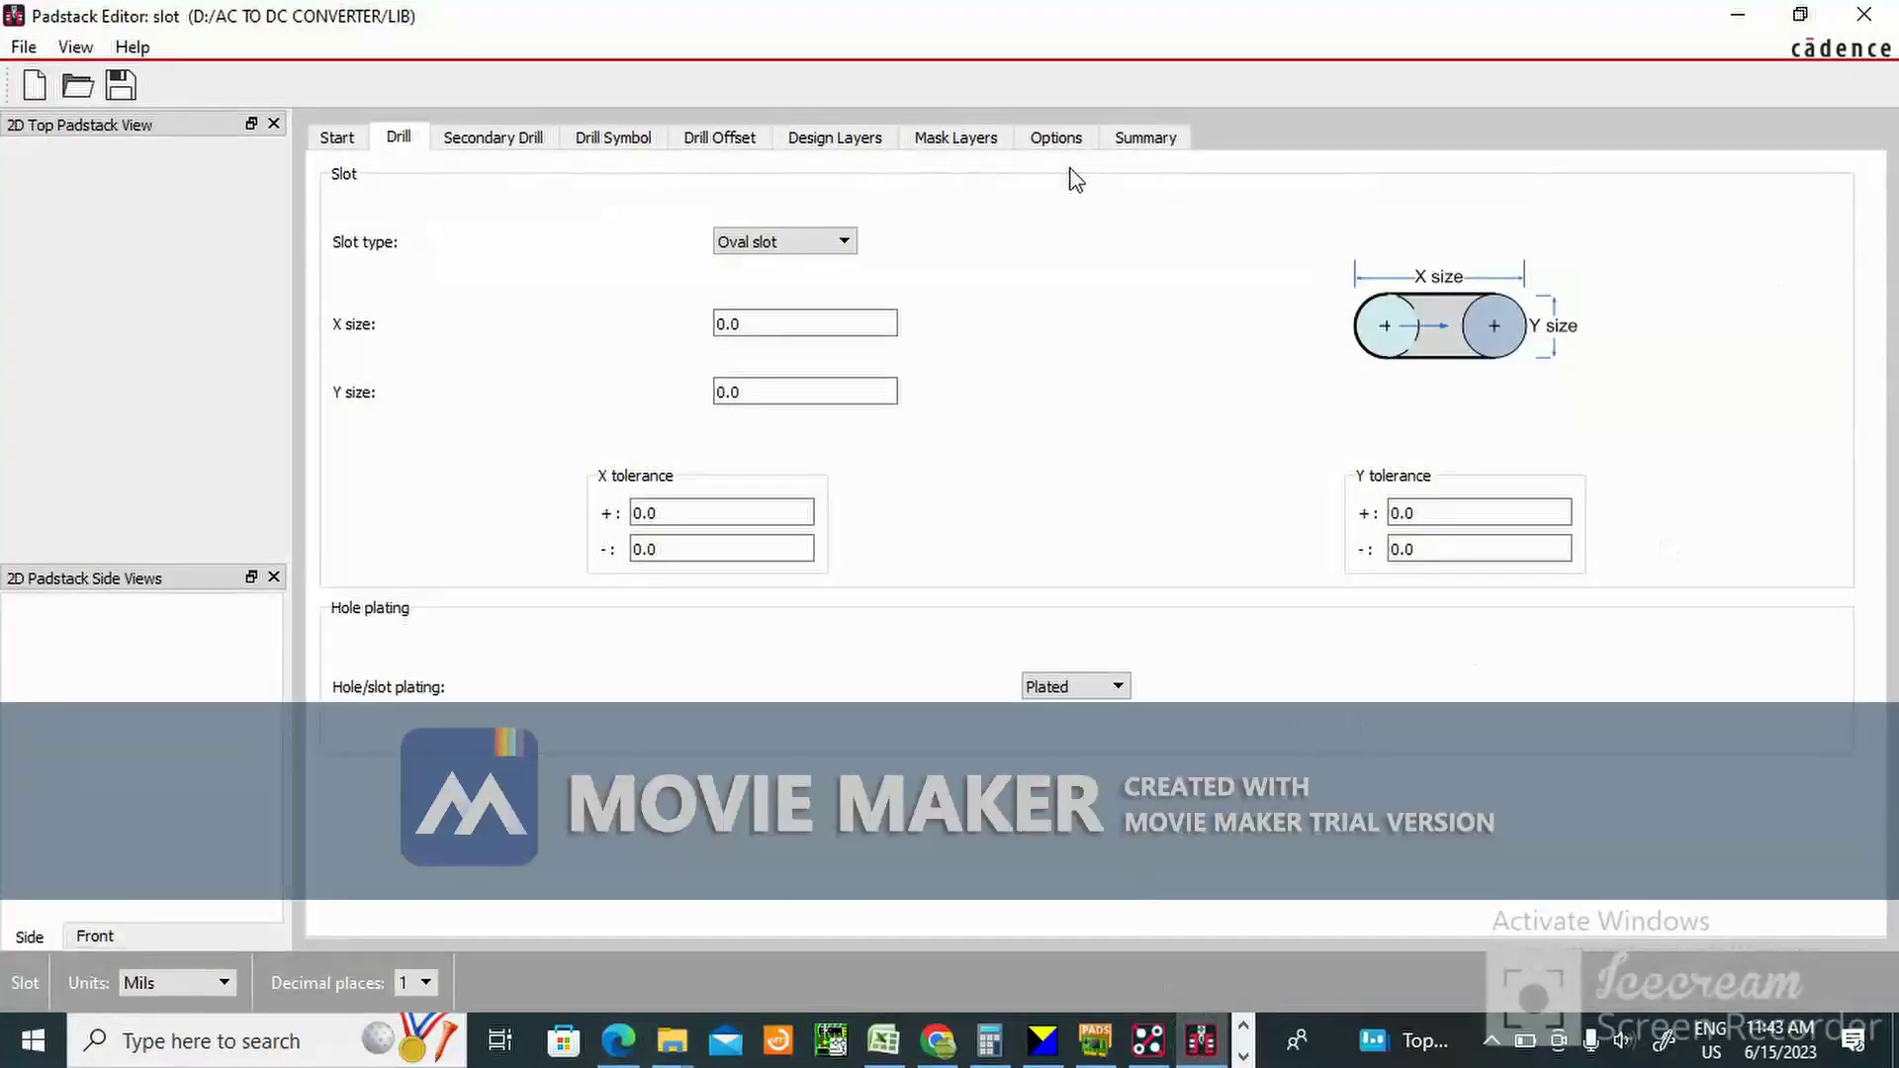
Switch the measurement units to Millimeter, accepting the units change warning.
{"action": "left_click_drag", "start_coordinate": [817, 326], "coordinate": [662, 343]}
{"action": "left_click", "coordinate": [233, 981]}
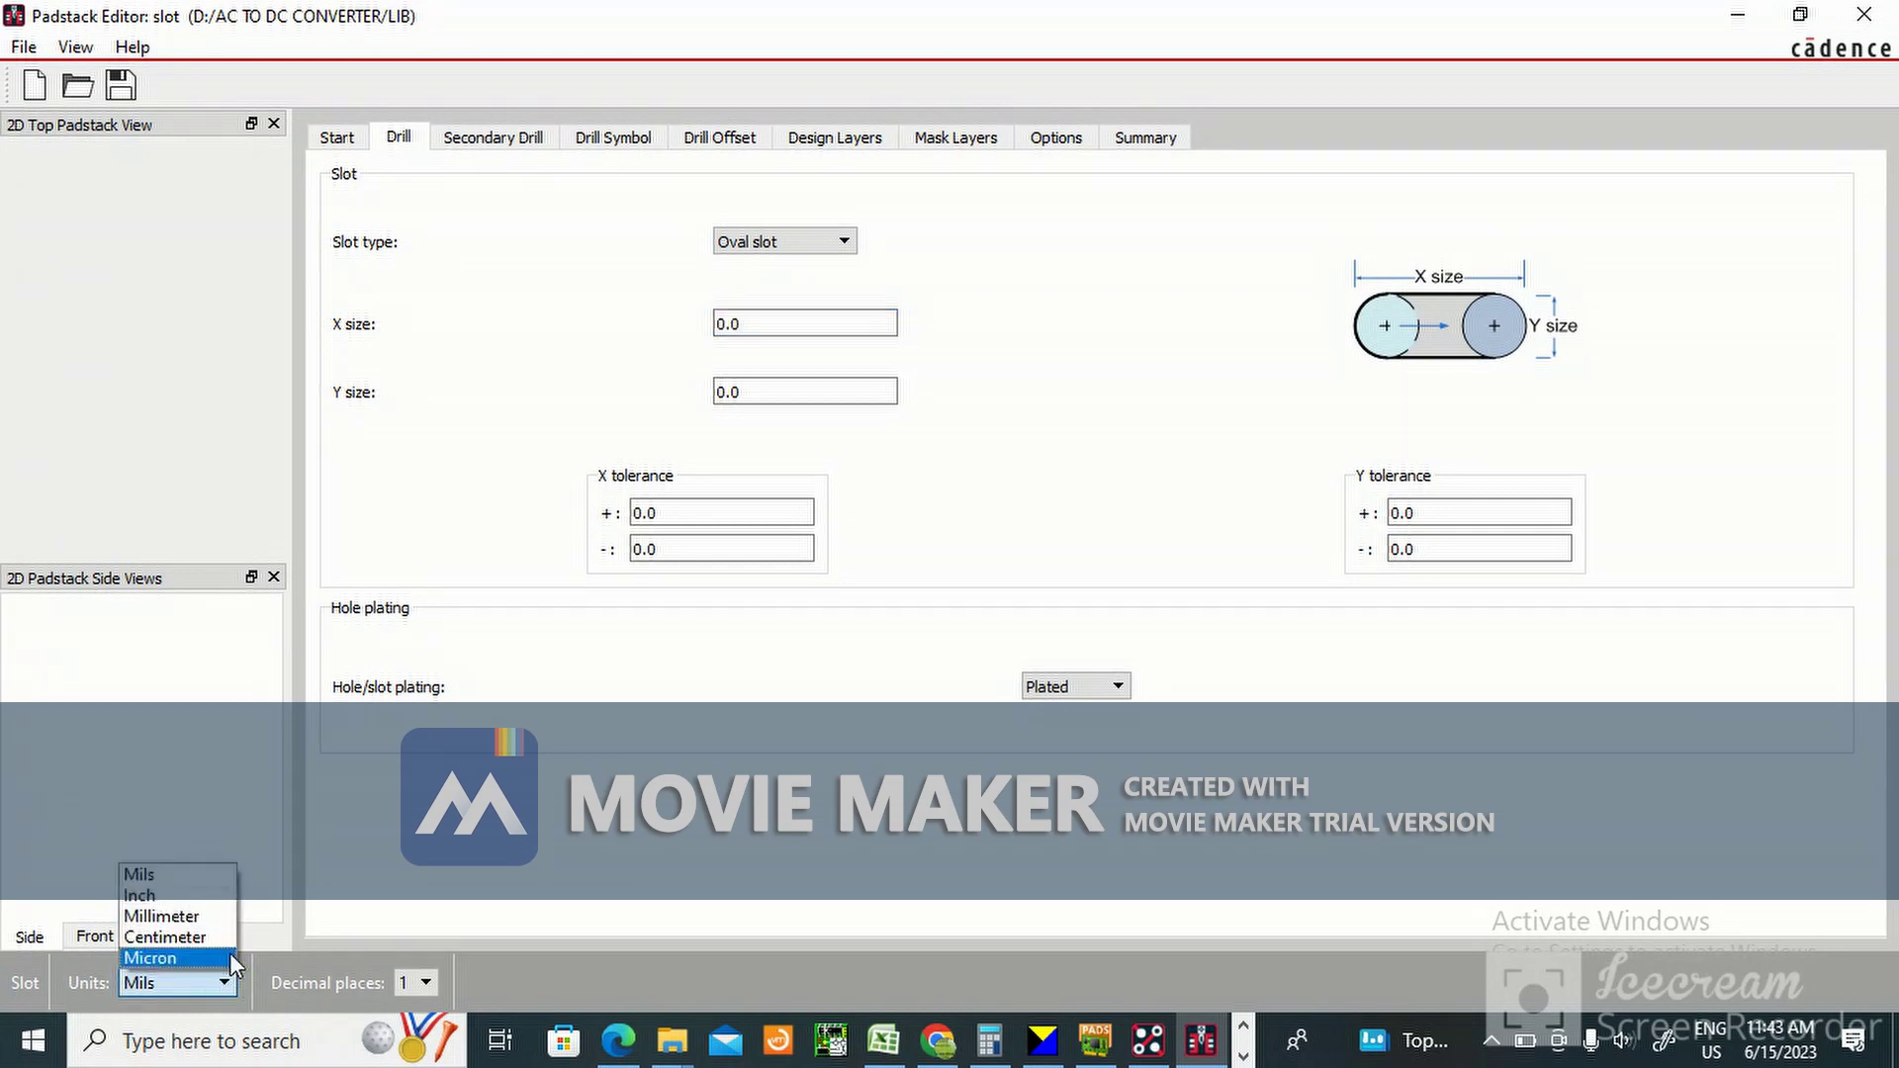
{"action": "left_click", "coordinate": [178, 916]}
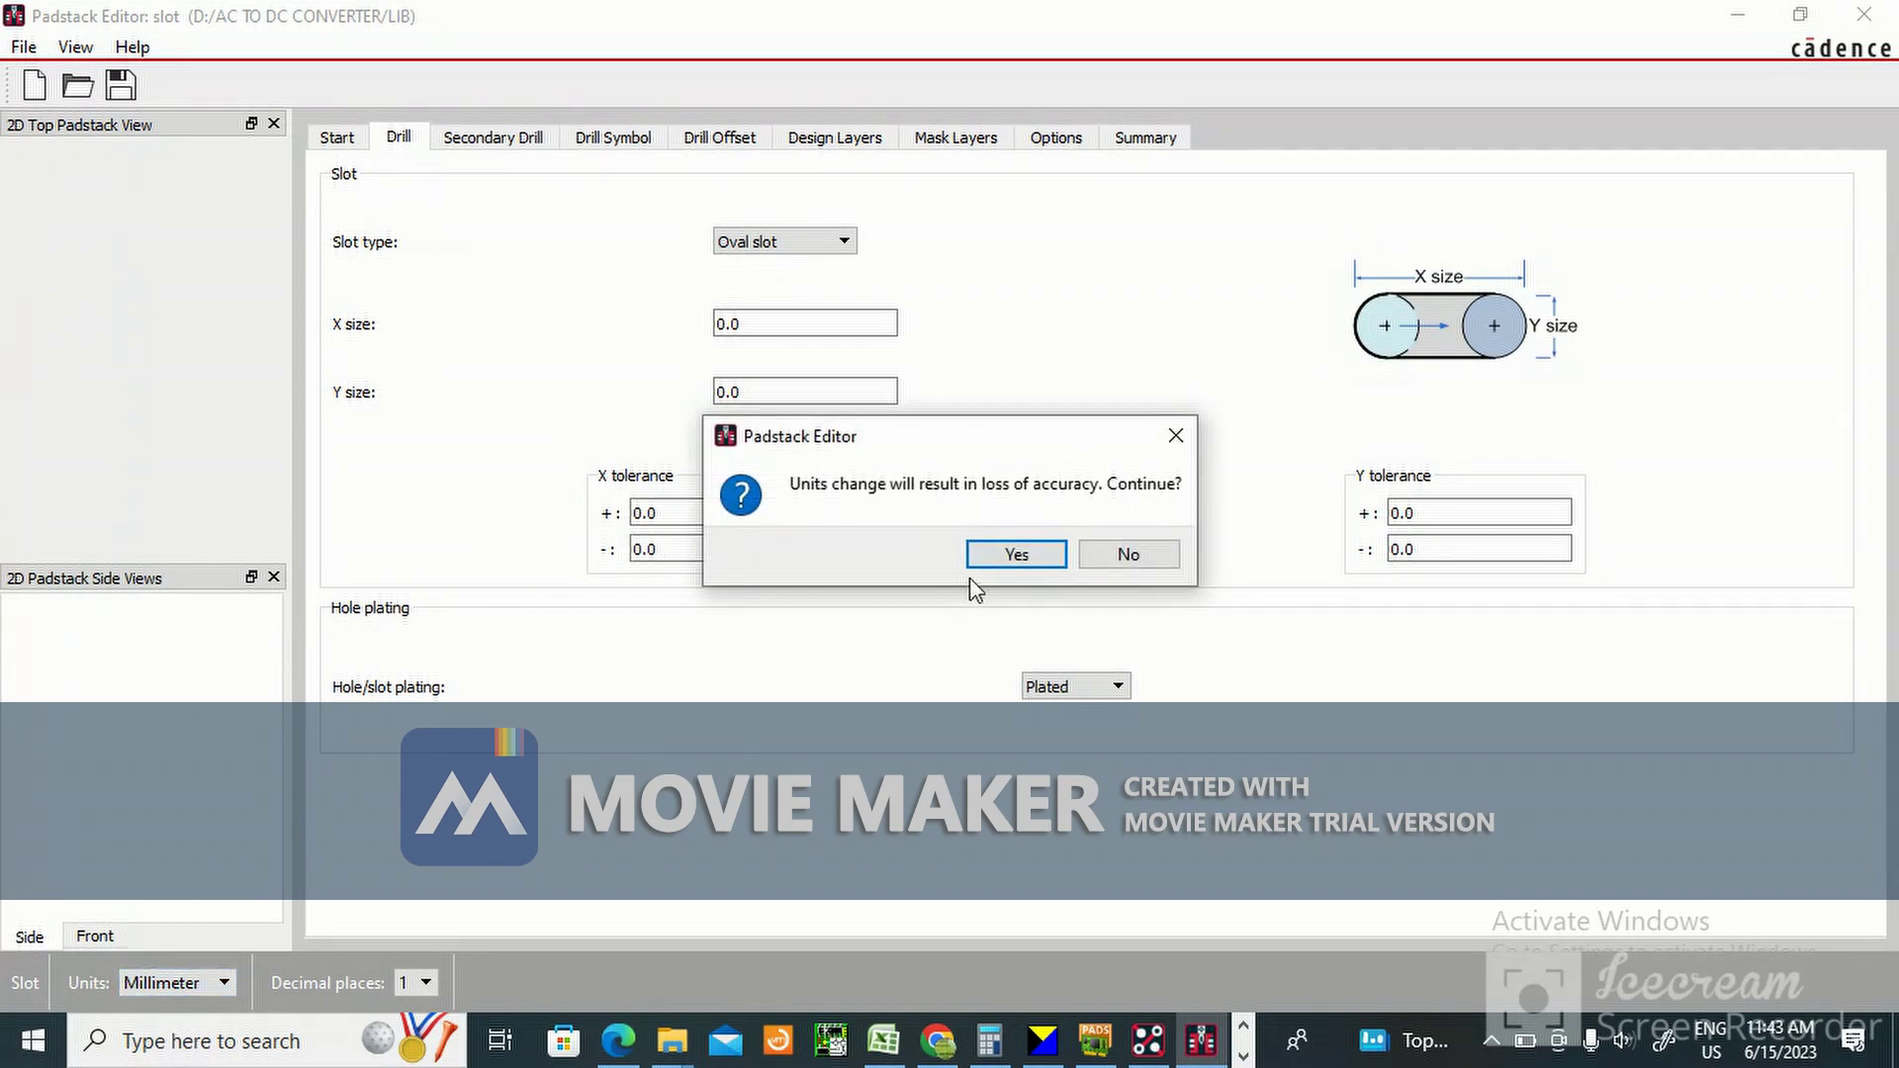
{"action": "left_click", "coordinate": [1017, 552]}
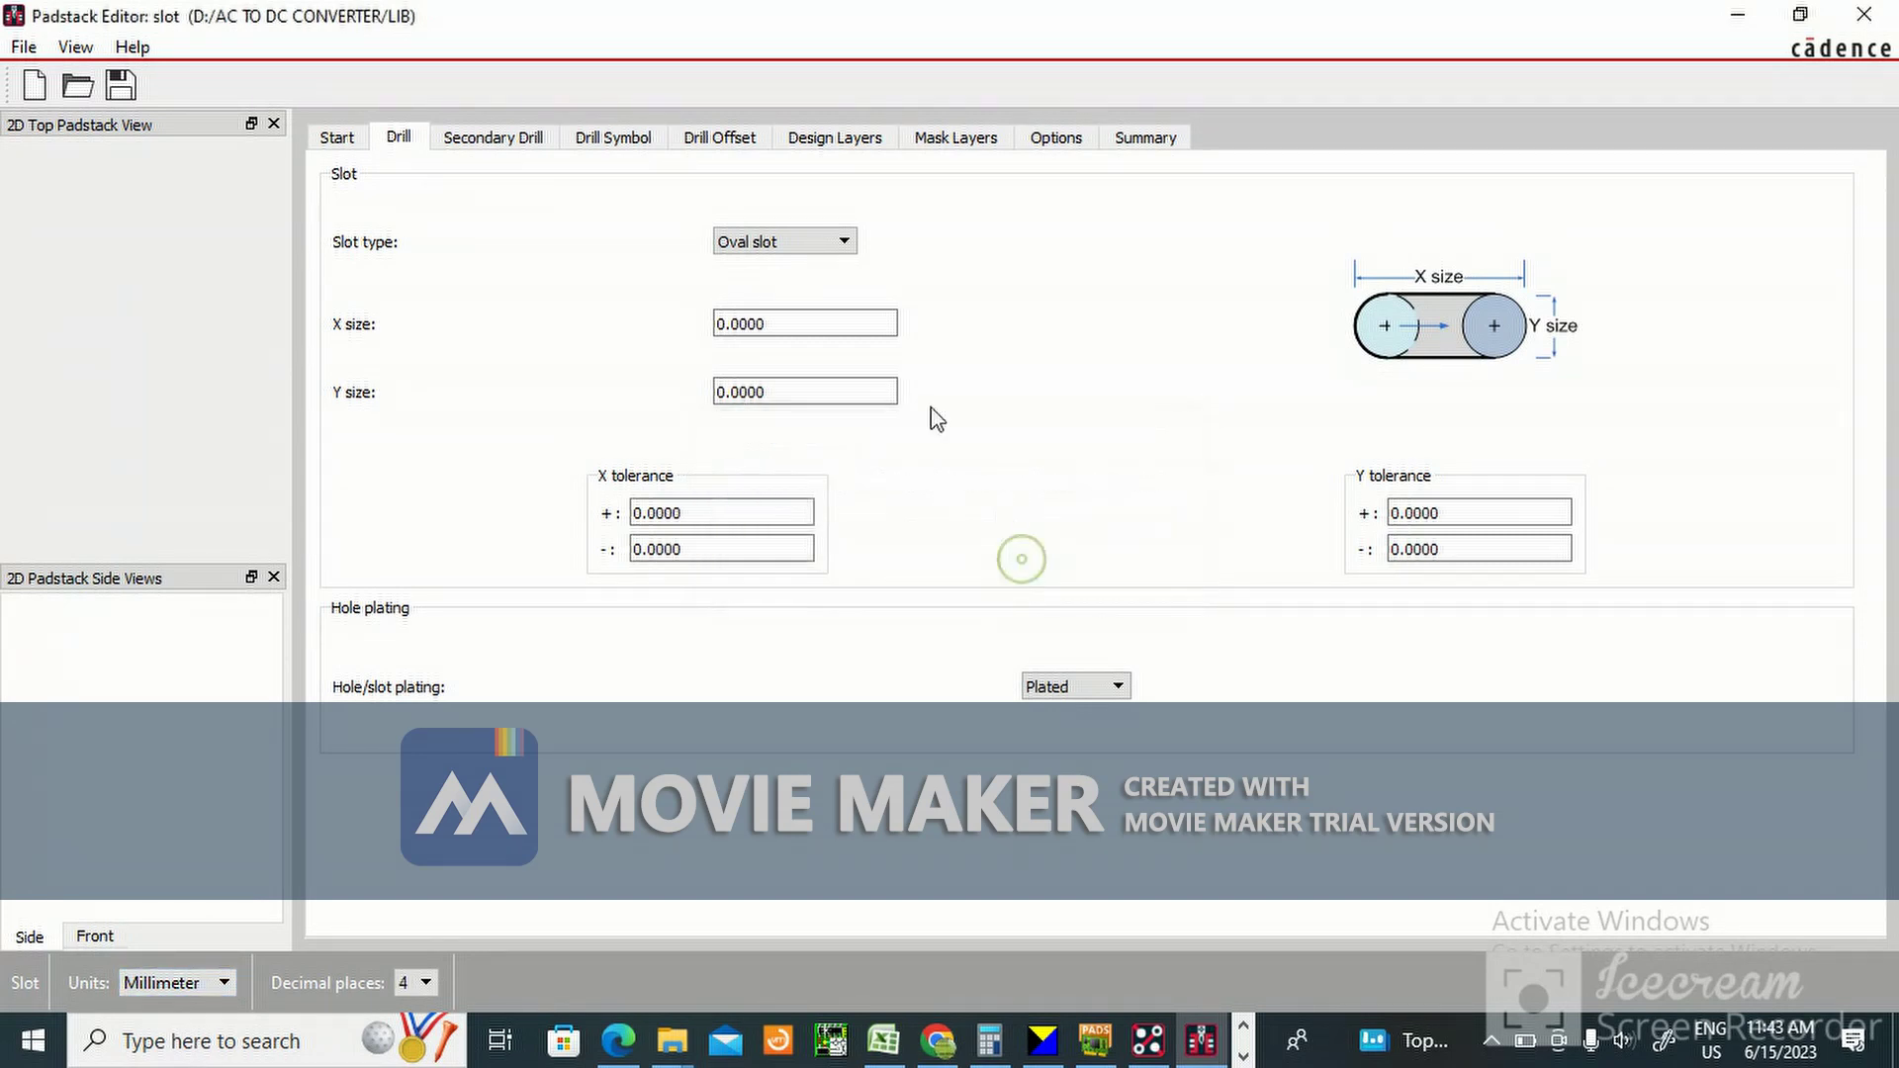
Set the oval slot size to X 1.3 mm and Y 0.8 mm.
{"action": "double_click", "coordinate": [807, 321]}
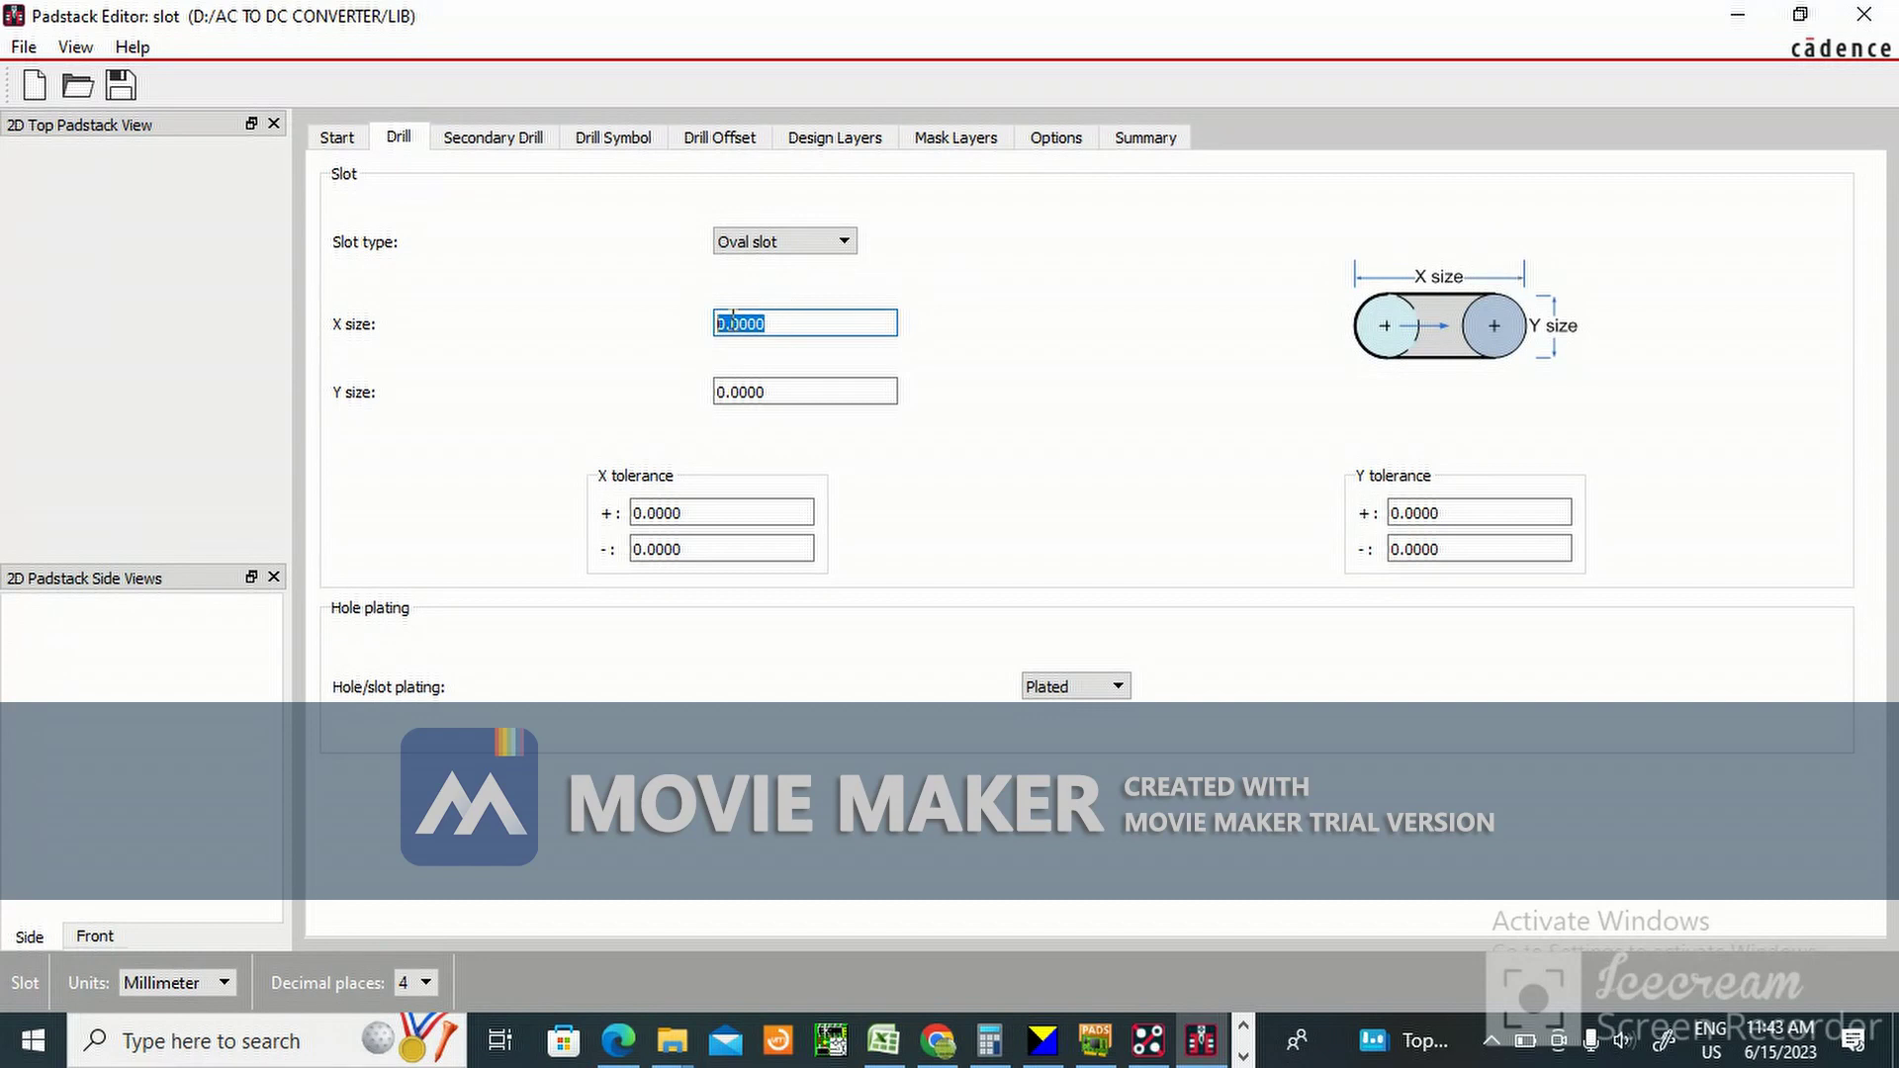
{"action": "type", "text": "1.3"}
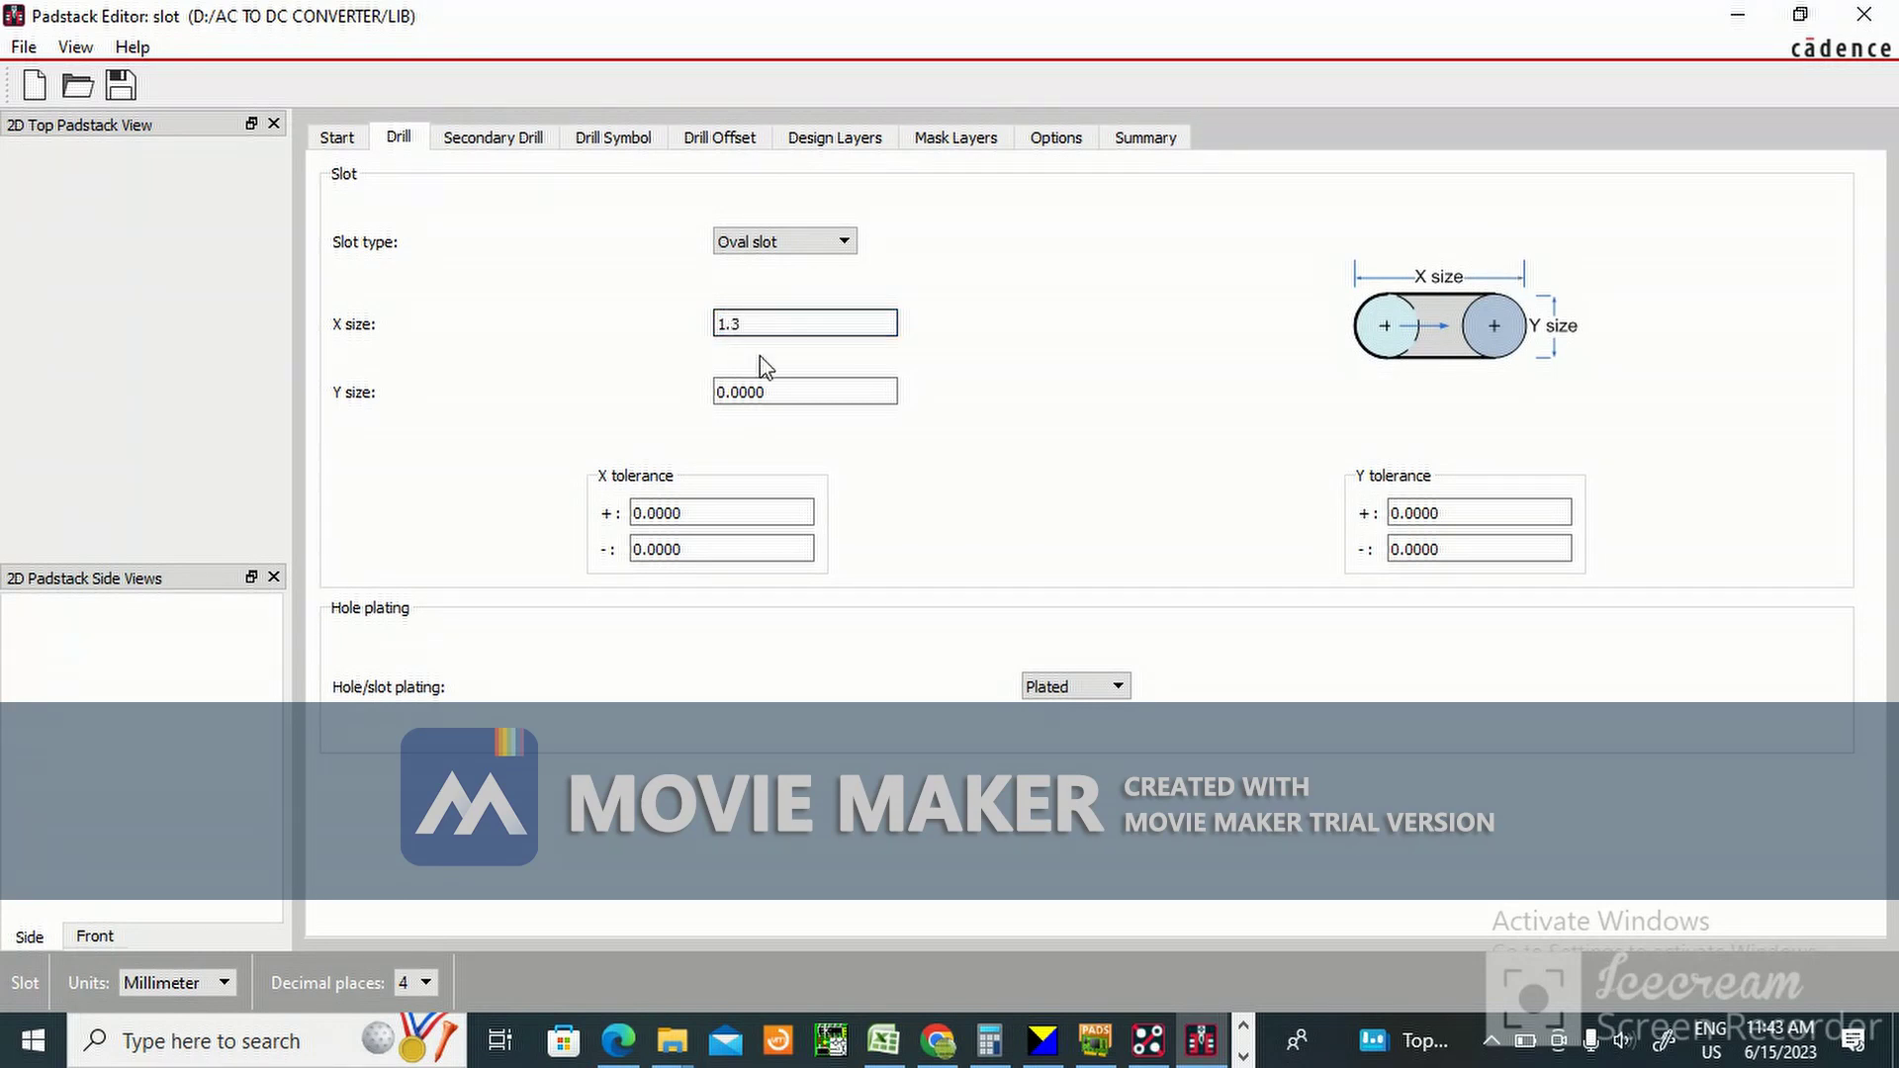
{"action": "left_click", "coordinate": [767, 392]}
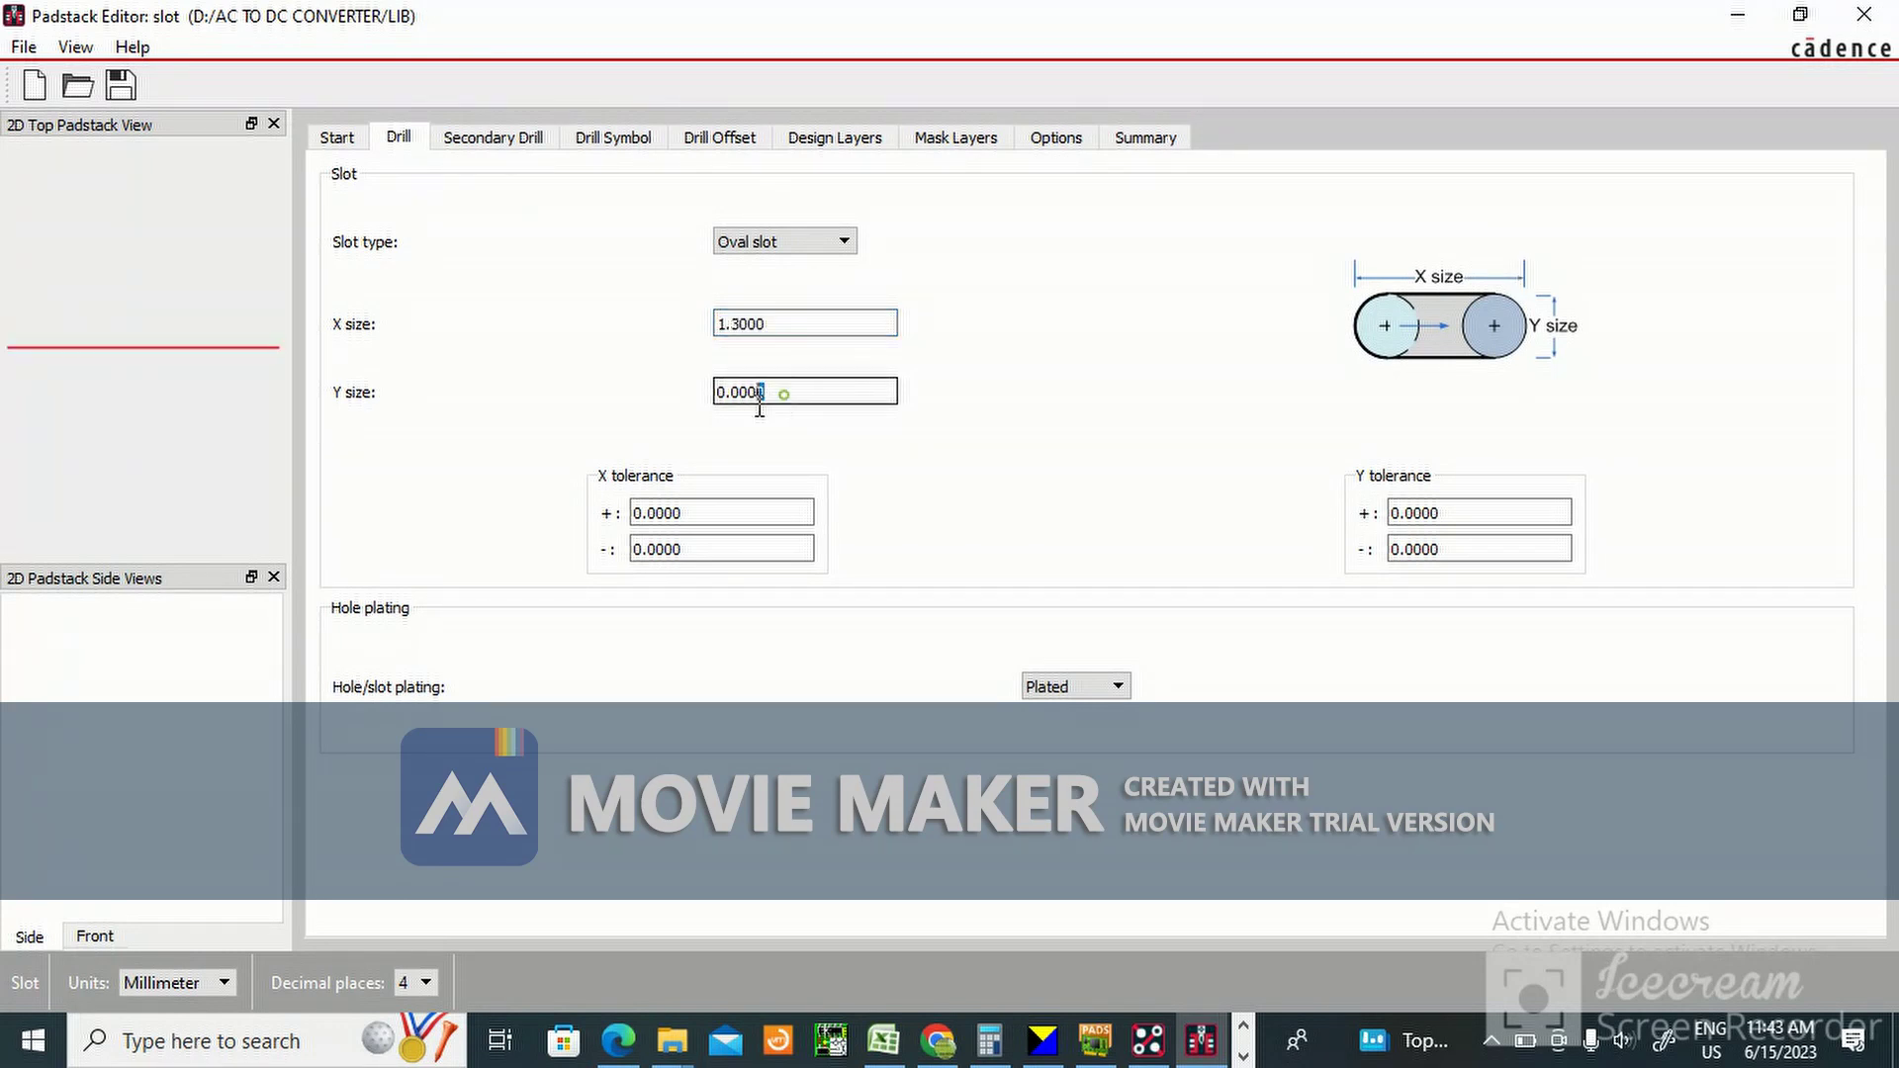
{"action": "type", "text": "0.8"}
{"action": "left_click", "coordinate": [749, 312]}
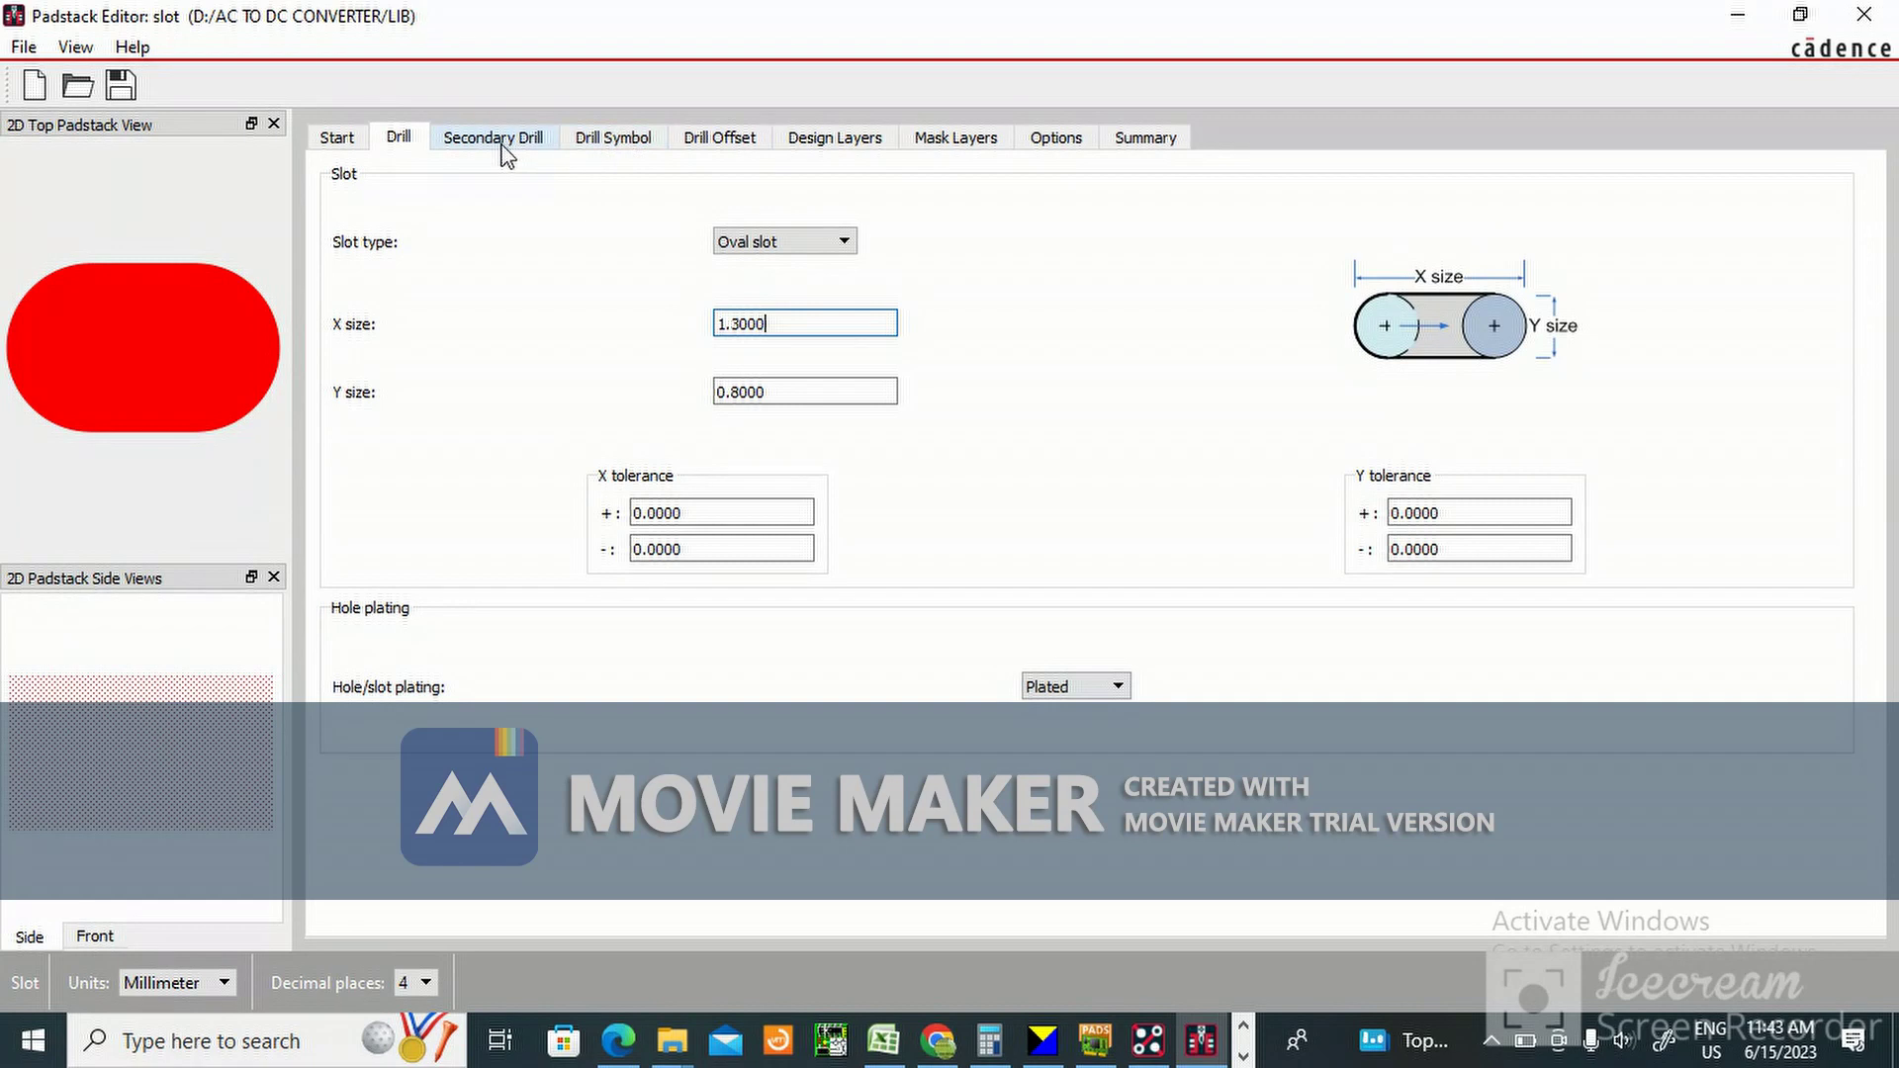
{"action": "left_click", "coordinate": [829, 147]}
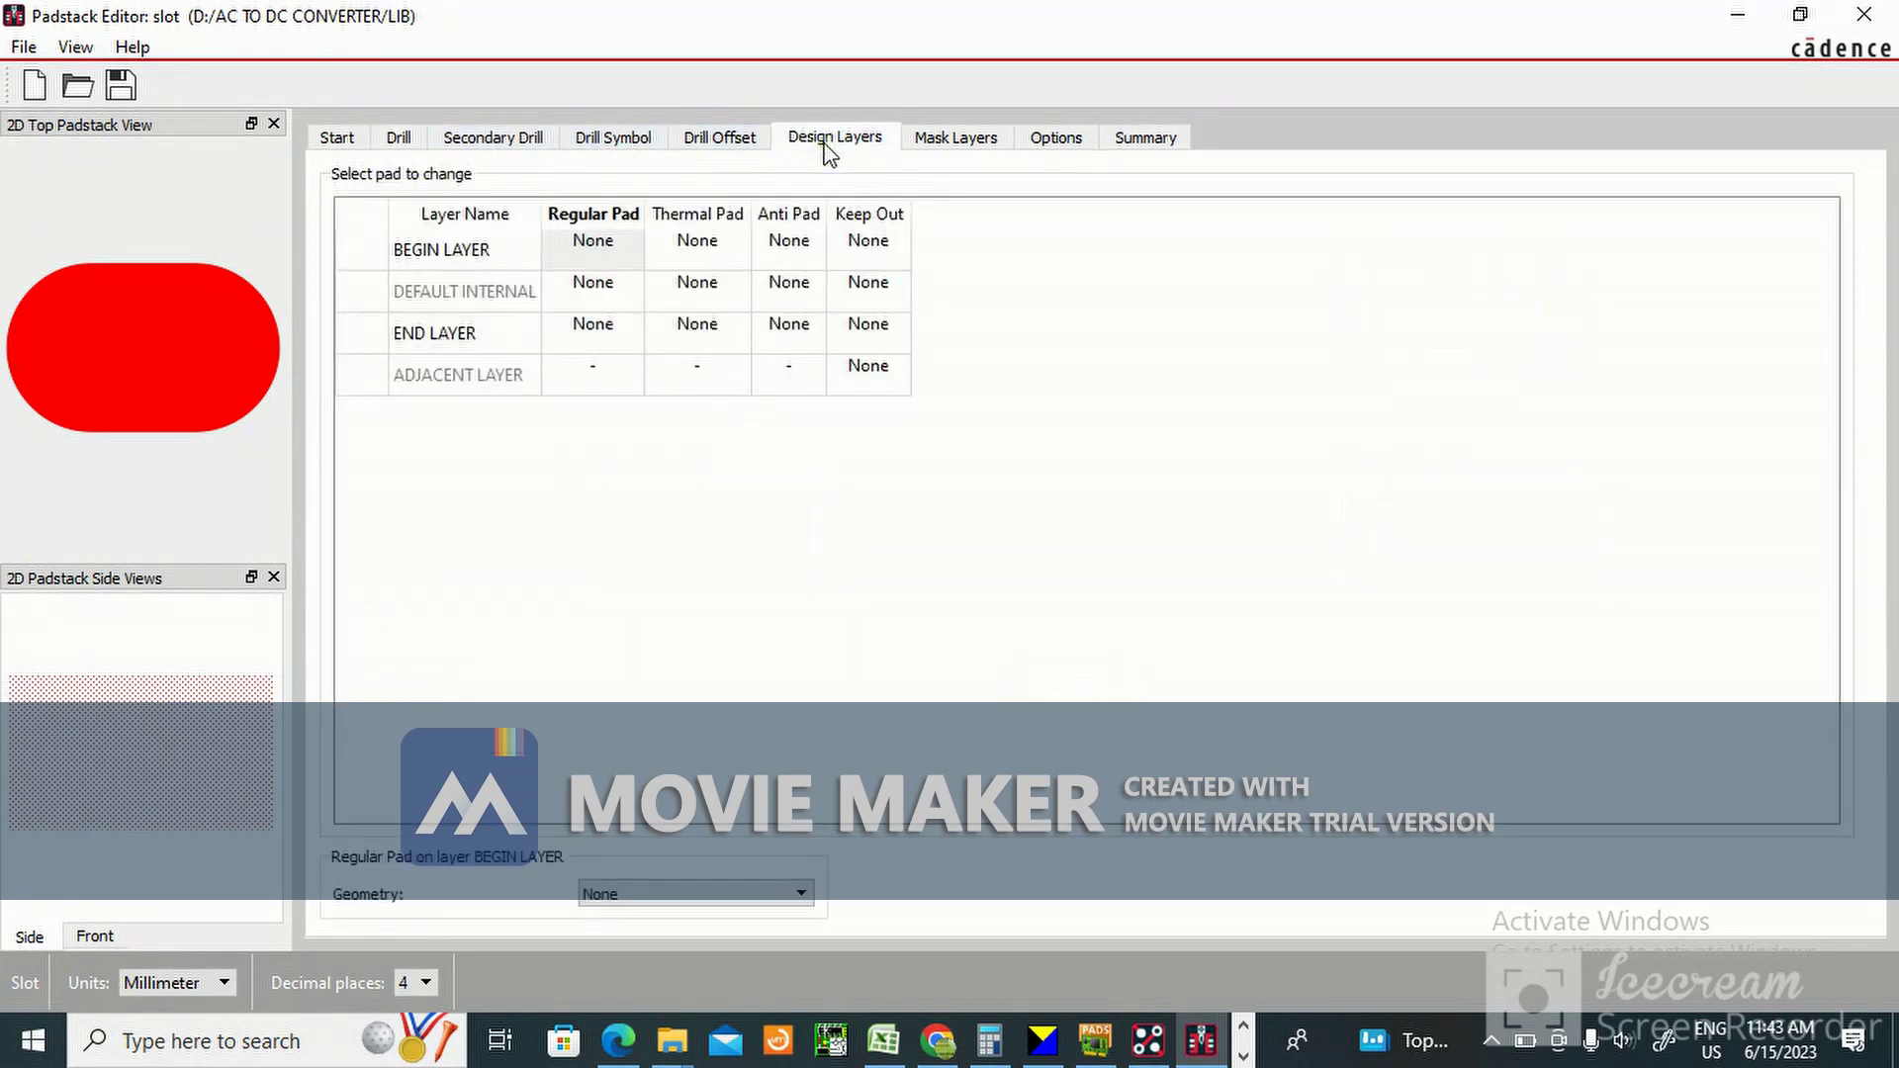
Make the BEGIN LAYER regular pad Oblong with width 1.7.
{"action": "left_click", "coordinate": [609, 253]}
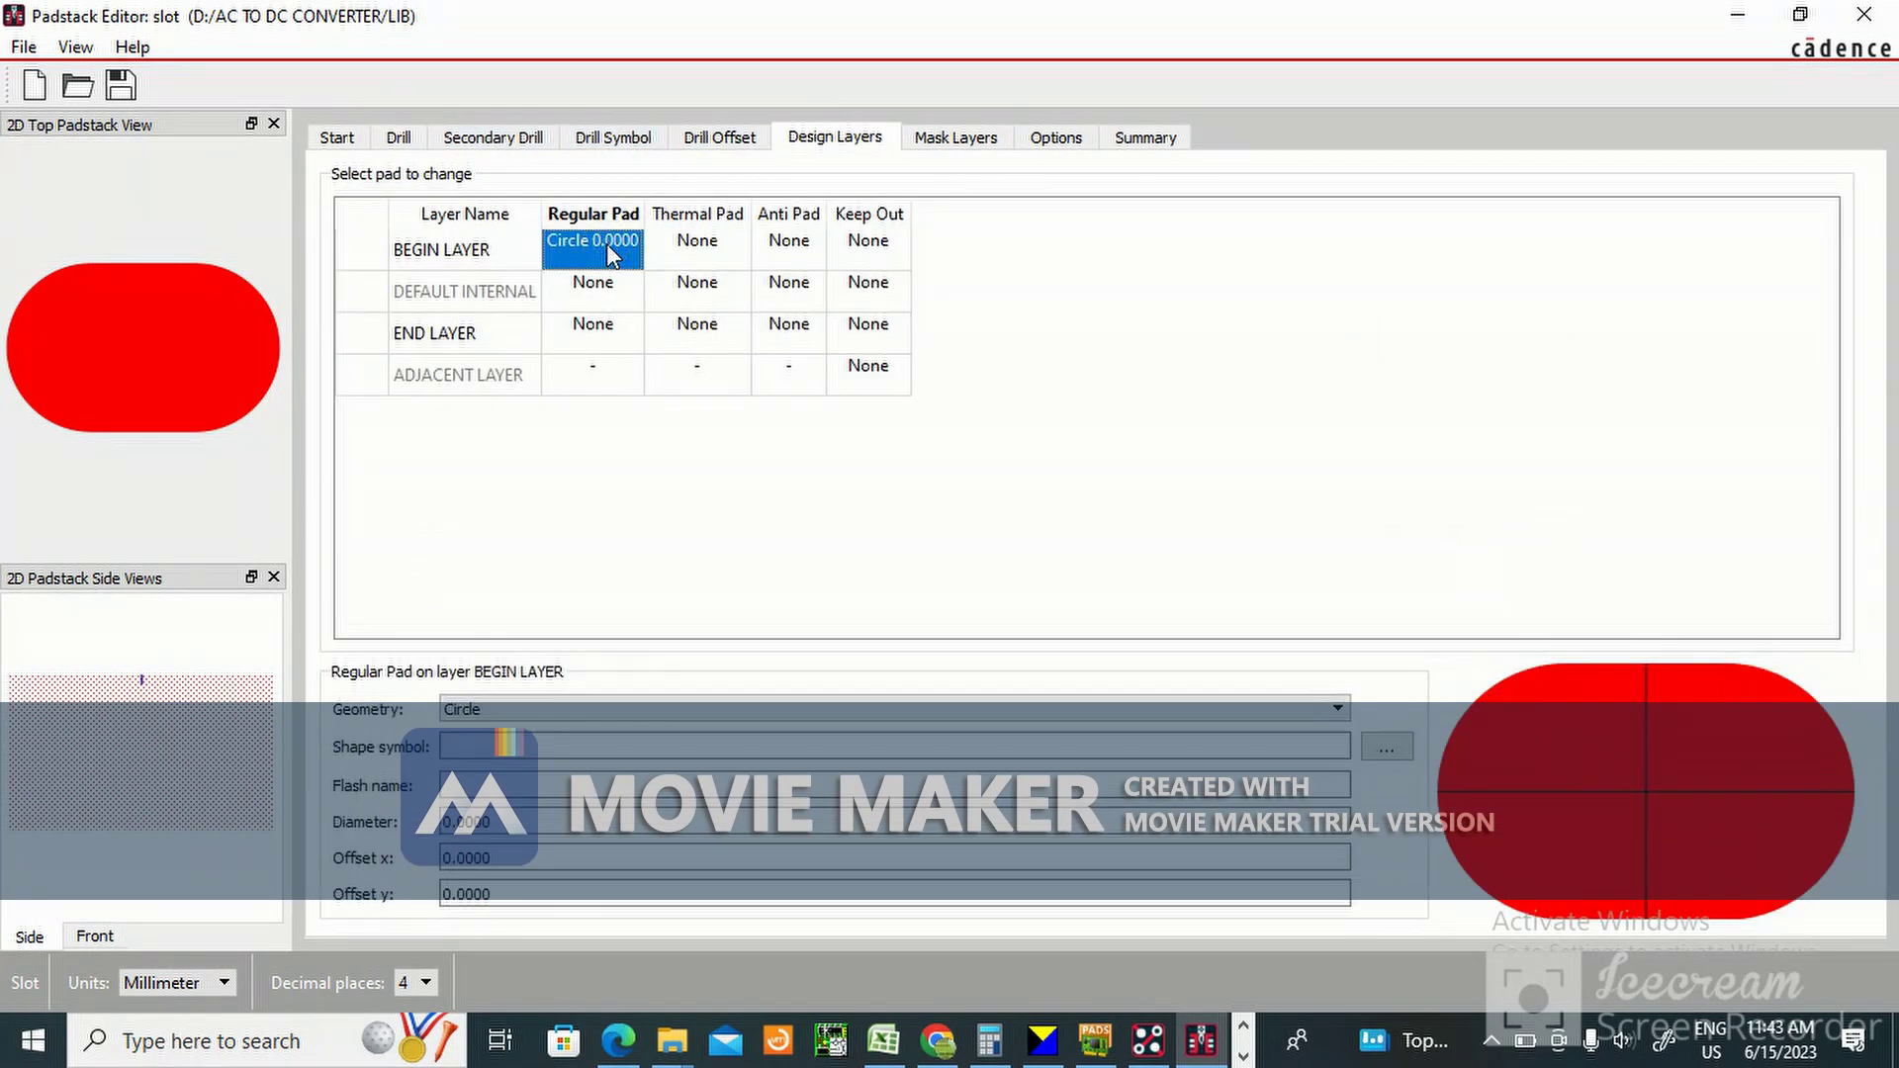
{"action": "left_click", "coordinate": [572, 710]}
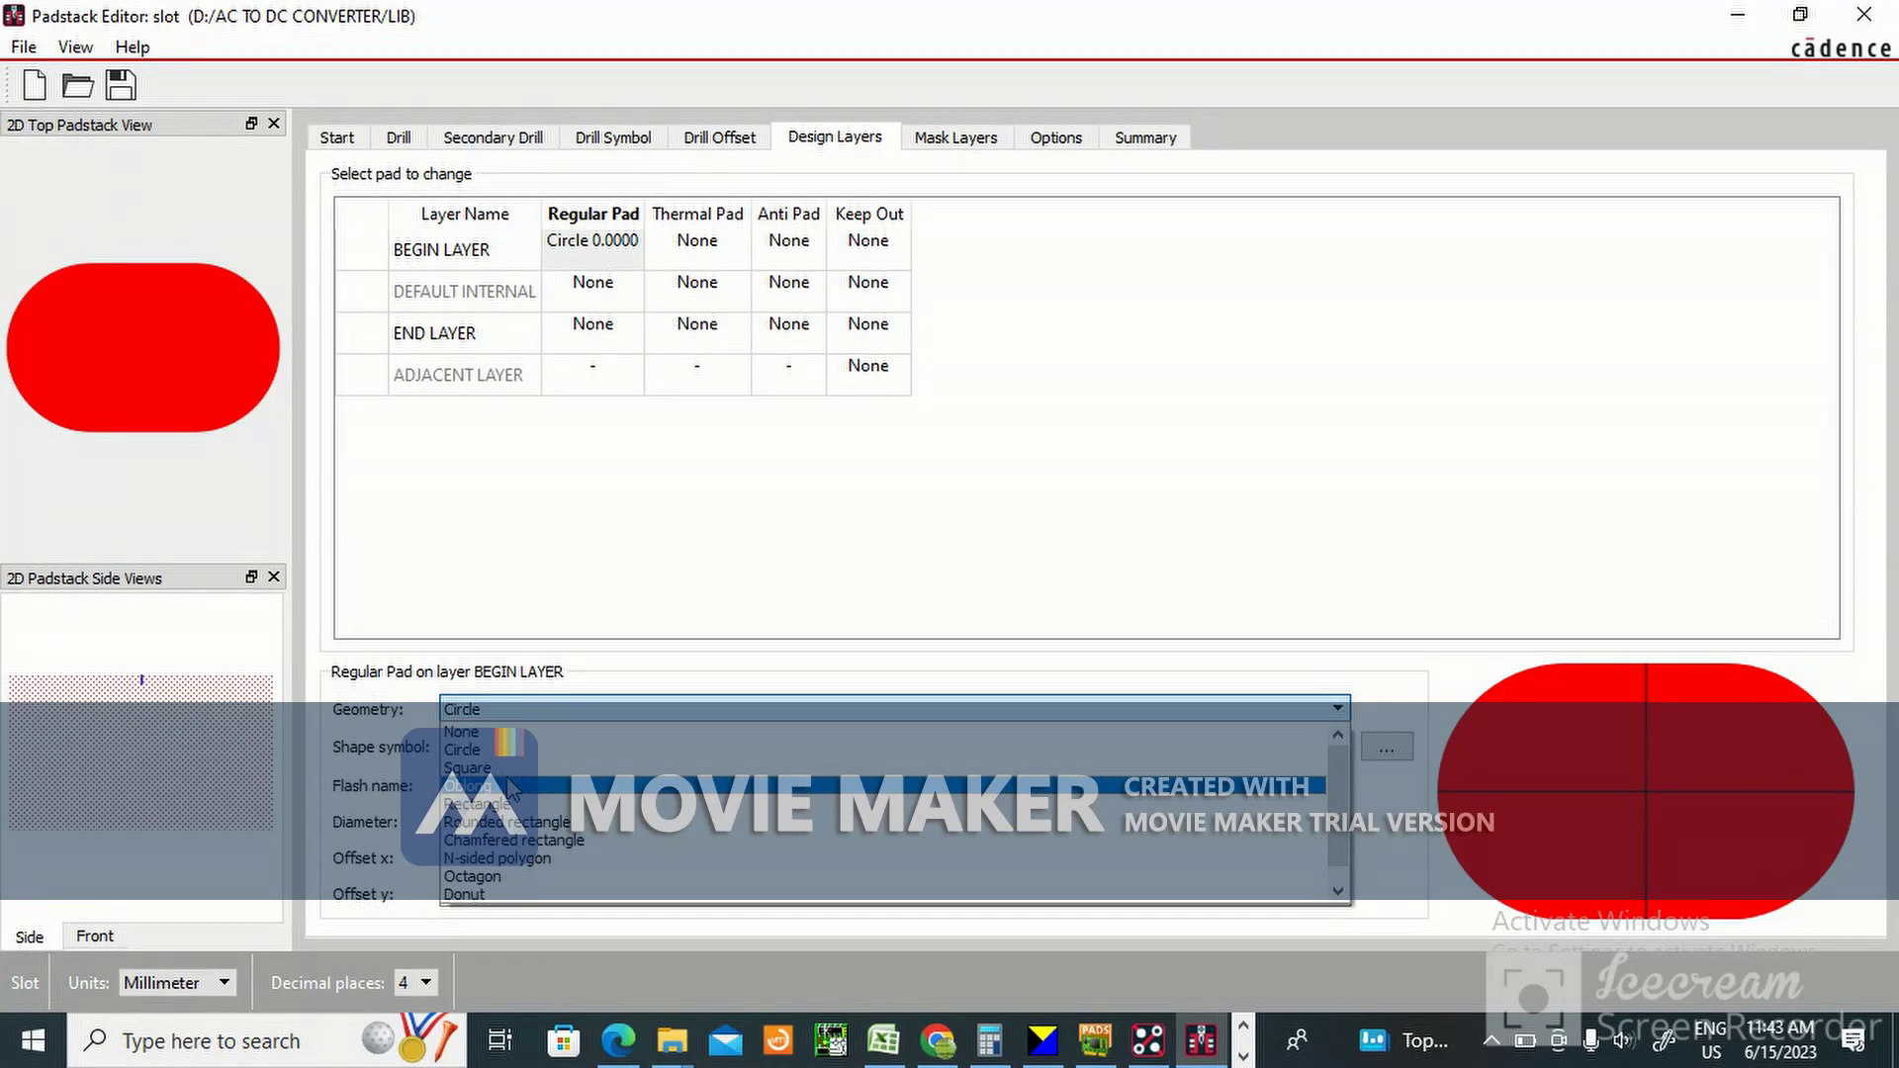
{"action": "left_click", "coordinate": [510, 787]}
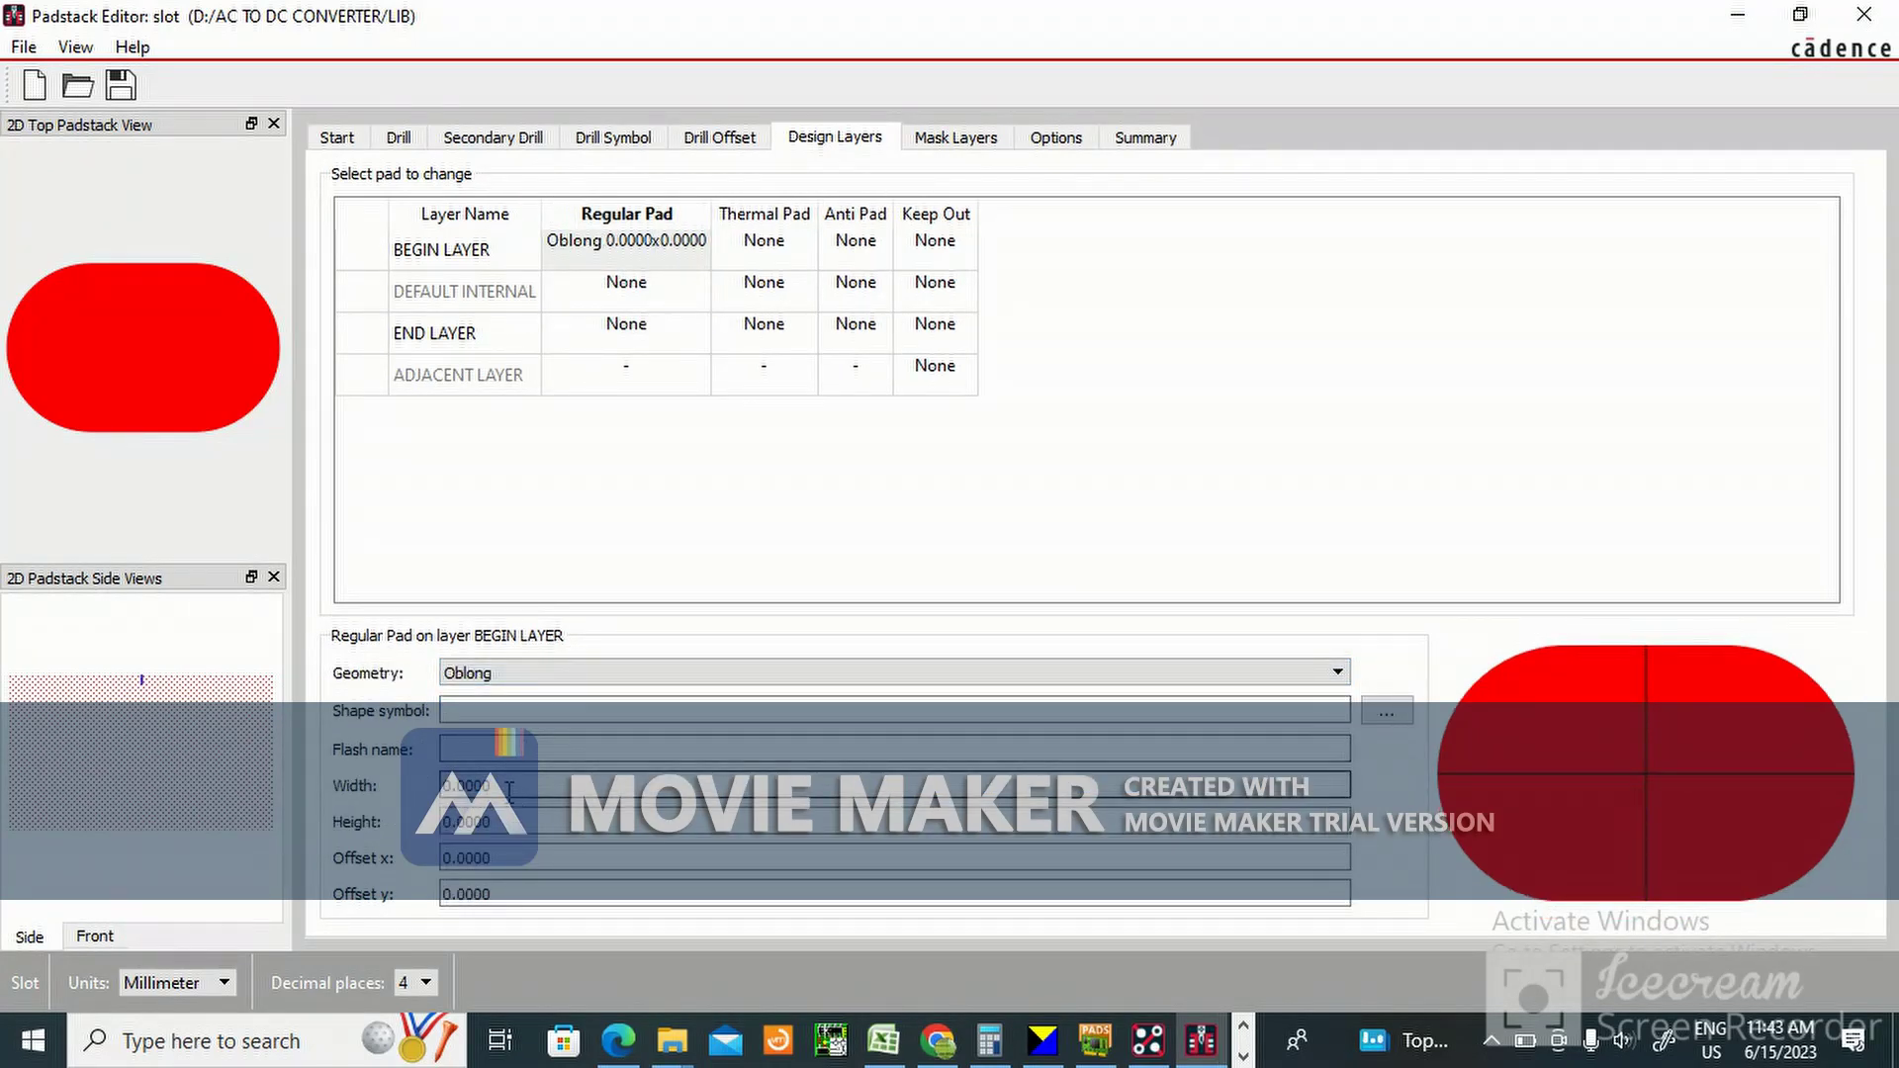
{"action": "left_click_drag", "start_coordinate": [507, 785], "coordinate": [410, 803]}
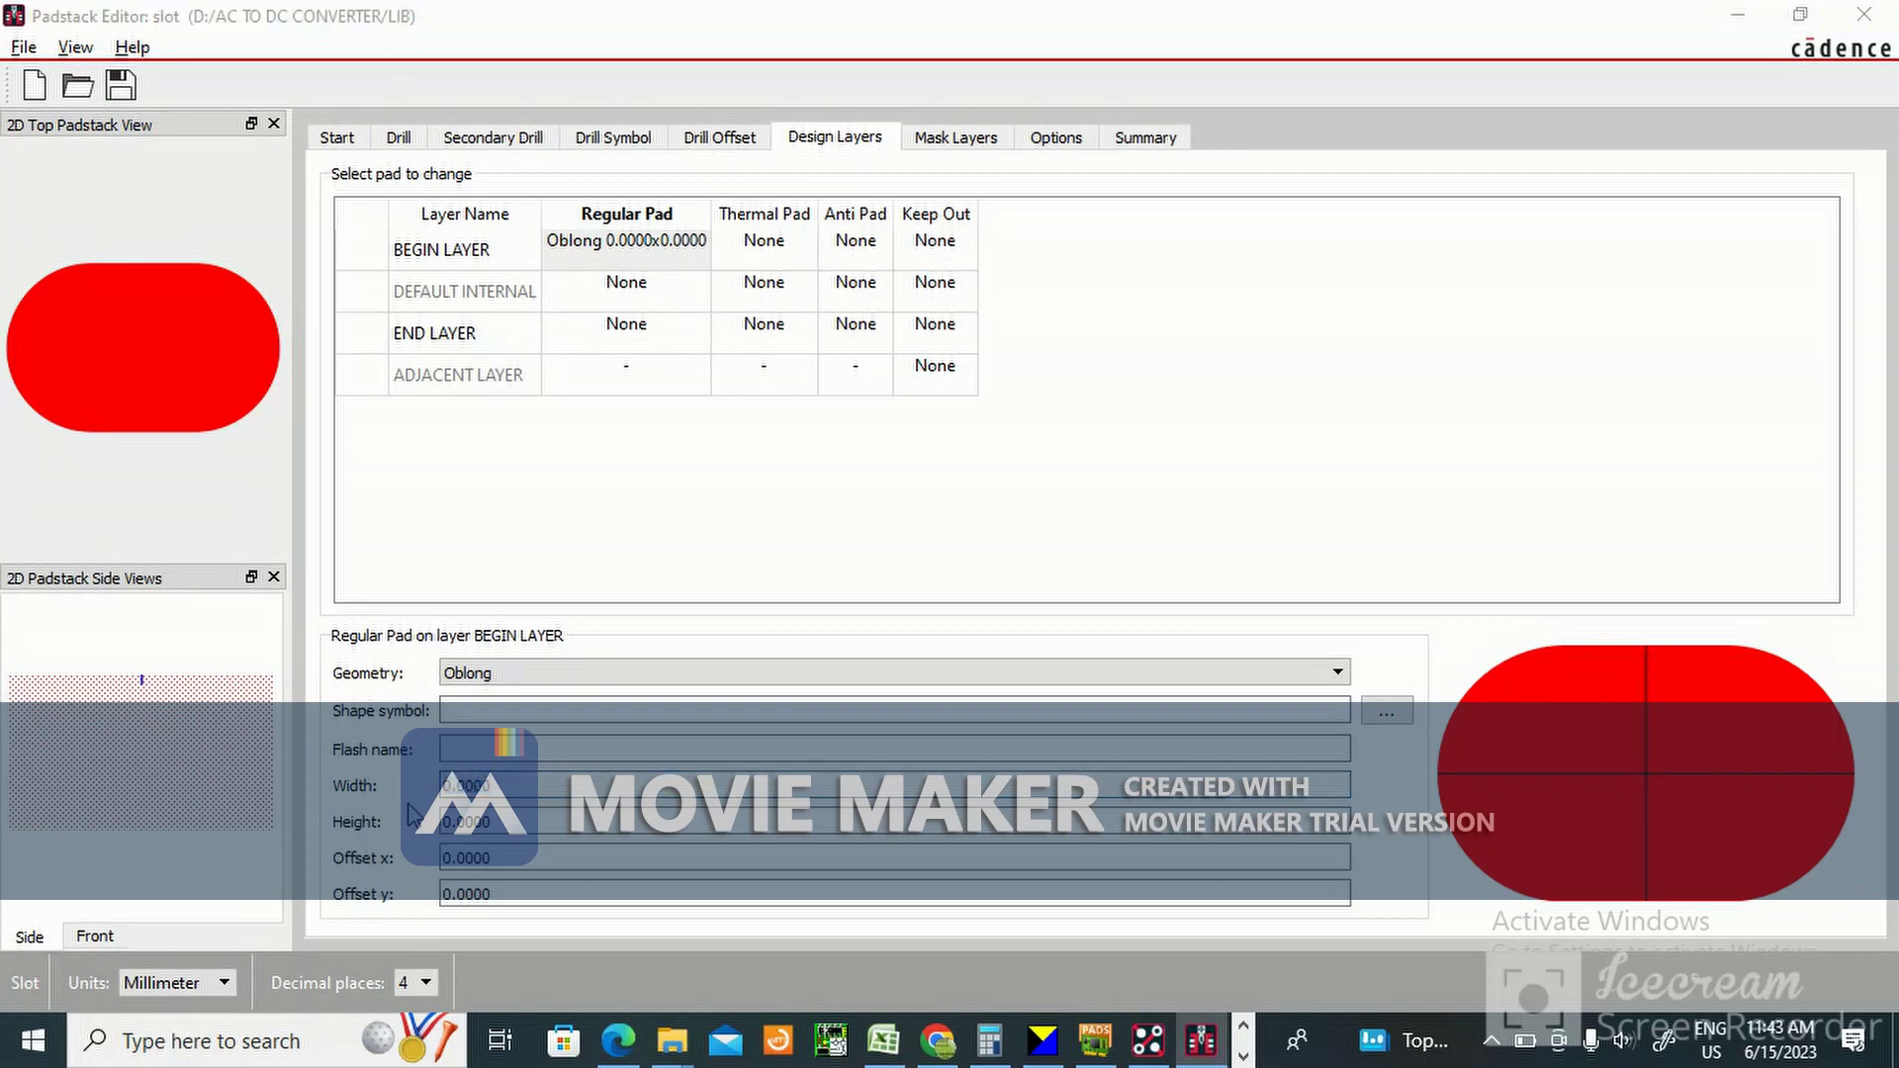
{"action": "key", "text": "alt+Tab"}
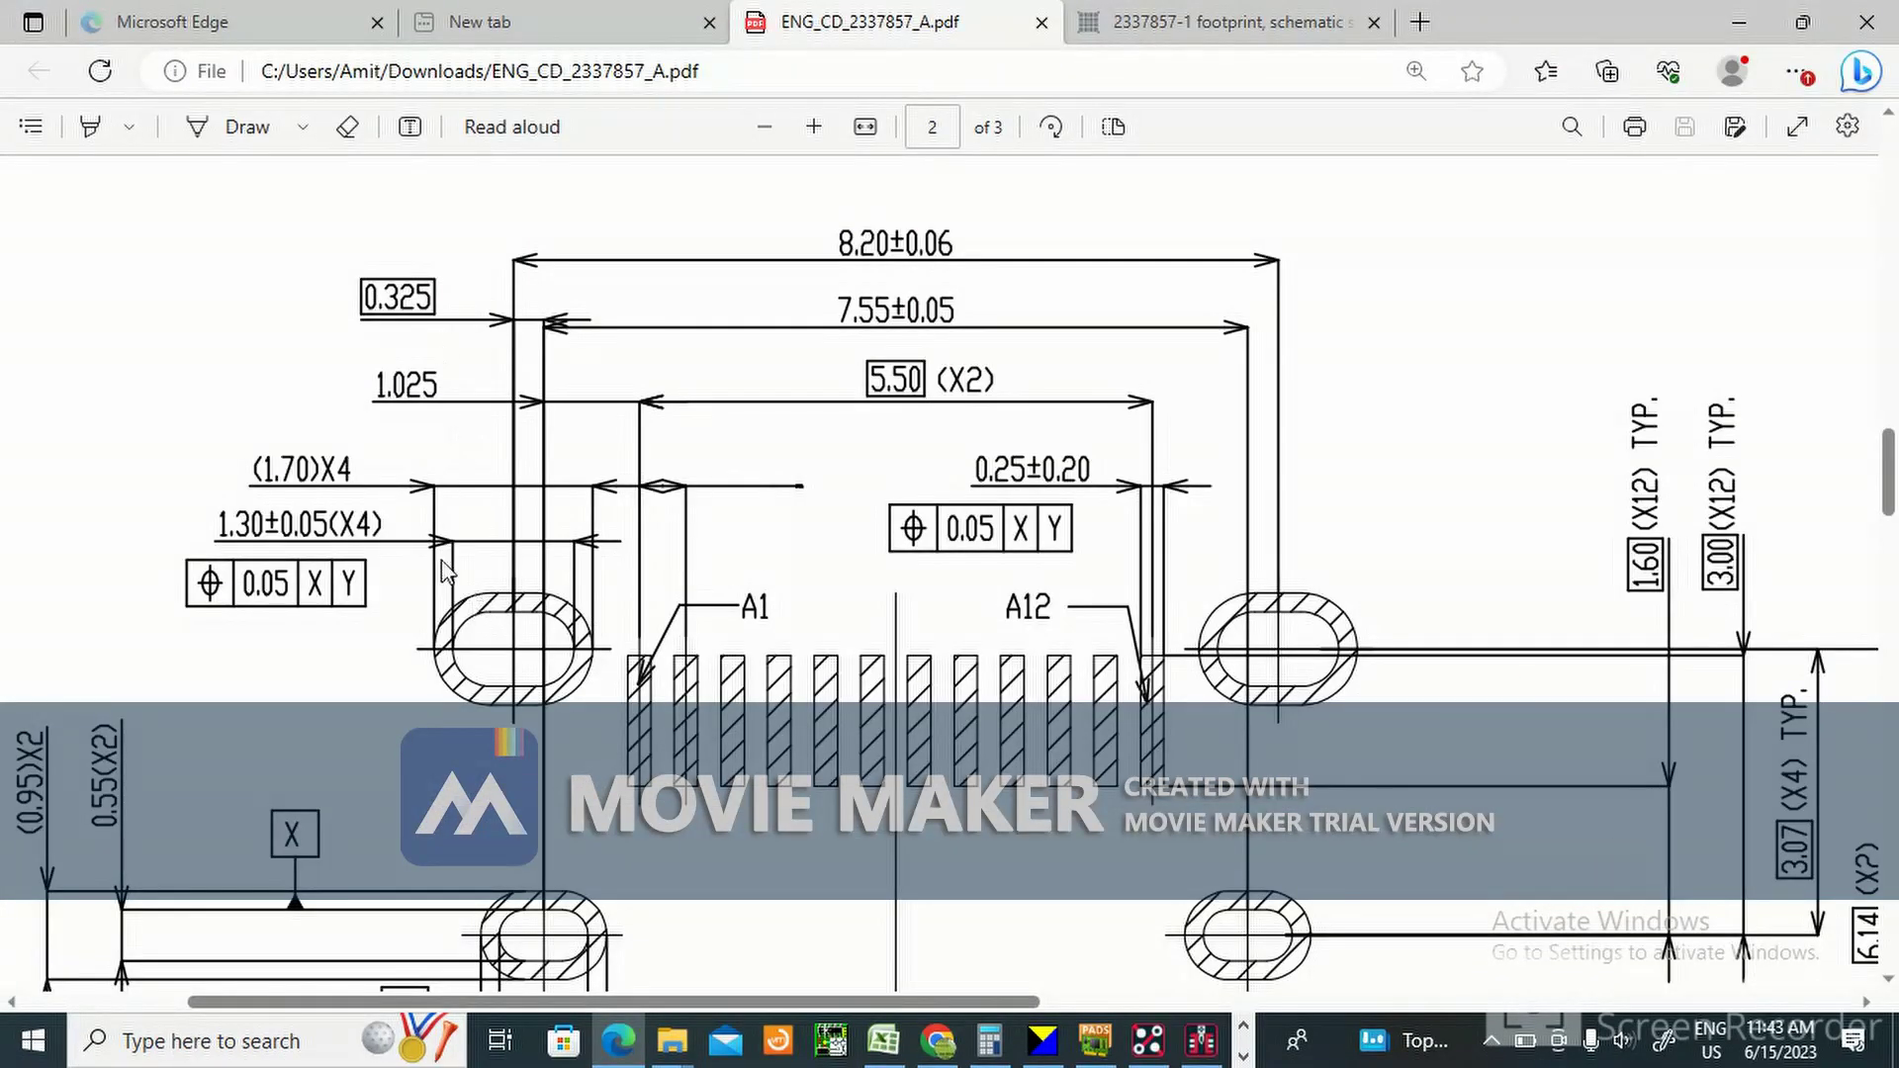
{"action": "key", "text": "alt+Tab"}
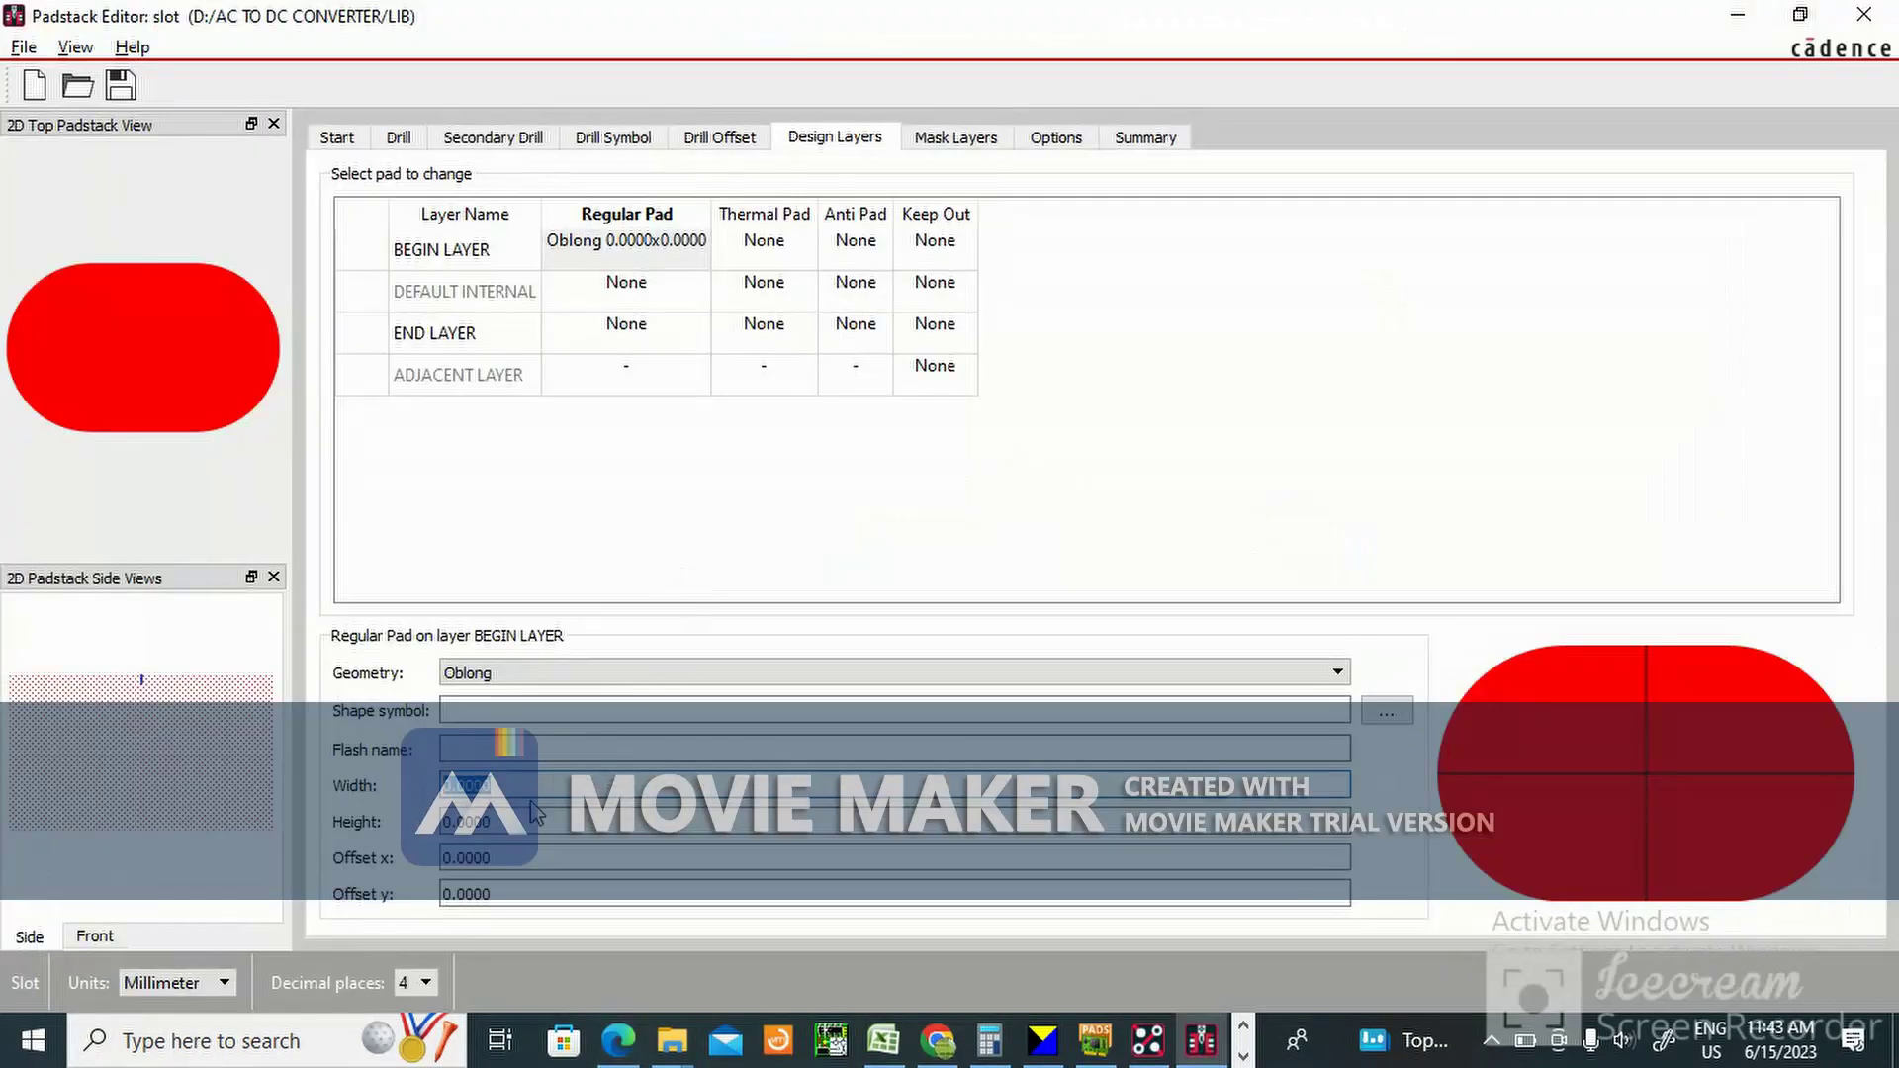
{"action": "type", "text": "1.7"}
{"action": "key", "text": "Tab"}
Check the datasheet and set the BEGIN LAYER pad height to 1.2.
{"action": "key", "text": "alt+Tab"}
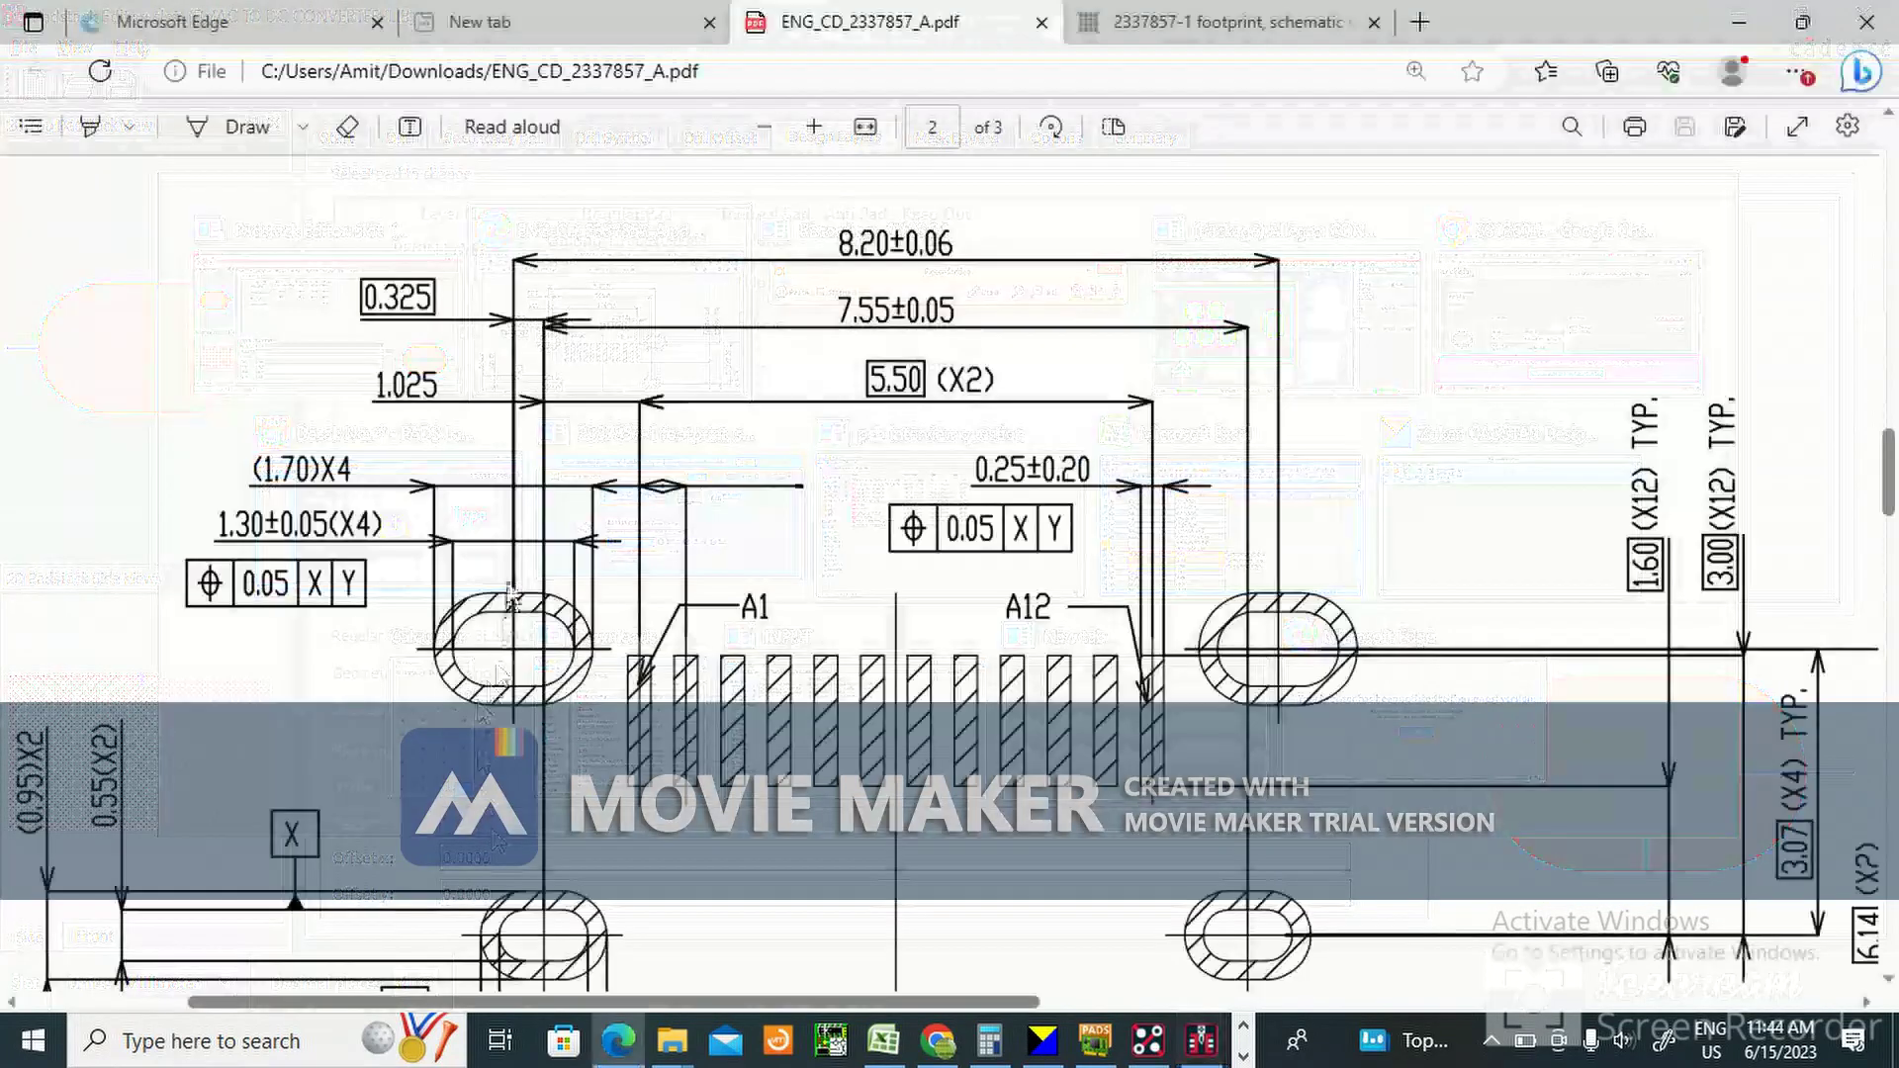
{"action": "scroll", "coordinate": [512, 593], "scroll_direction": "down", "scroll_amount": 3}
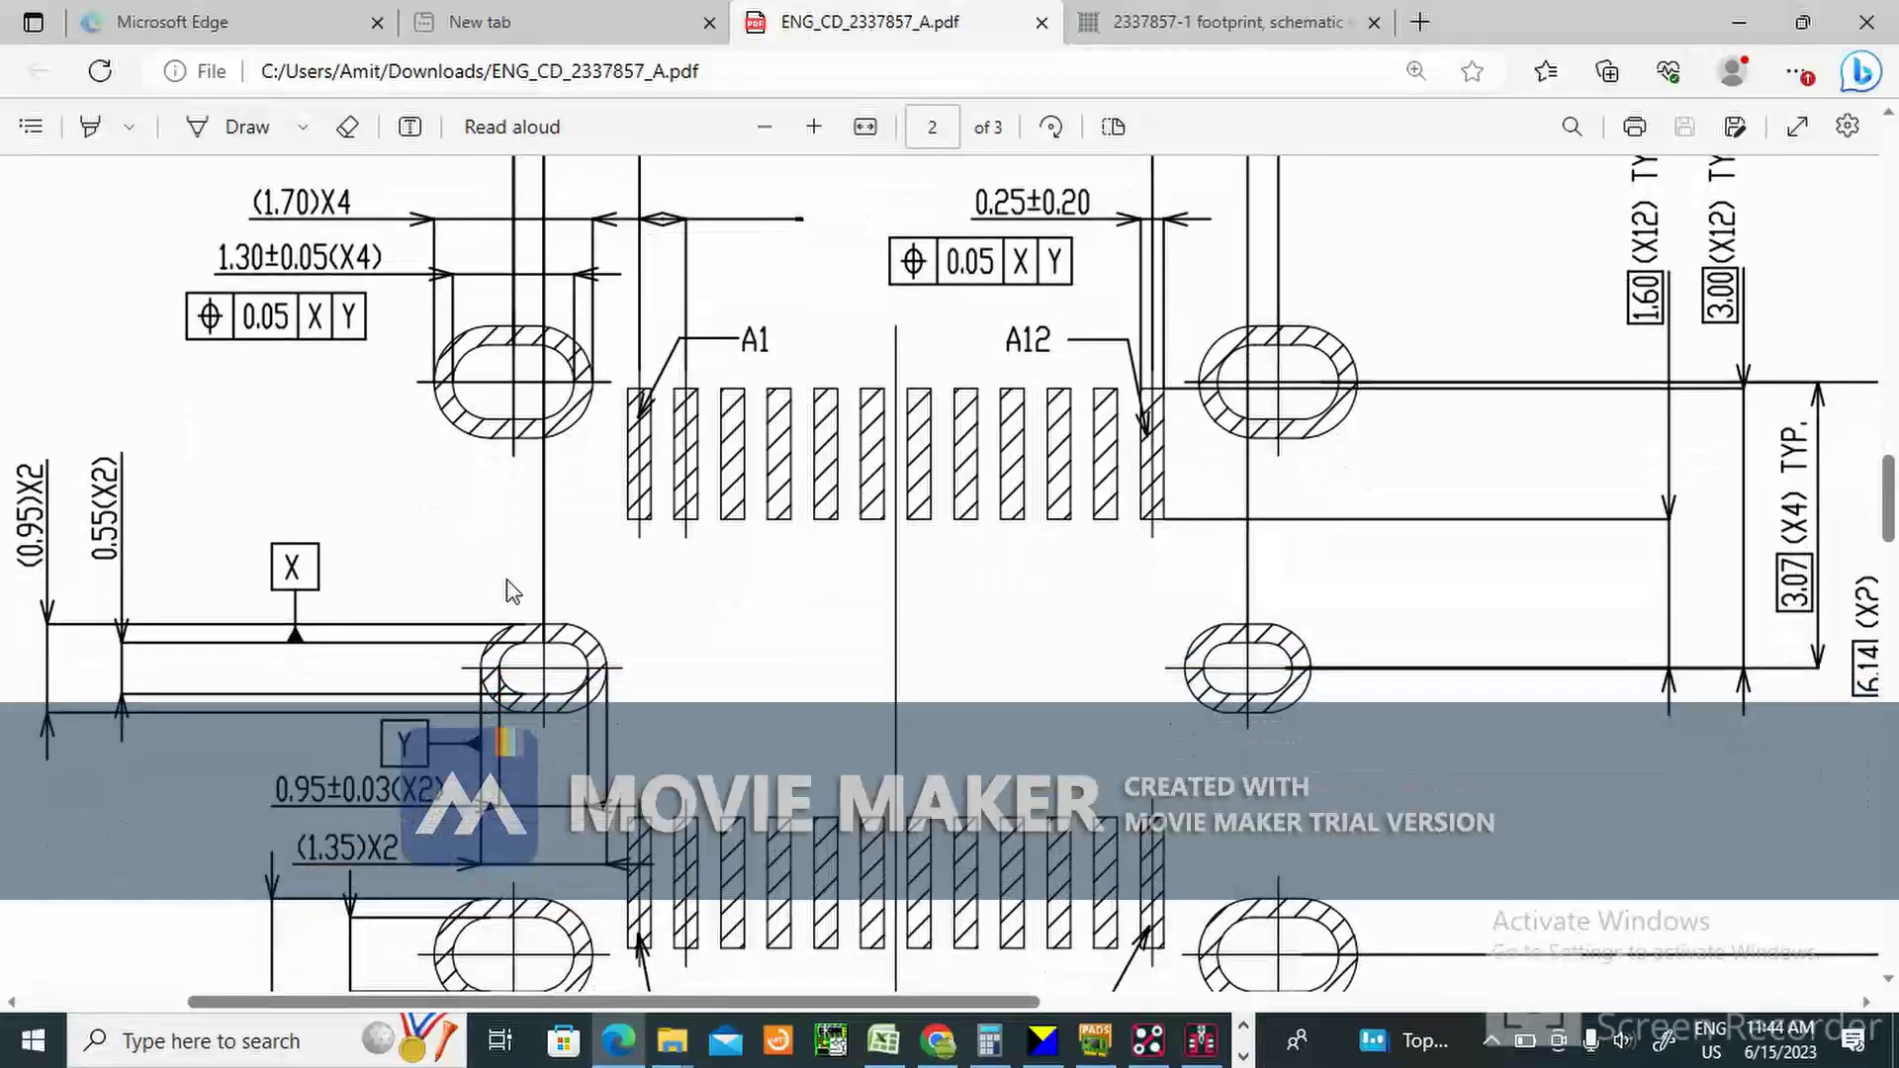
{"action": "scroll", "coordinate": [511, 593], "scroll_direction": "down", "scroll_amount": 3}
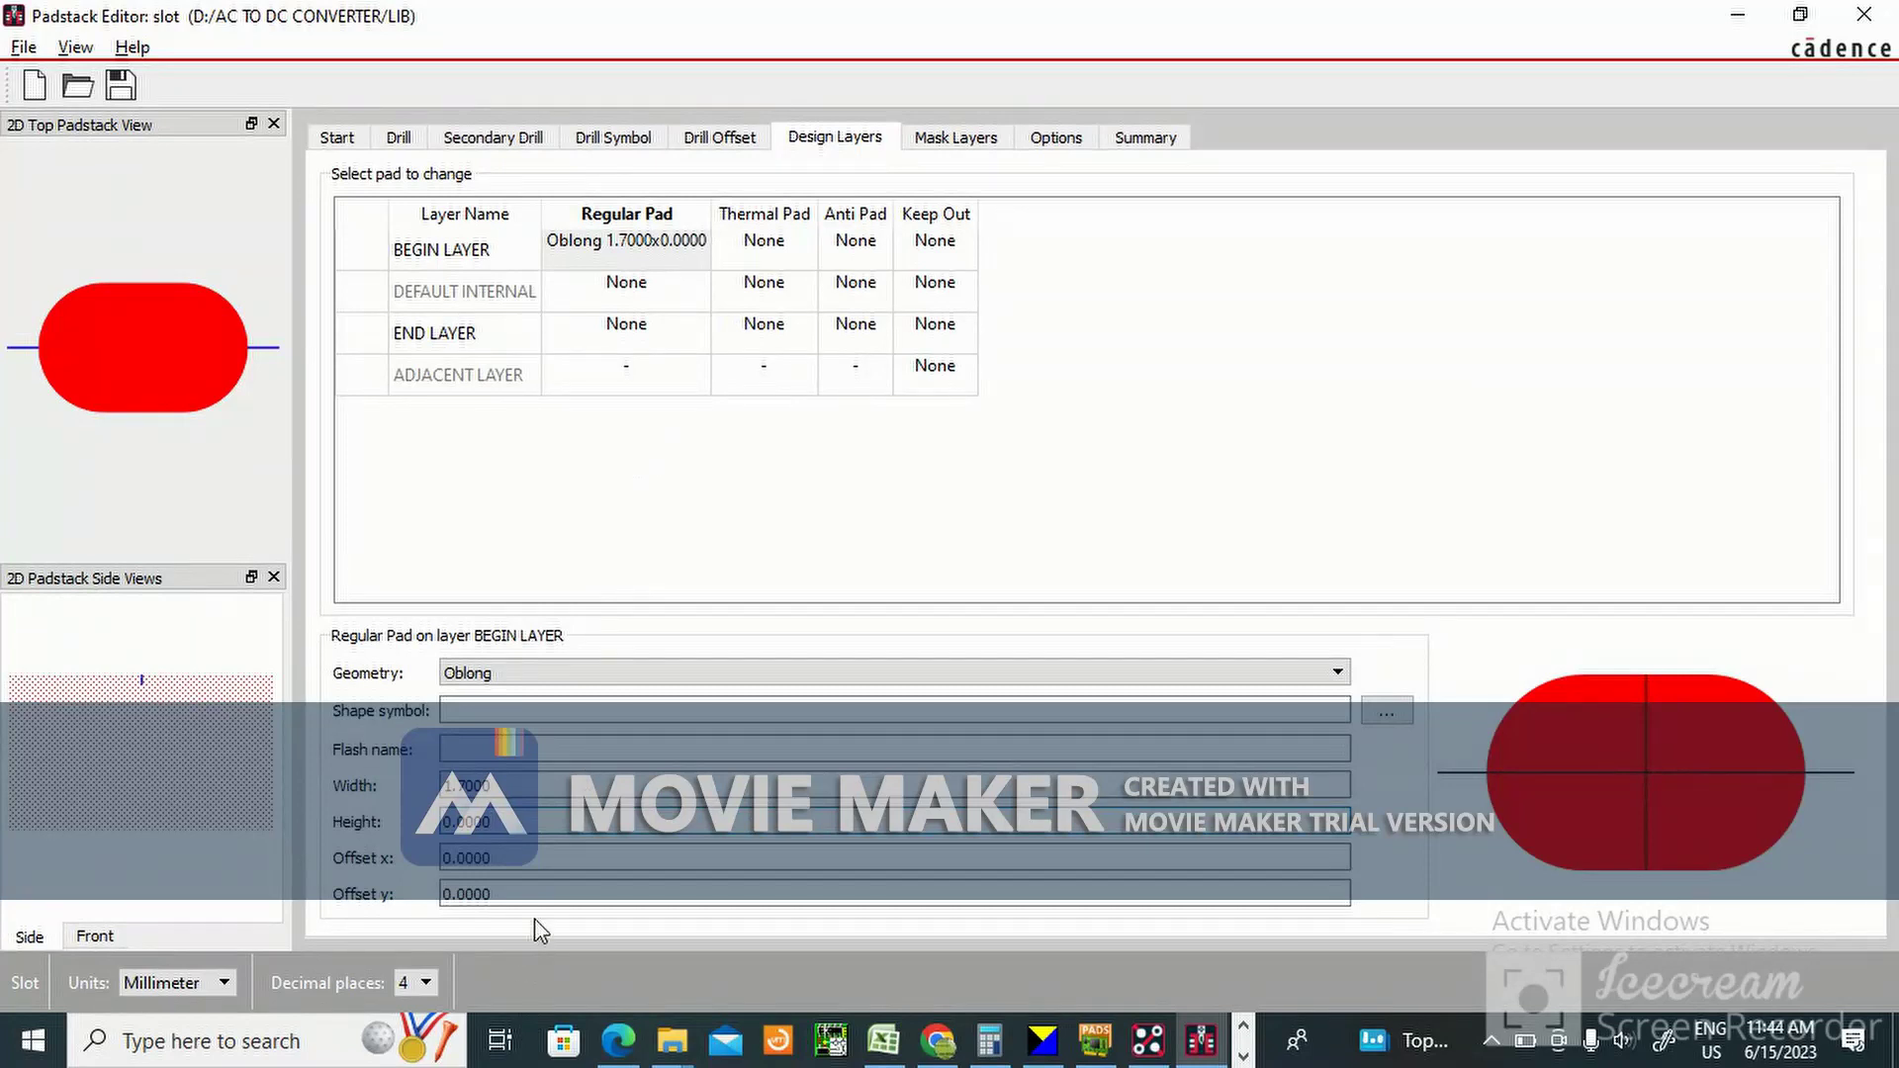
{"action": "key", "text": "Tab"}
{"action": "type", "text": "1.2"}
{"action": "left_click", "coordinate": [680, 265]}
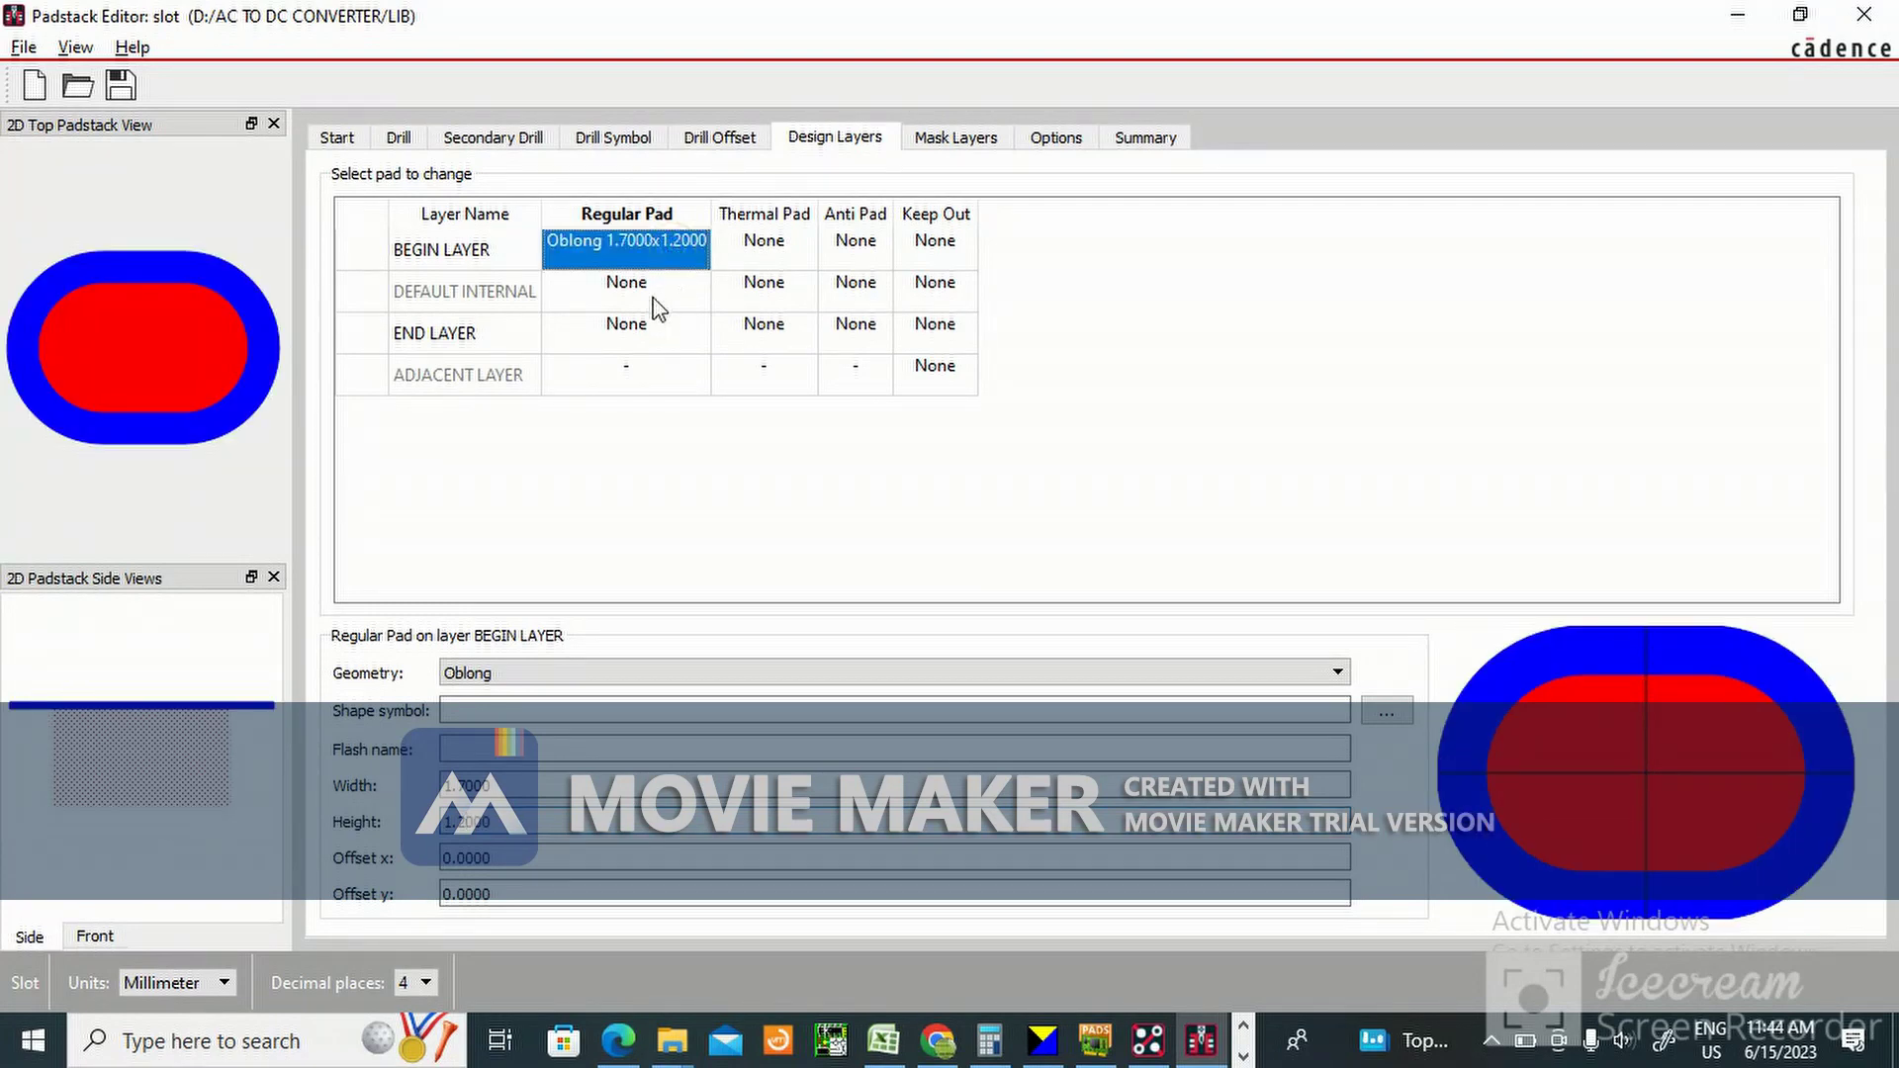
{"action": "left_click", "coordinate": [649, 283]}
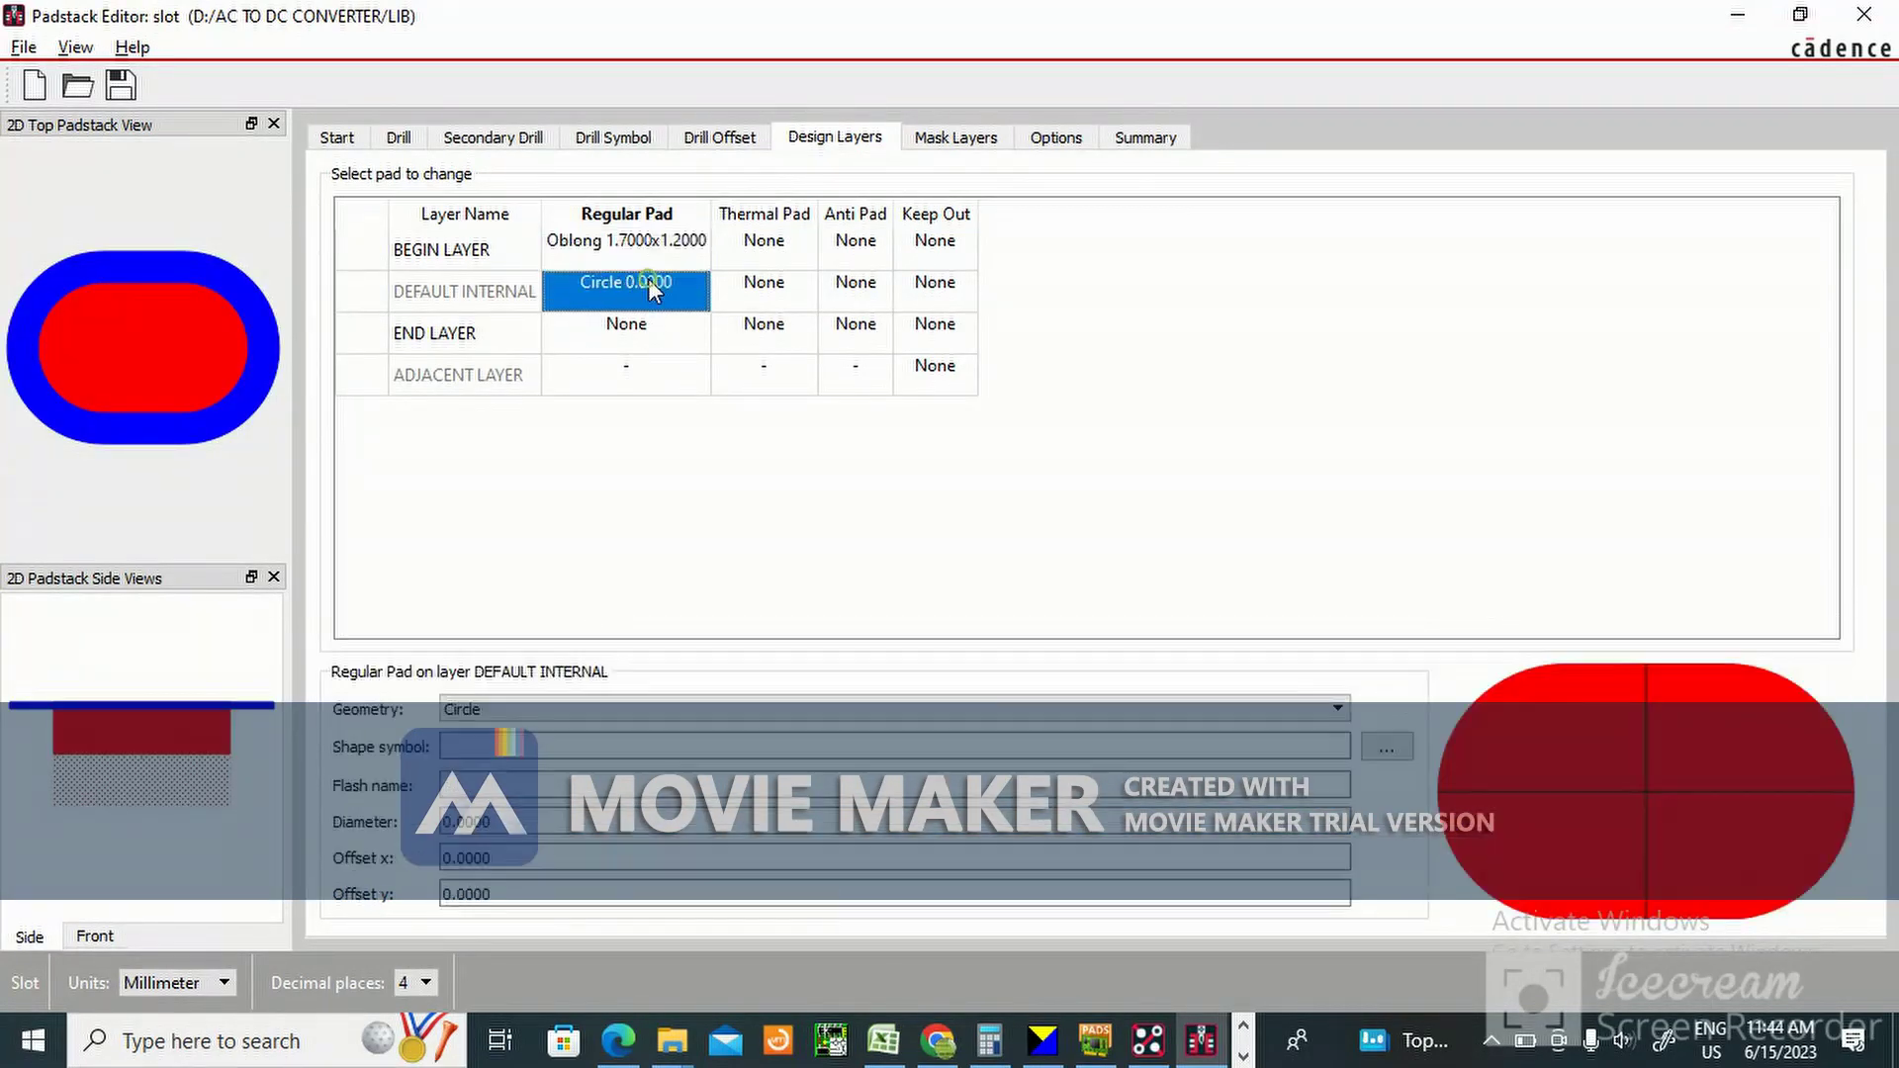
Change the DEFAULT INTERNAL regular pad geometry to Oblong.
{"action": "left_click", "coordinate": [585, 710]}
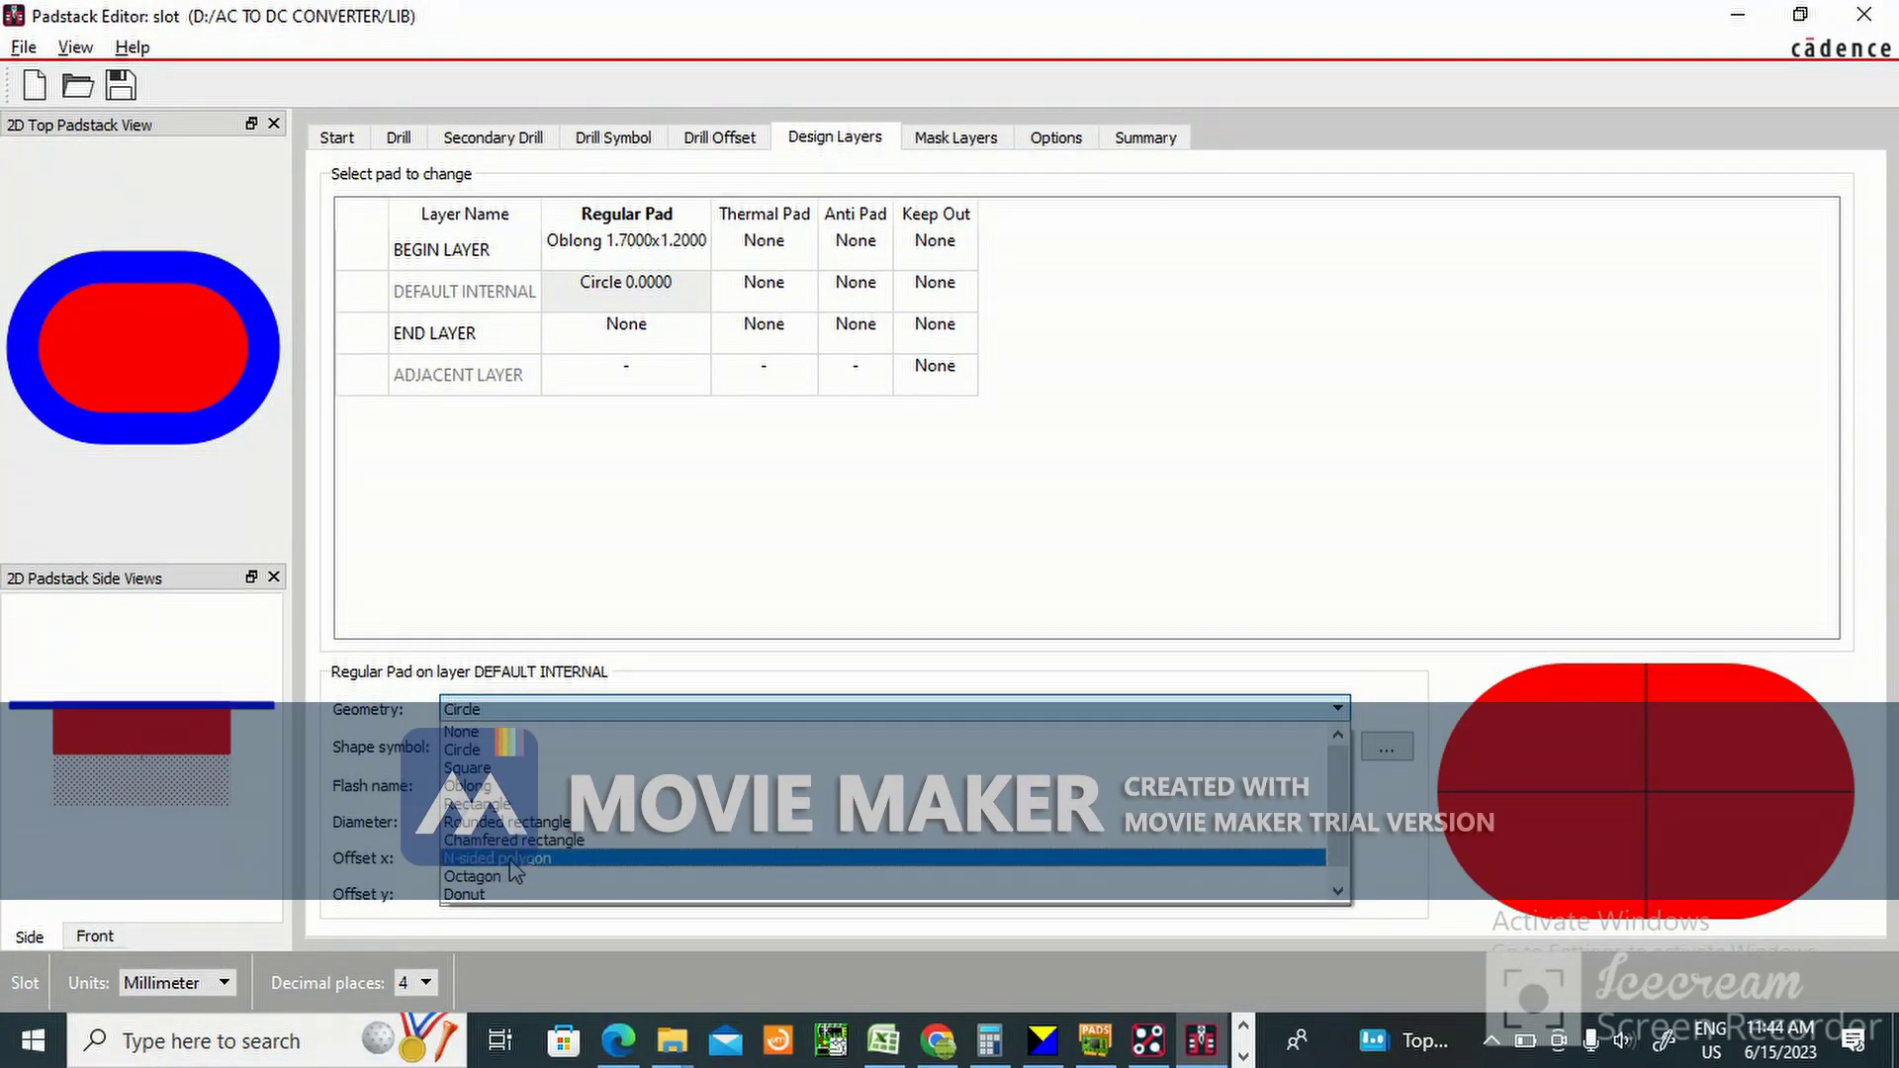
{"action": "left_click", "coordinate": [515, 786]}
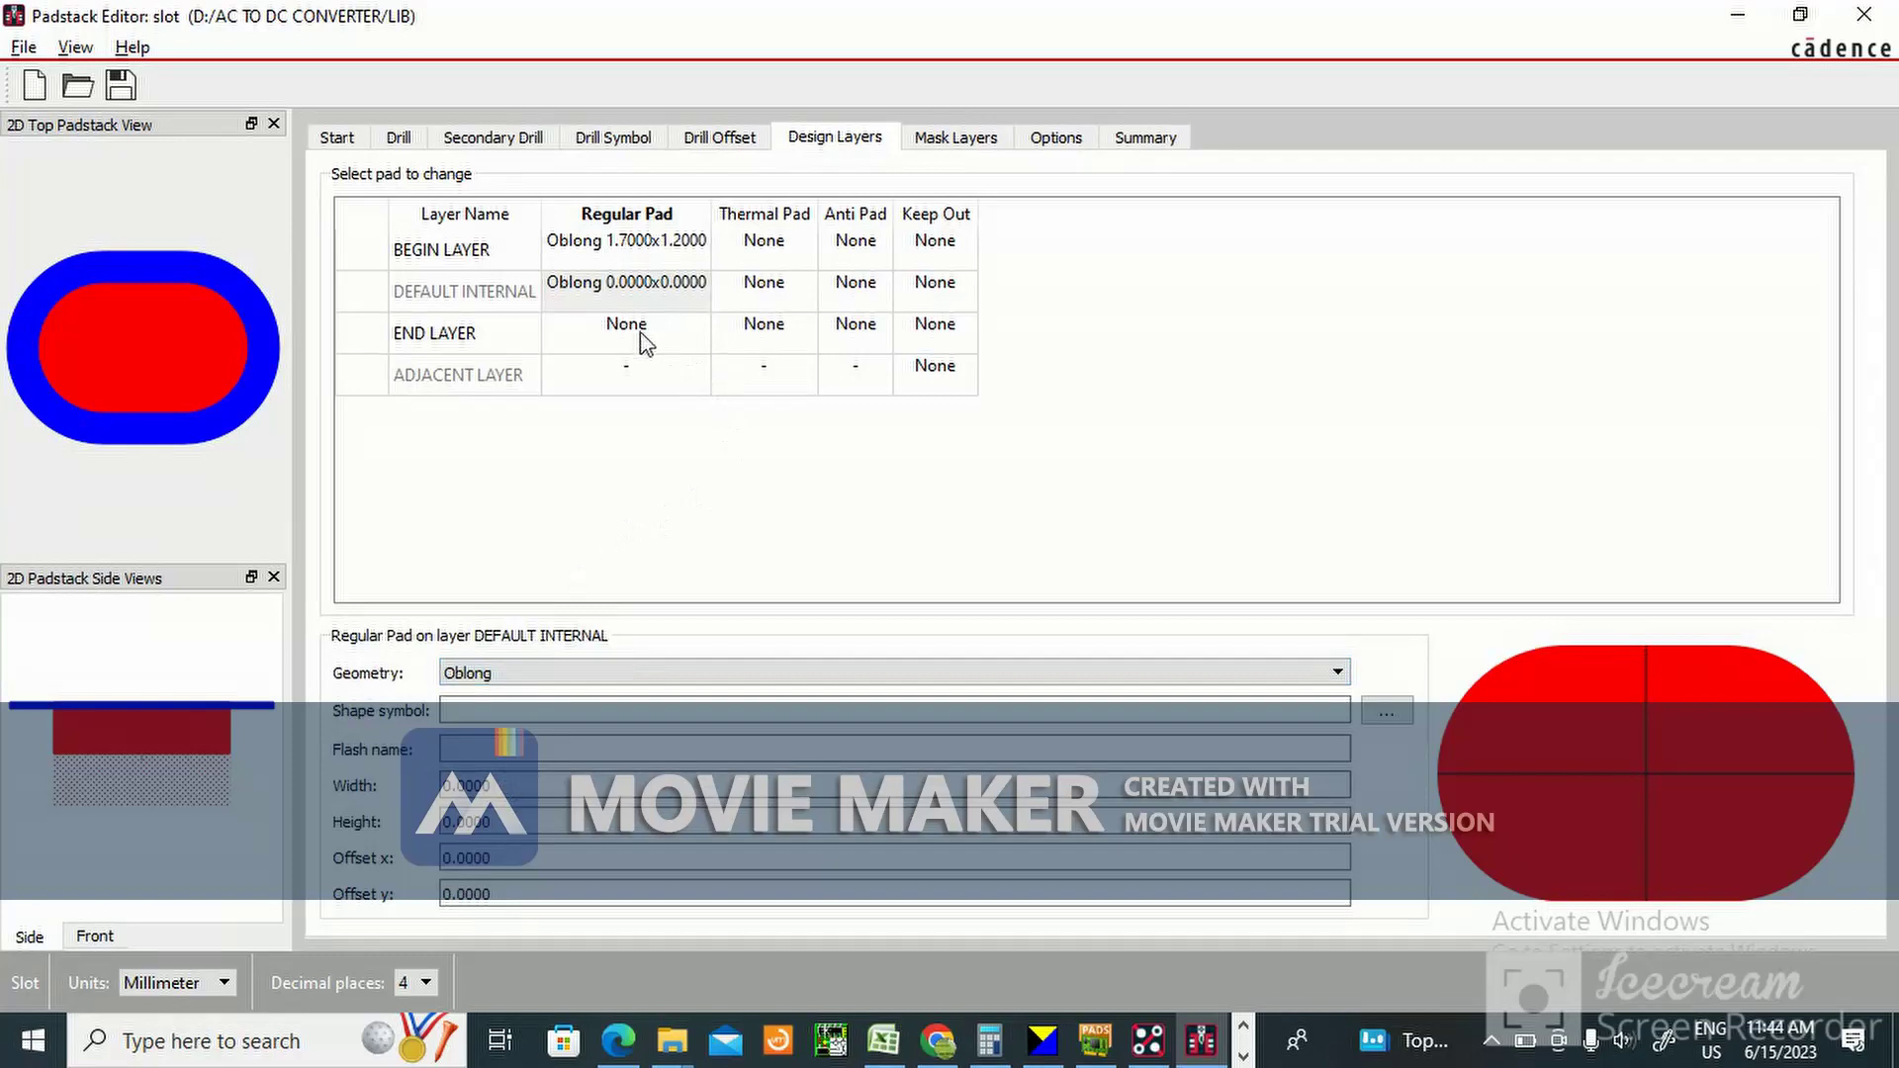
{"action": "left_click", "coordinate": [482, 296]}
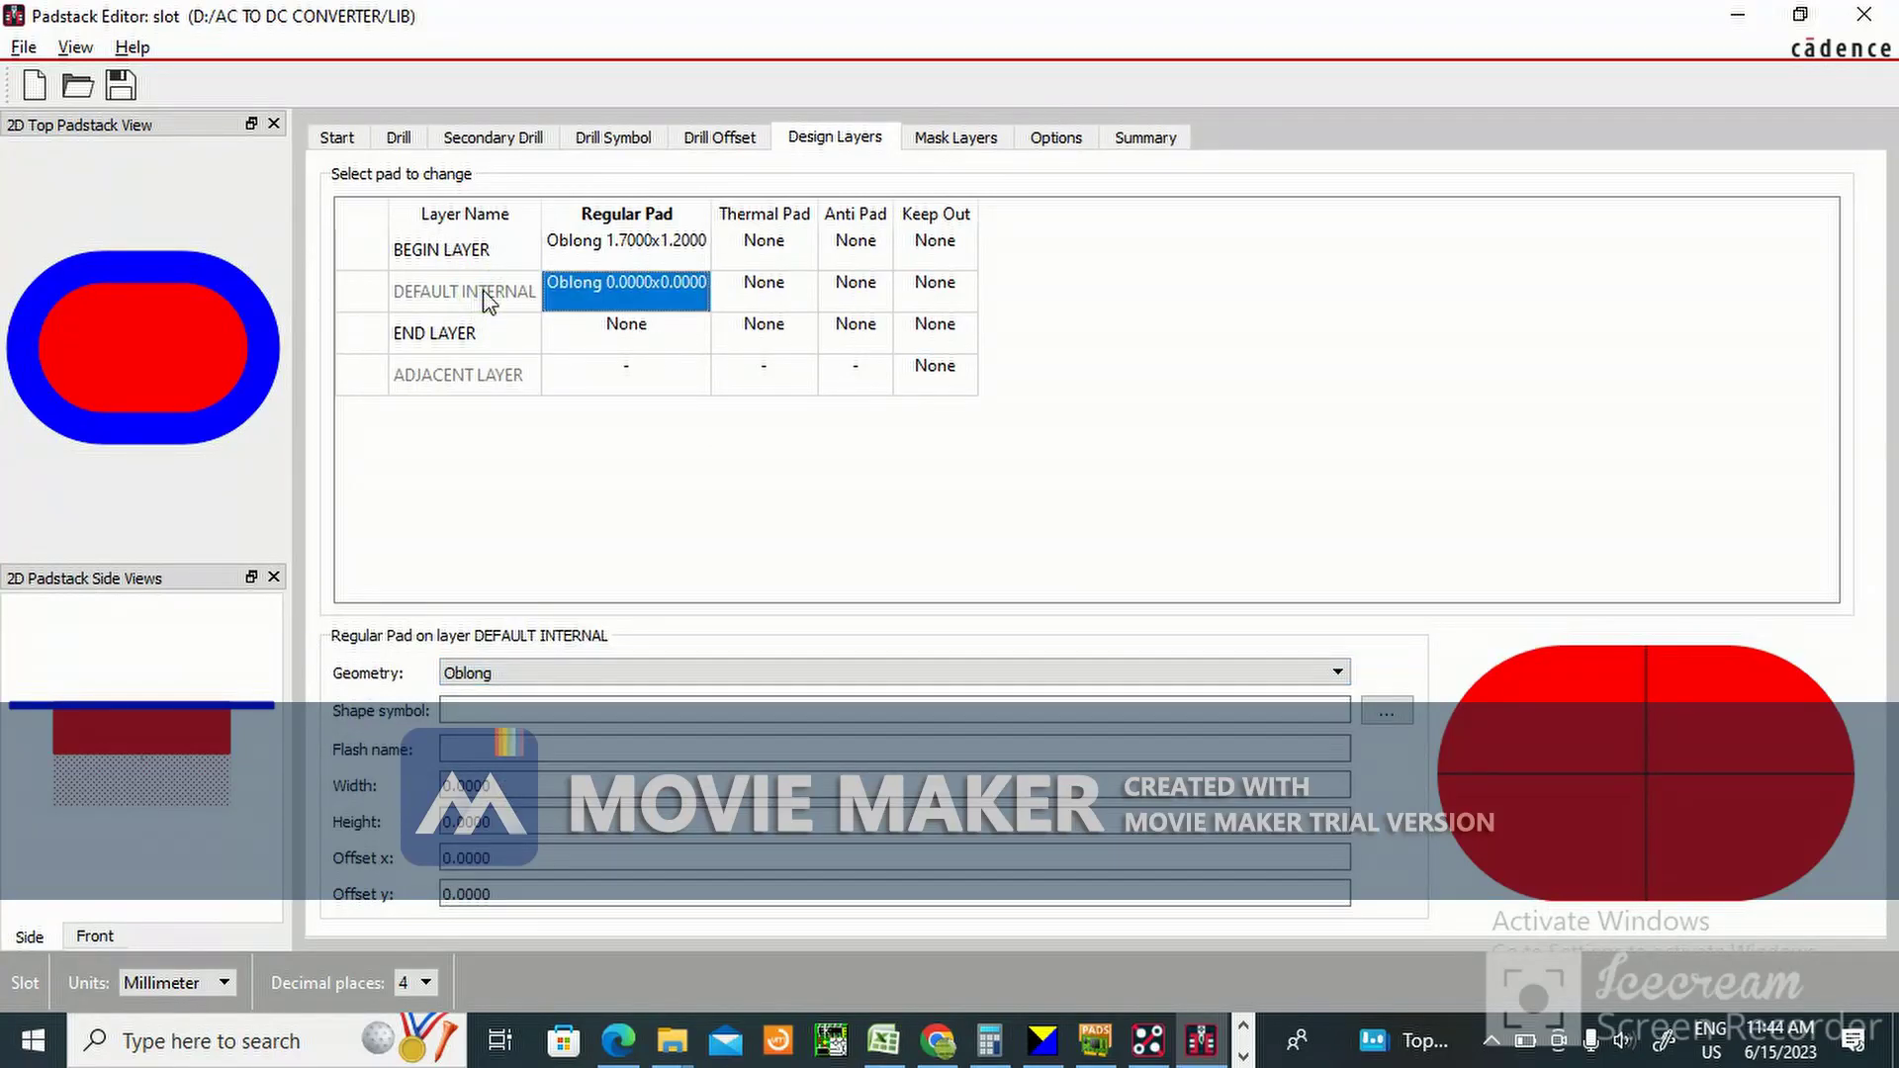
Make the END LAYER regular pad Oblong 1.7 x 1.2.
{"action": "left_click", "coordinate": [637, 326]}
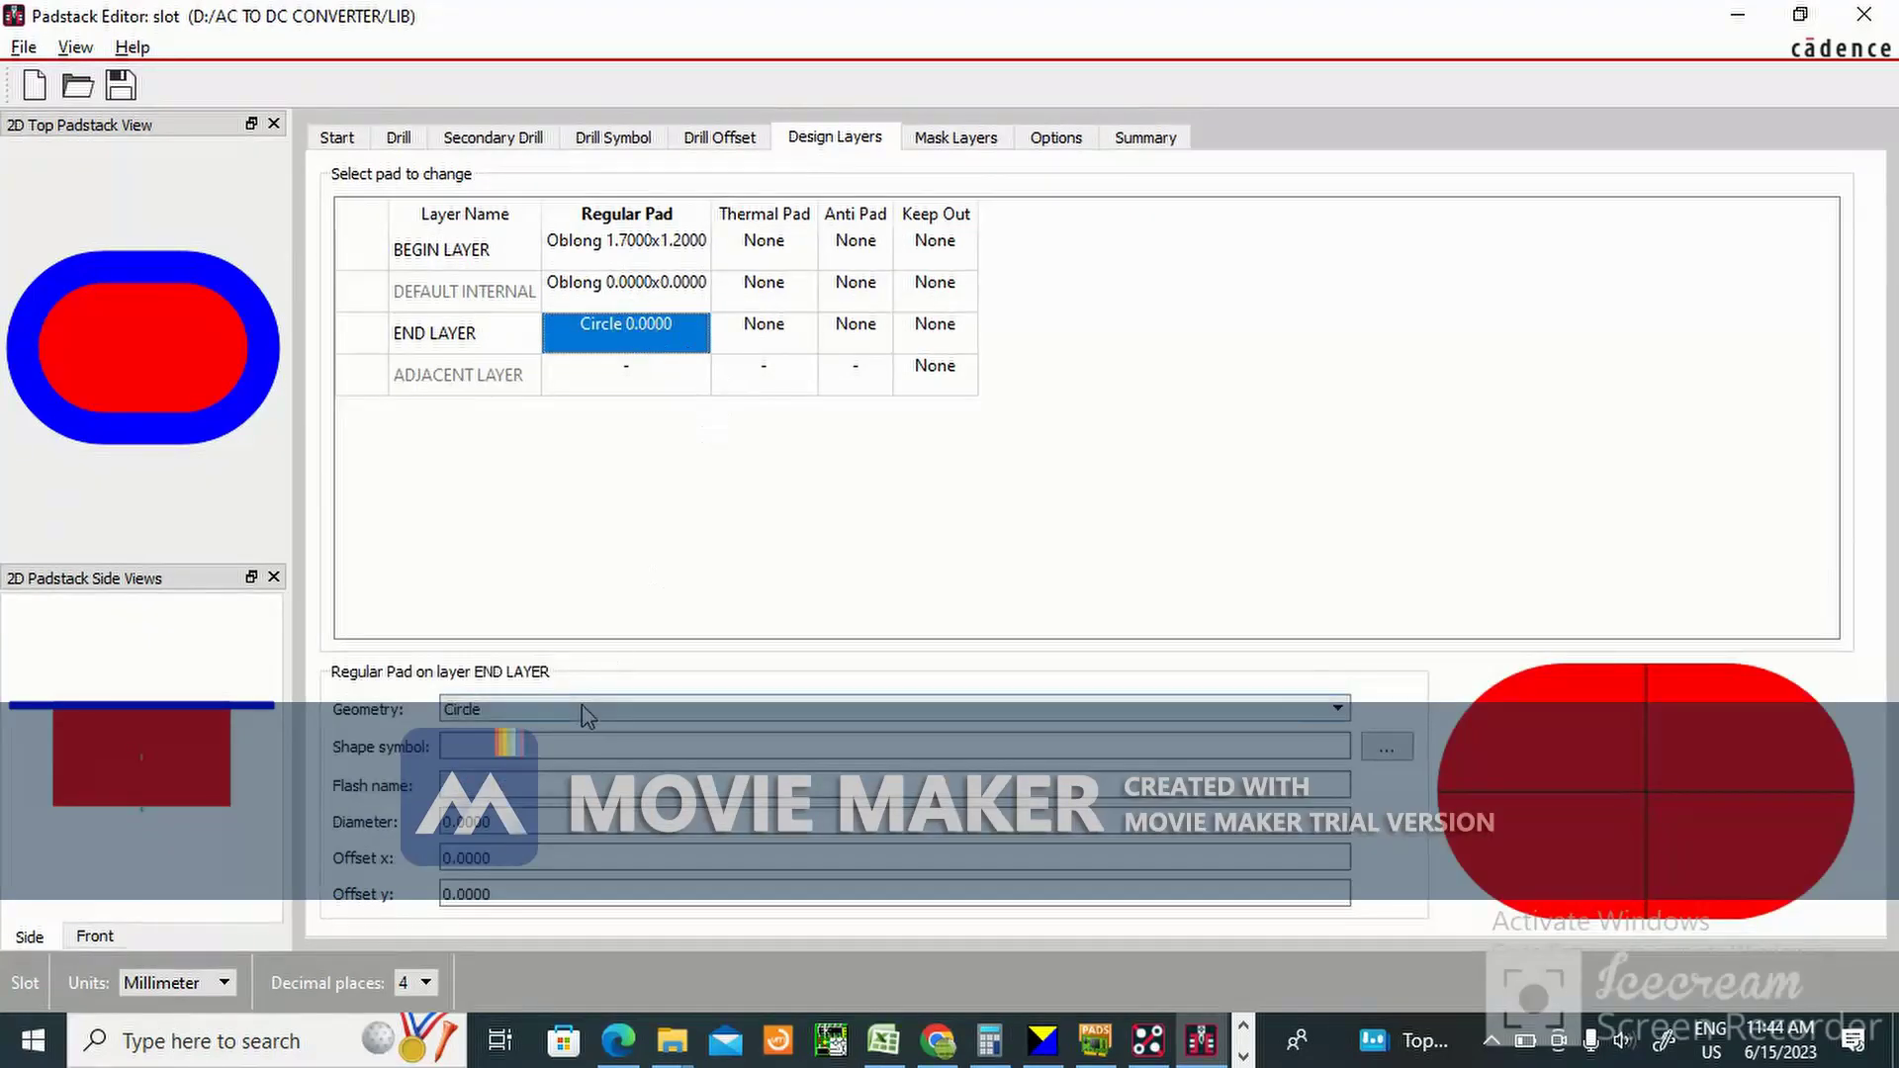
{"action": "left_click", "coordinate": [581, 708]}
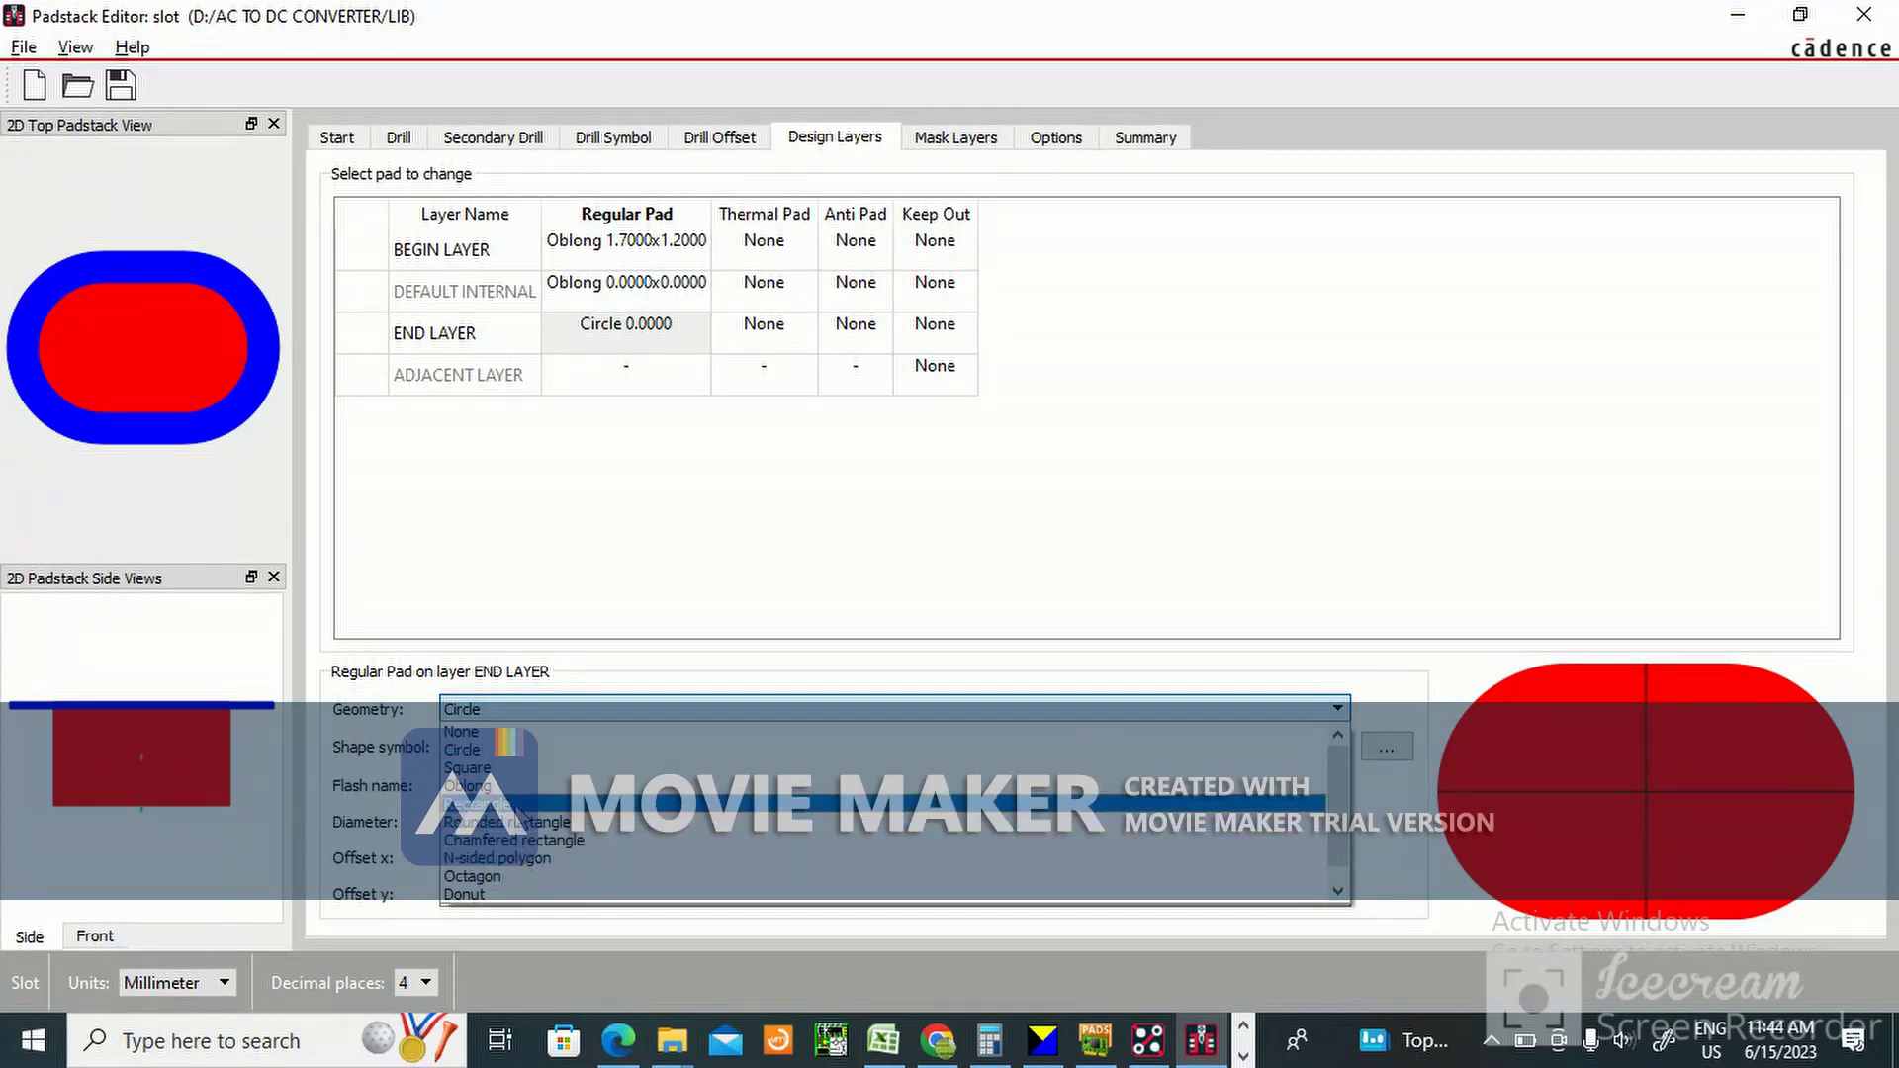
{"action": "left_click", "coordinate": [511, 786]}
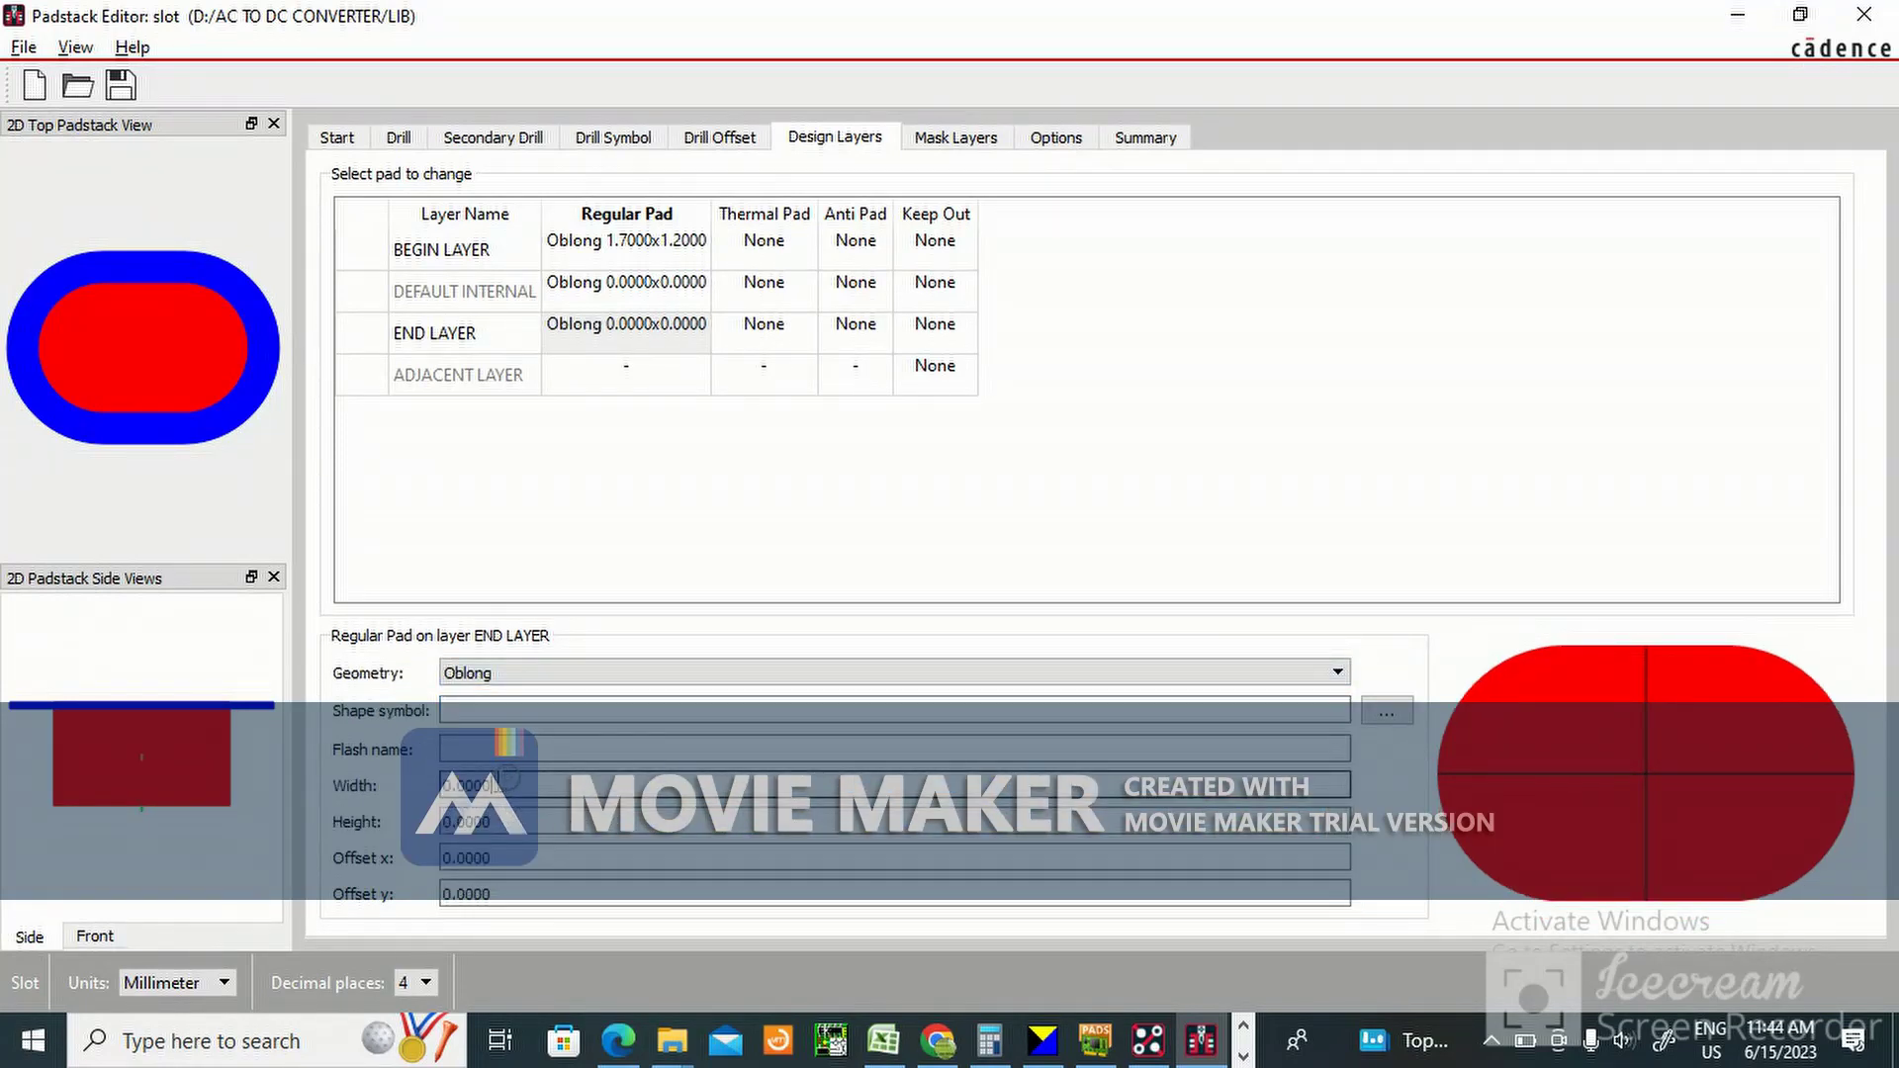
{"action": "left_click_drag", "start_coordinate": [511, 784], "coordinate": [429, 798]}
{"action": "type", "text": "1.7"}
{"action": "left_click_drag", "start_coordinate": [518, 823], "coordinate": [442, 833]}
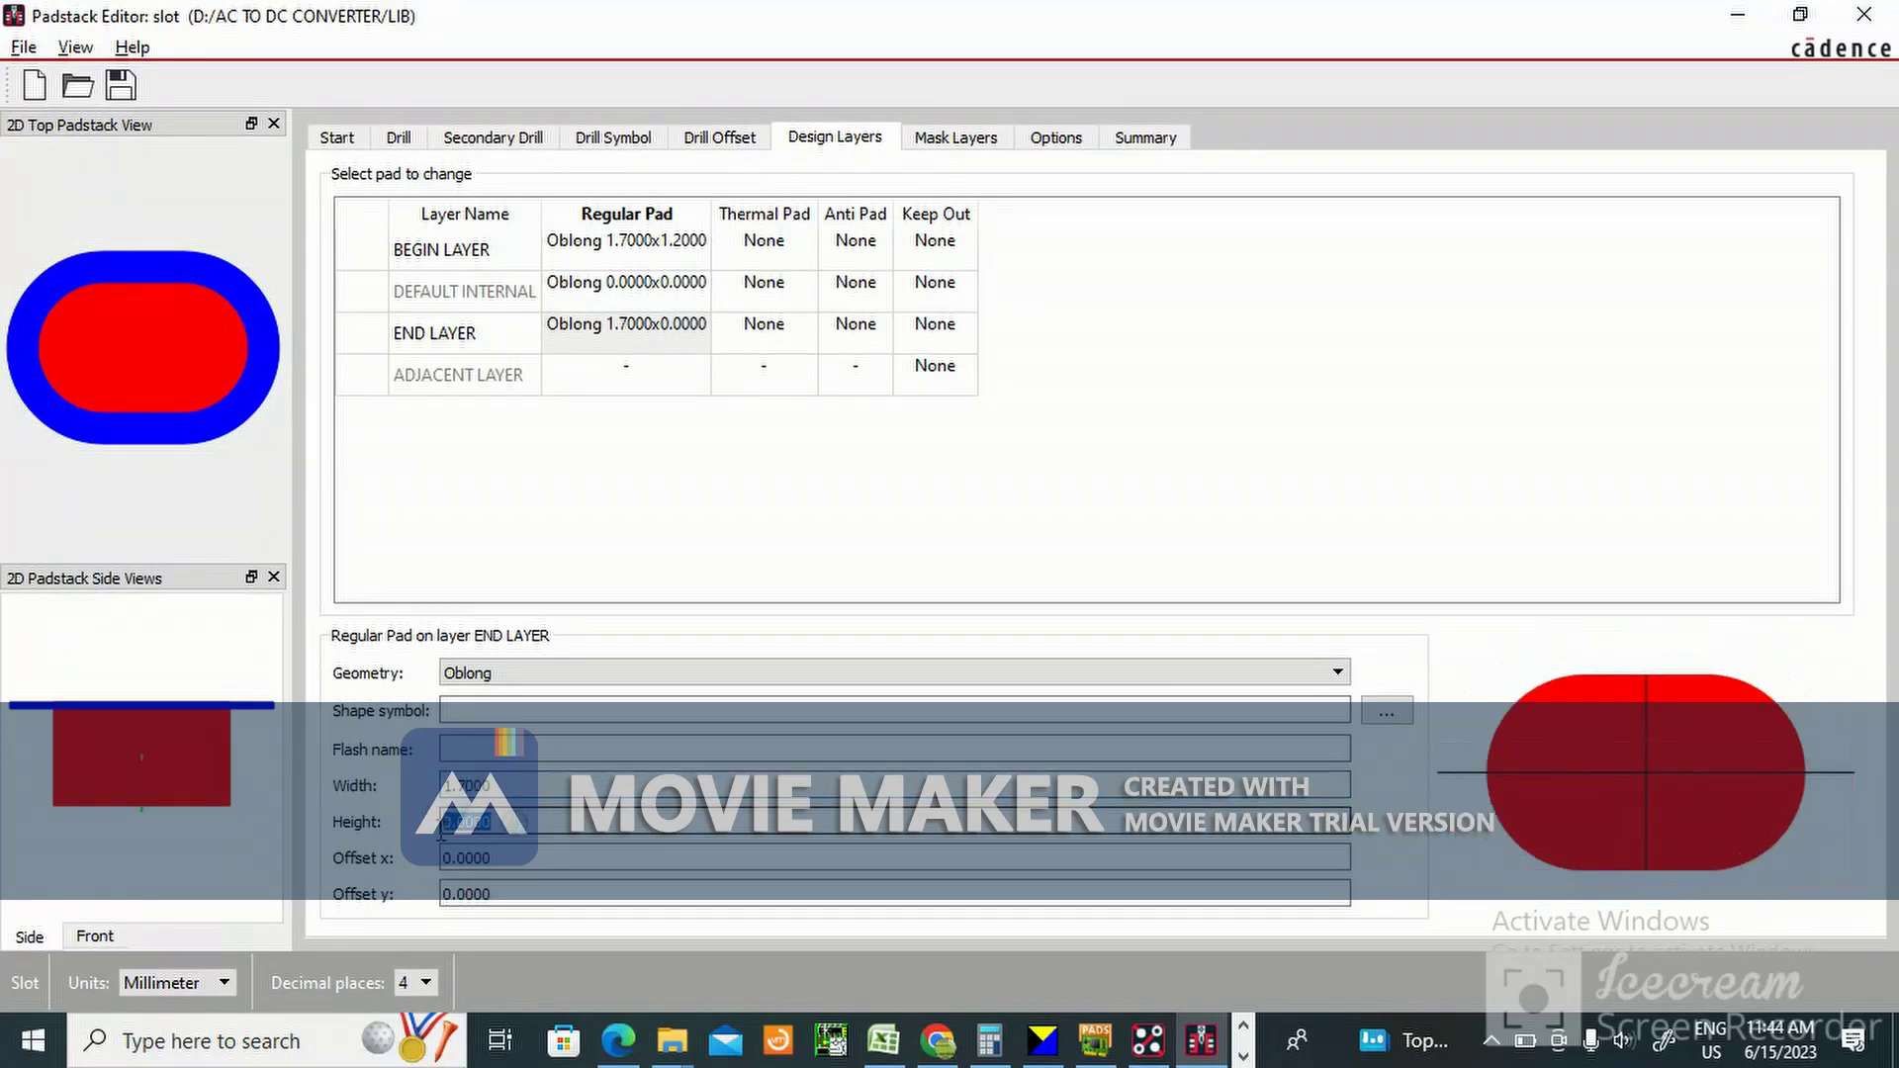
{"action": "type", "text": "1.2"}
{"action": "key", "text": "alt+Tab"}
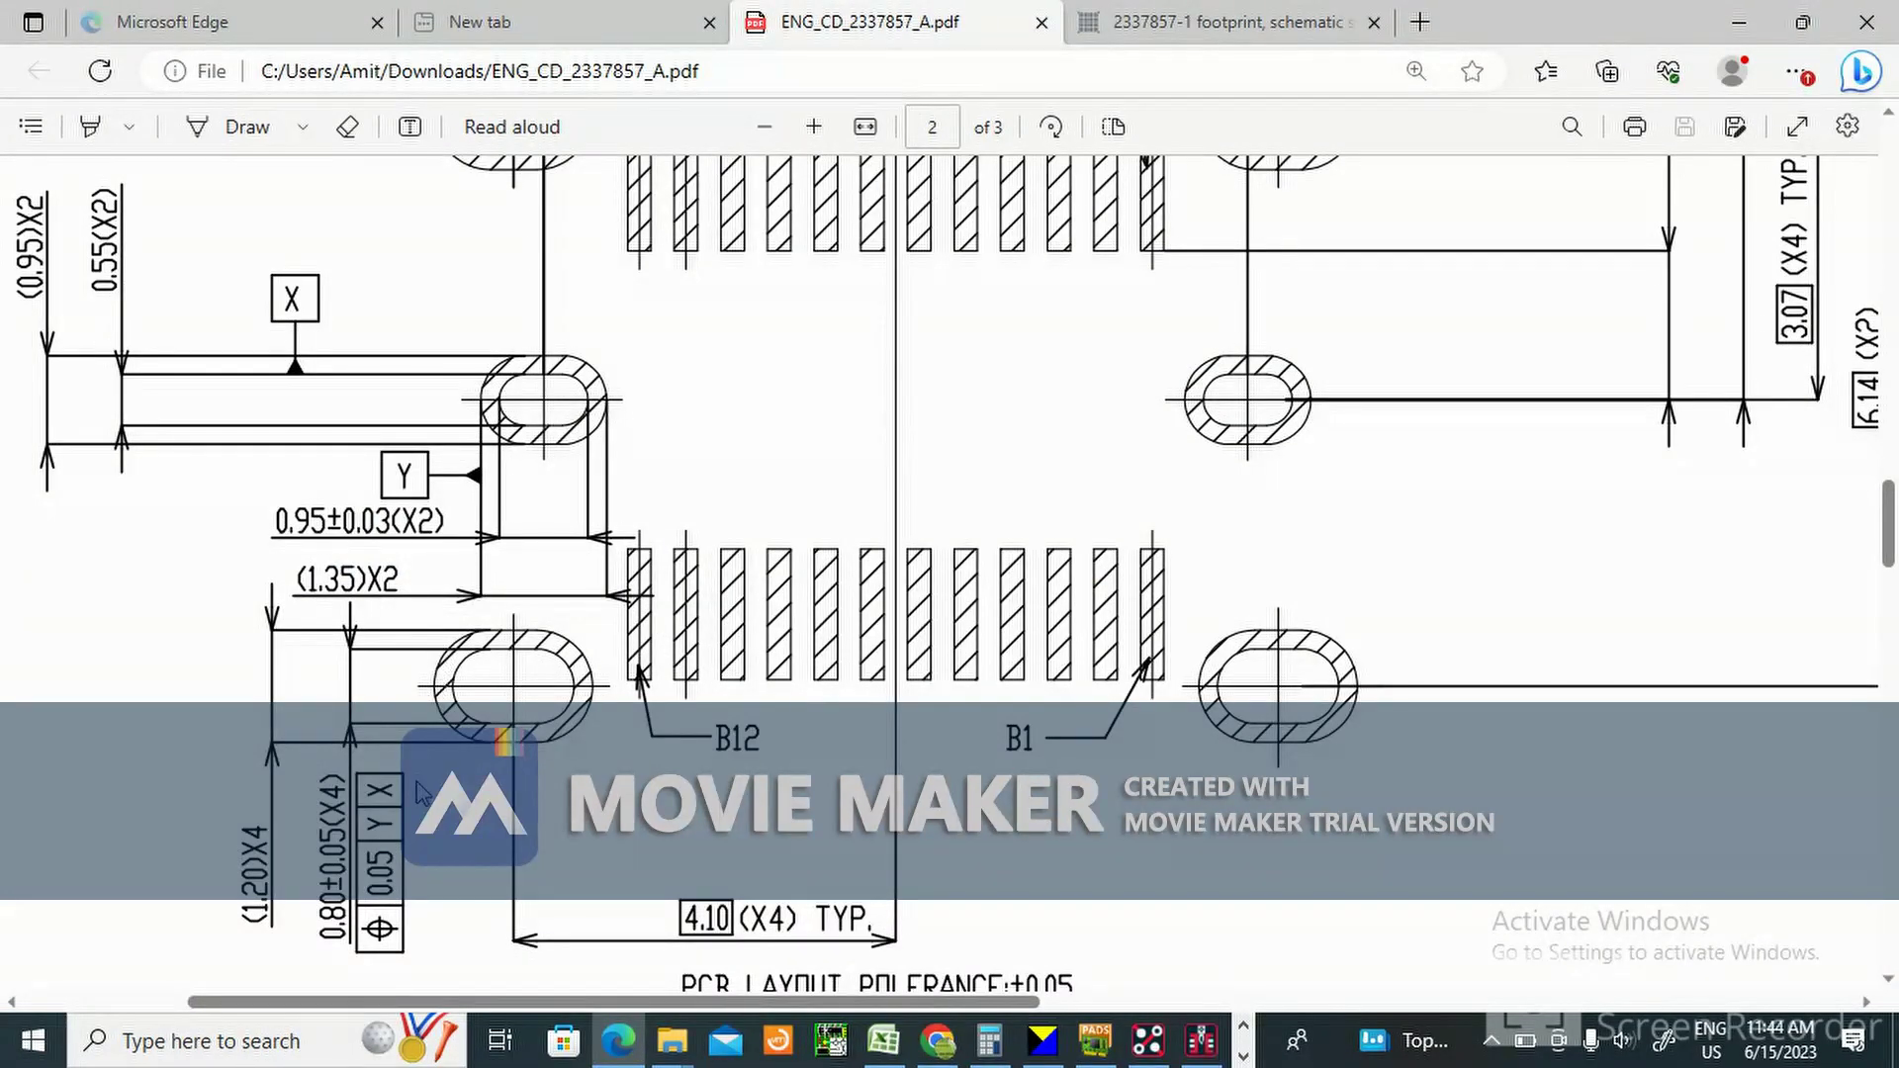
{"action": "key", "text": "alt+Tab"}
{"action": "key", "text": "alt+Tab"}
{"action": "key", "text": "alt+Tab"}
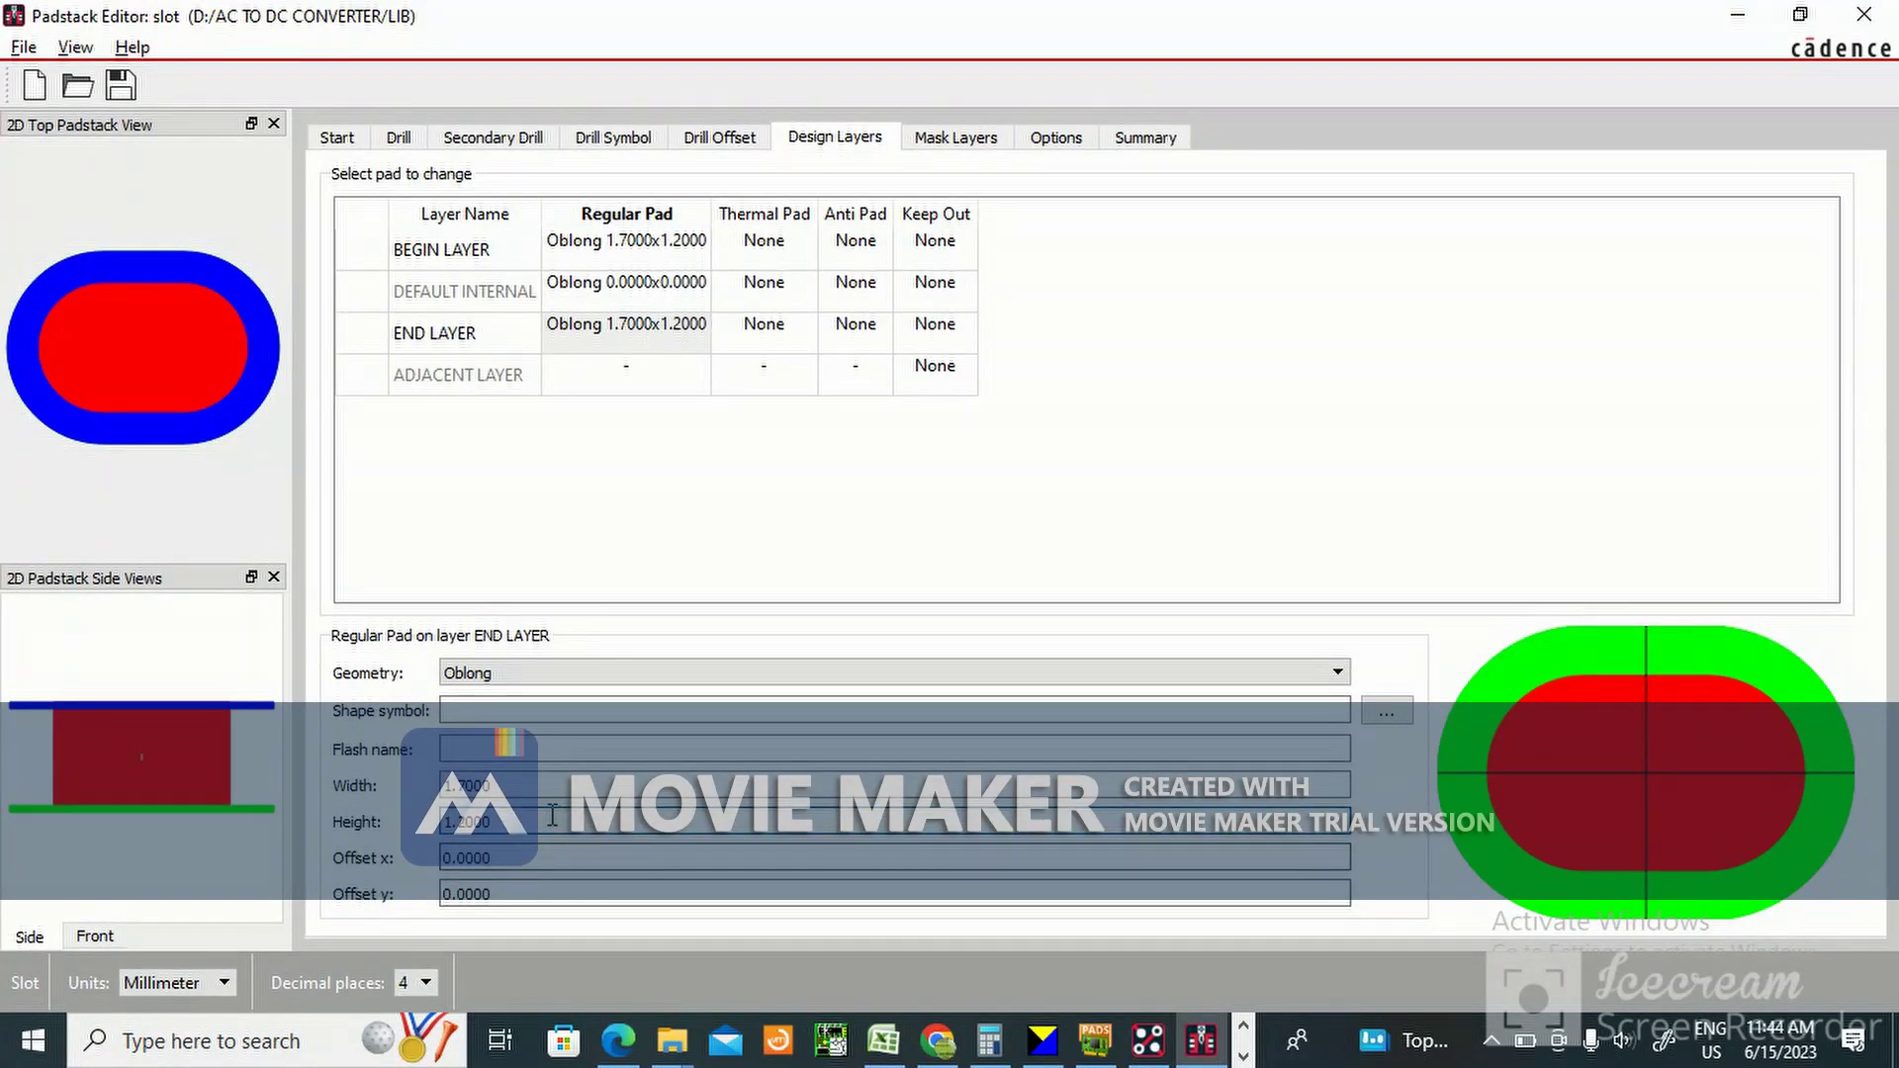
On the Mask Layers page, make the SOLDERMASK_TOP pad Oblong.
{"action": "left_click", "coordinate": [958, 141]}
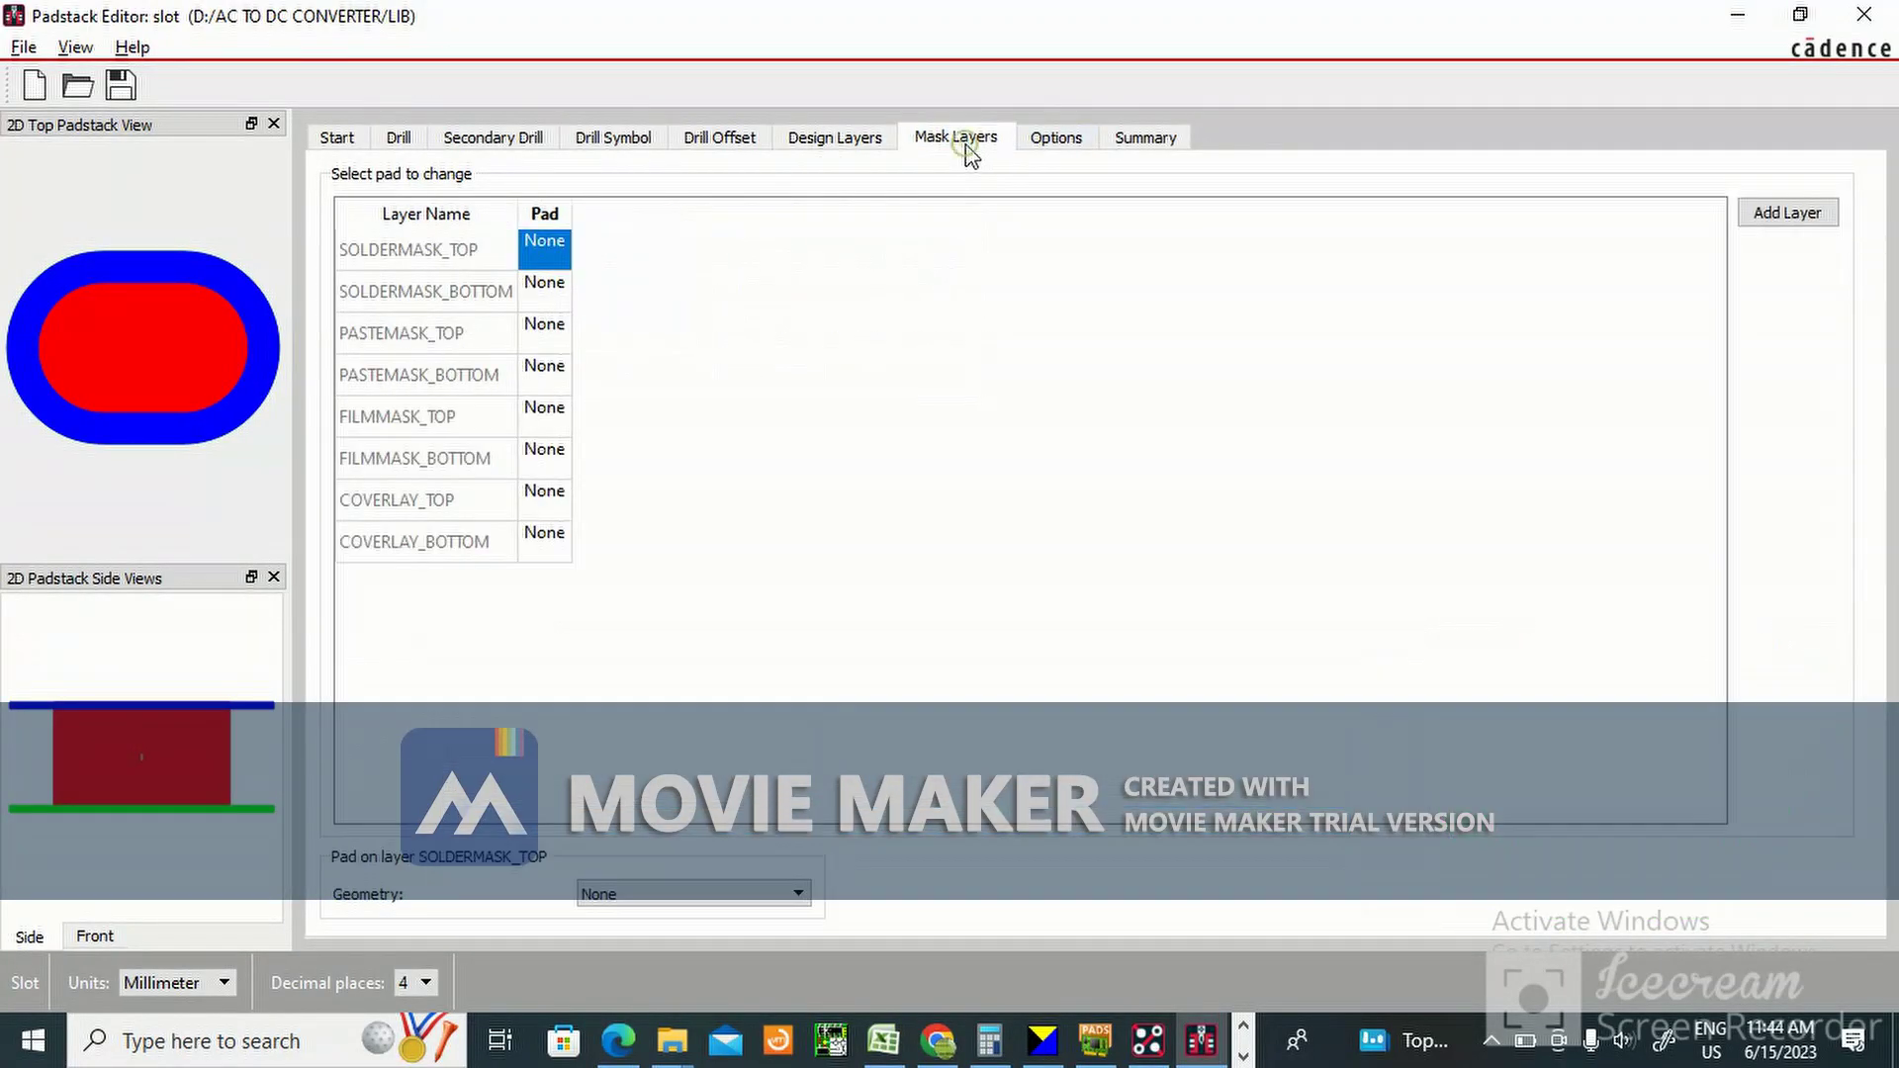
{"action": "left_click", "coordinate": [543, 267]}
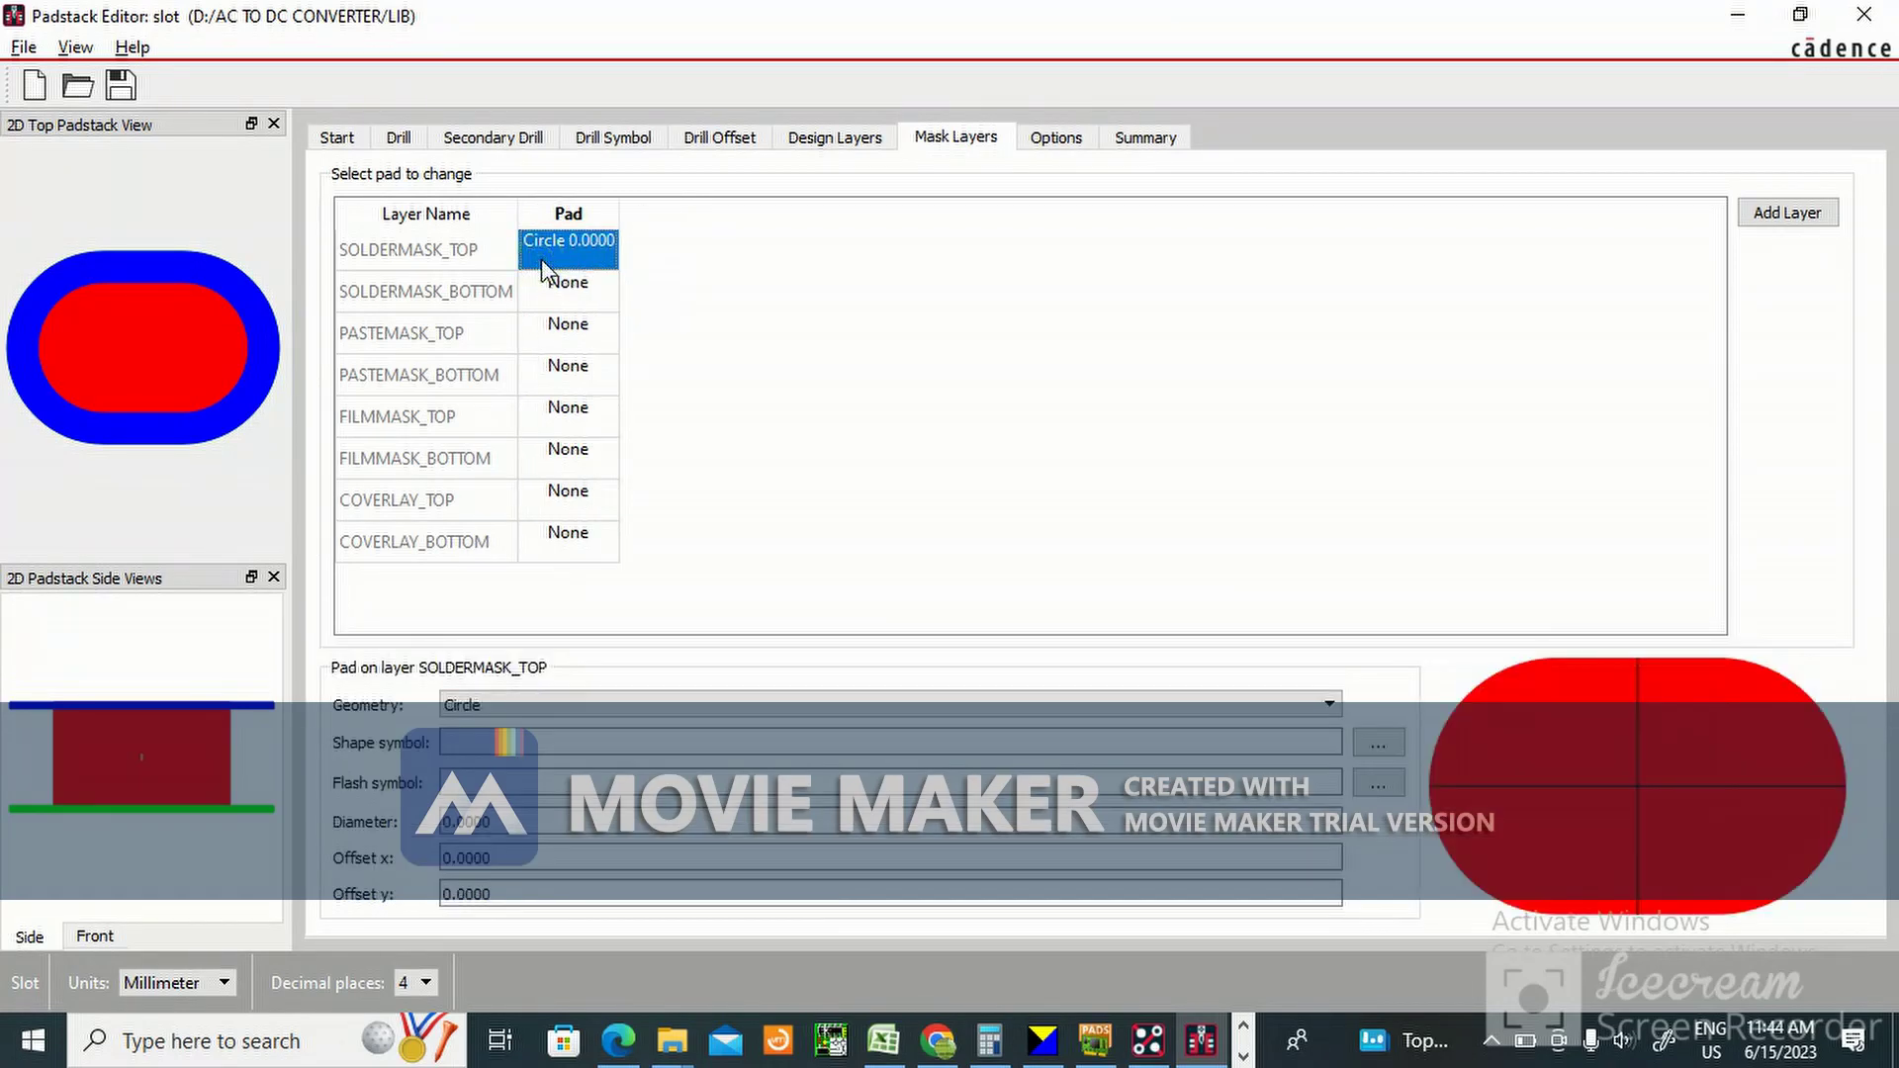
{"action": "left_click", "coordinate": [578, 704]}
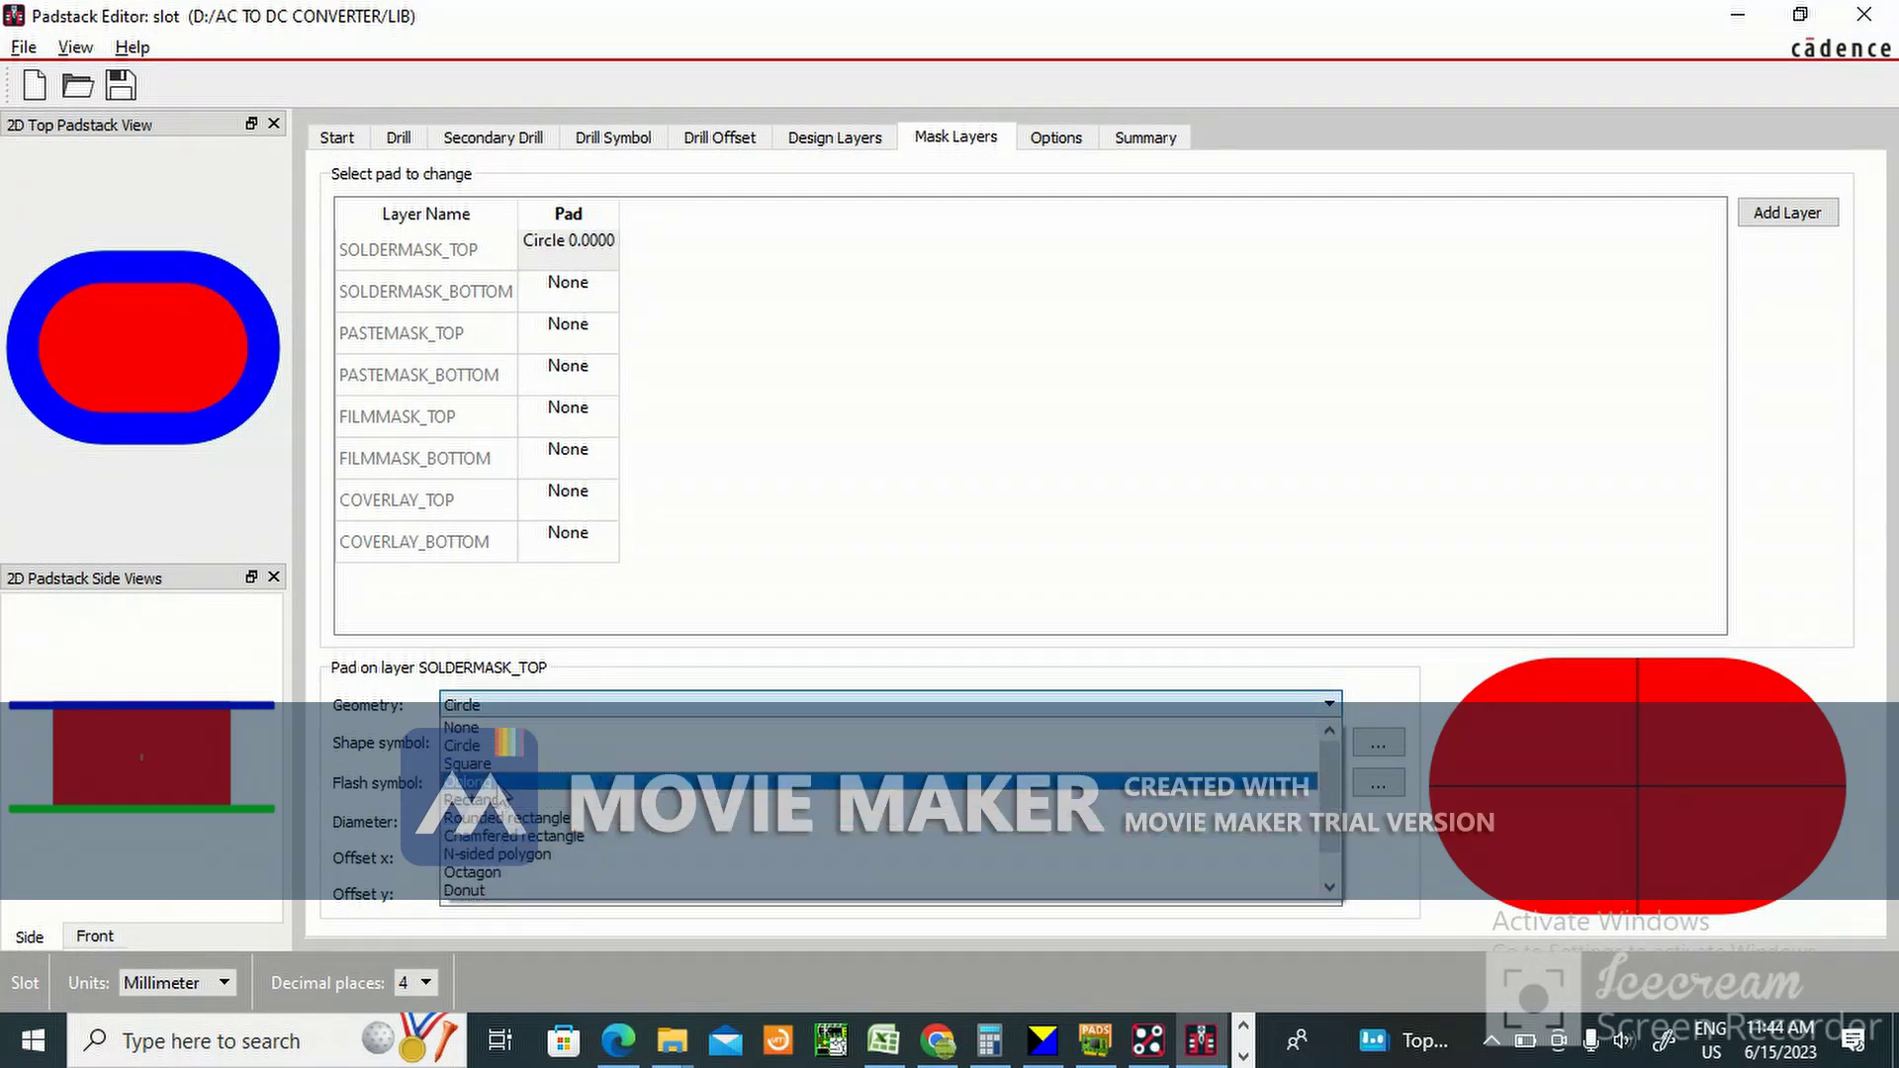
{"action": "left_click", "coordinate": [499, 783]}
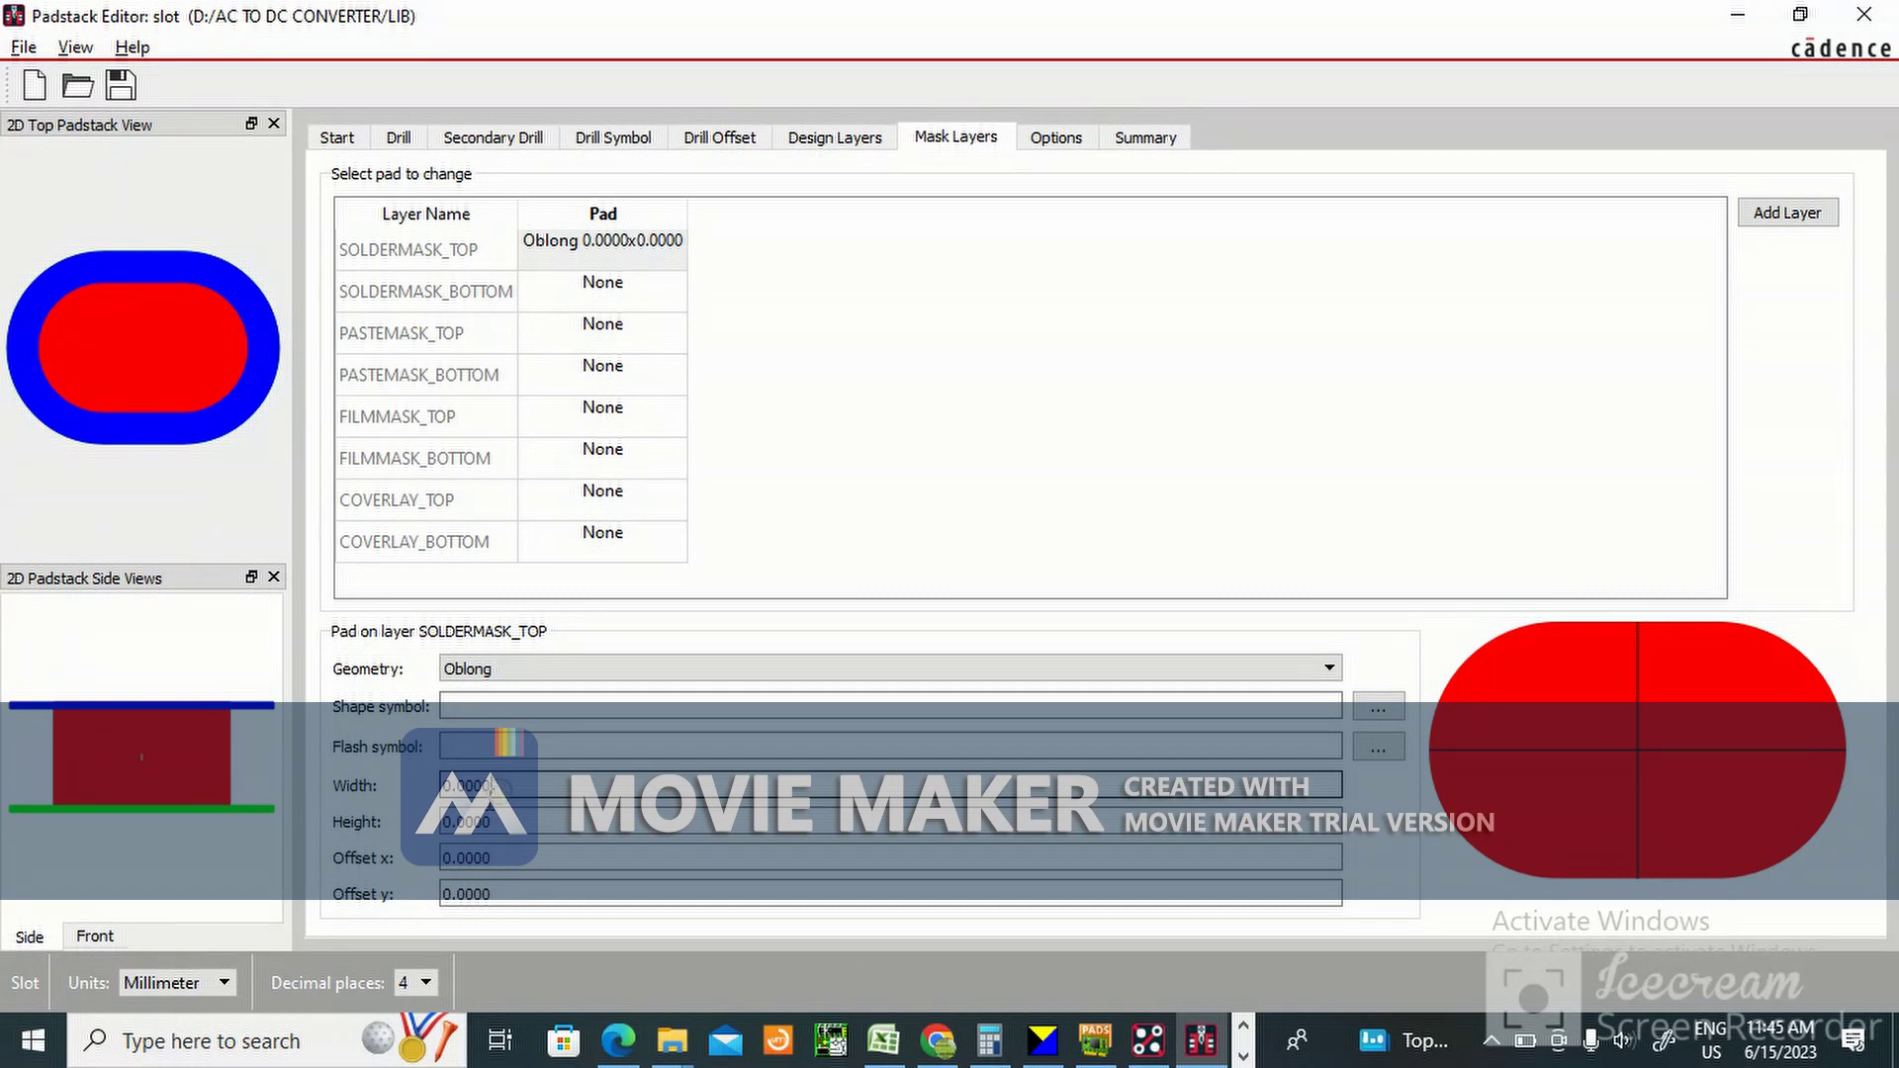
Give the SOLDERMASK_TOP pad width 1.8524 and height 1.3524, checking the datasheet.
{"action": "left_click_drag", "start_coordinate": [495, 784], "coordinate": [445, 797]}
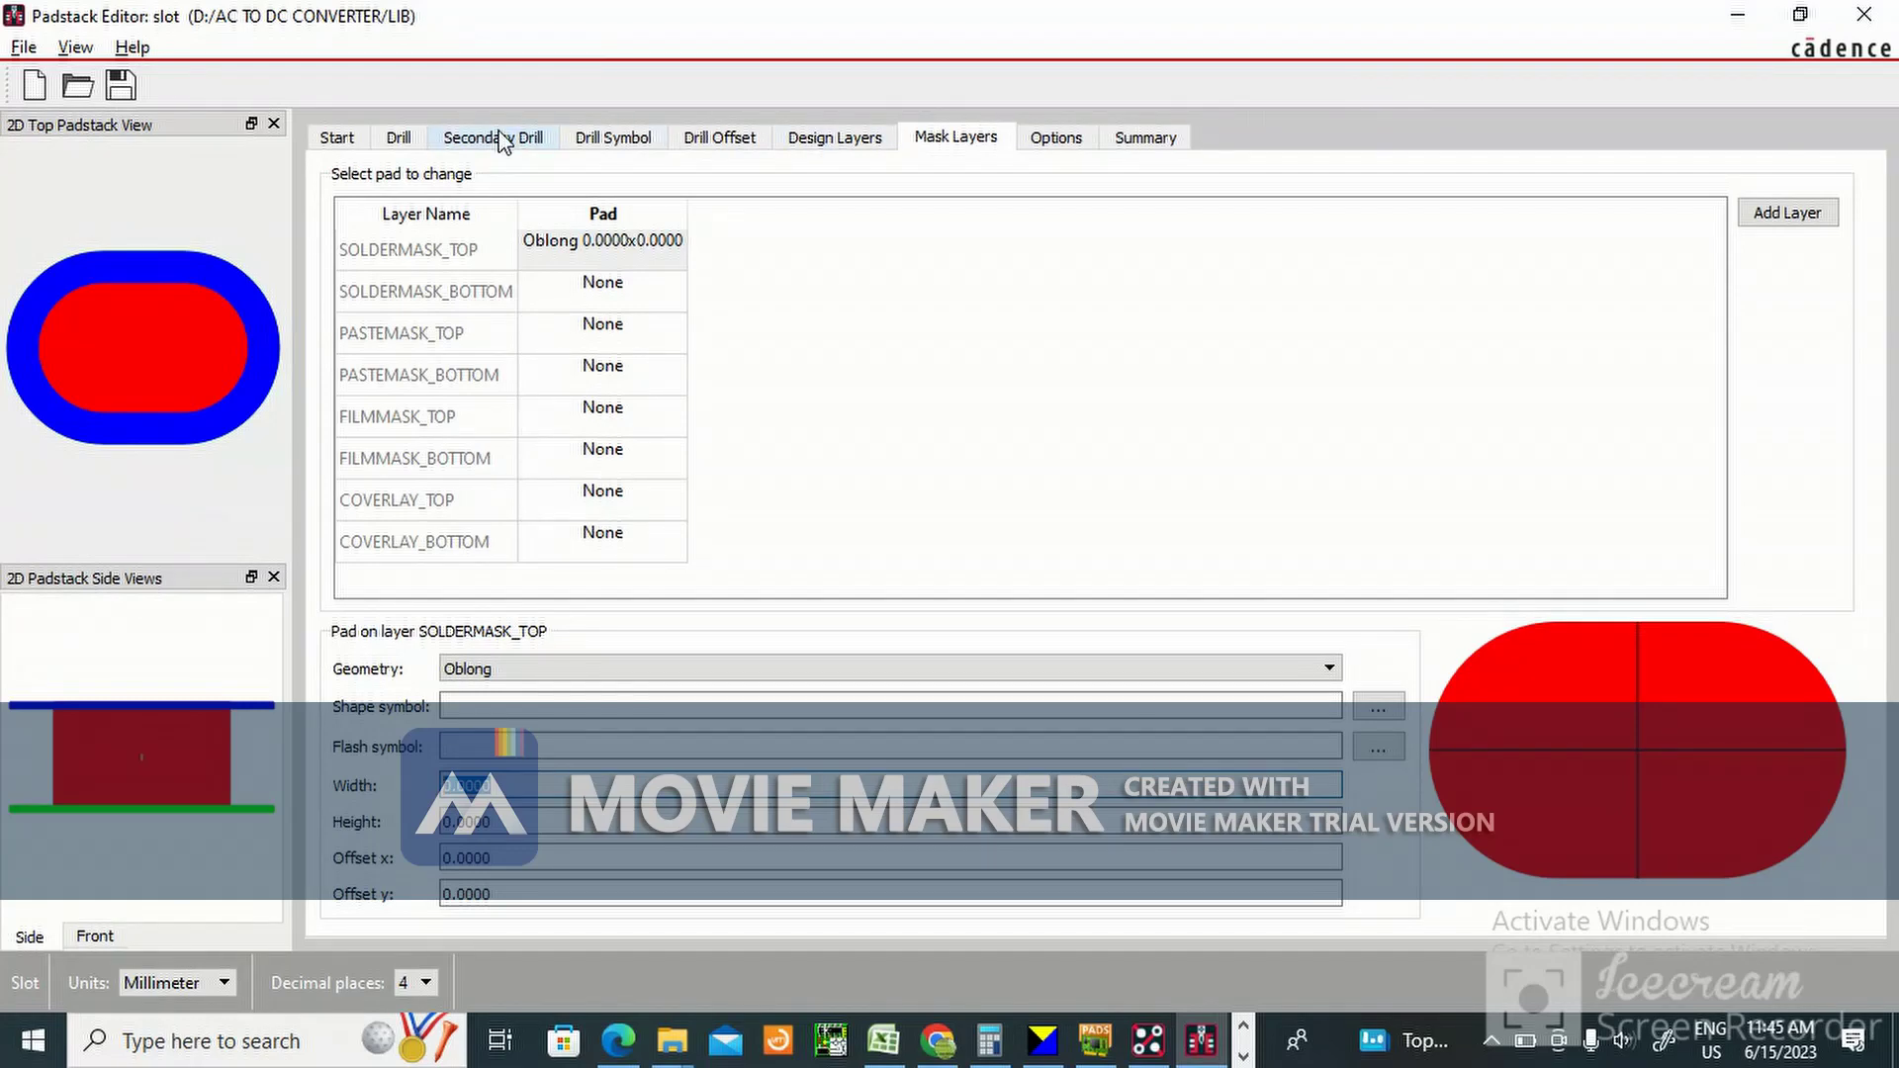
{"action": "key", "text": "alt+Tab"}
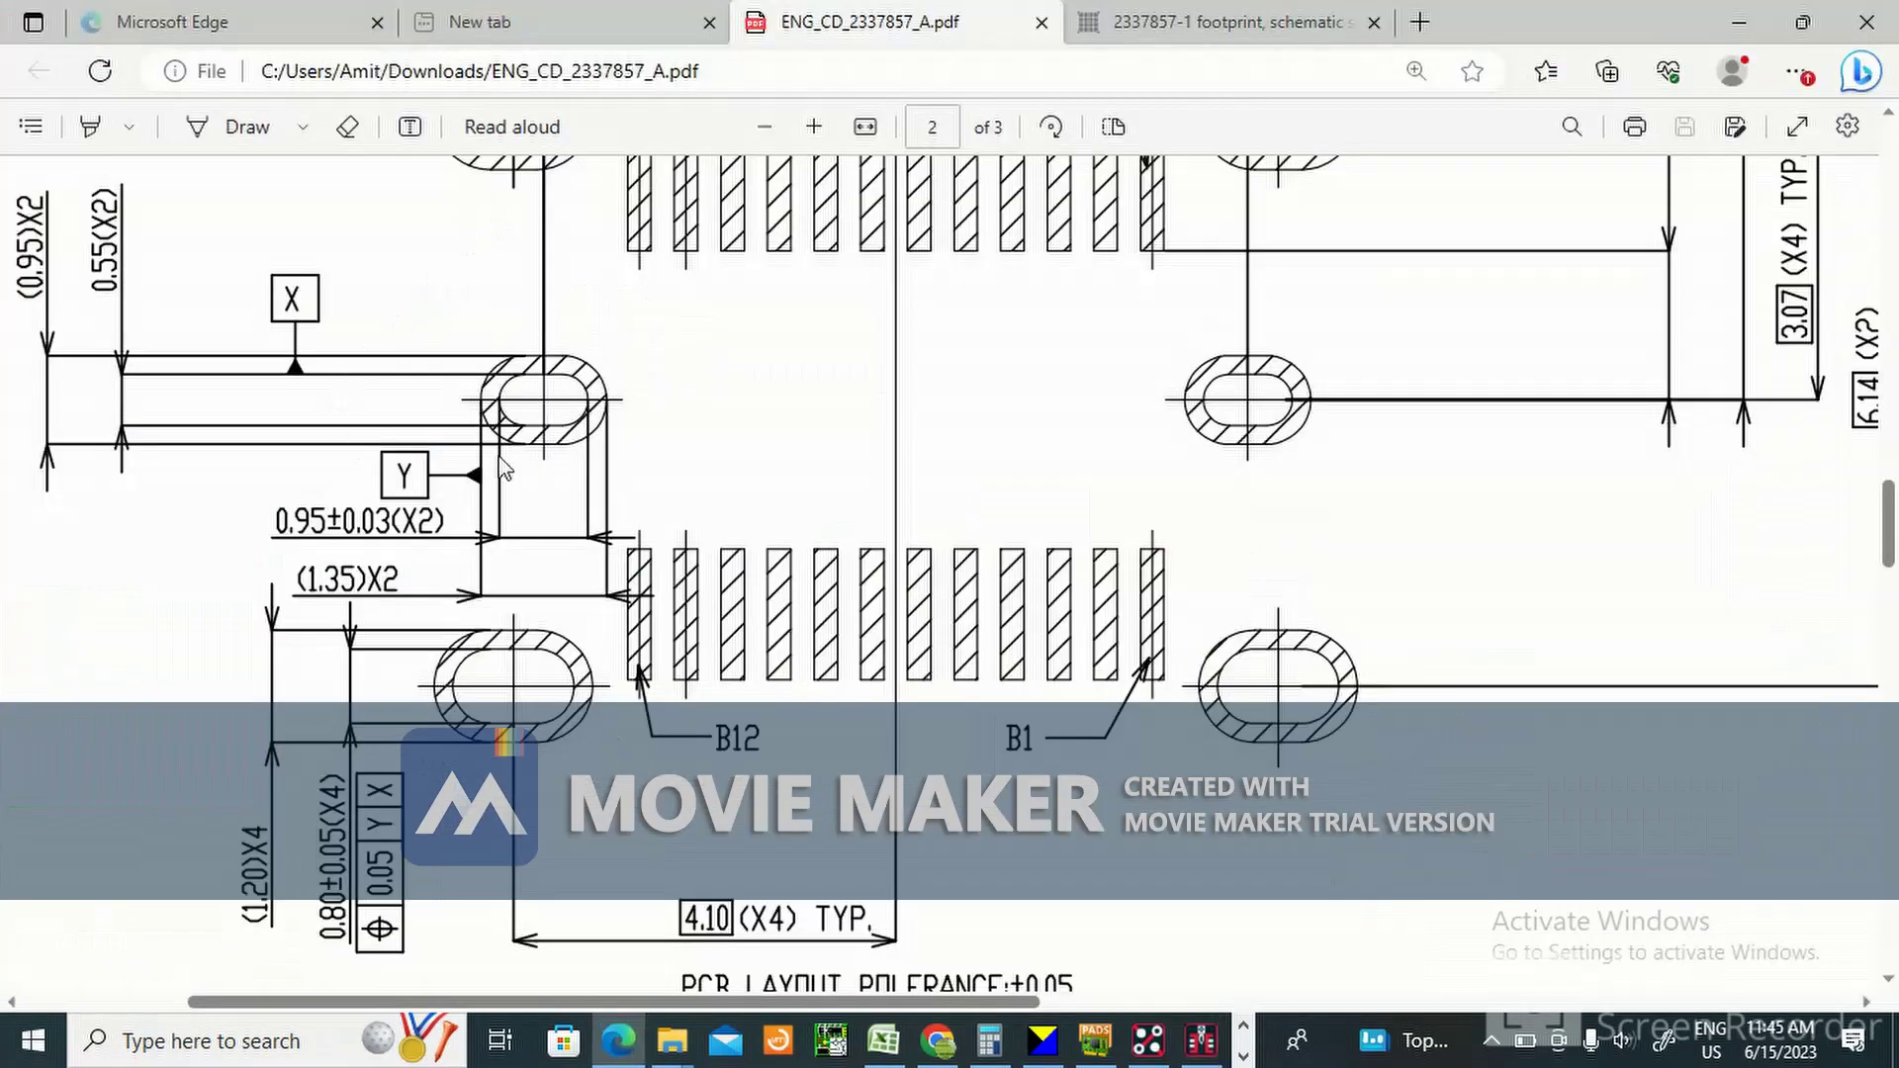
{"action": "scroll", "coordinate": [505, 465], "scroll_direction": "up", "scroll_amount": 4}
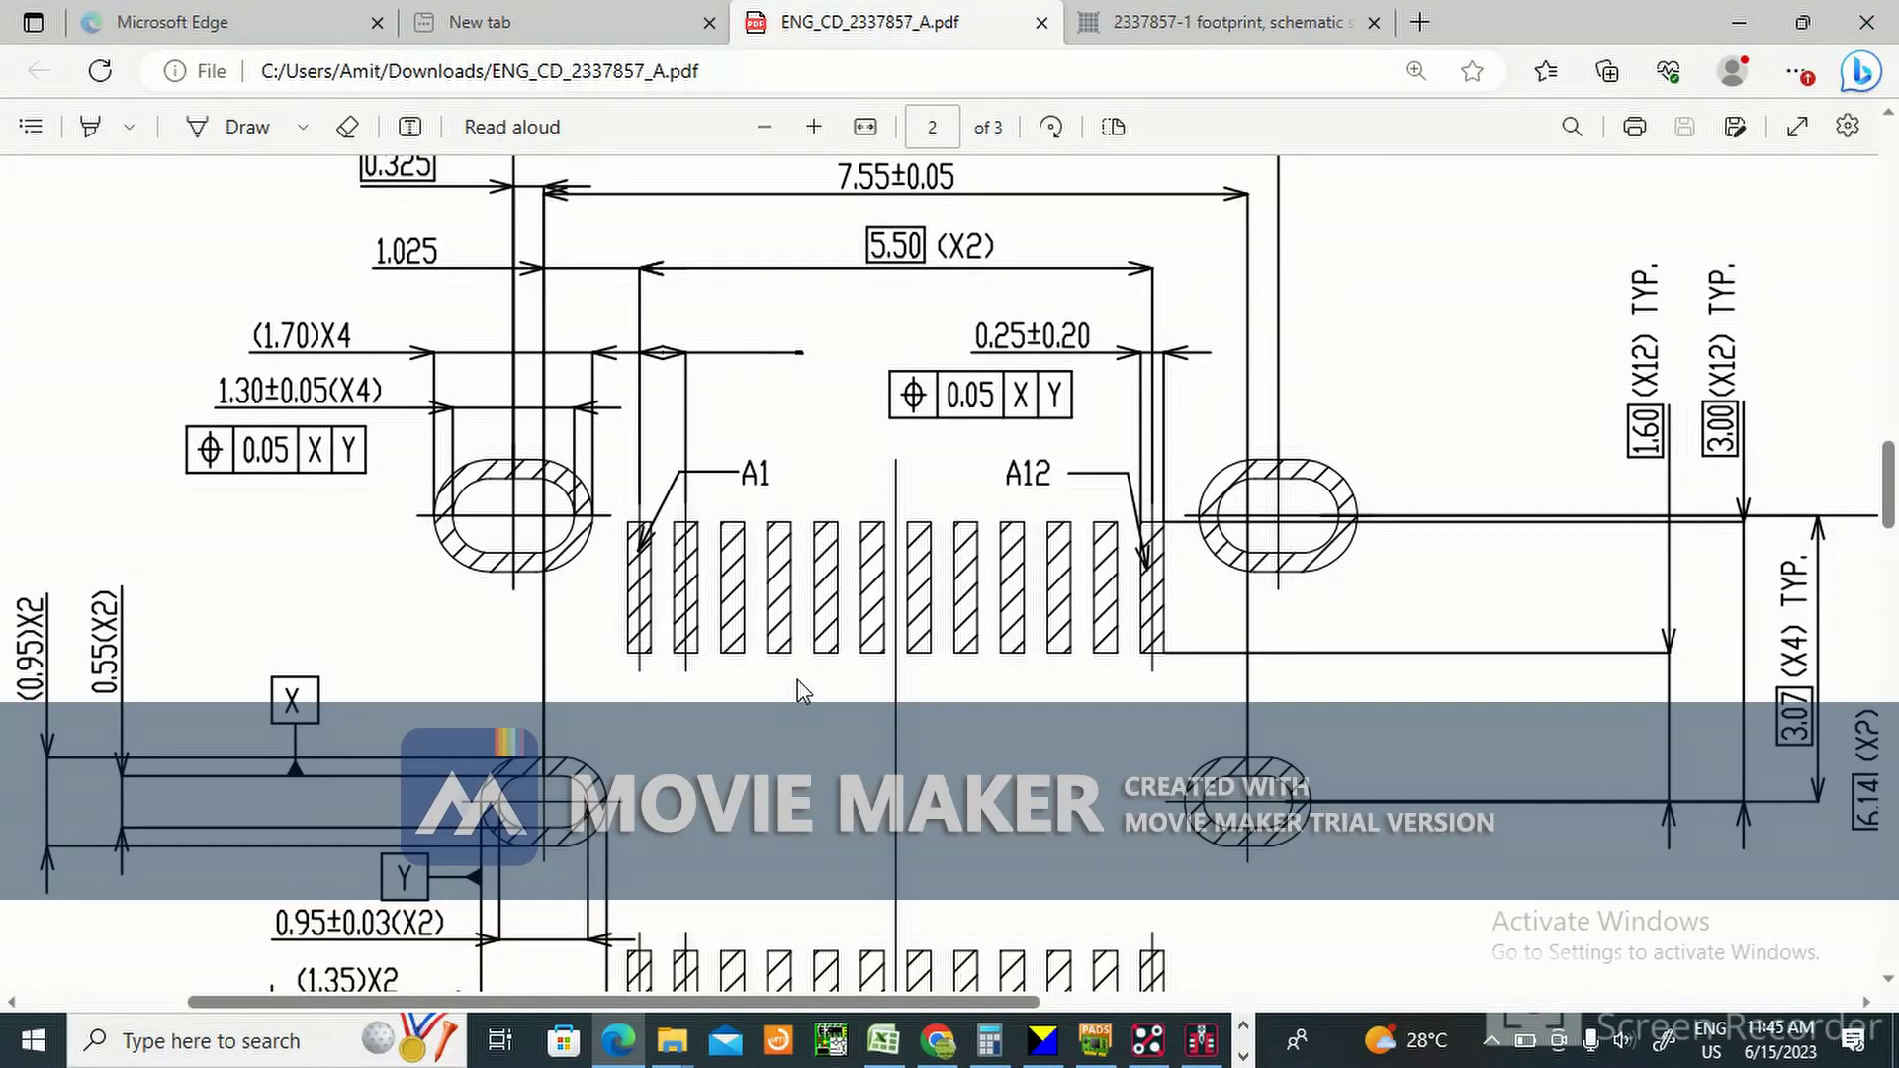
{"action": "key", "text": "alt+Tab"}
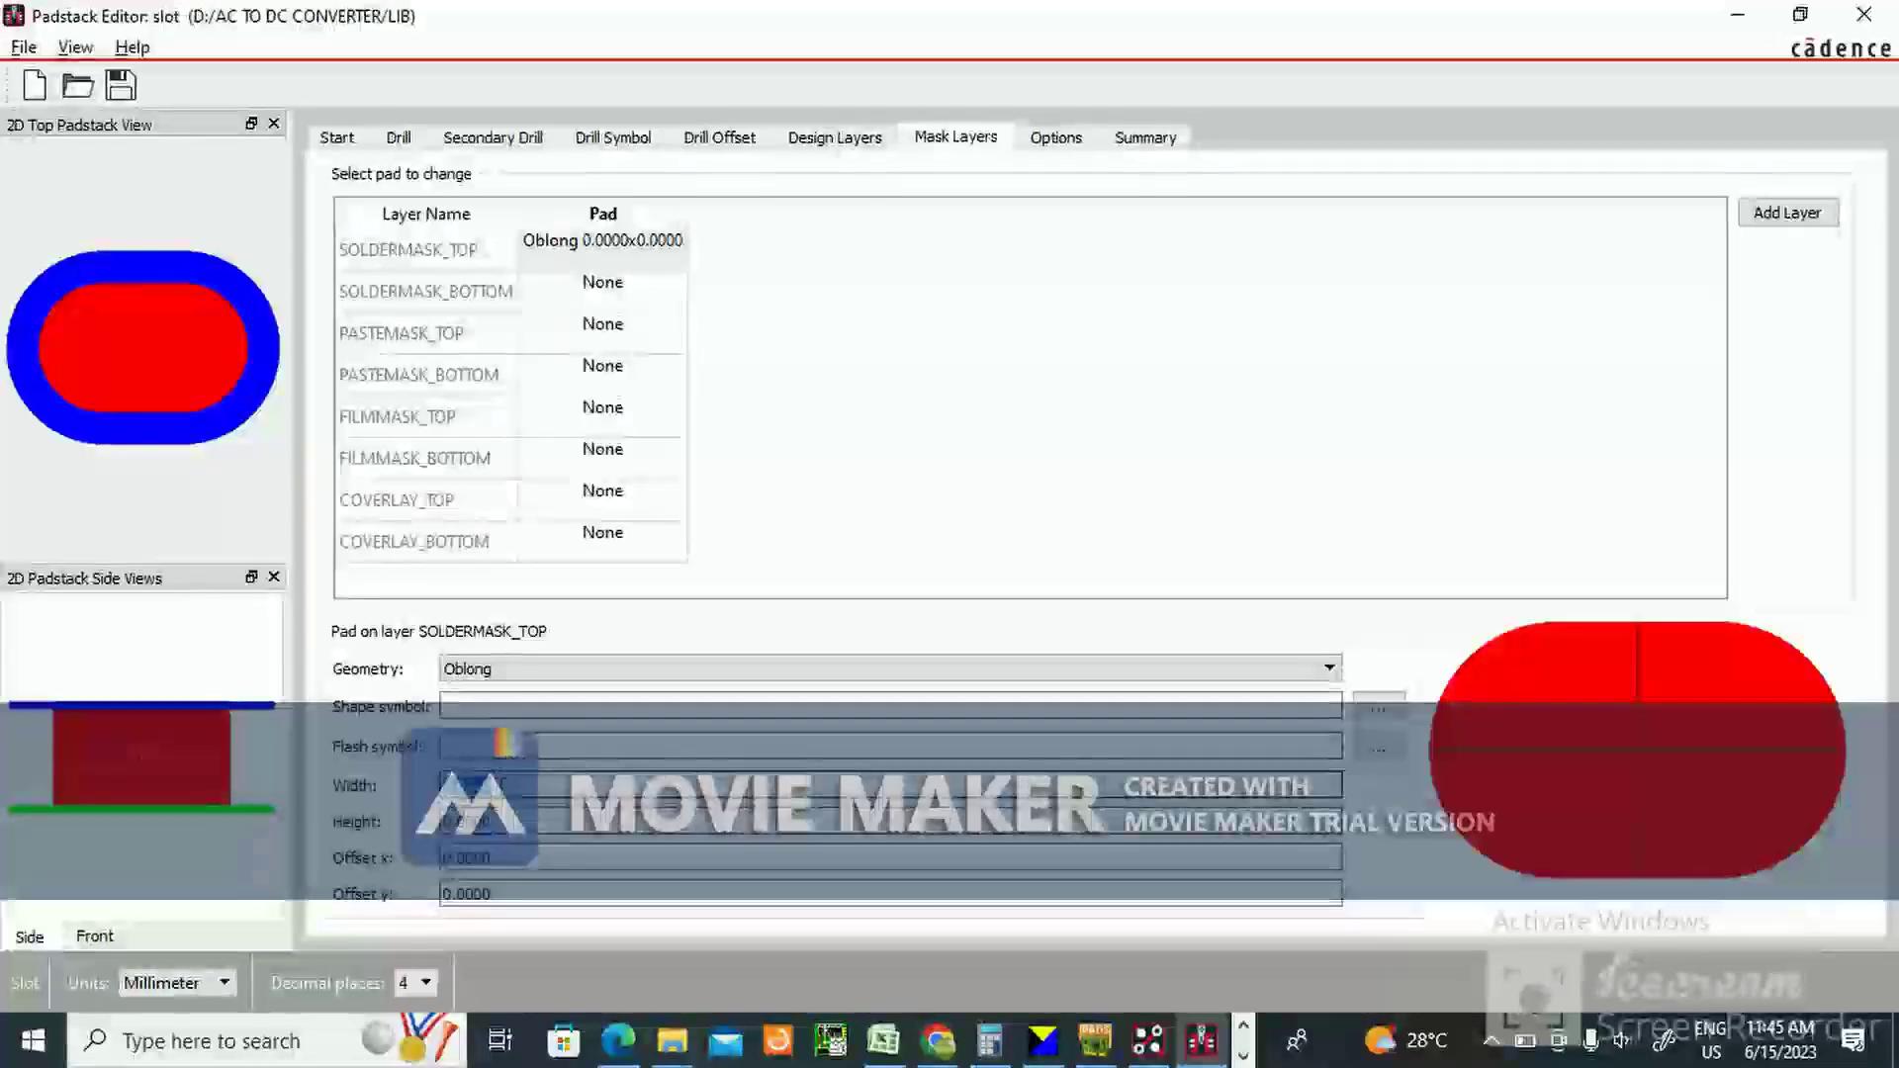
{"action": "type", "text": "1.3524"}
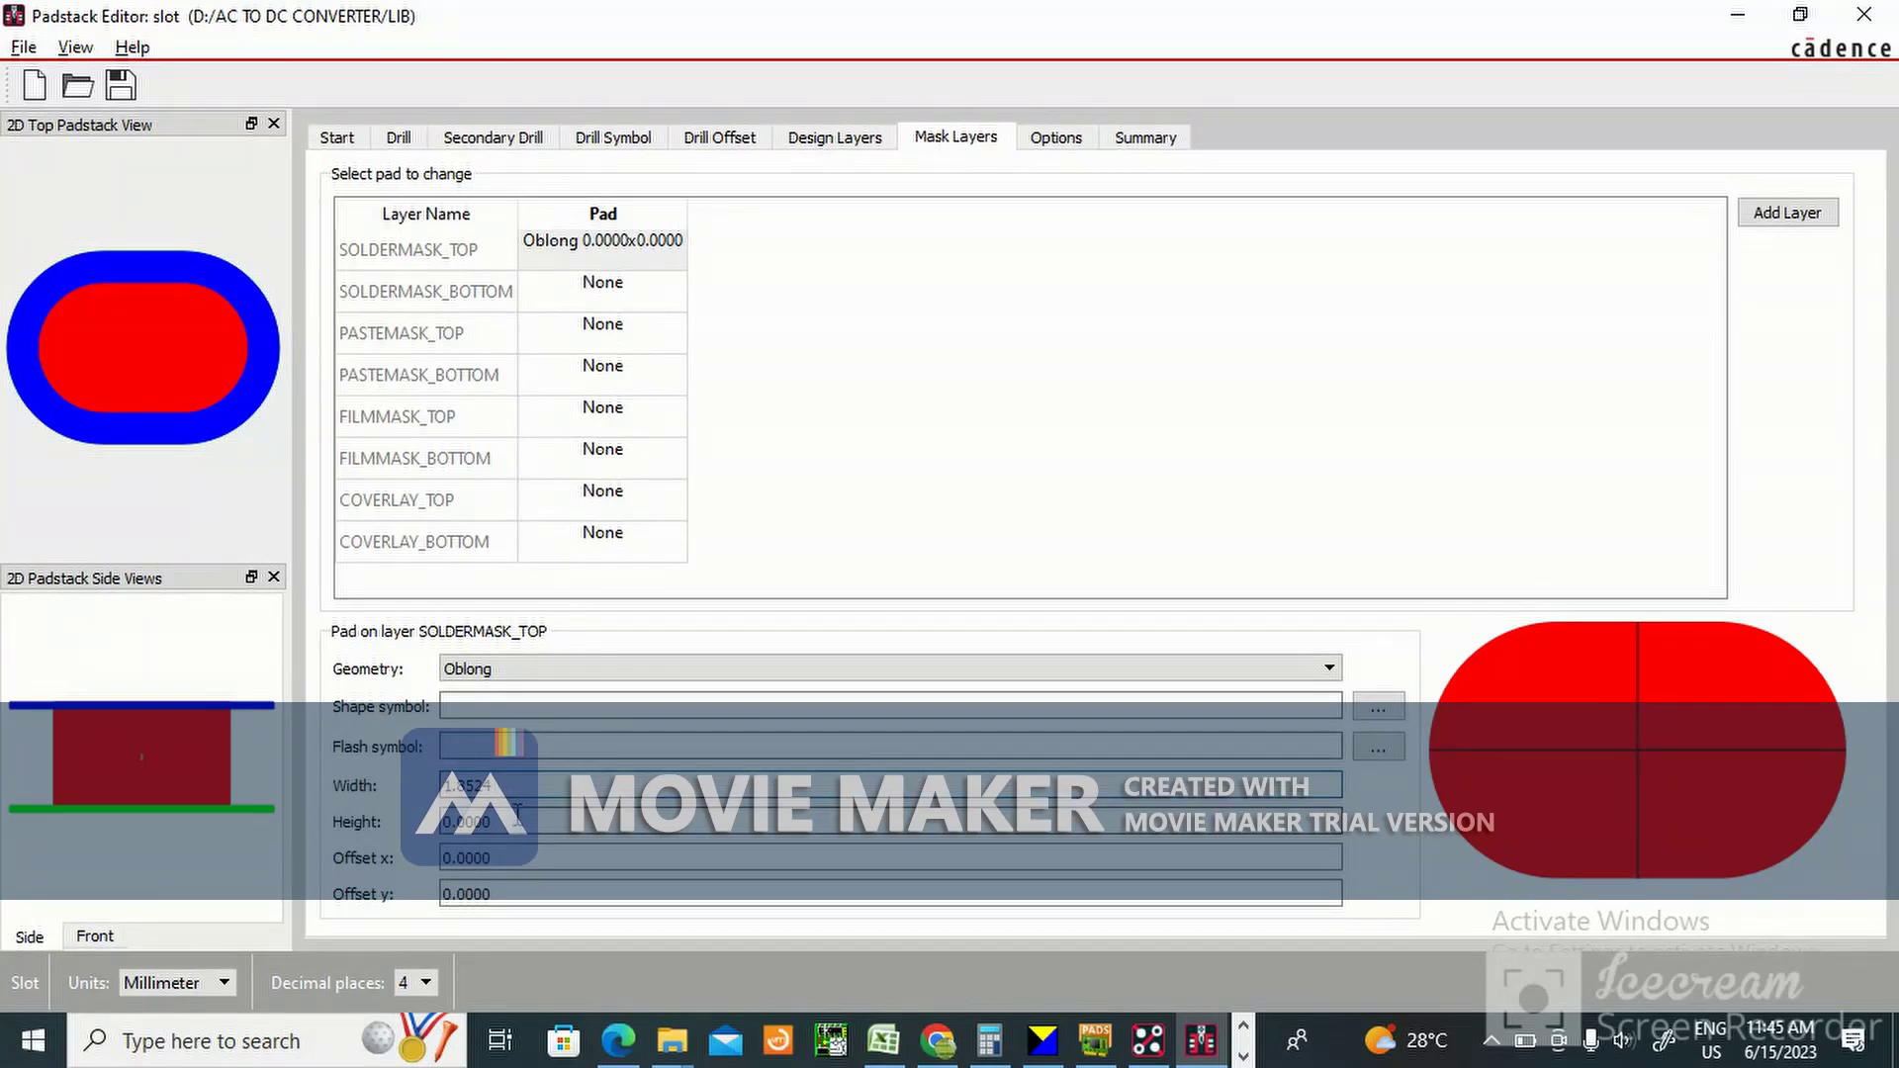
{"action": "double_click", "coordinate": [499, 822]}
{"action": "type", "text": "1"}
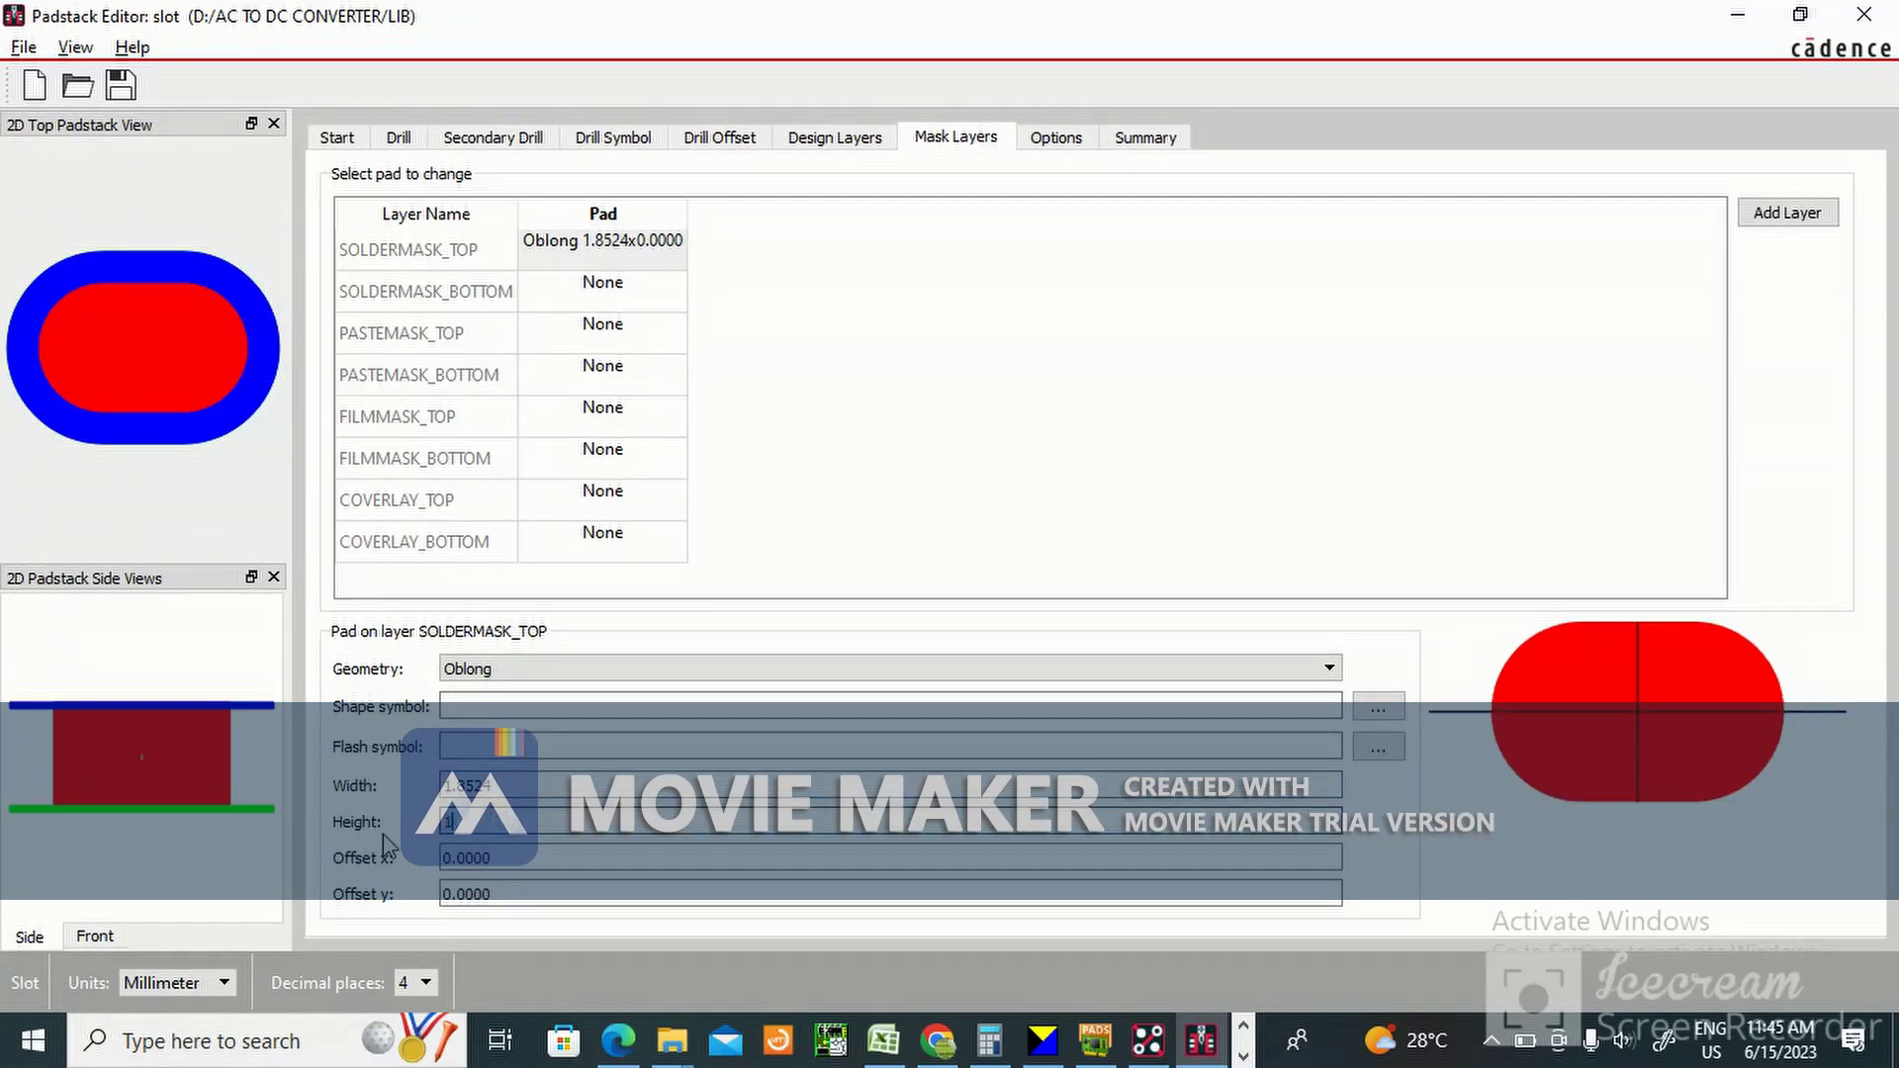
{"action": "type", "text": ".2524"}
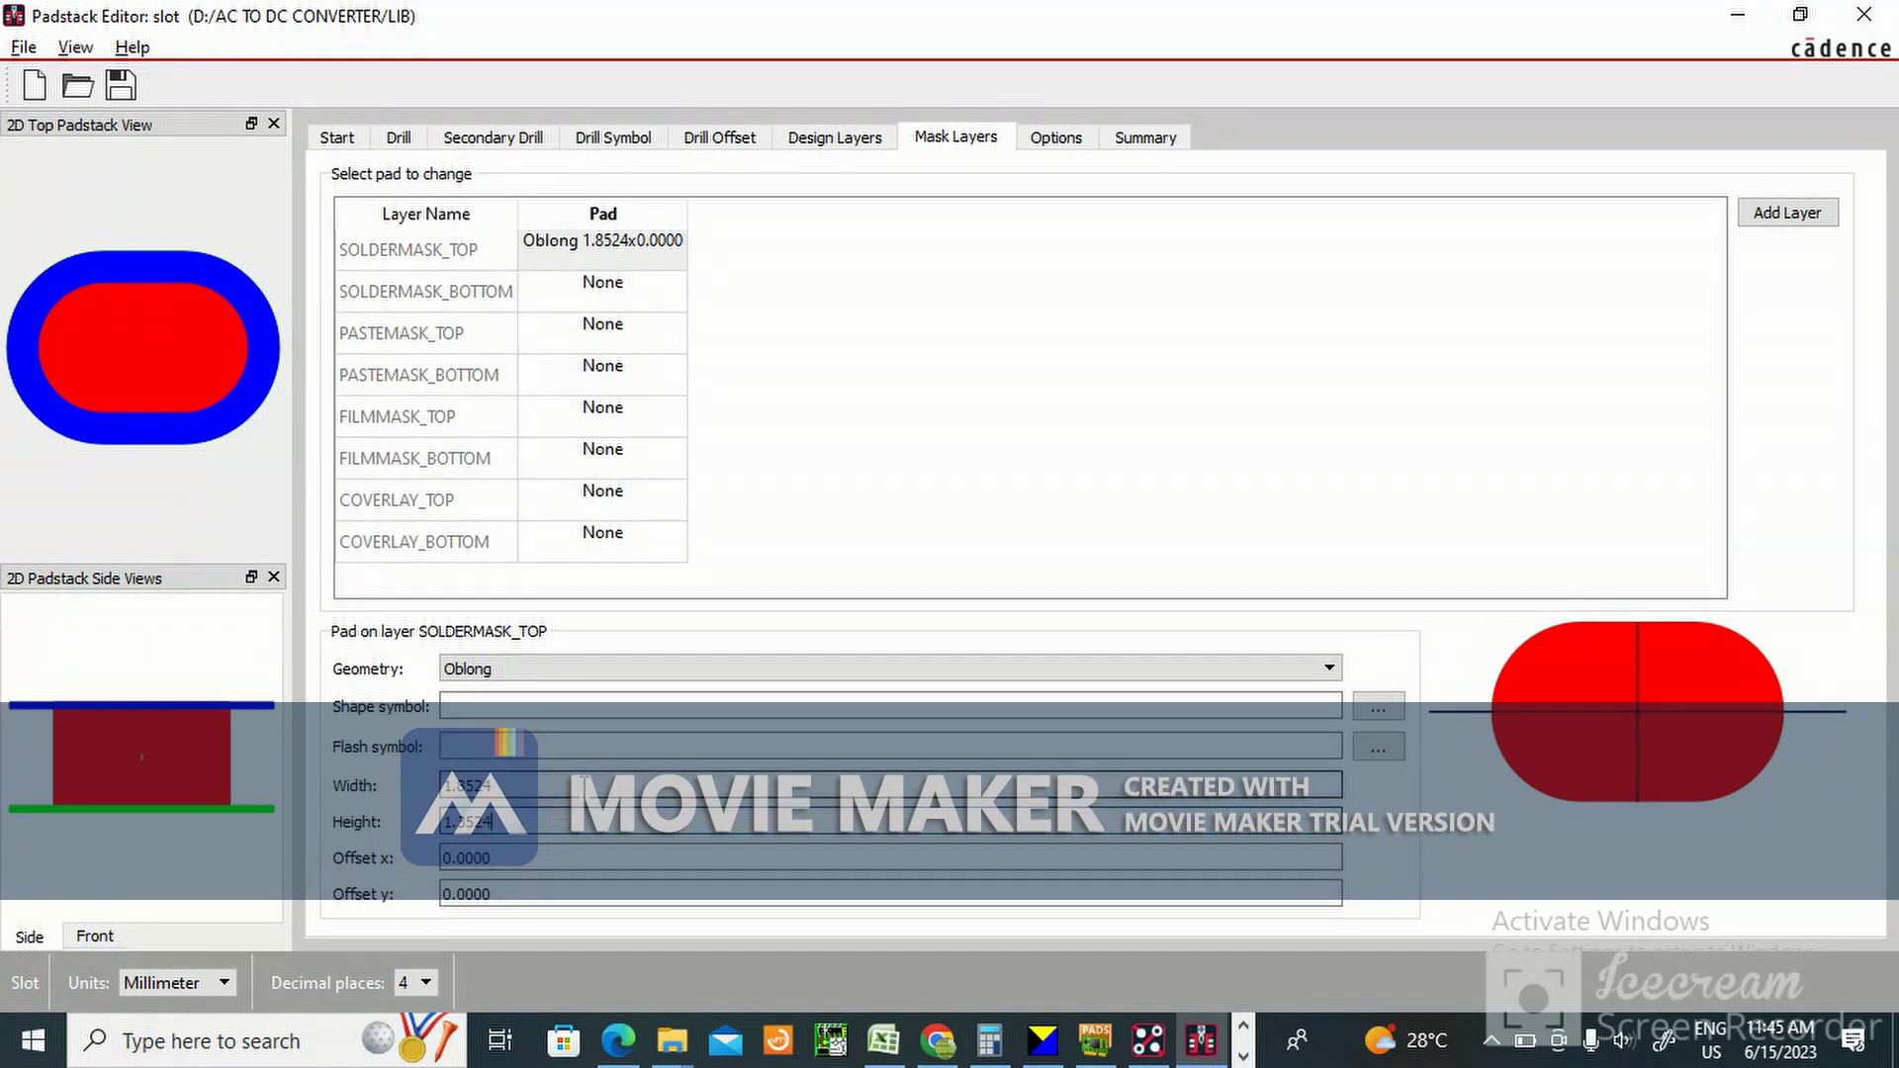
{"action": "left_click", "coordinate": [609, 287]}
Make the SOLDERMASK_BOTTOM pad Oblong 1.8524 x 1.3524 mm.
{"action": "left_click", "coordinate": [515, 710]}
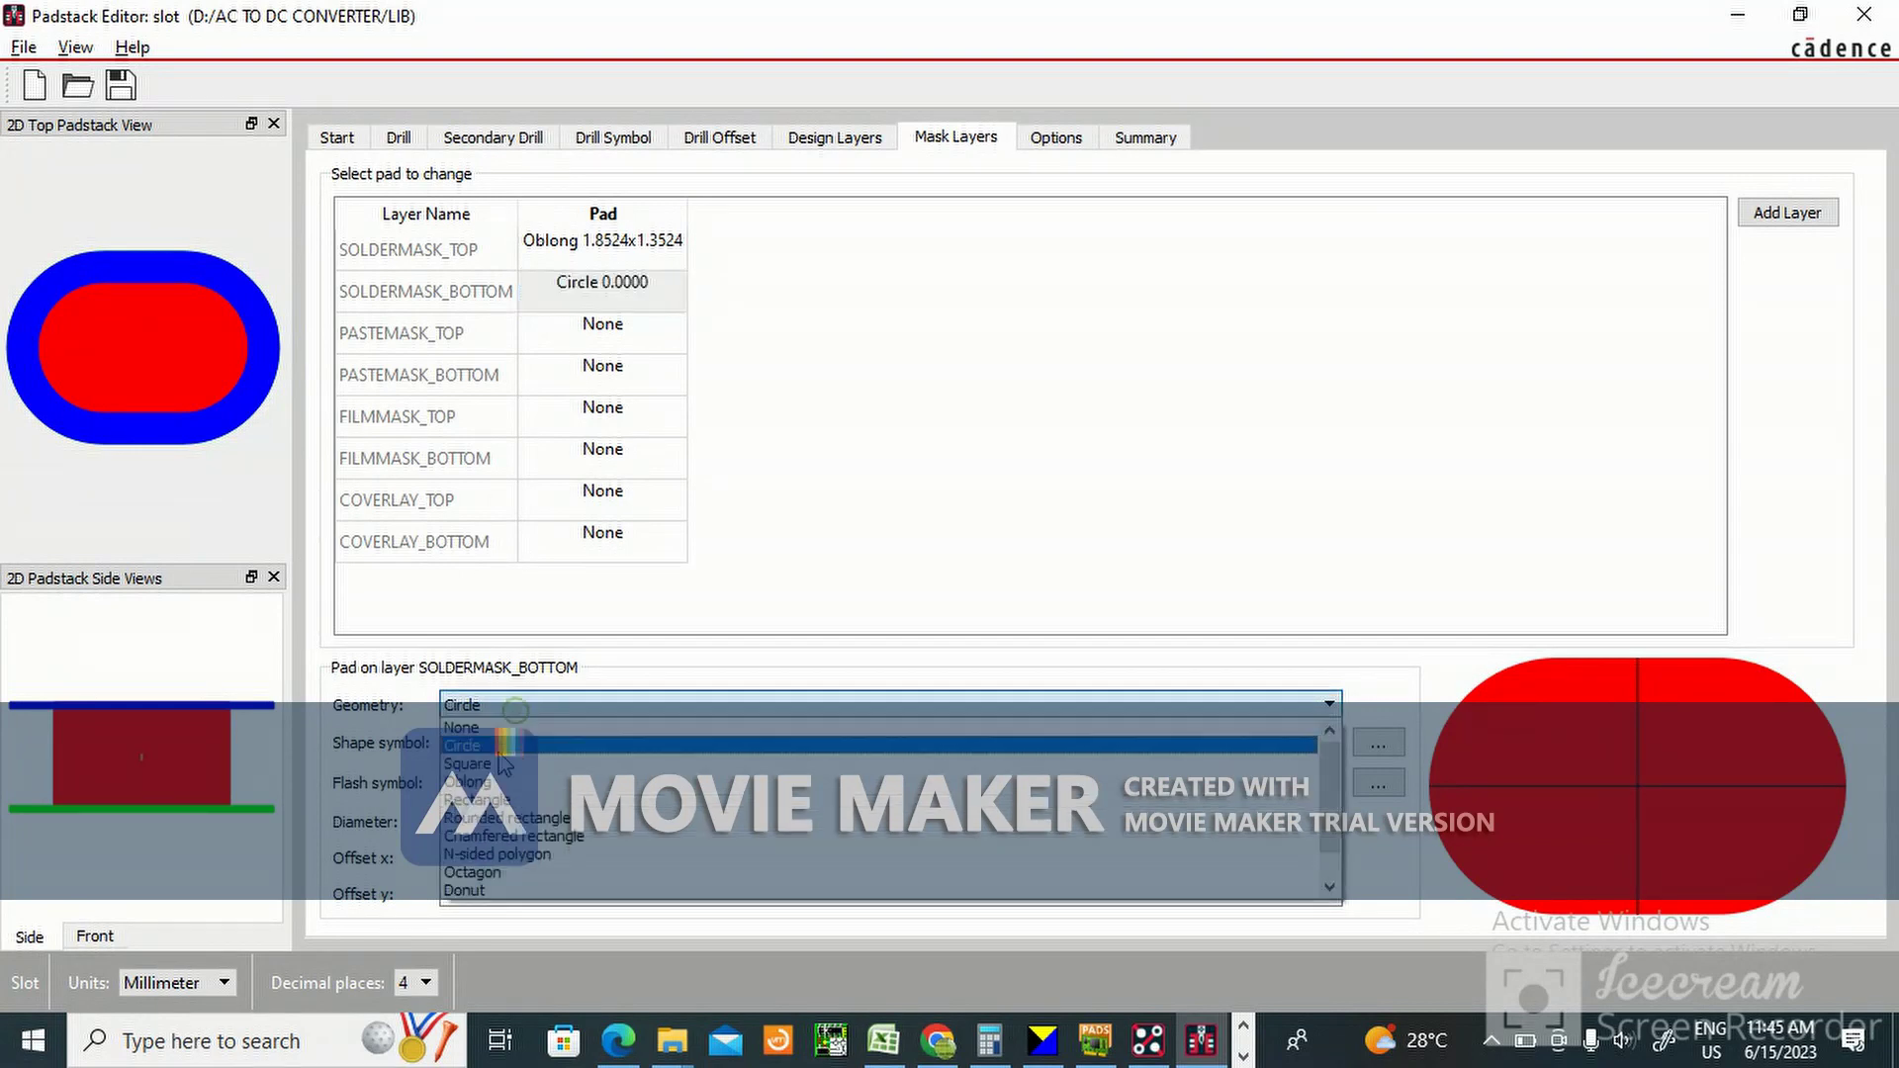
{"action": "left_click", "coordinate": [495, 782]}
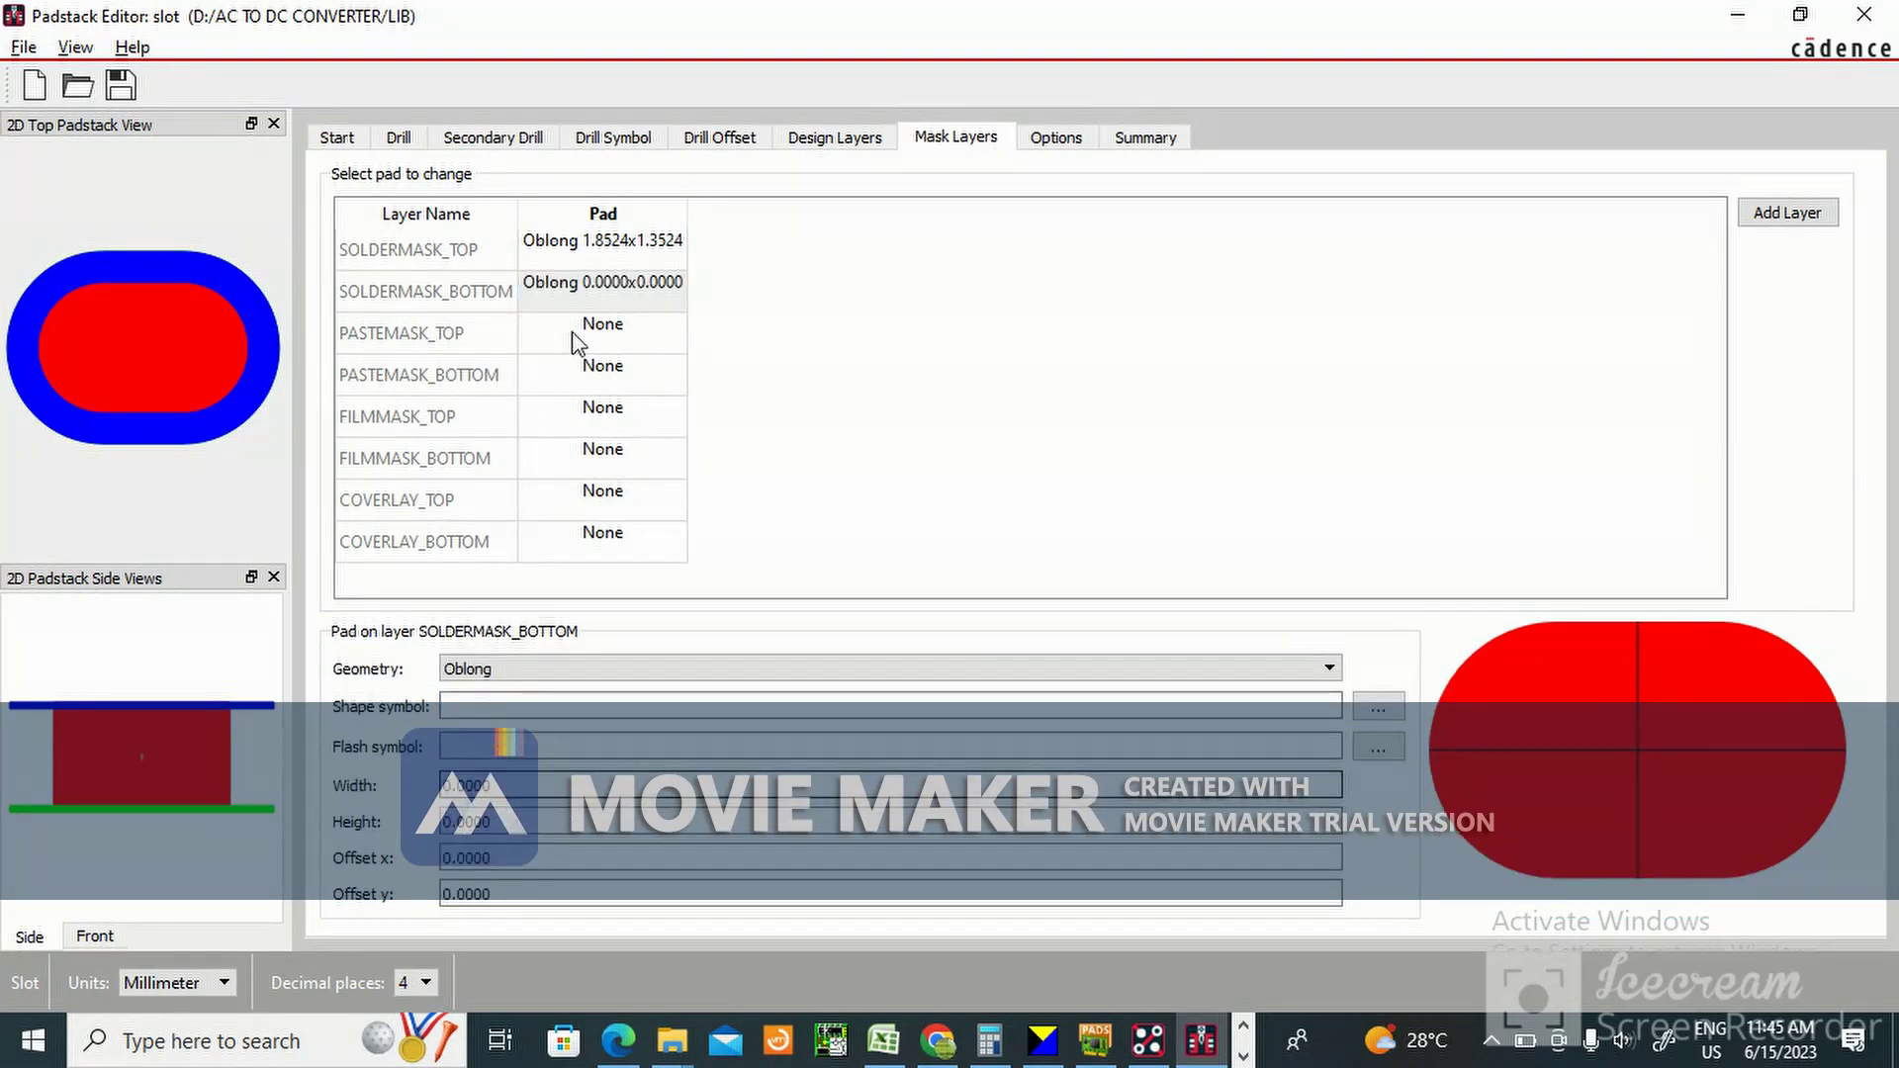
{"action": "double_click", "coordinate": [514, 784]}
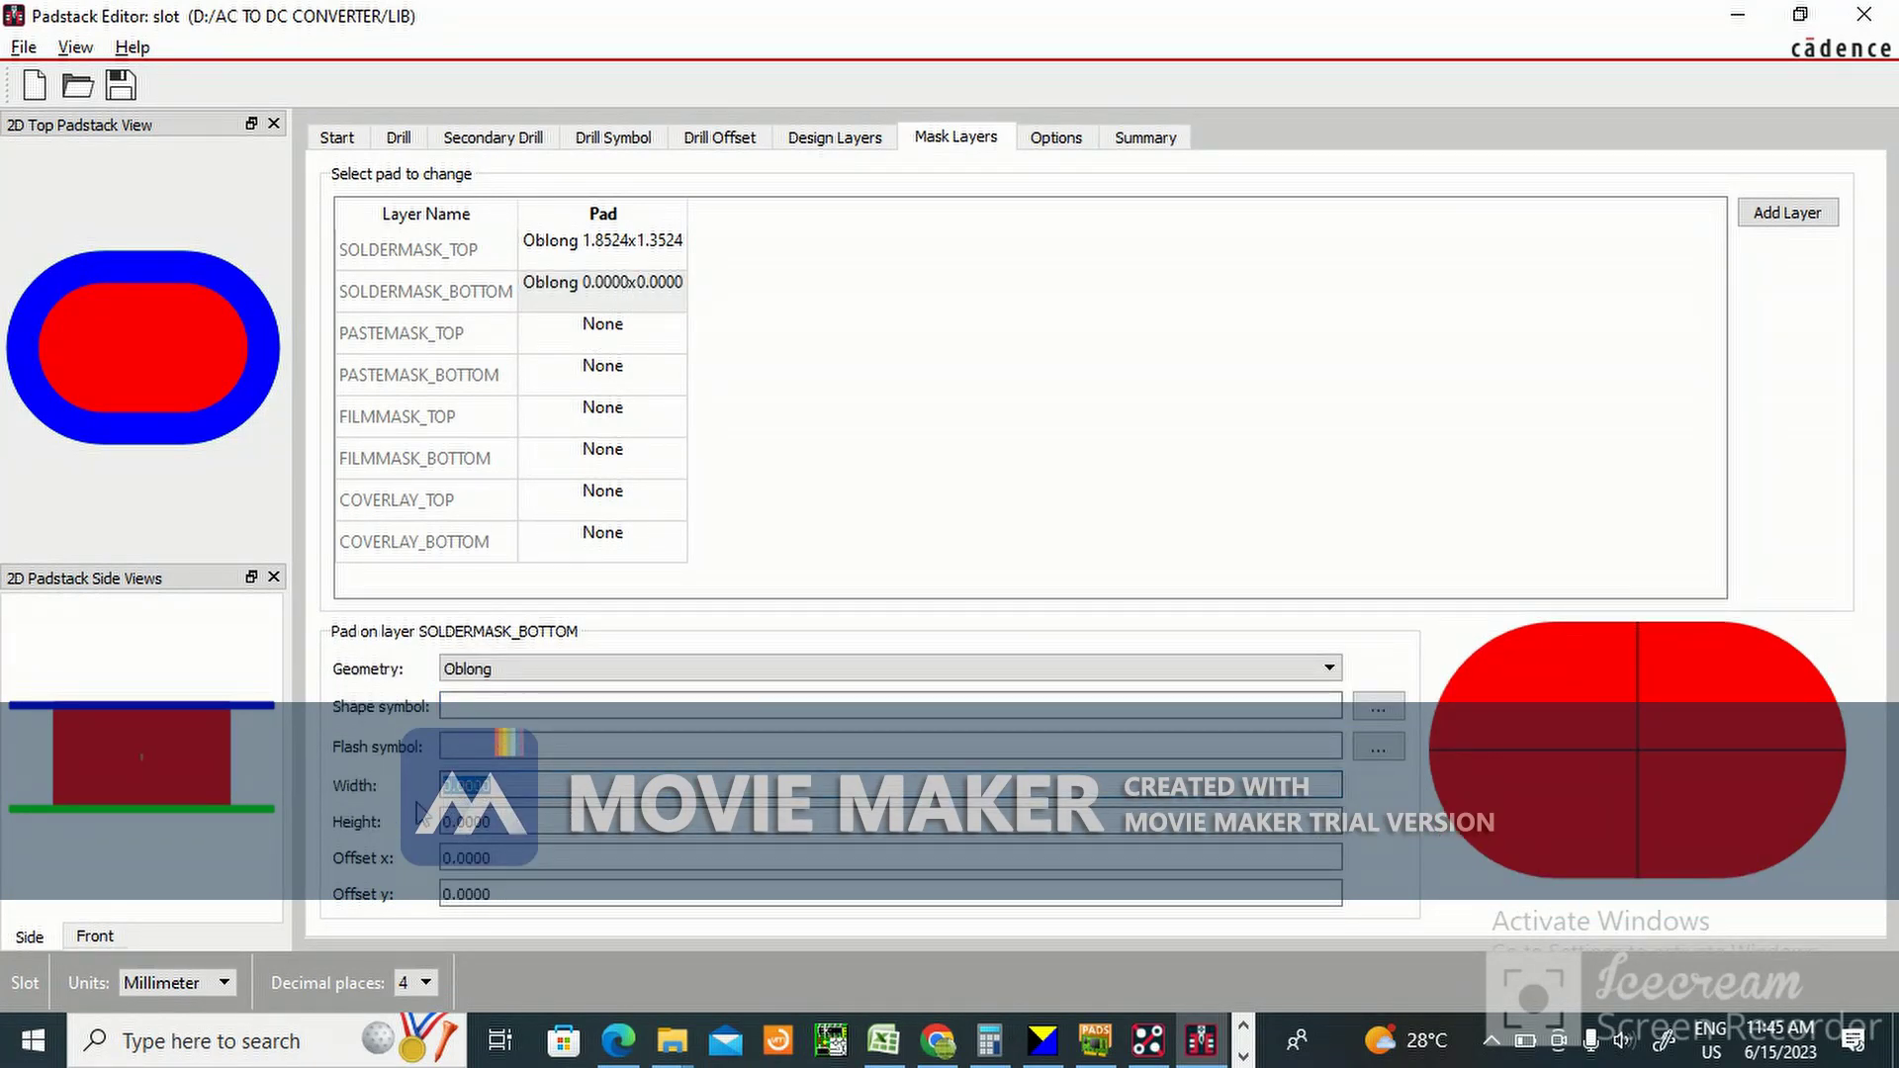
{"action": "type", "text": "1.8524"}
{"action": "key", "text": "Tab"}
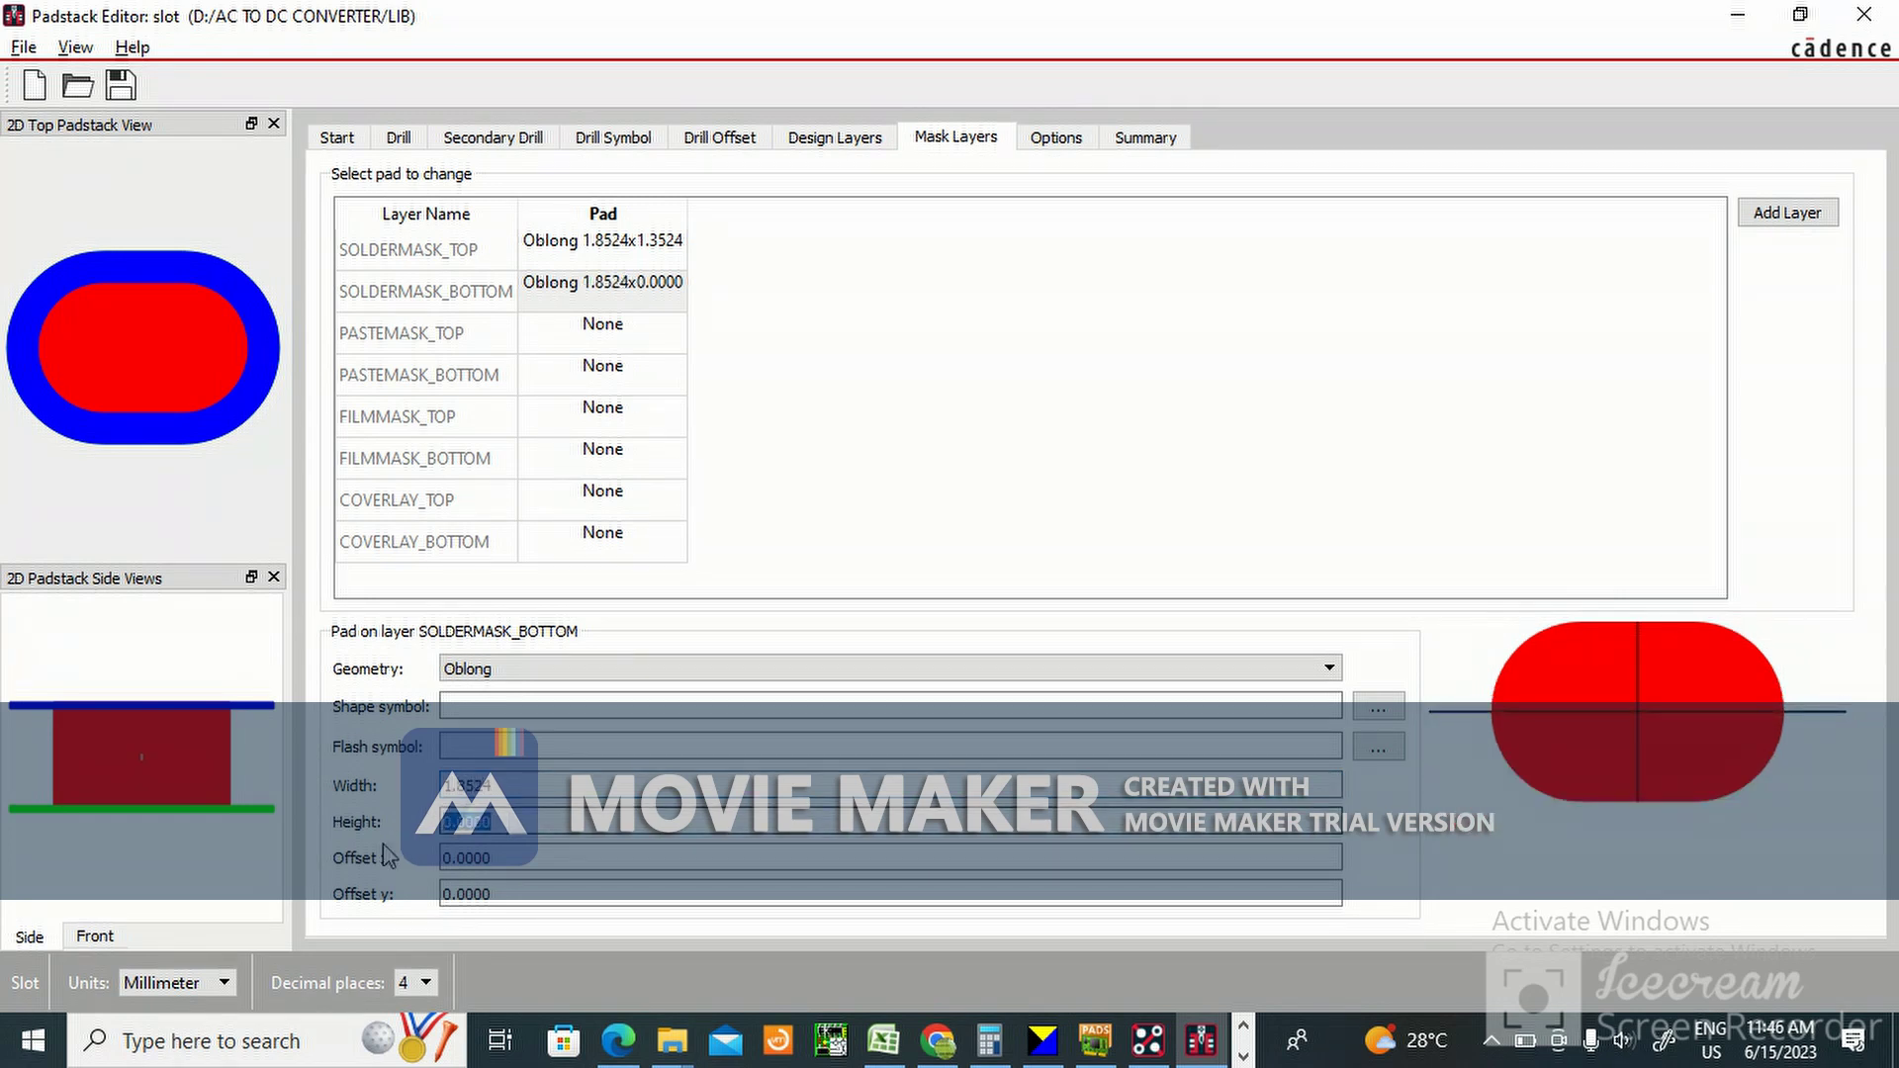
{"action": "type", "text": "1.3524"}
{"action": "left_click", "coordinate": [624, 295]}
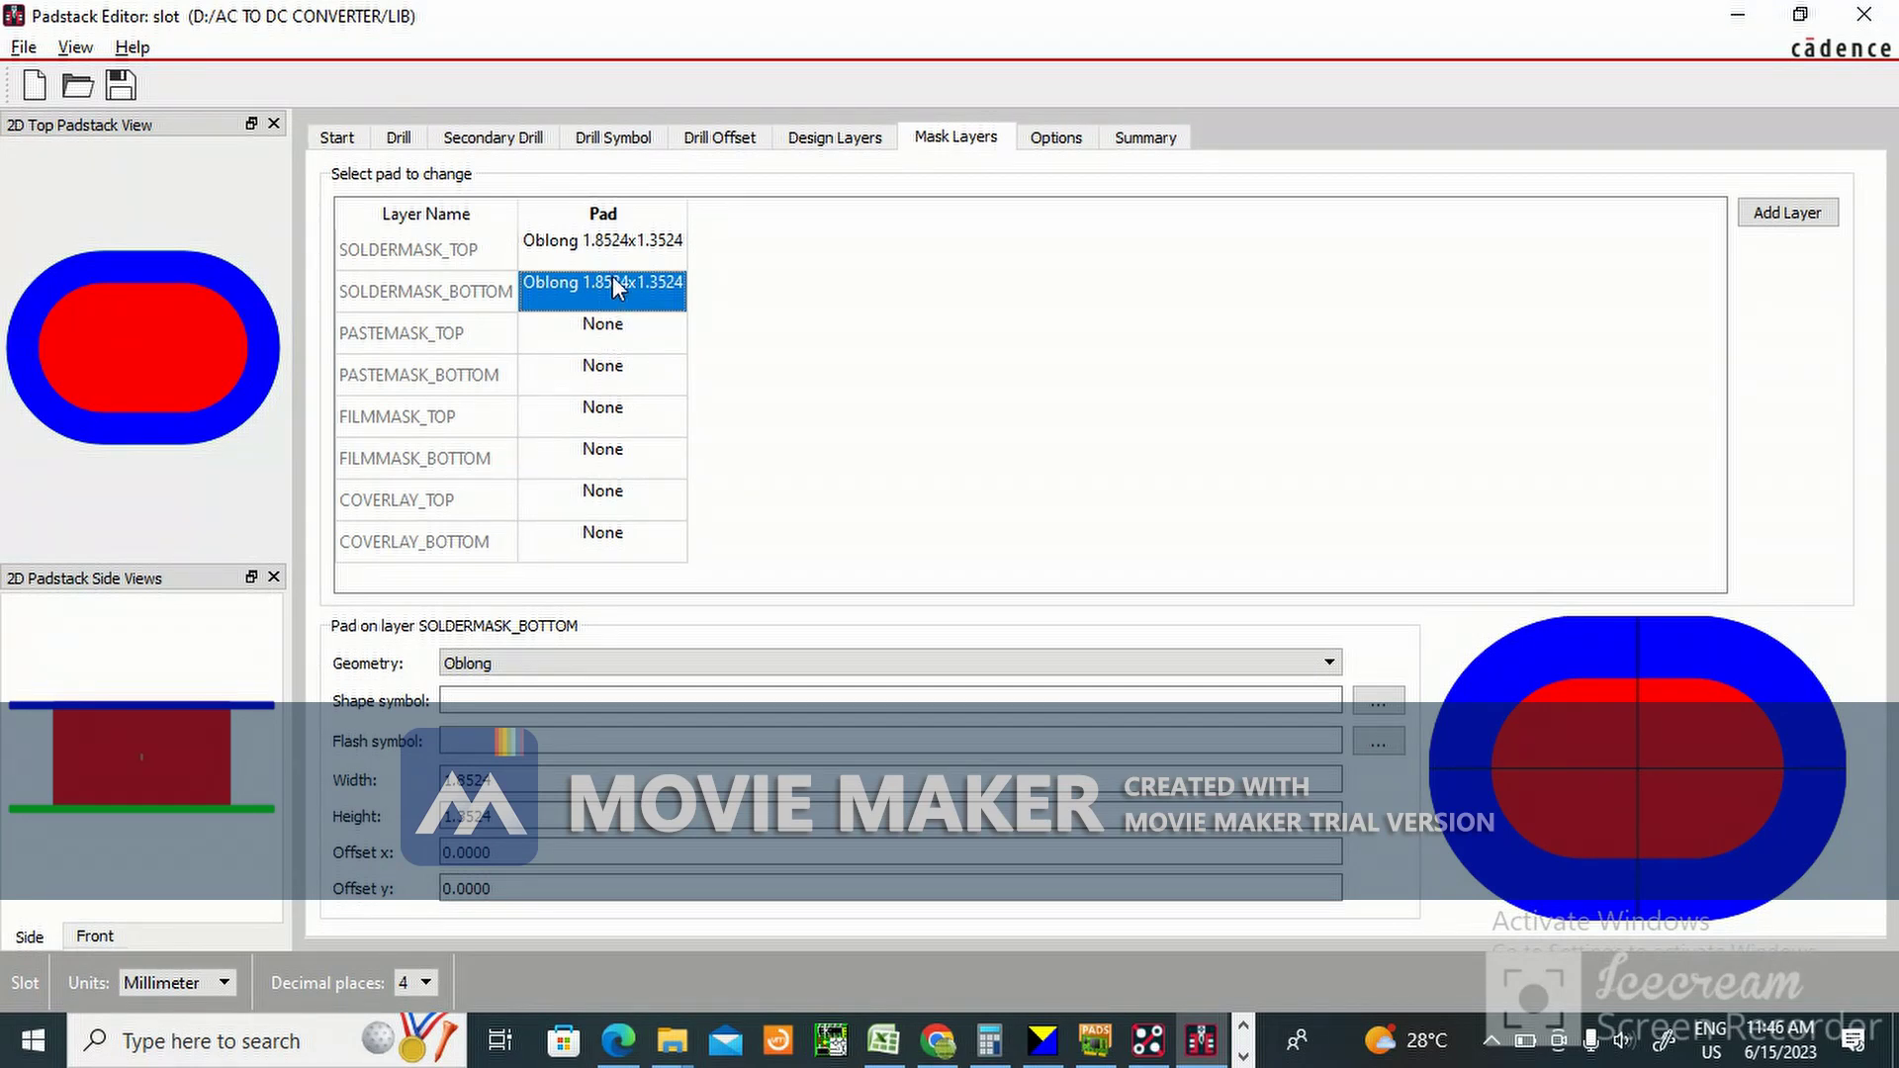
{"action": "left_click", "coordinate": [580, 375]}
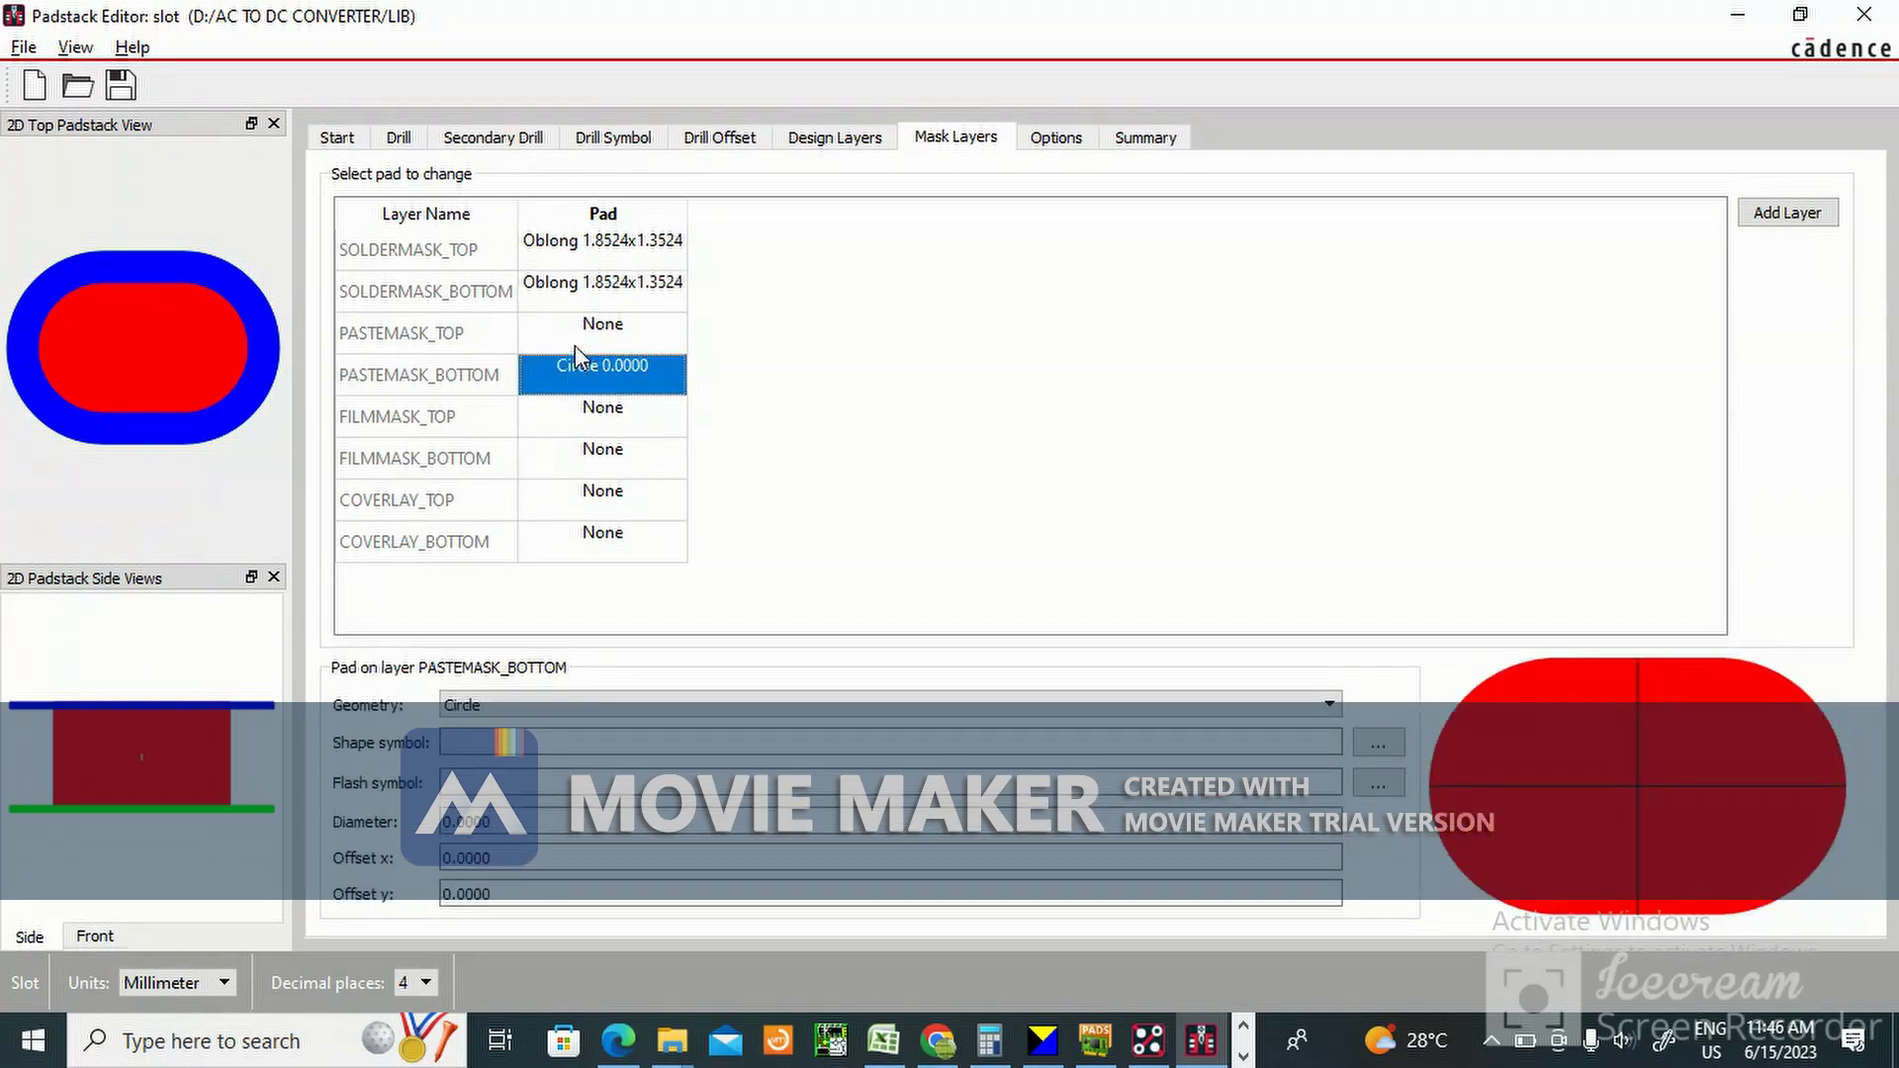
Review the SOLDERMASK_TOP pad and the design-layer pad sizes.
{"action": "left_click", "coordinate": [574, 338]}
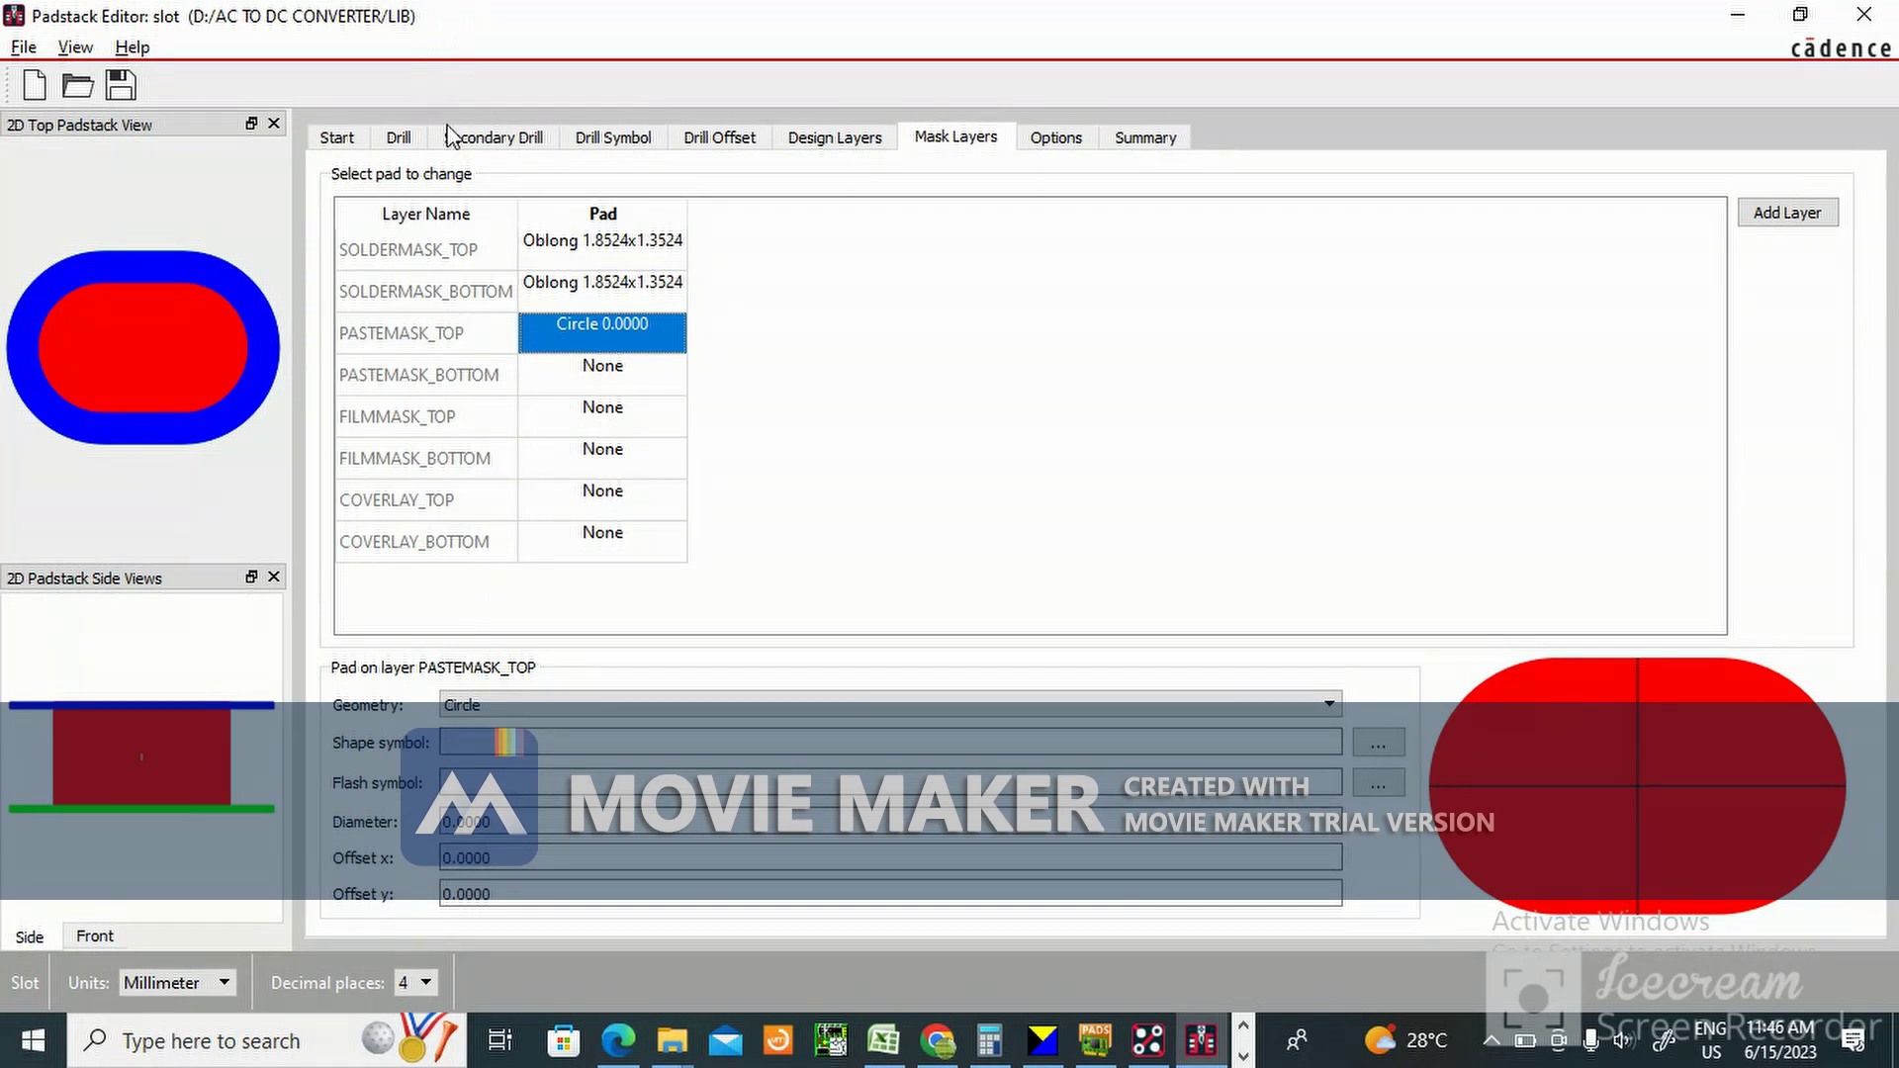
{"action": "left_click", "coordinate": [564, 250]}
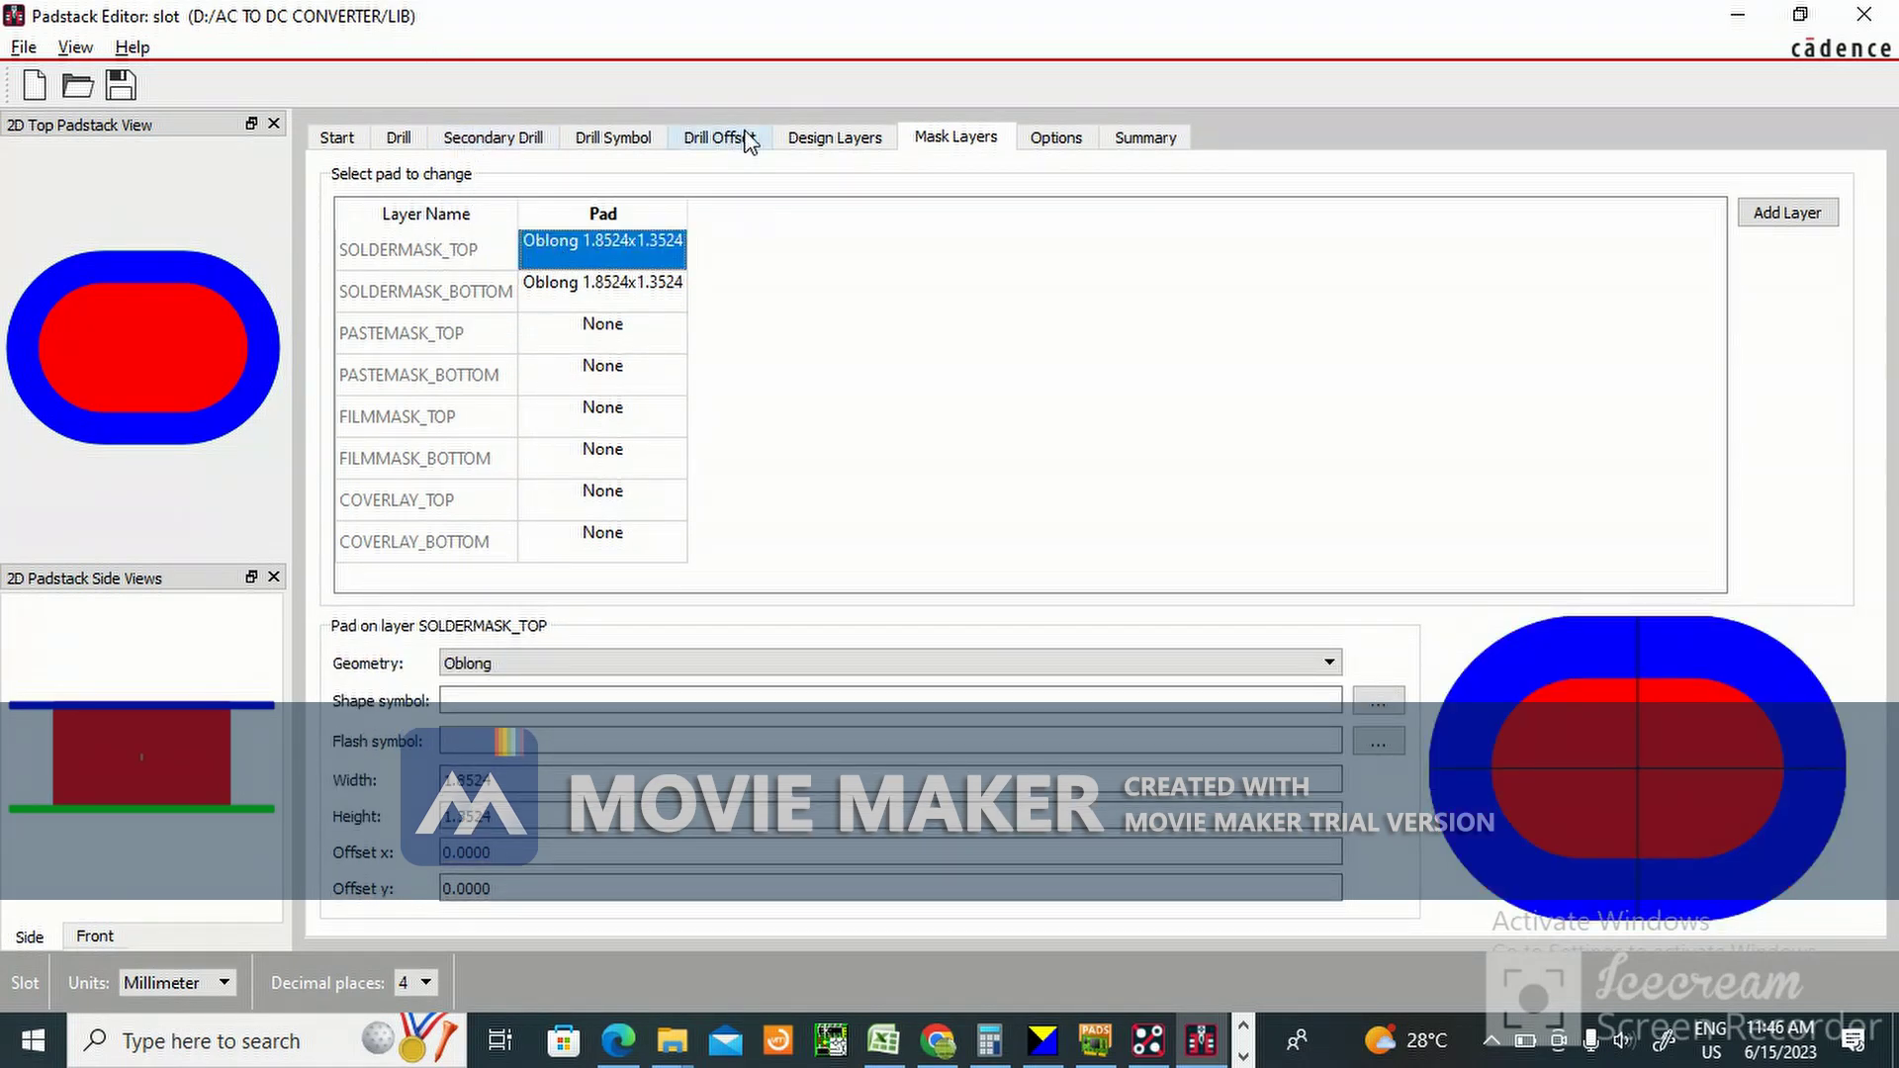
{"action": "left_click", "coordinate": [834, 150]}
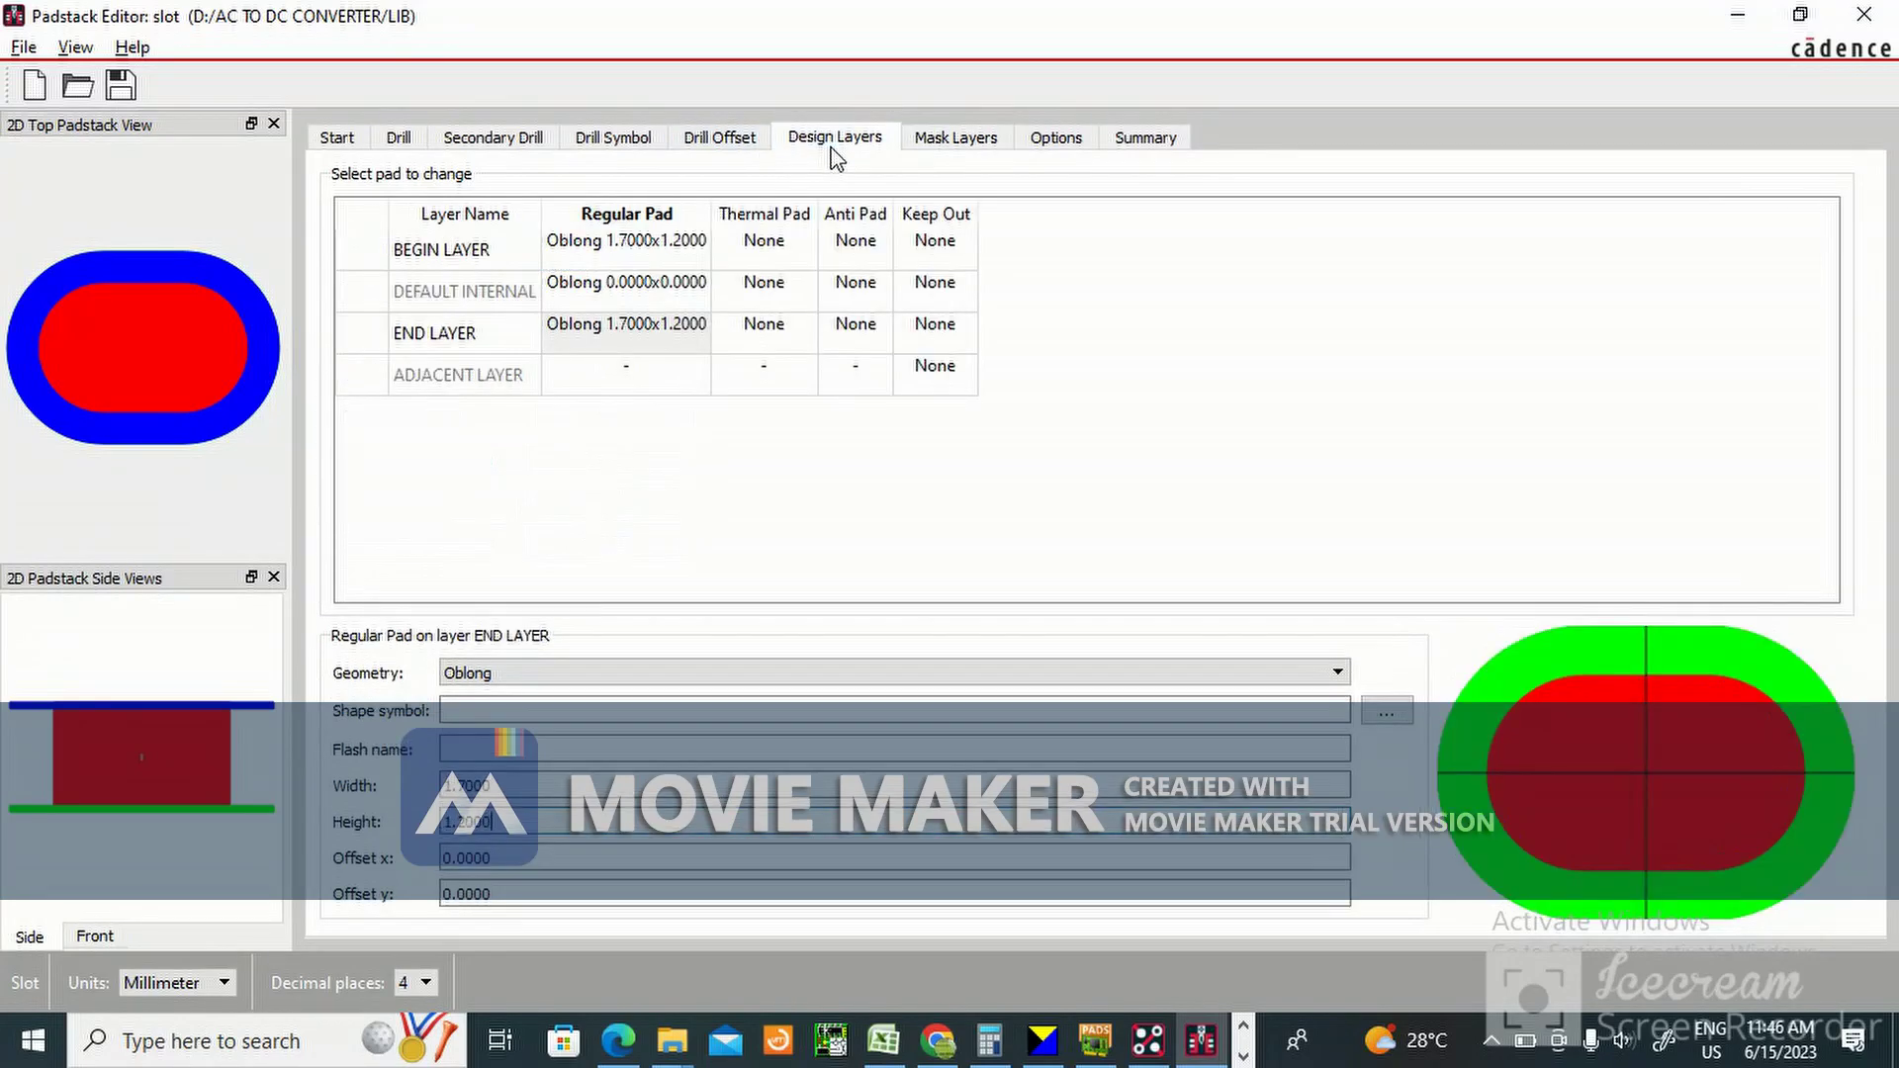
{"action": "left_click", "coordinate": [957, 138]}
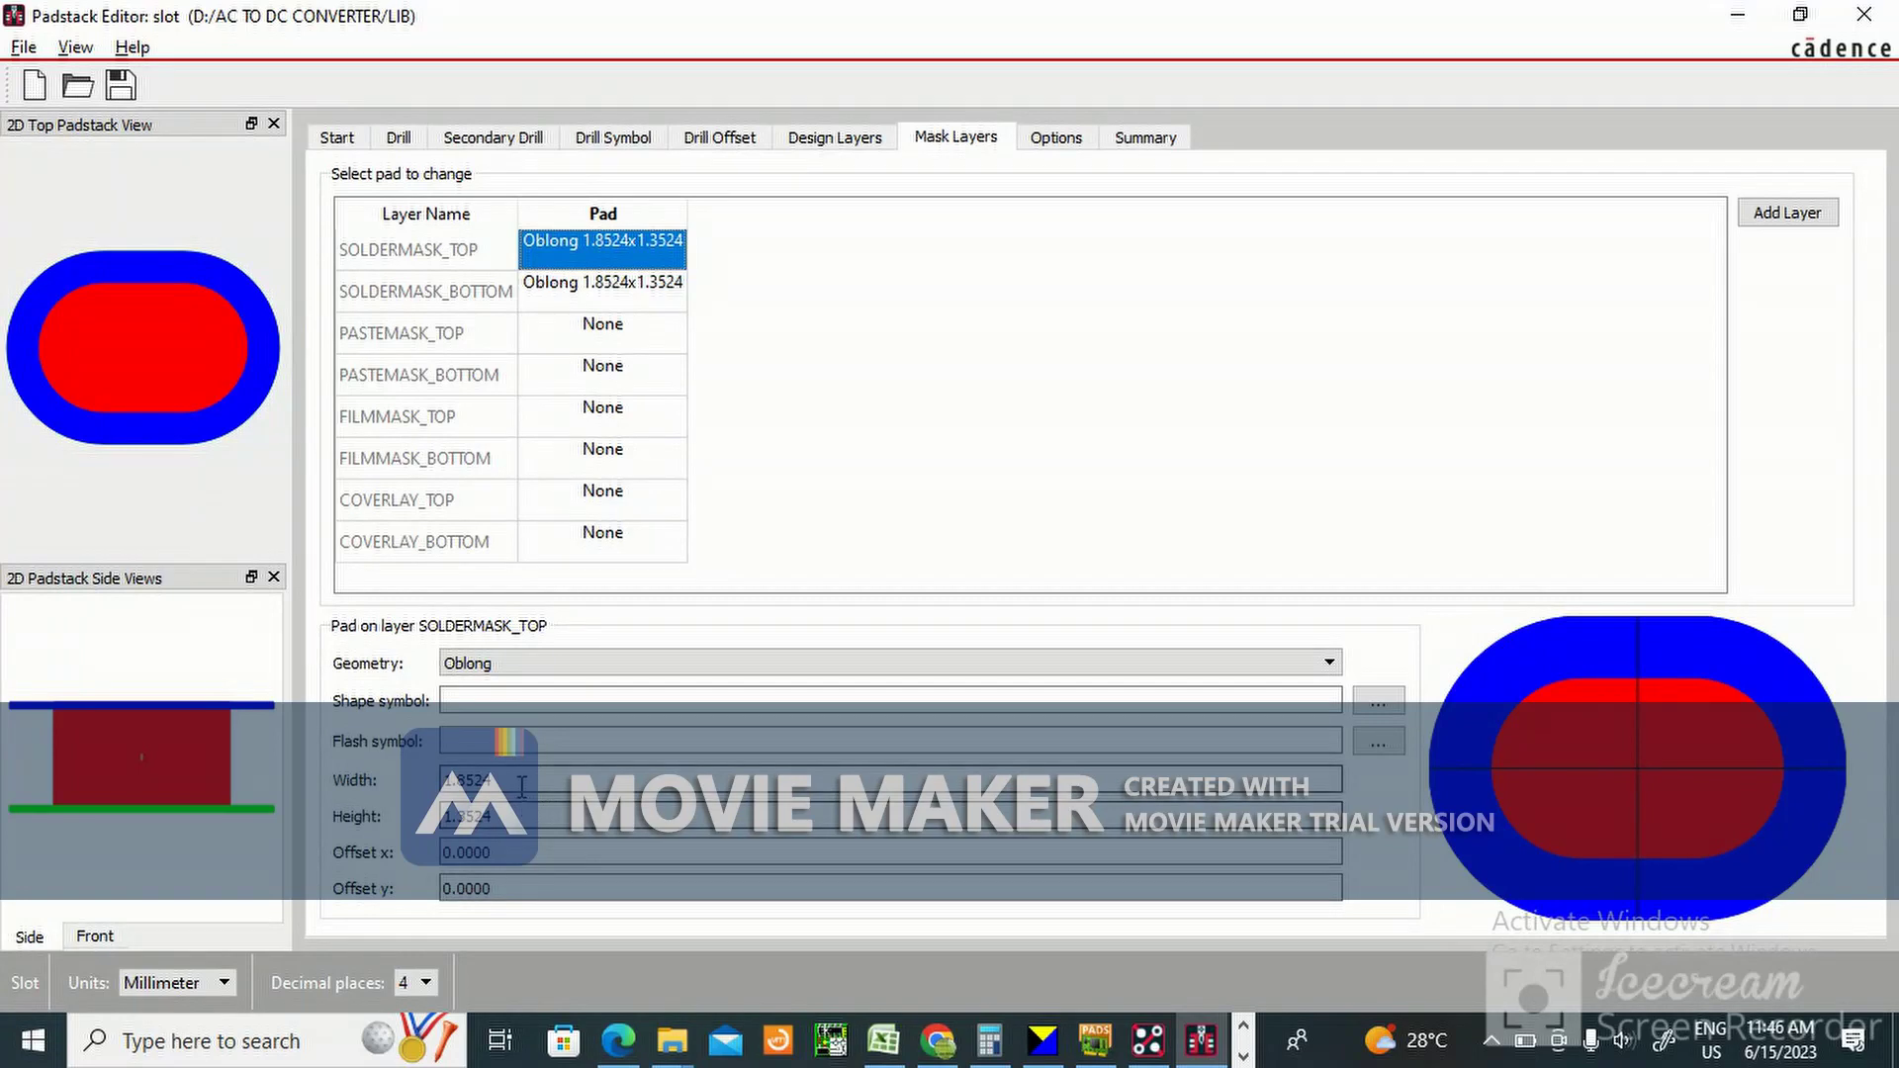
Make the PASTEMASK_TOP pad Oblong 1.7 x 1.2.
{"action": "left_click", "coordinate": [591, 332]}
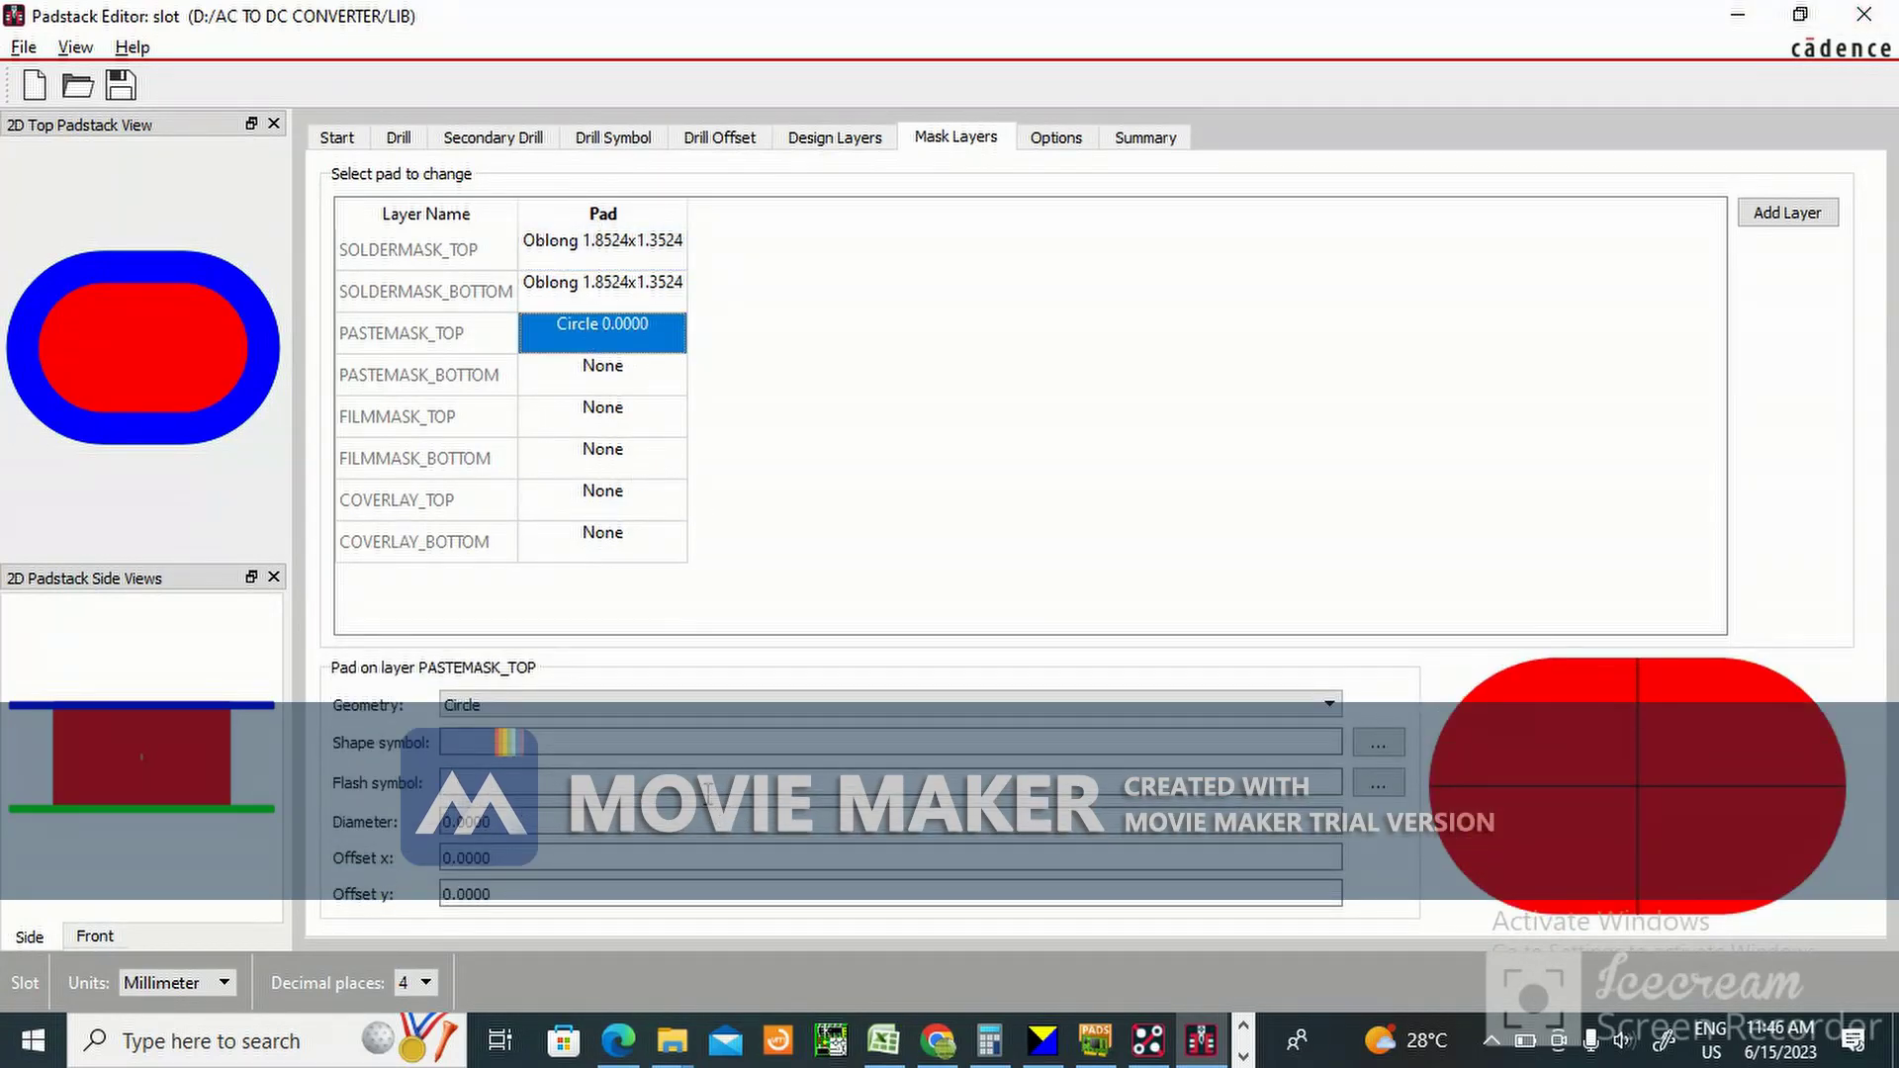
{"action": "left_click", "coordinate": [657, 704]}
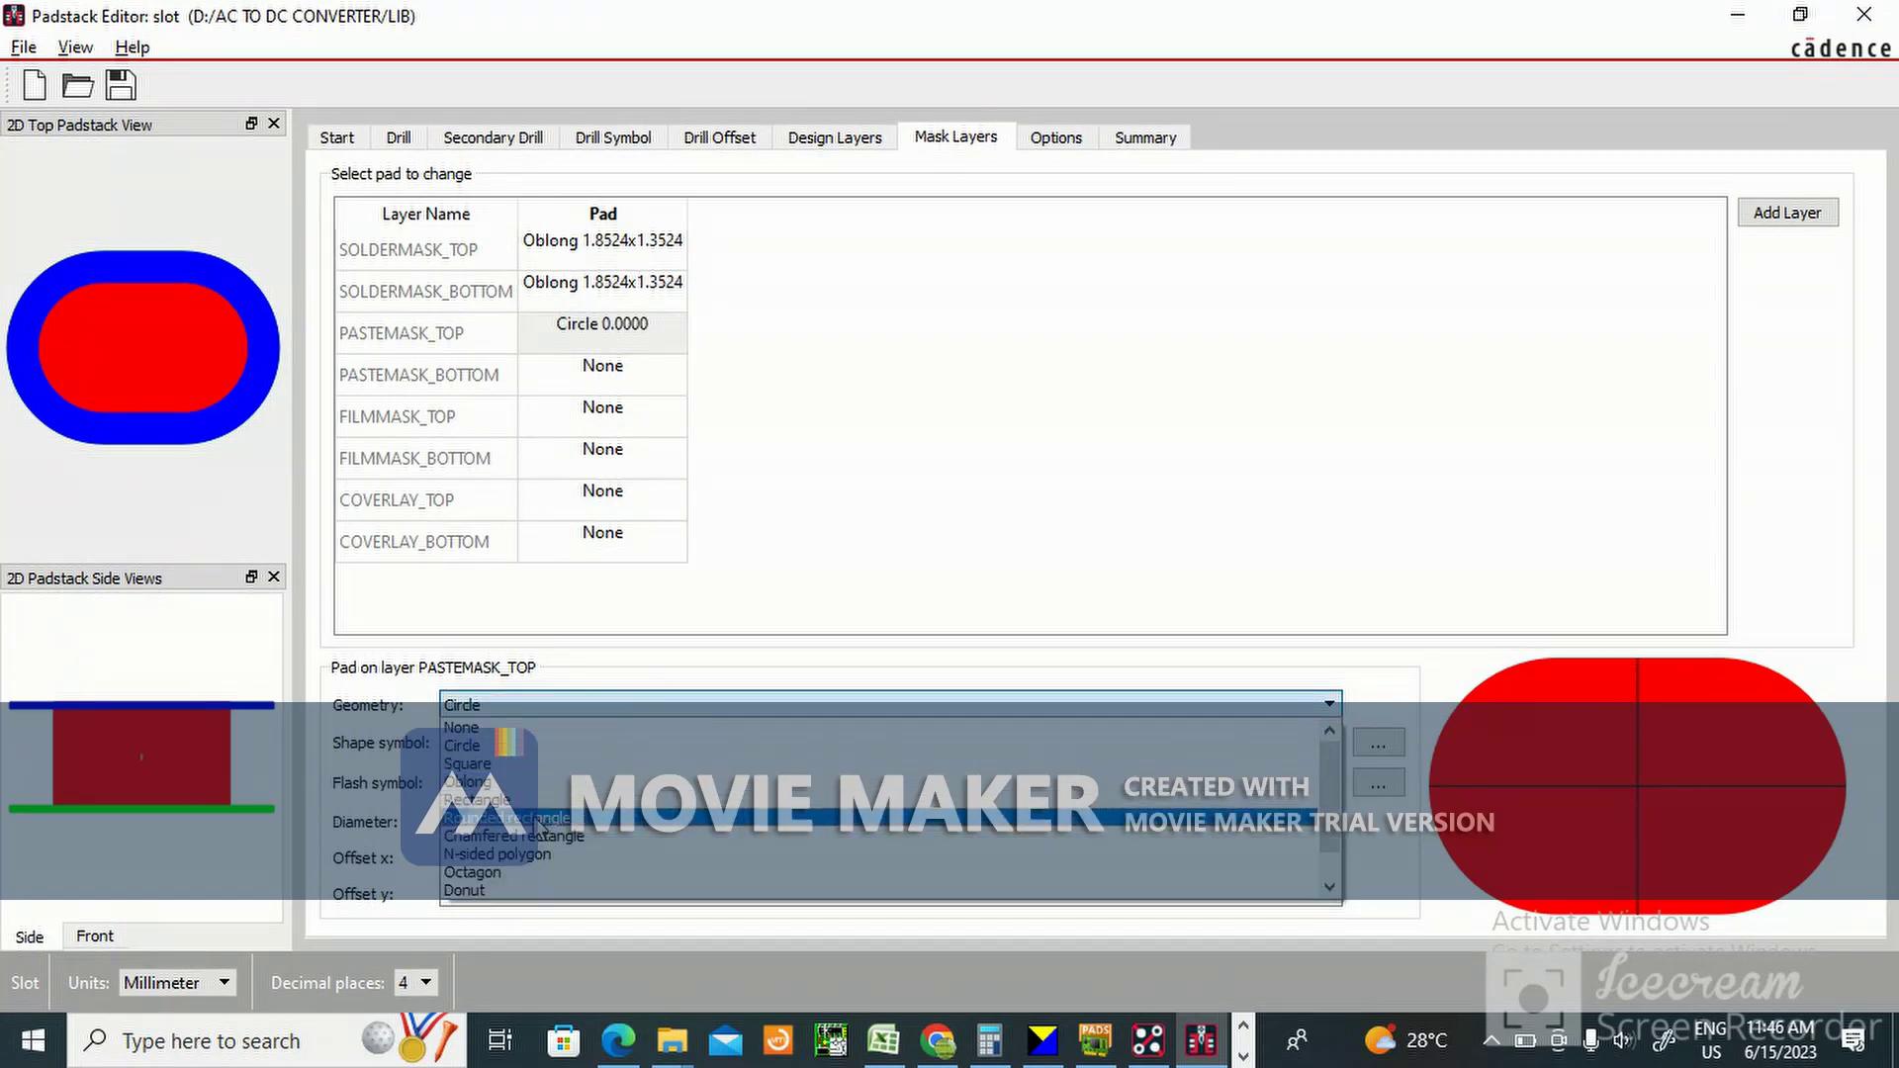
{"action": "left_click", "coordinate": [539, 782]}
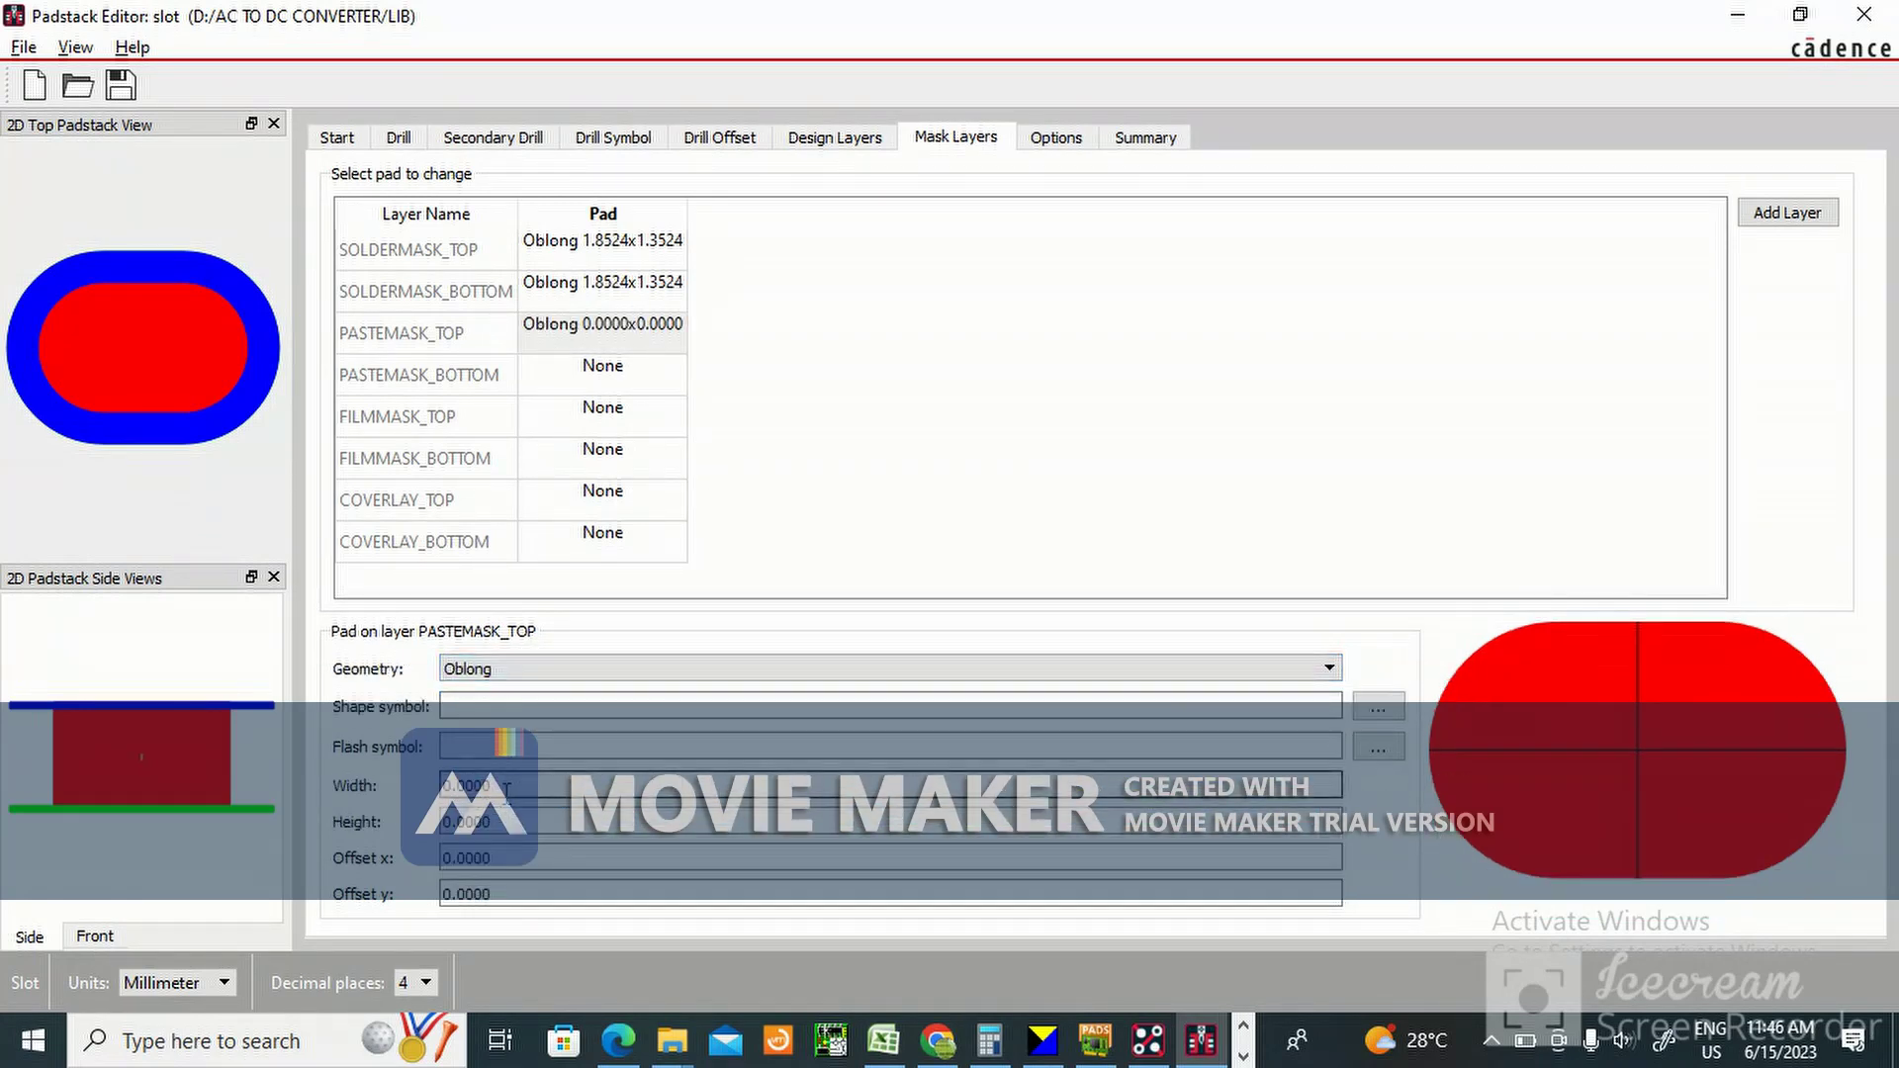
{"action": "type", "text": "1."}
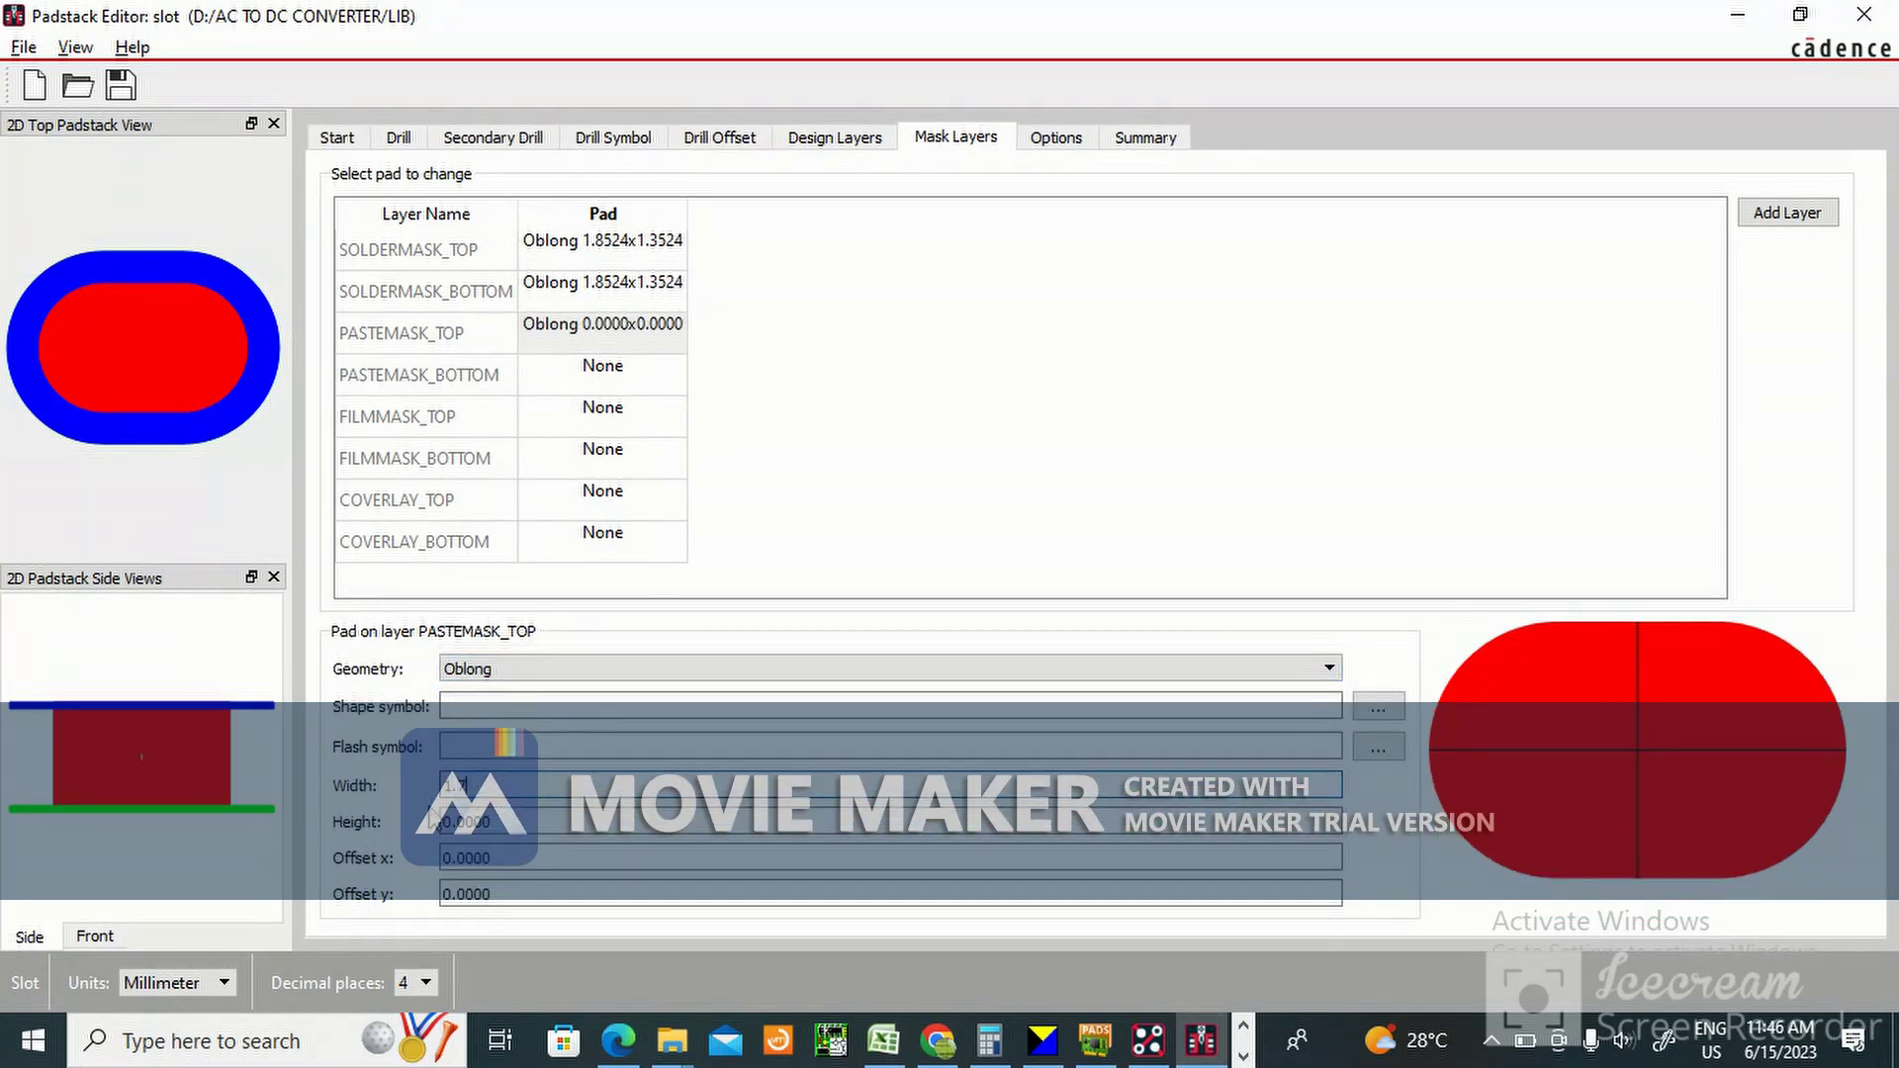
{"action": "type", "text": "7"}
{"action": "key", "text": "Tab"}
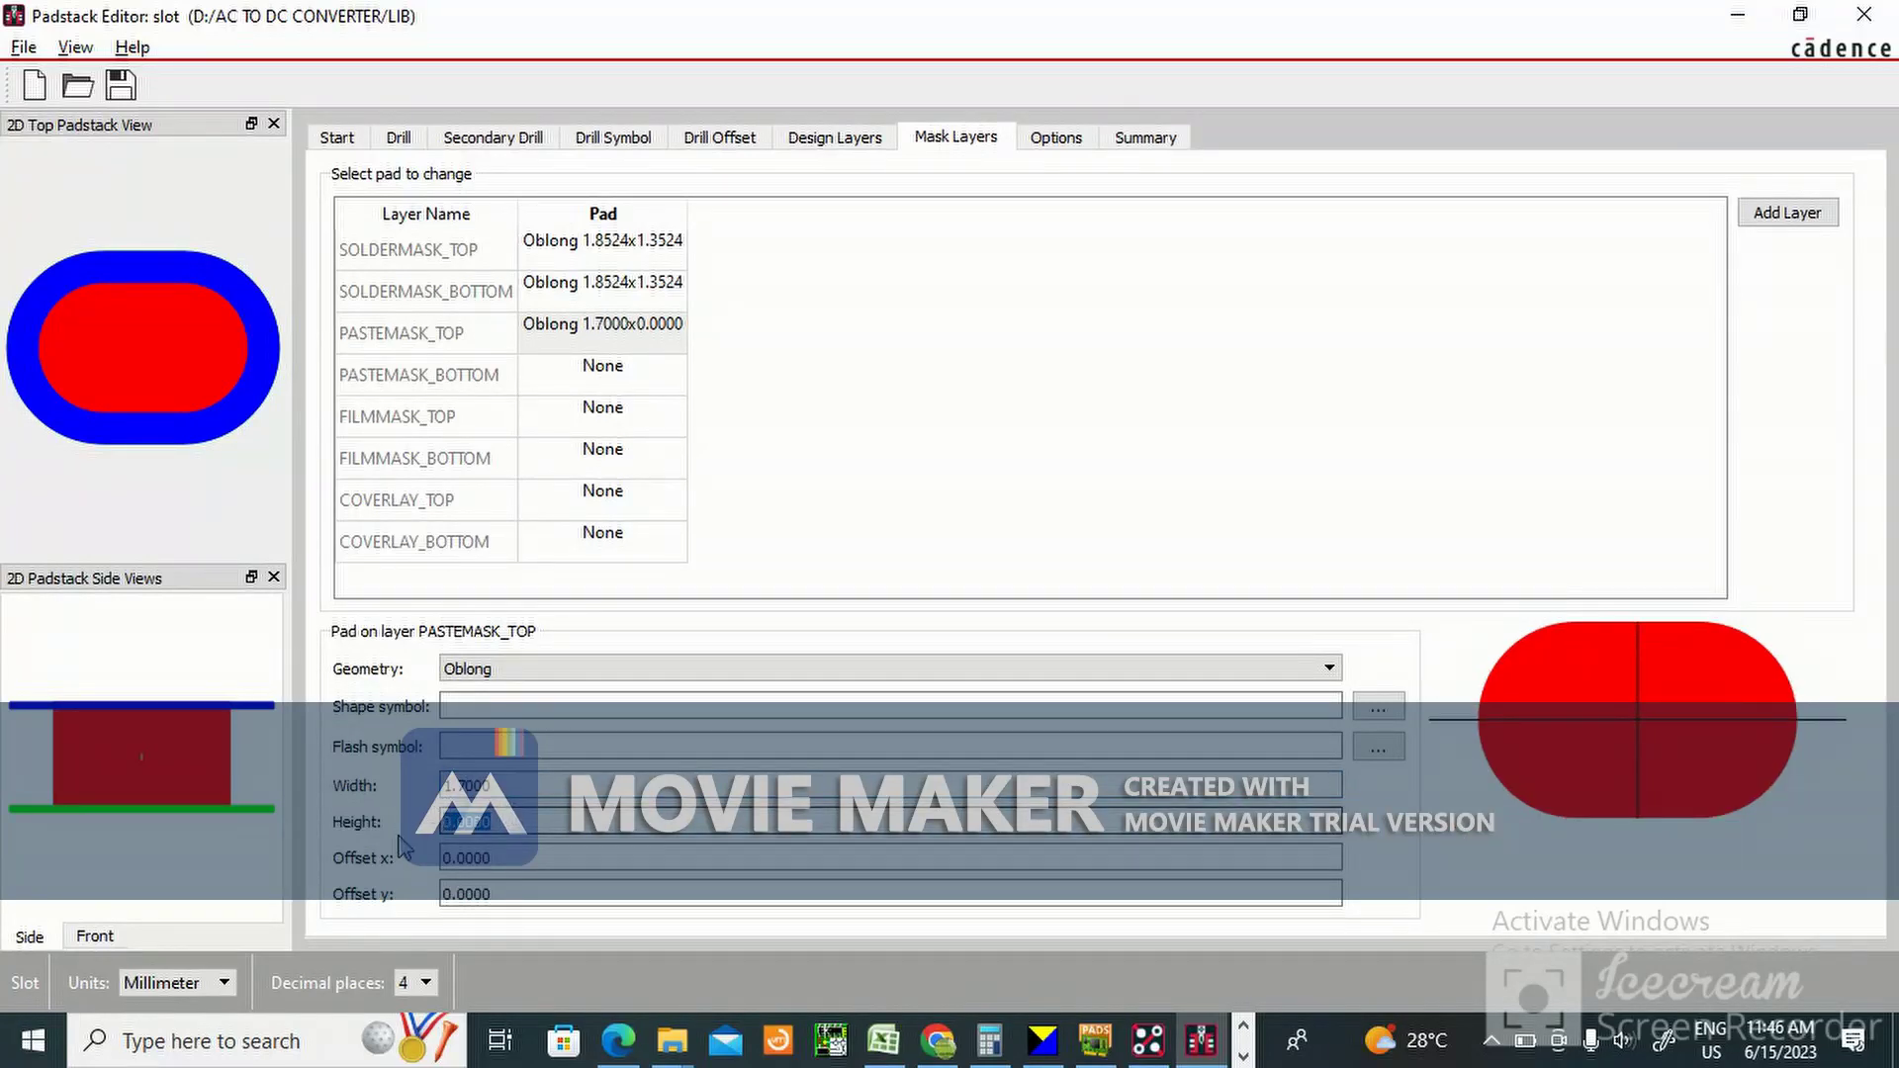
{"action": "type", "text": "1.2"}
{"action": "left_click", "coordinate": [584, 330]}
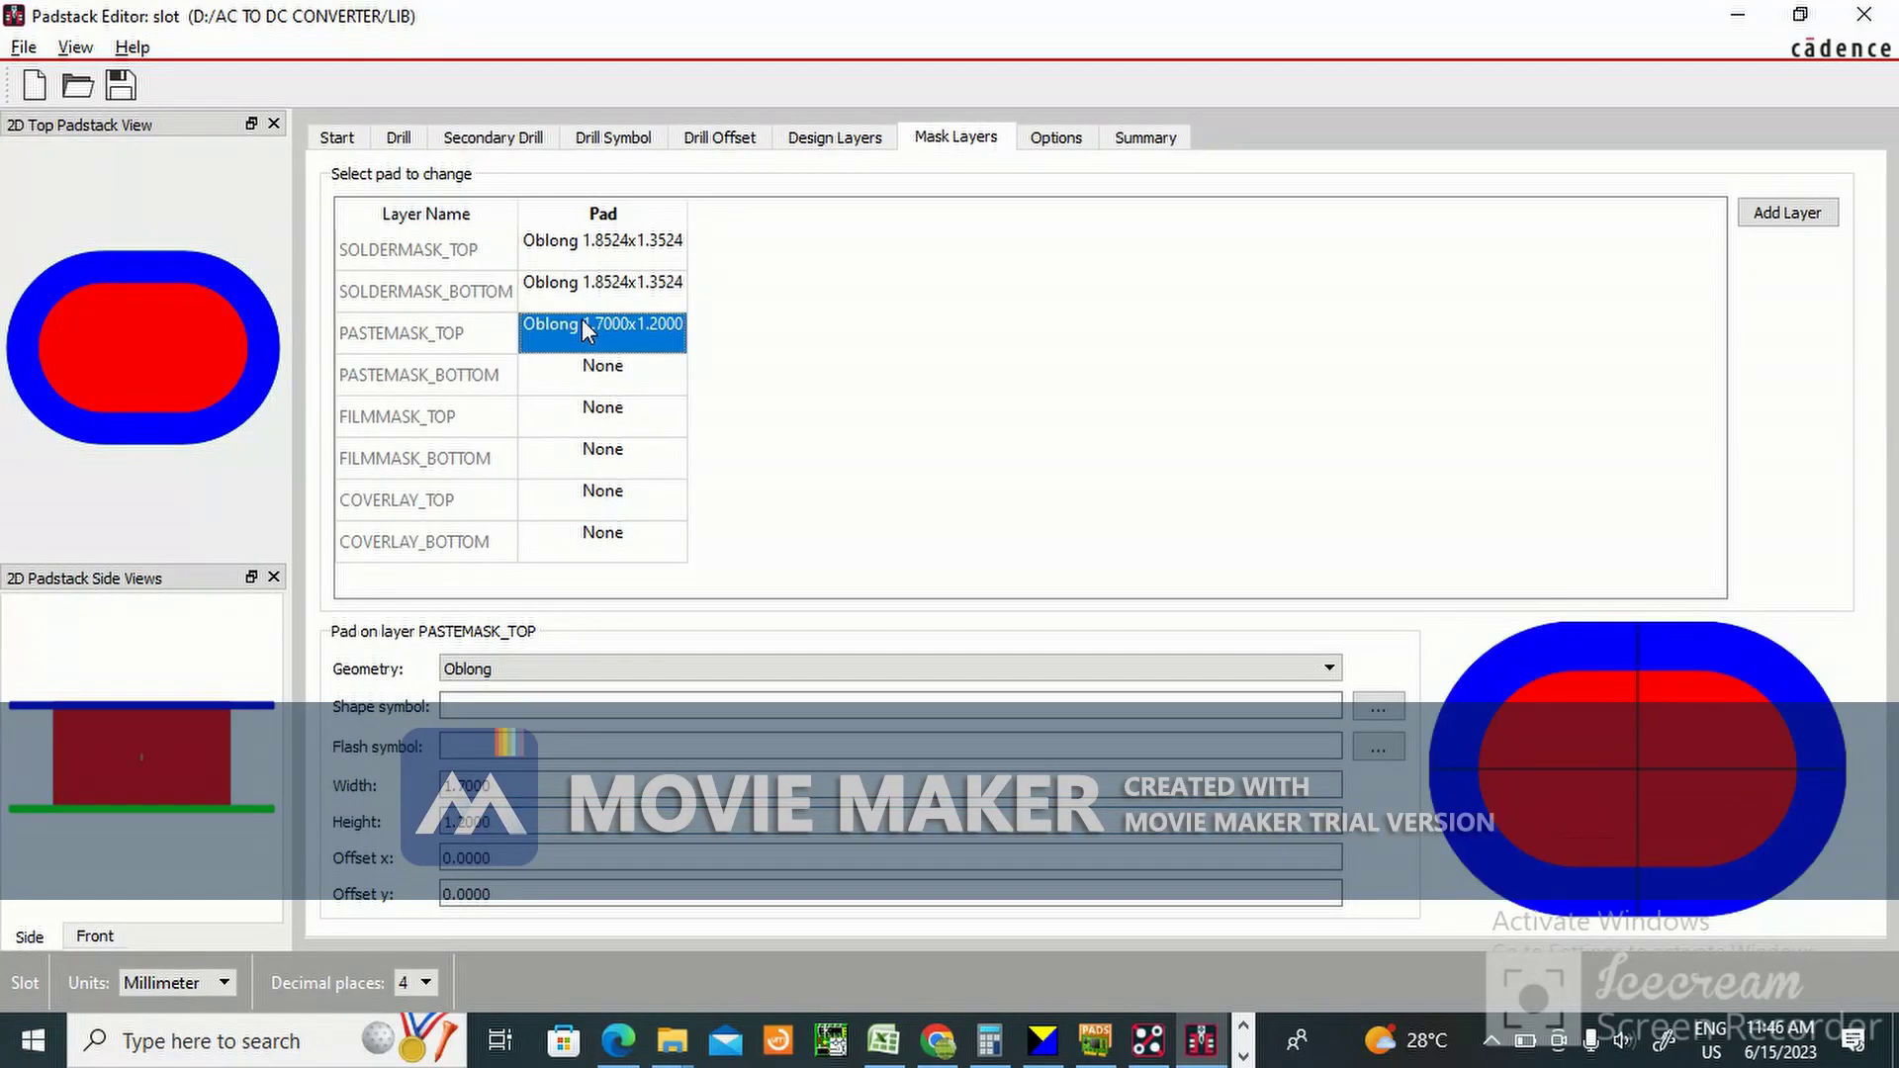
Make the PASTEMASK_BOTTOM pad Oblong 1.7 x 1.2.
{"action": "left_click", "coordinate": [606, 373]}
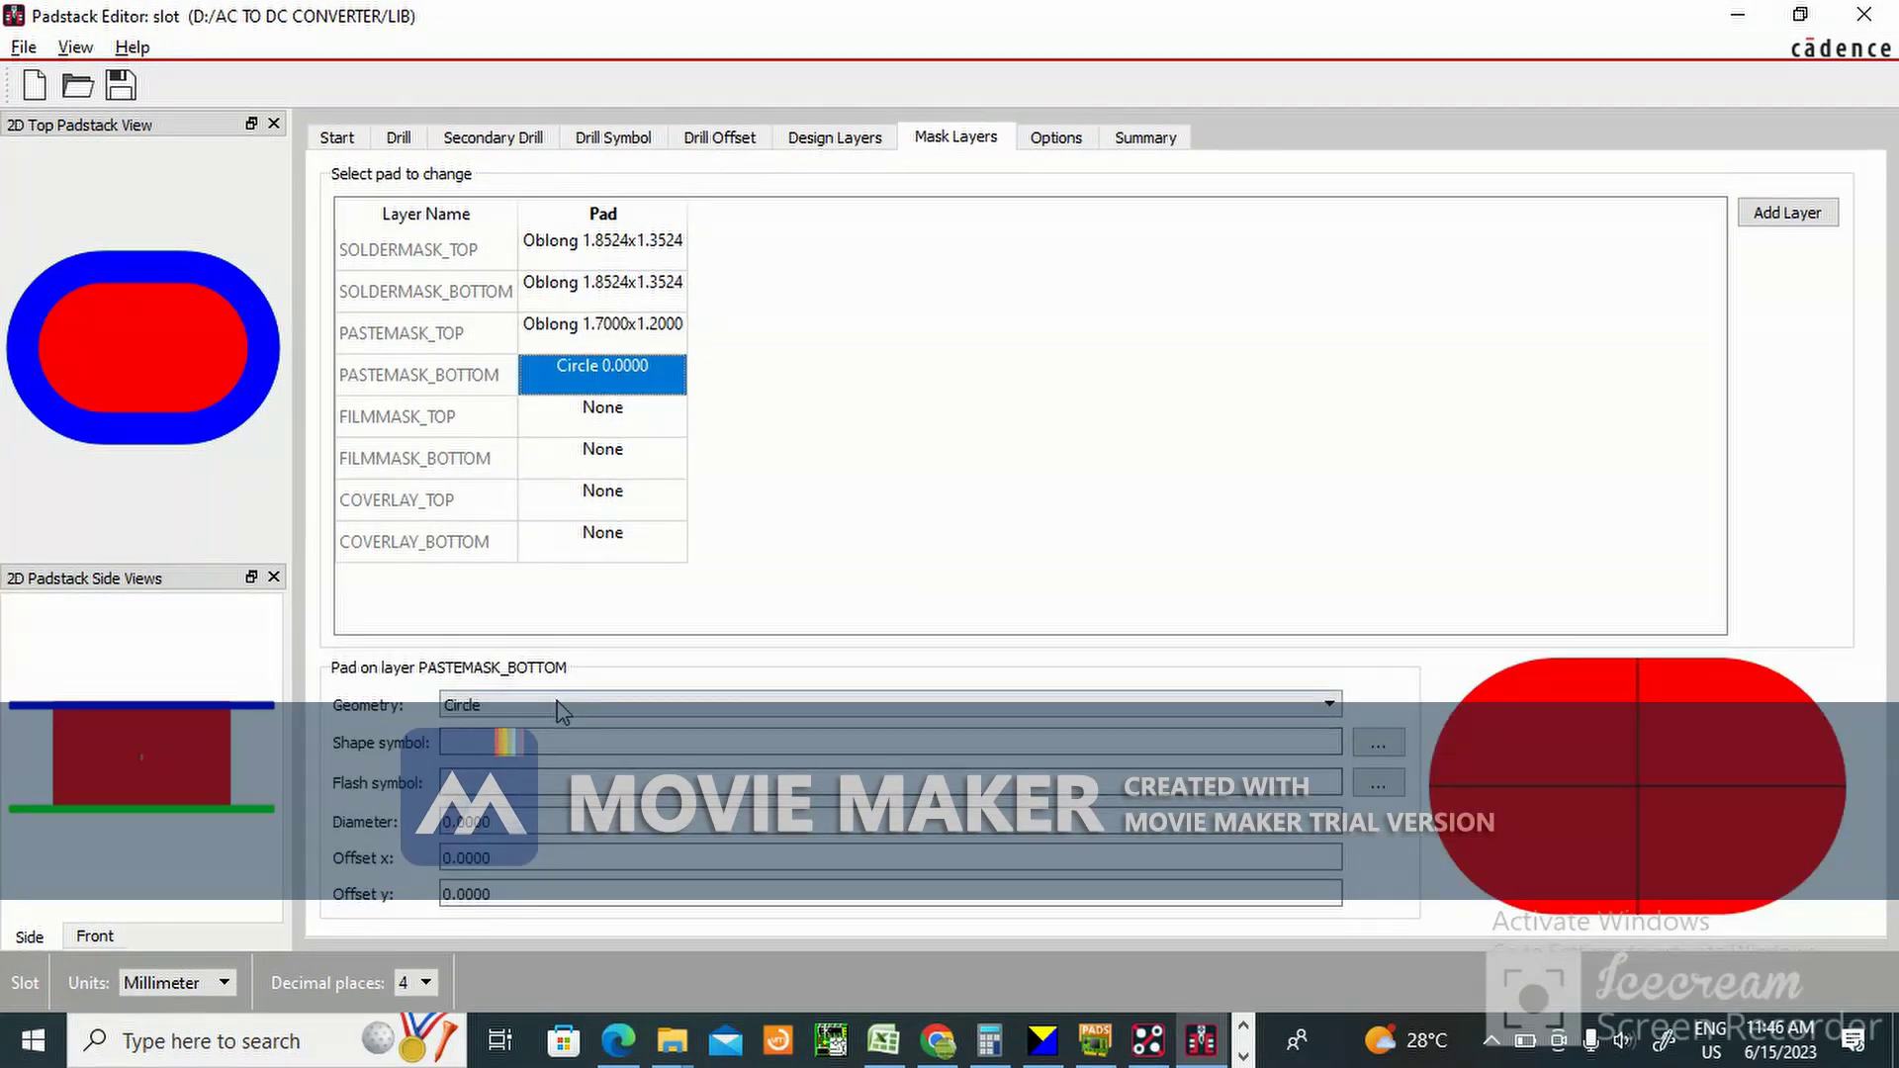
{"action": "left_click", "coordinate": [560, 702]}
{"action": "left_click", "coordinate": [512, 774]}
{"action": "left_click_drag", "start_coordinate": [512, 776], "coordinate": [453, 787]}
{"action": "type", "text": "1.7"}
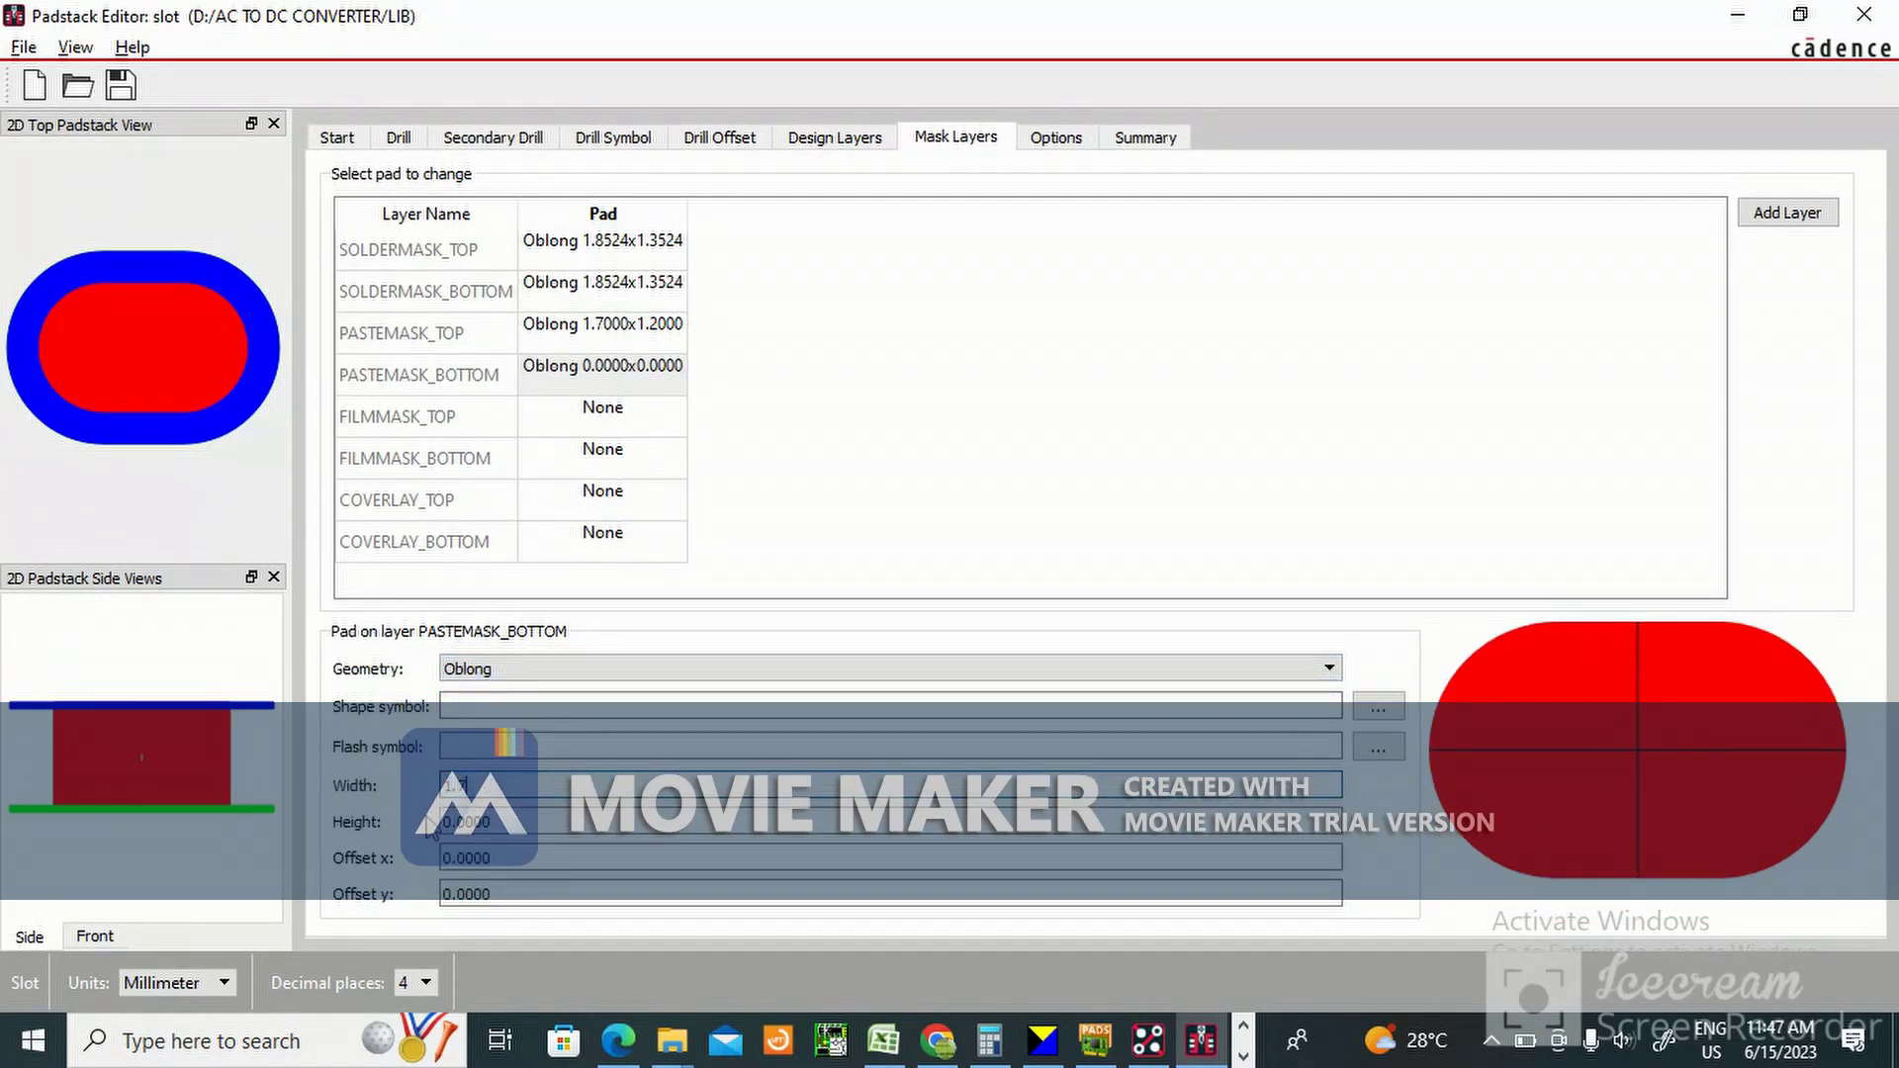
{"action": "key", "text": "Tab"}
{"action": "type", "text": "1"}
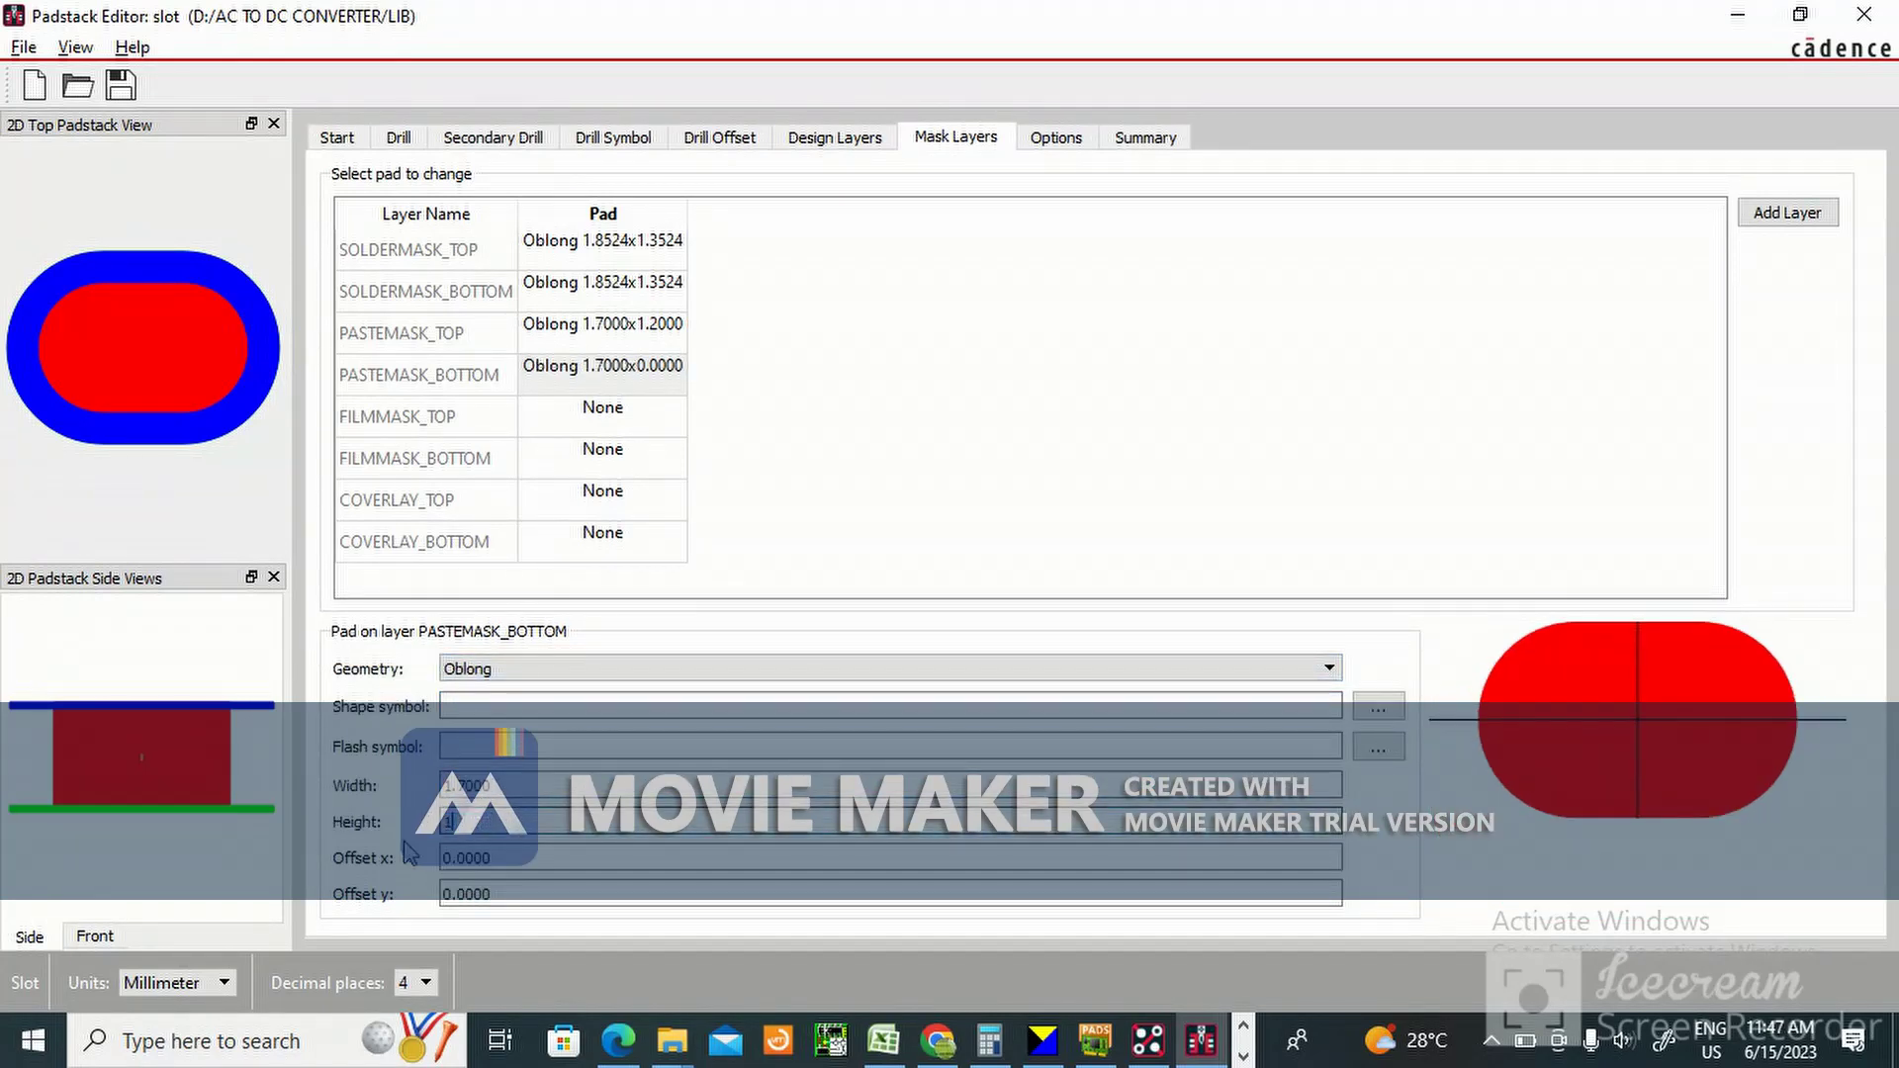
{"action": "type", "text": ".2"}
{"action": "left_click", "coordinate": [659, 368]}
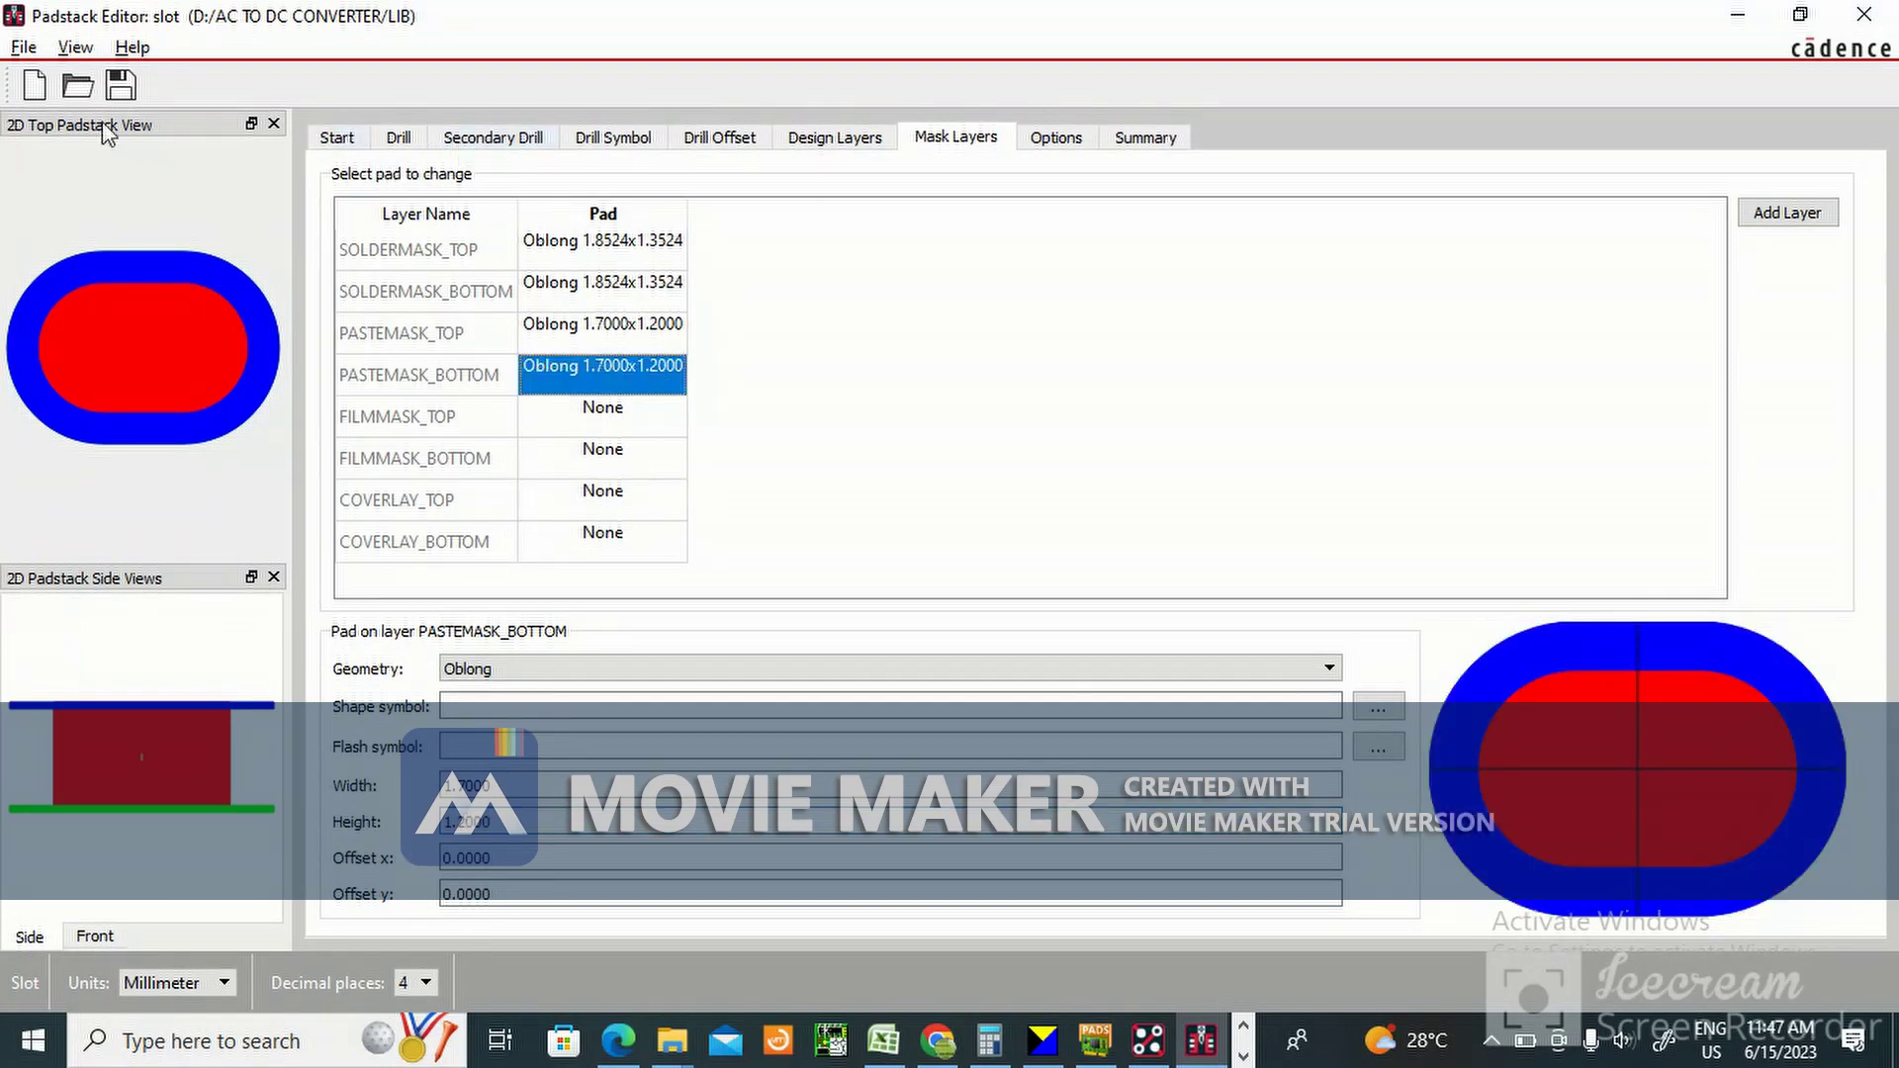
{"action": "left_click", "coordinate": [35, 87]}
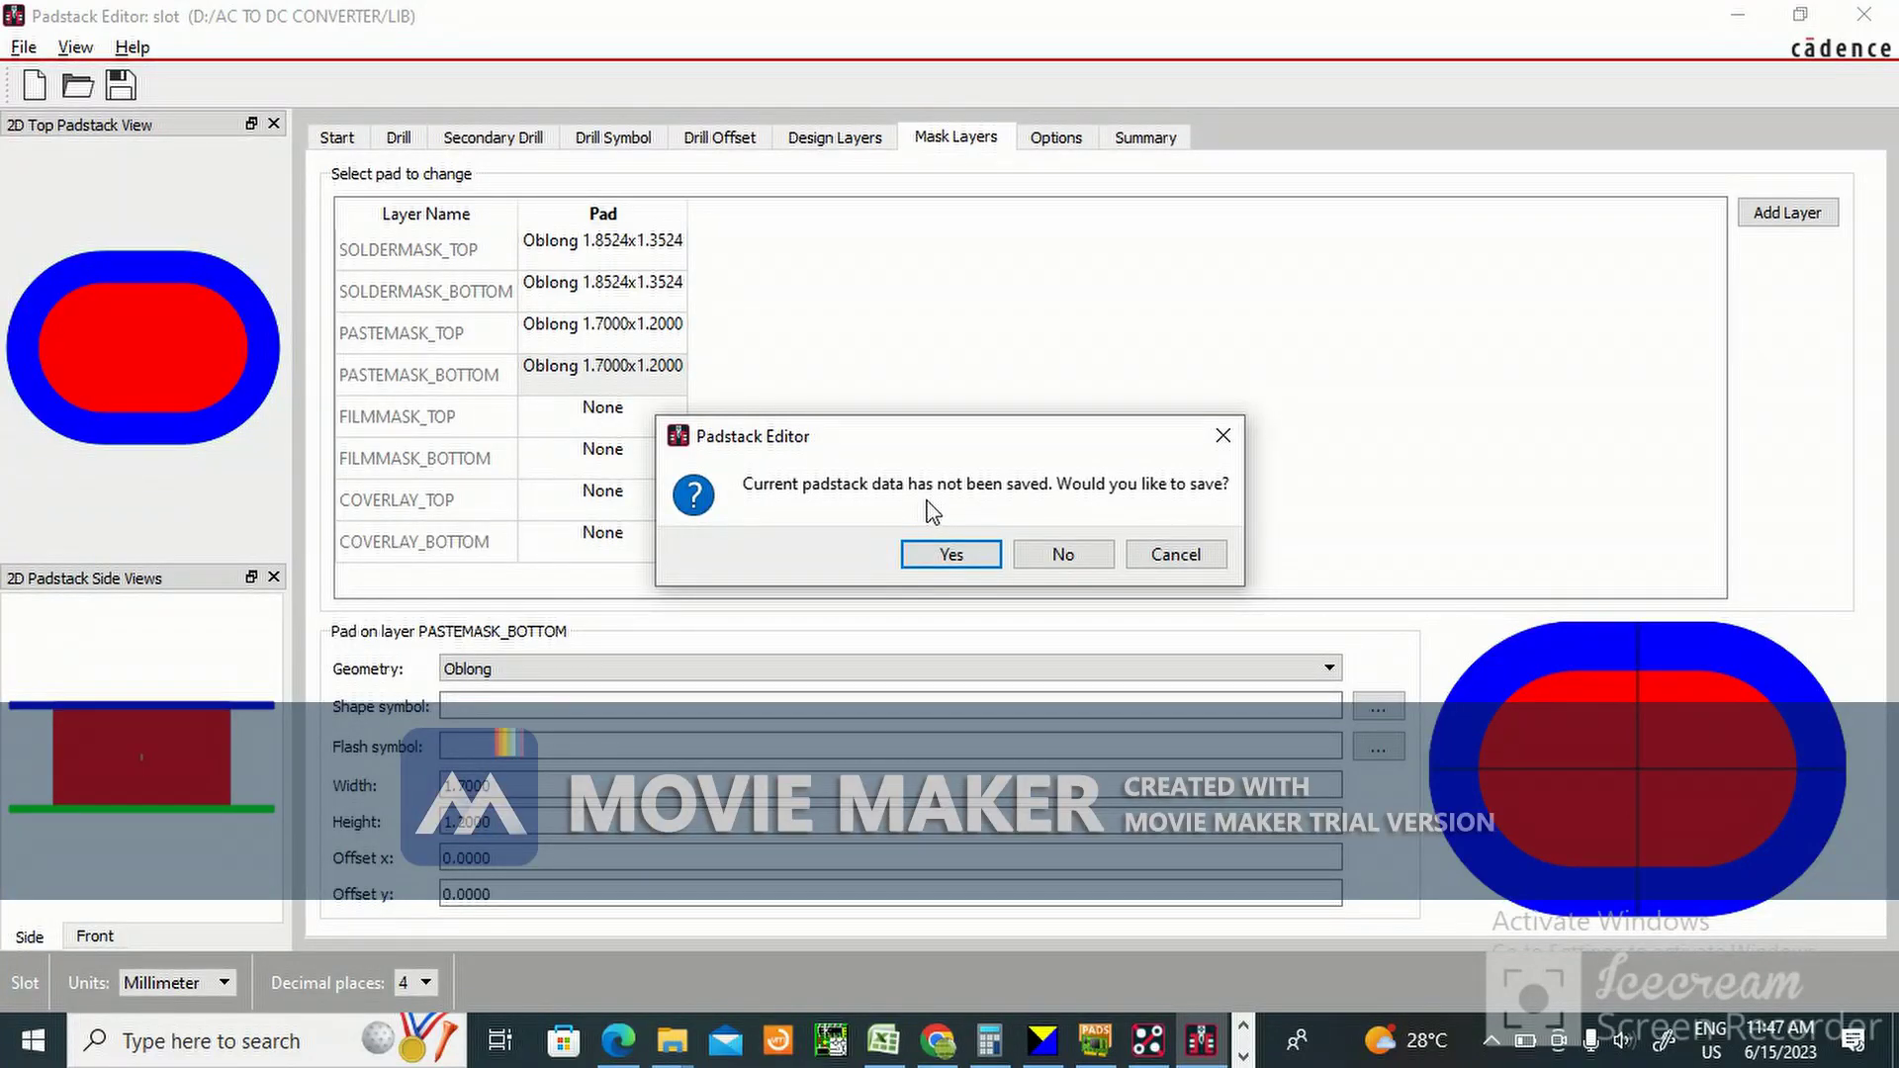
{"action": "left_click", "coordinate": [1224, 436]}
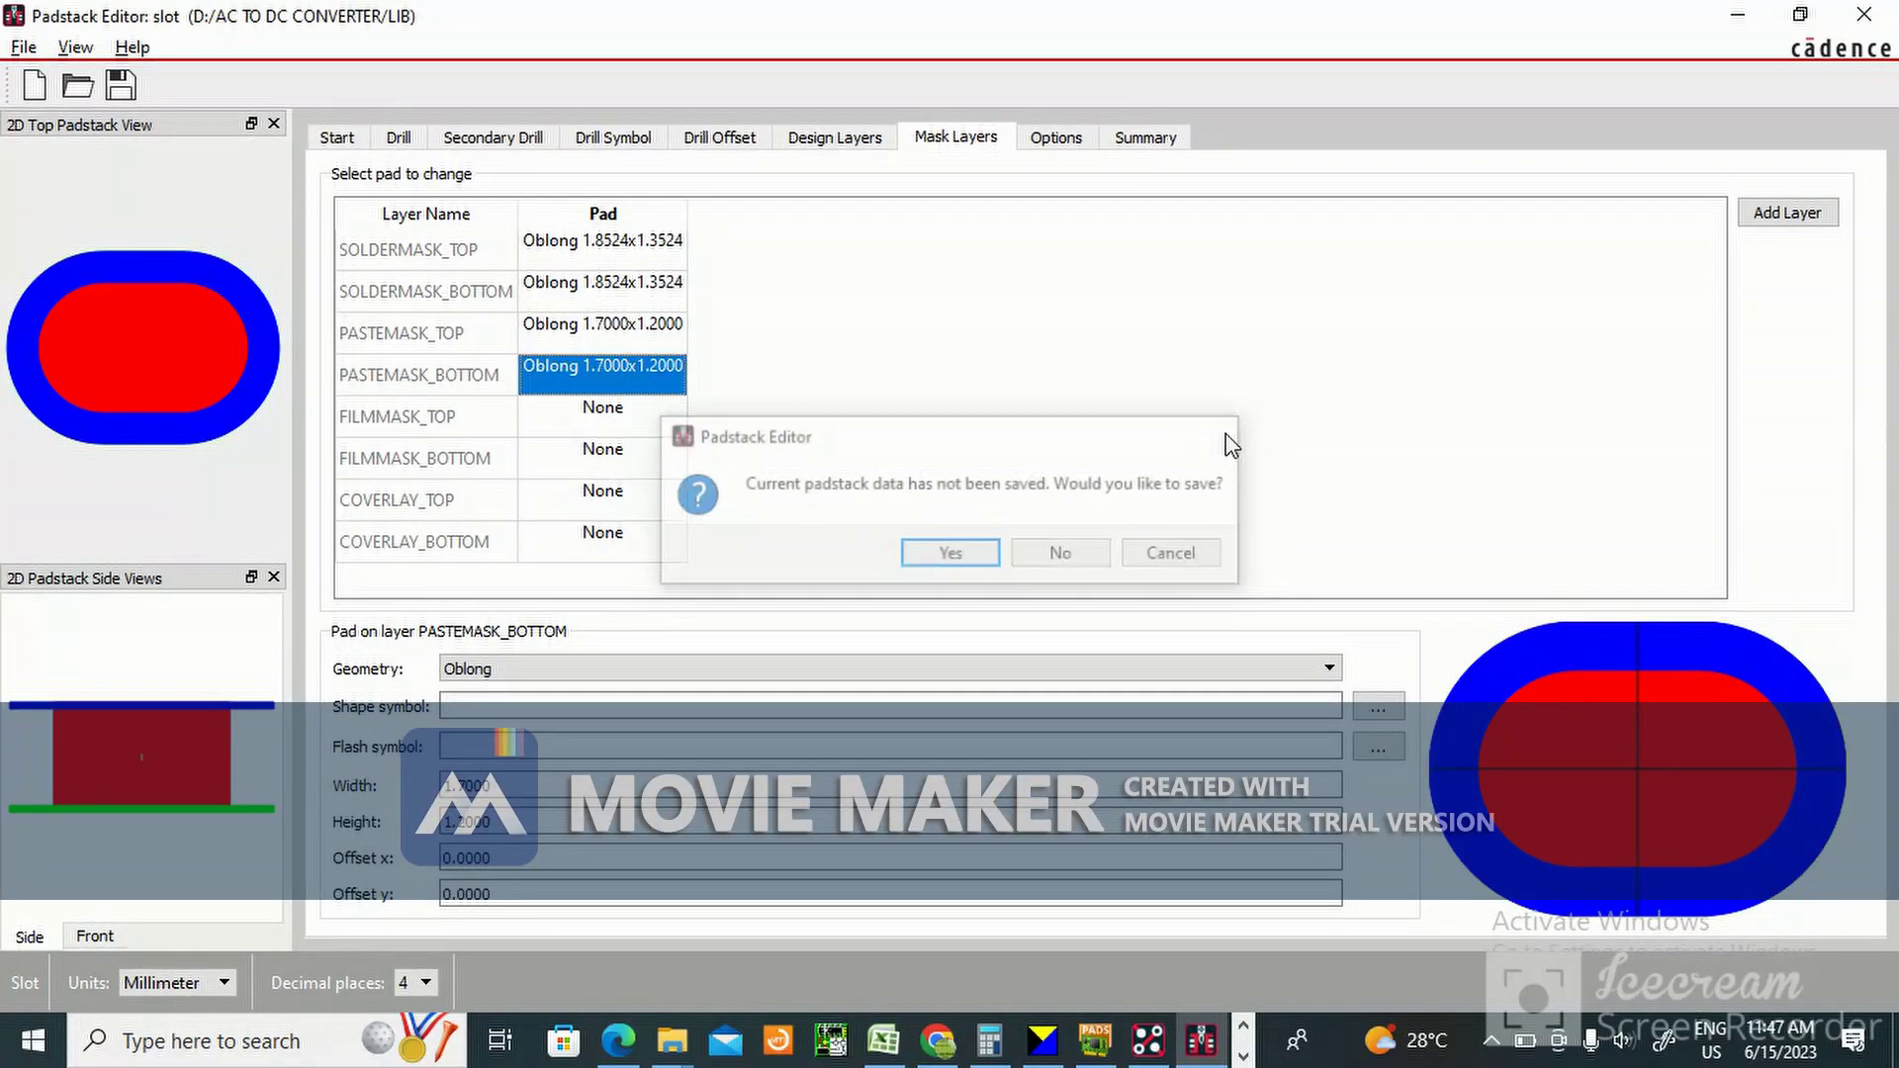
{"action": "left_click", "coordinate": [23, 49]}
{"action": "left_click", "coordinate": [79, 277]}
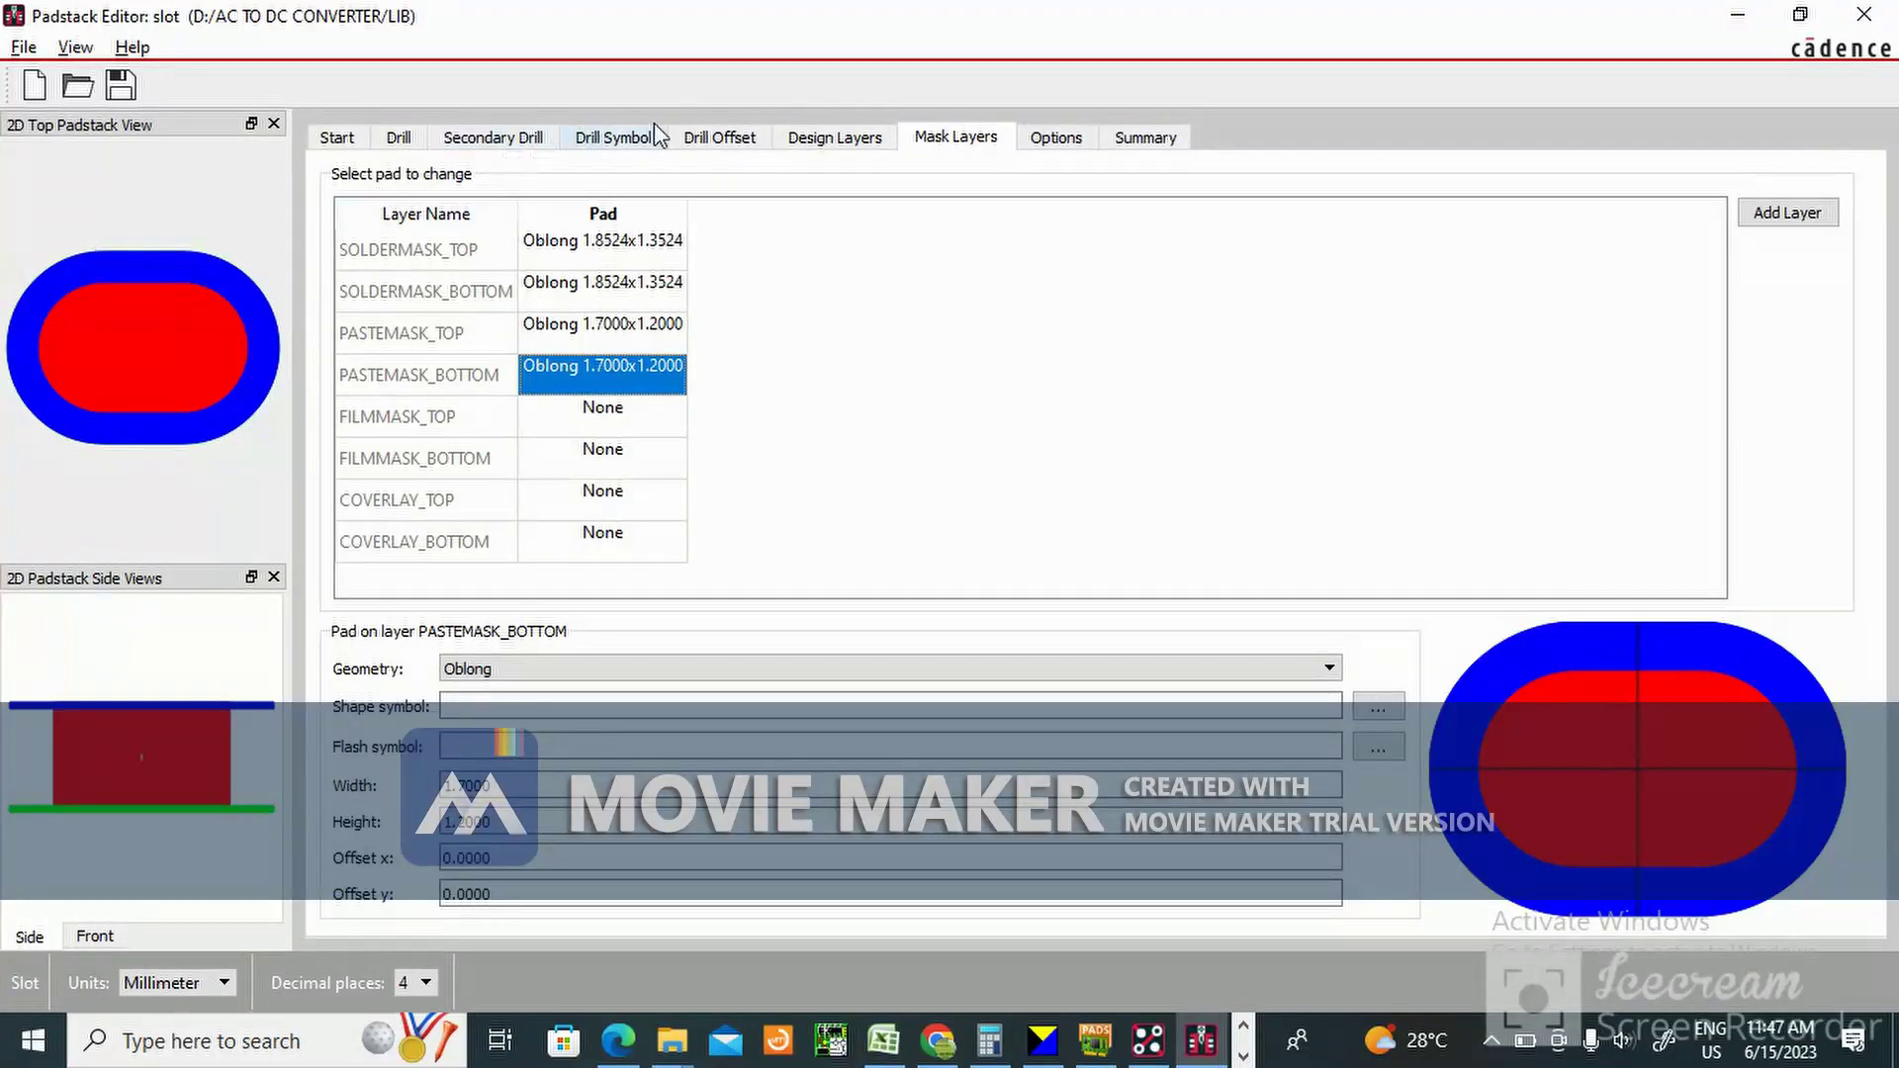
Clear the DEFAULT INTERNAL regular pad and reset it to a circle.
{"action": "left_click", "coordinate": [835, 137]}
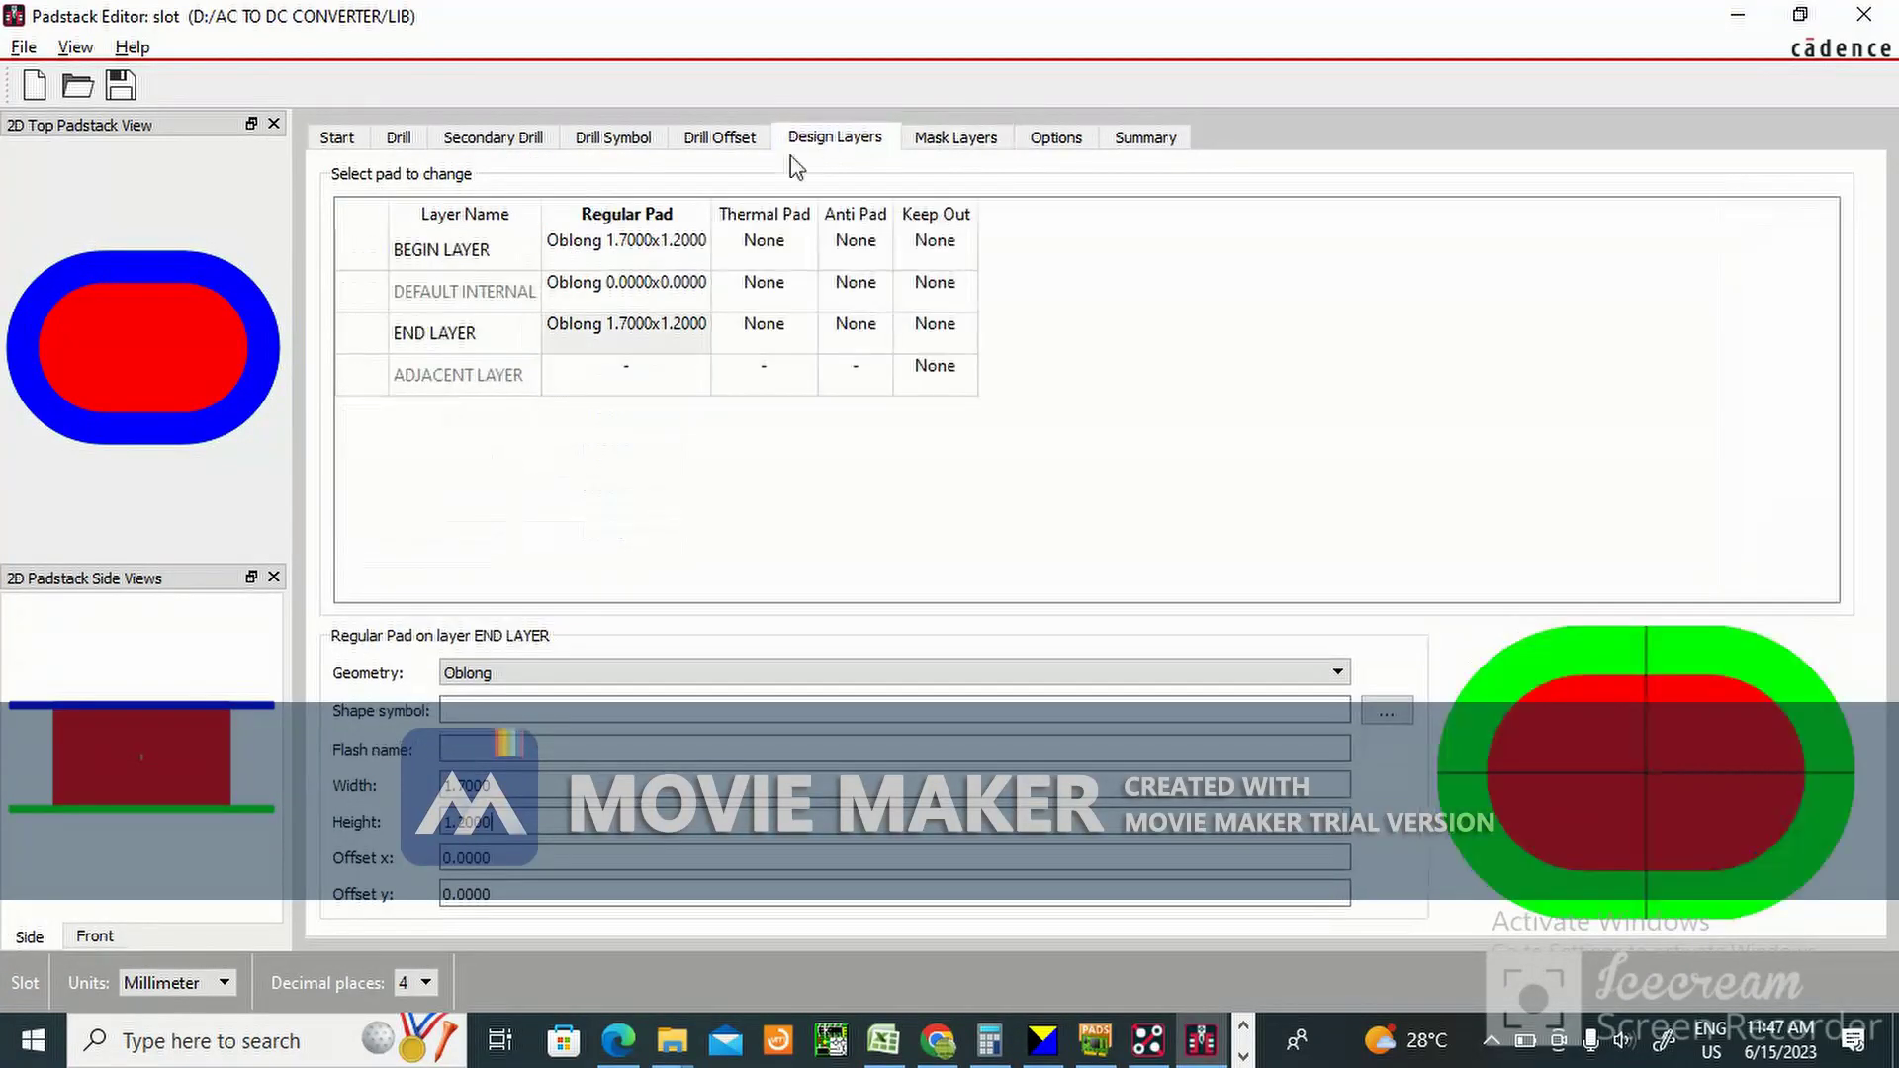
{"action": "left_click", "coordinate": [602, 286]}
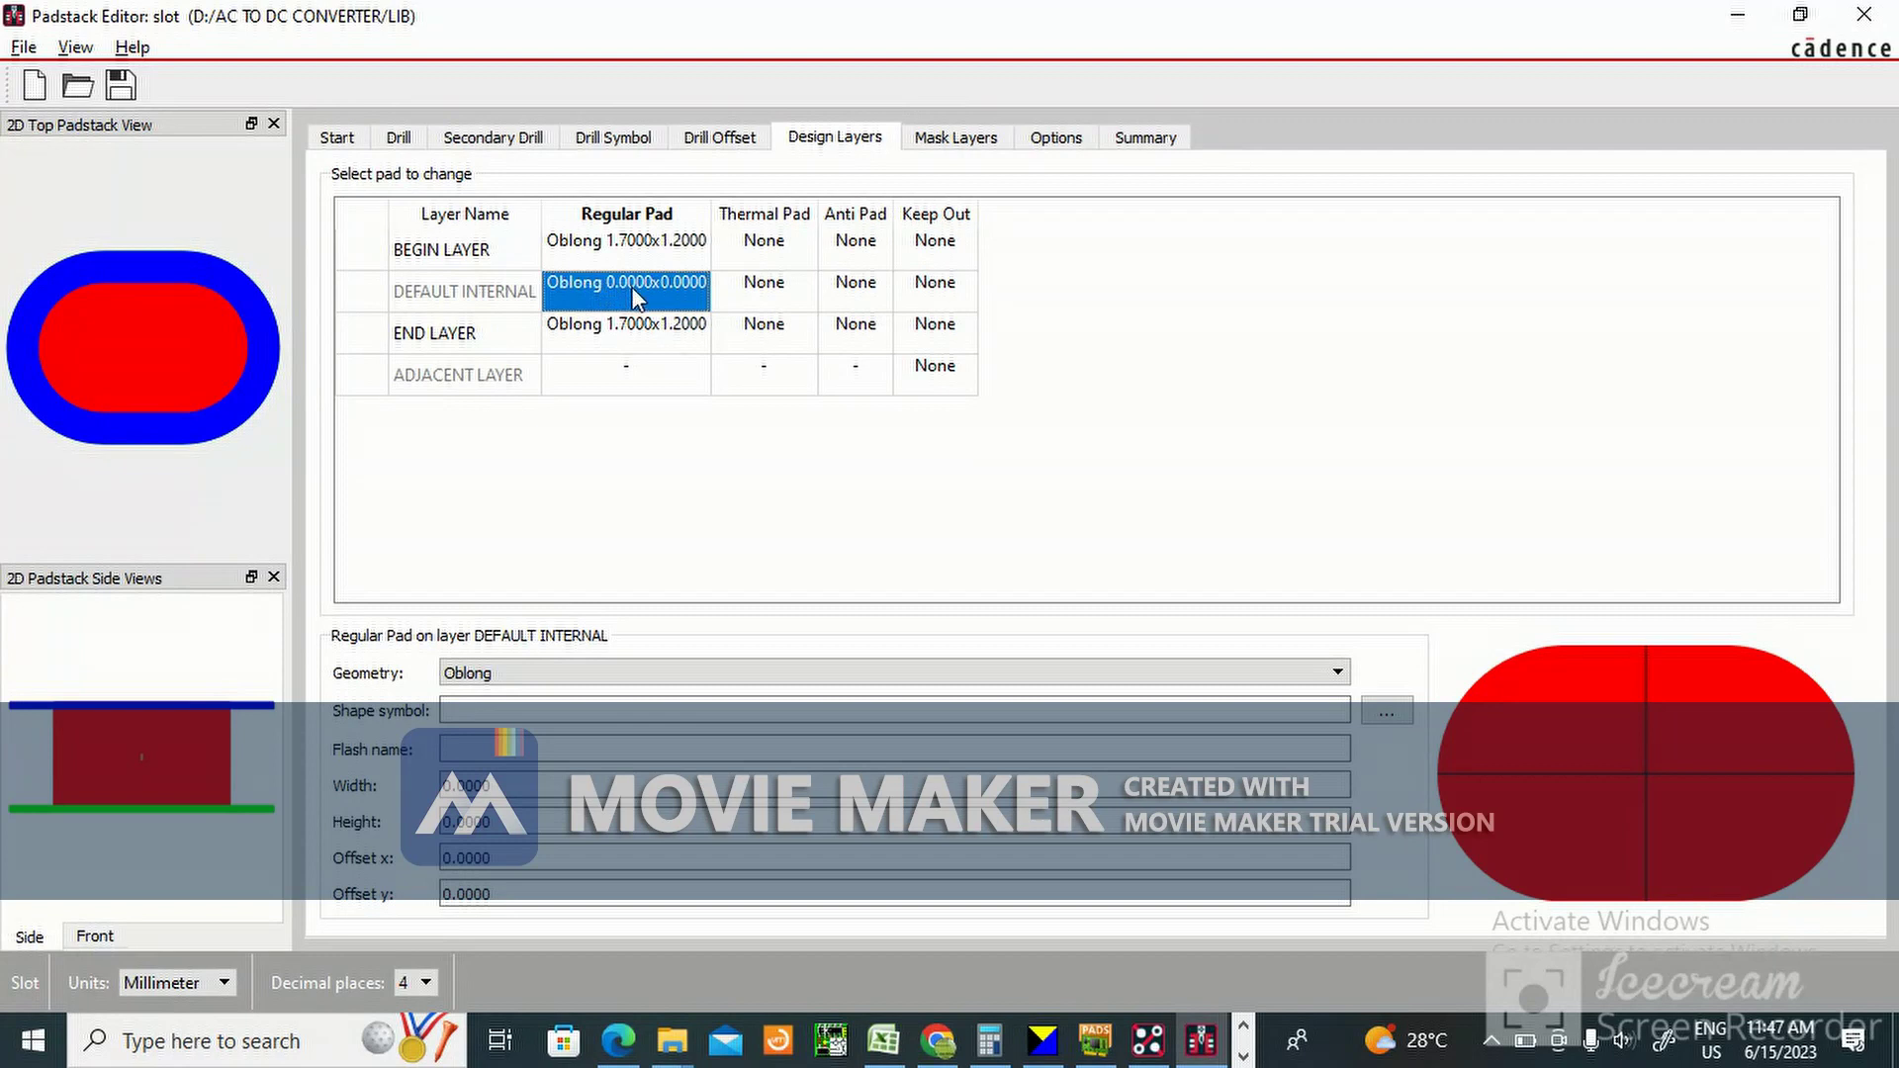
{"action": "left_click", "coordinate": [557, 672]}
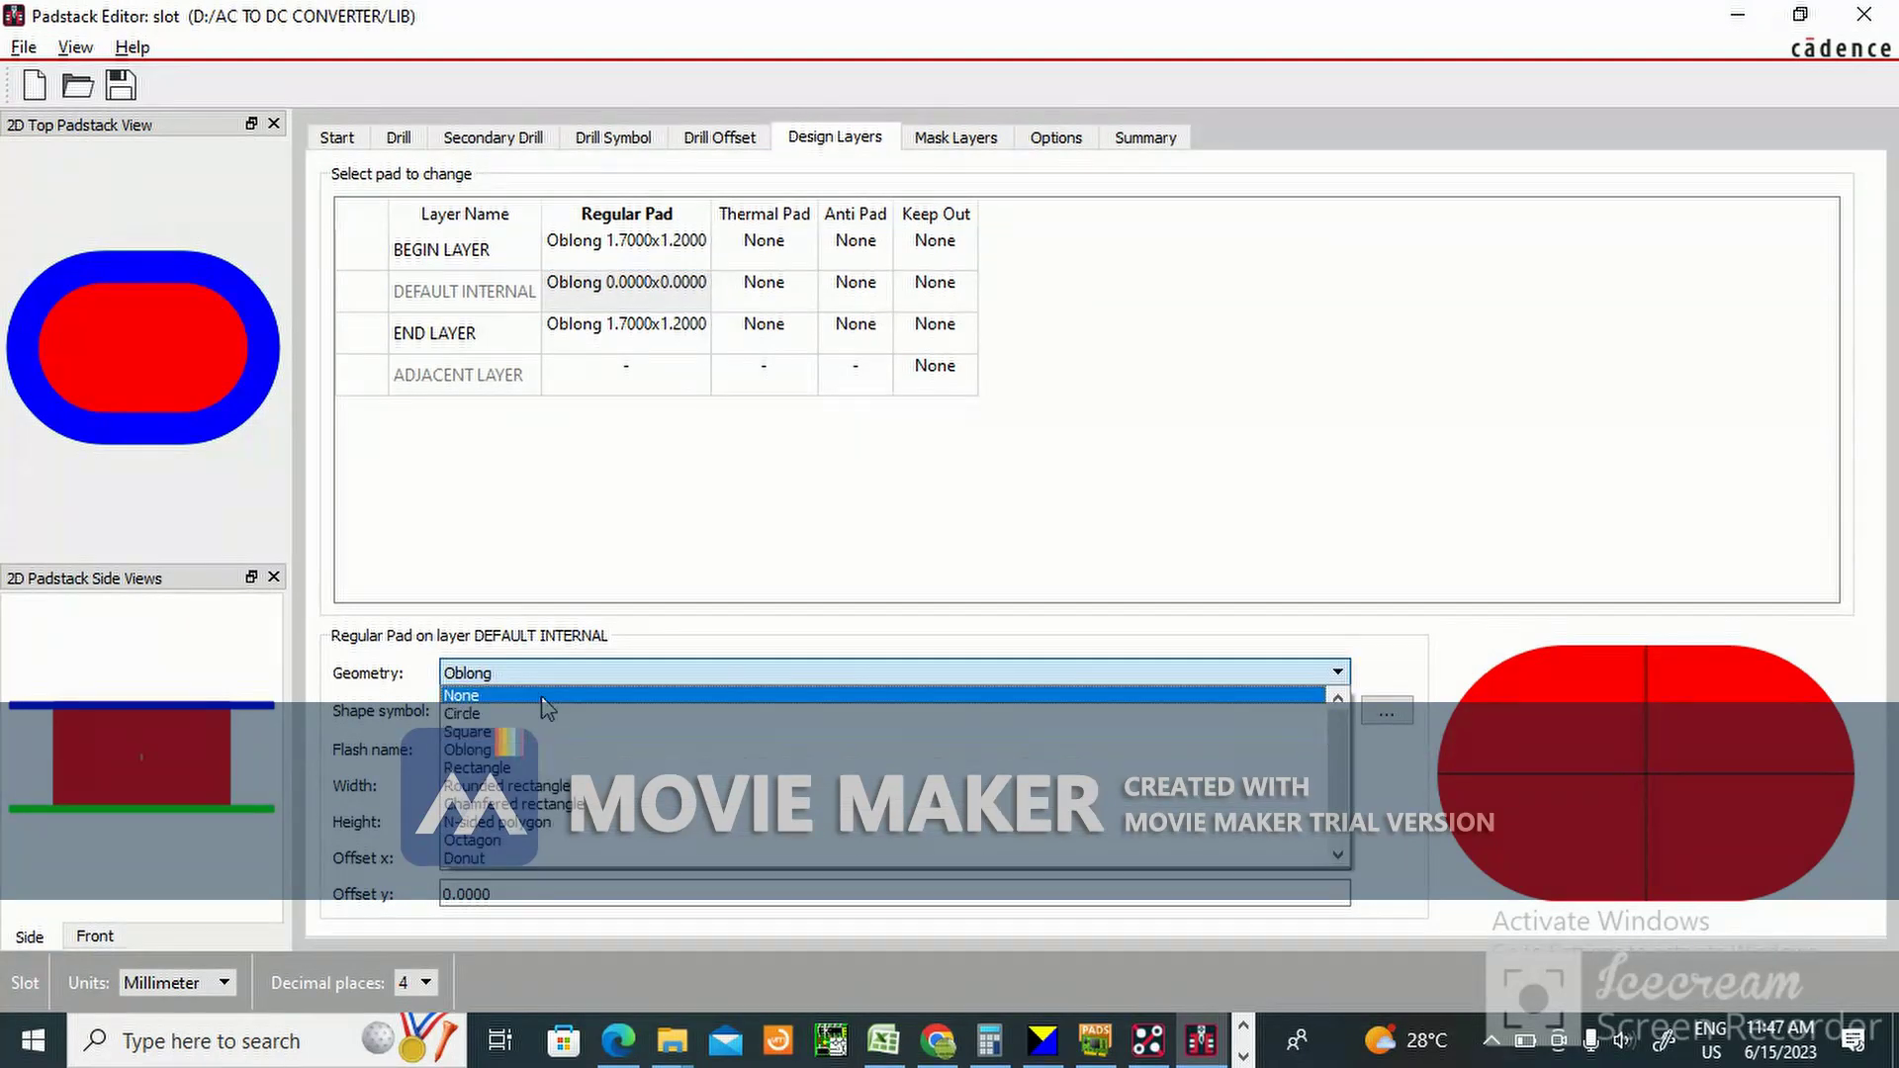
{"action": "left_click", "coordinate": [543, 698]}
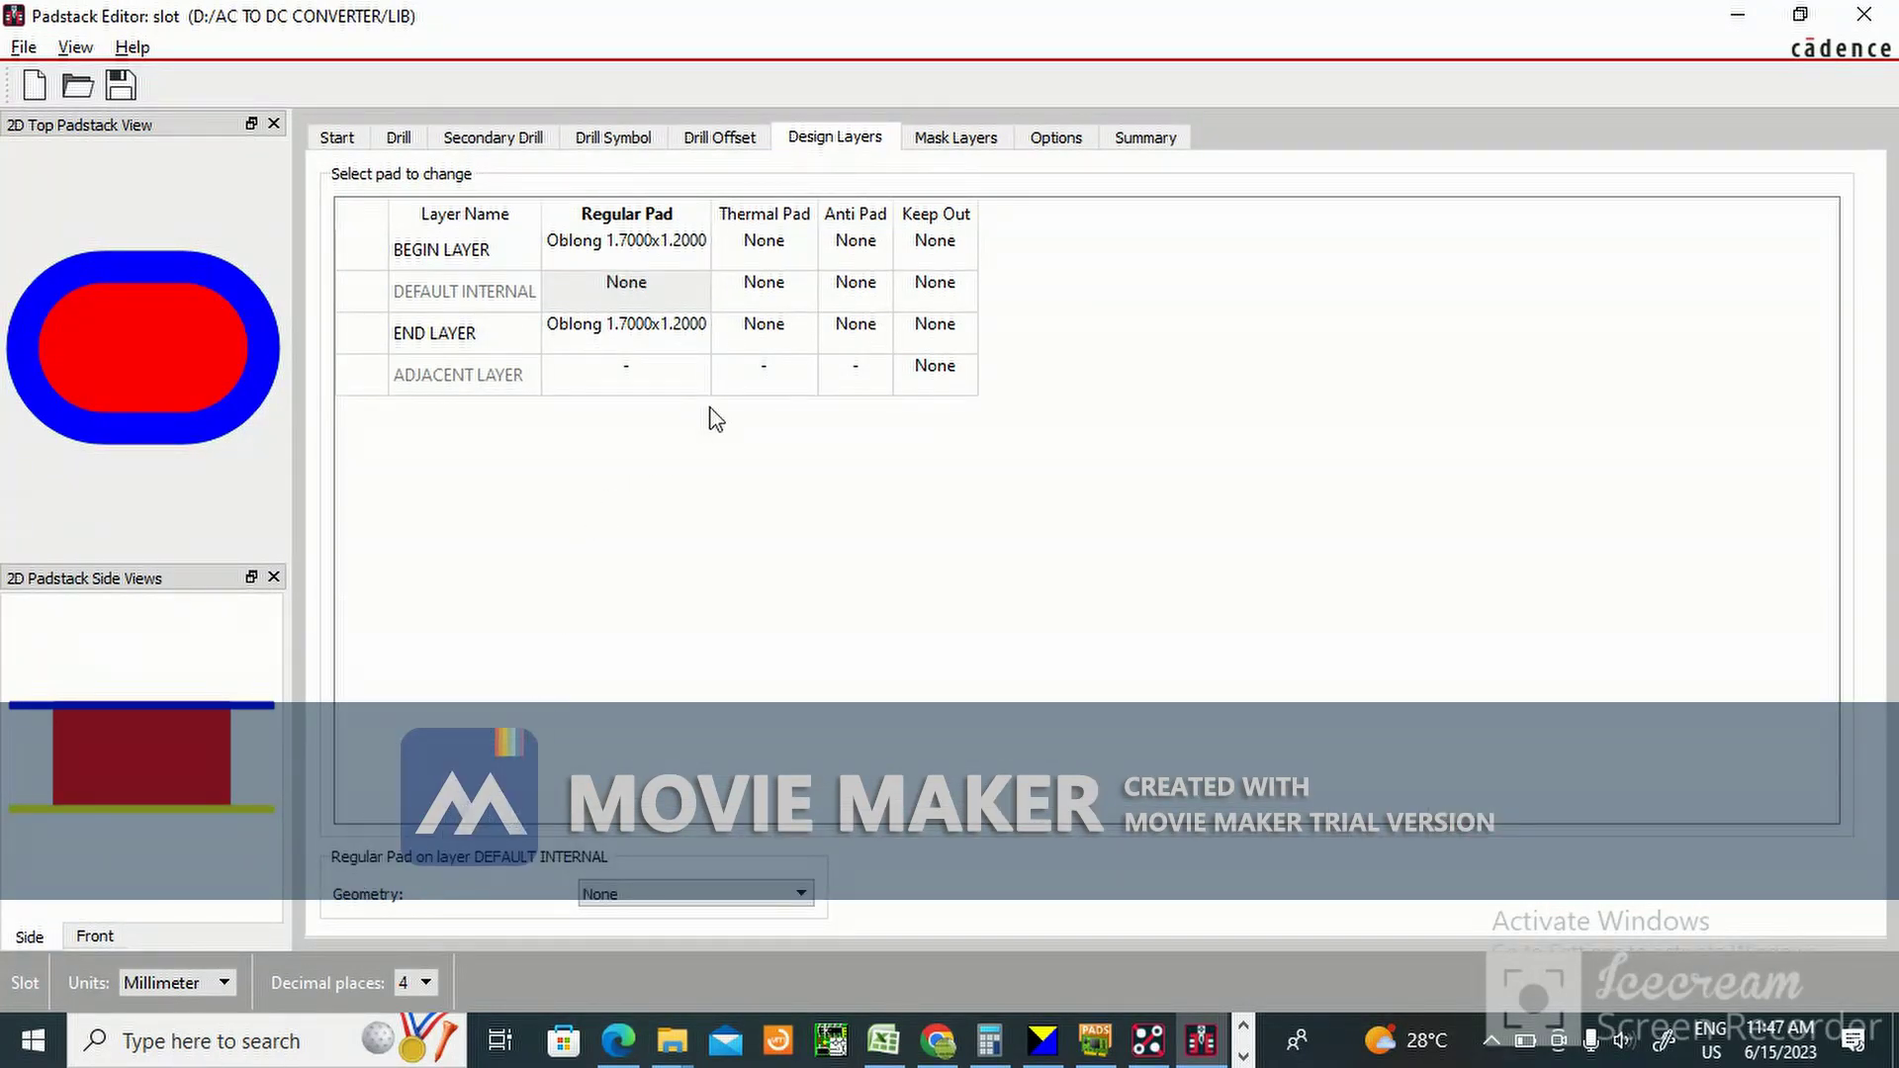
{"action": "left_click", "coordinate": [473, 297]}
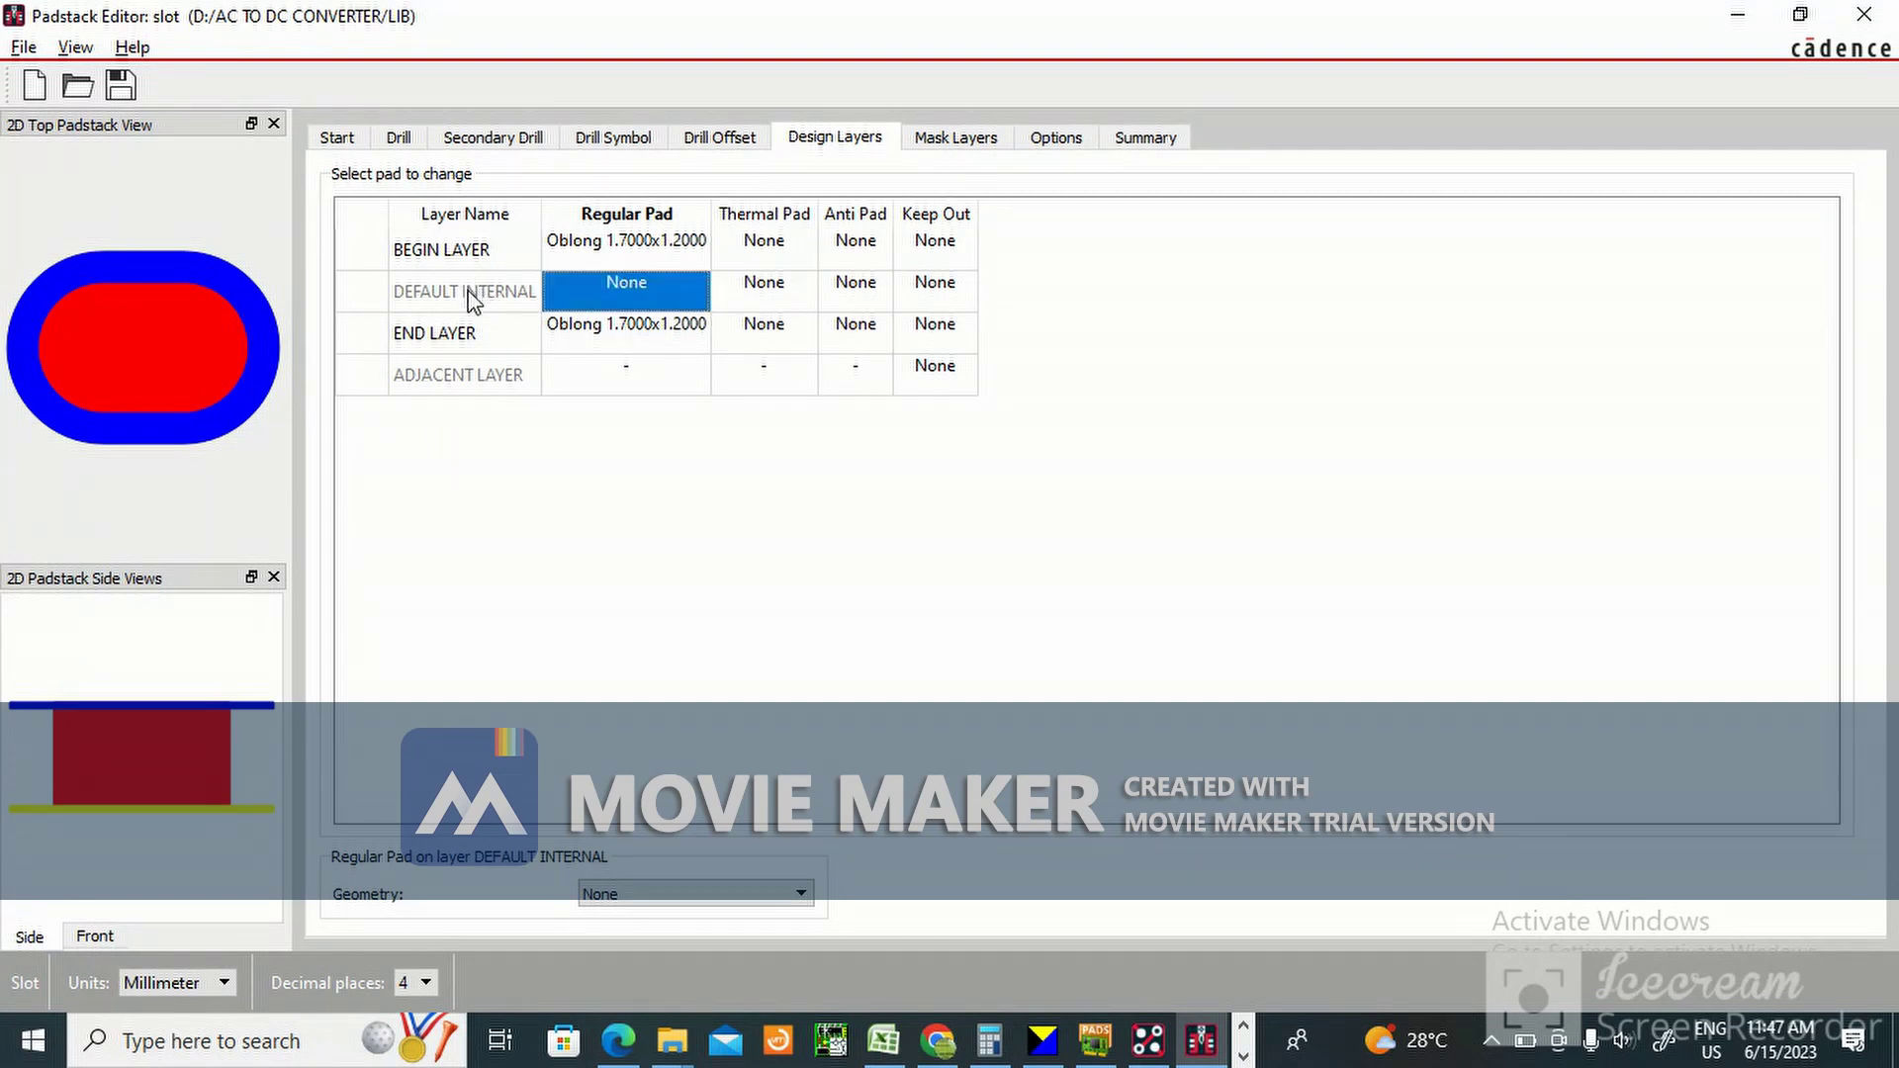
{"action": "left_click", "coordinate": [669, 283]}
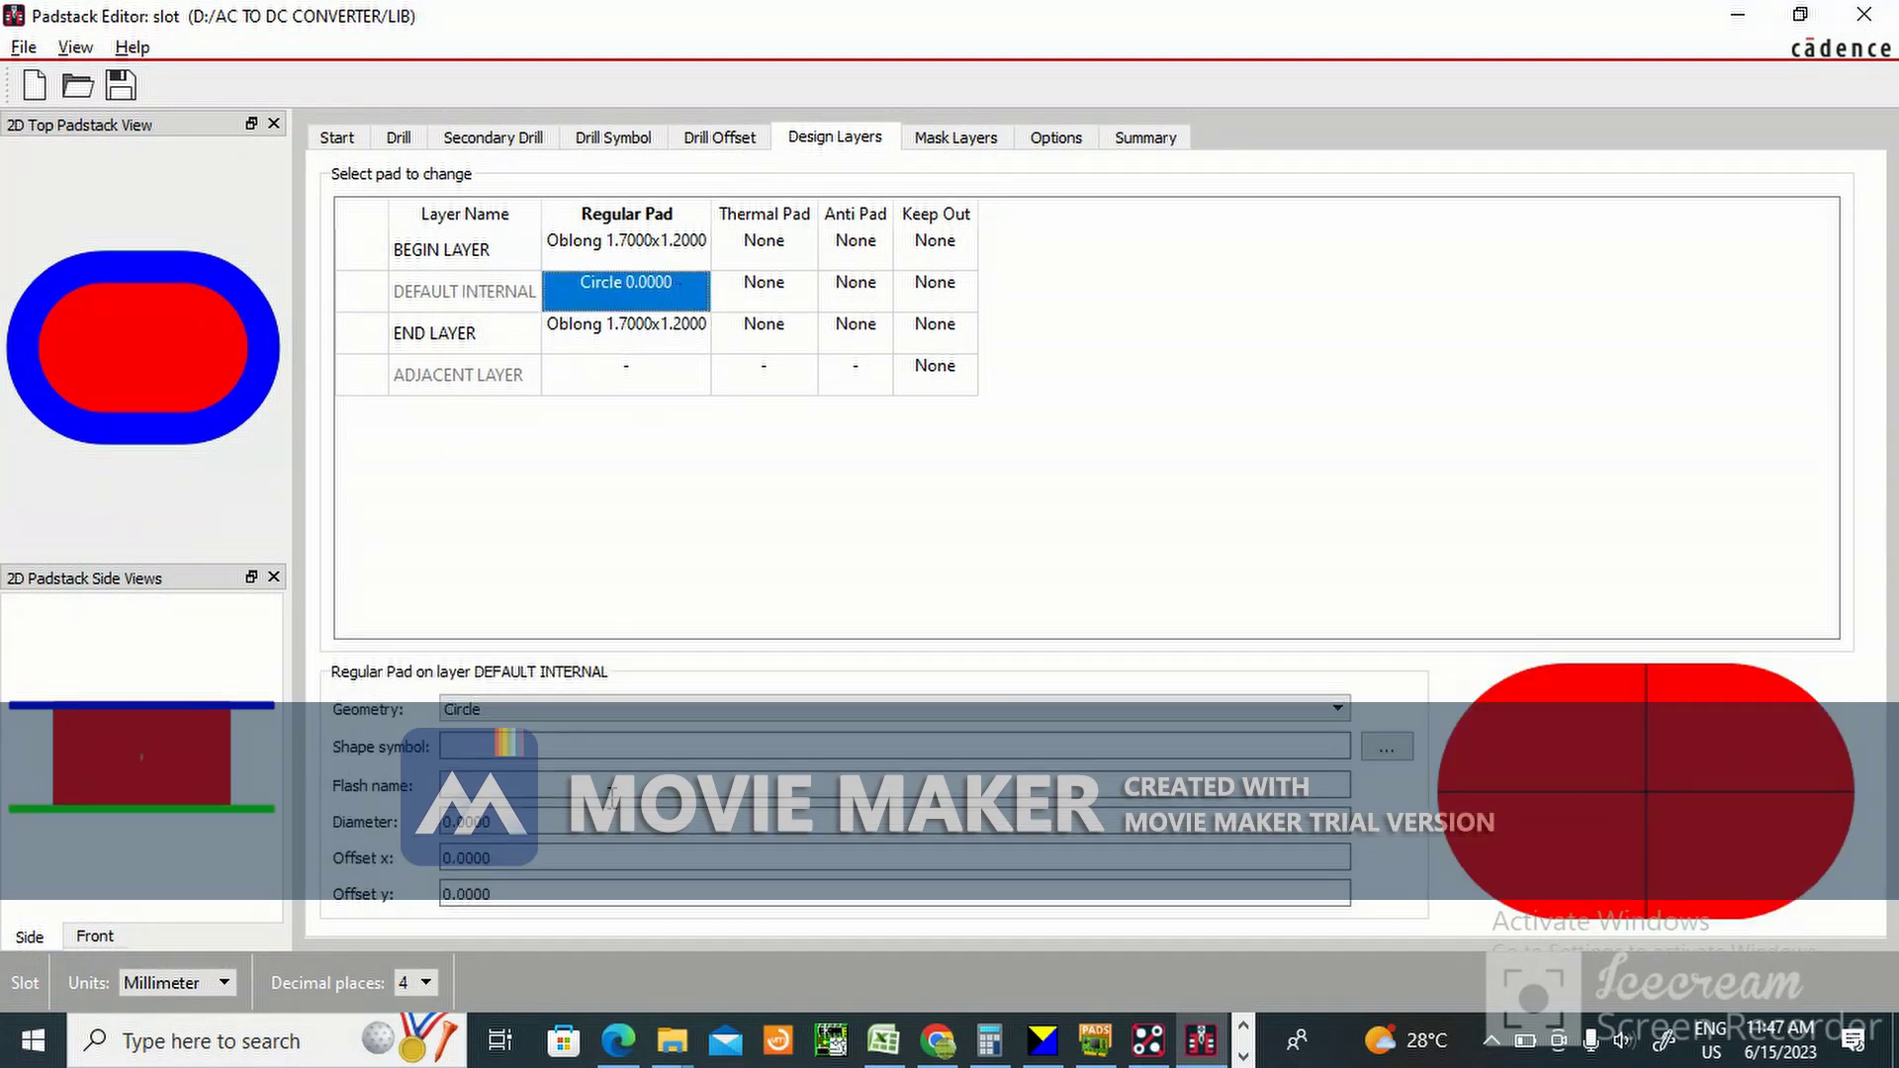
Make the DEFAULT INTERNAL regular pad Oblong 1.7 x 1.2.
{"action": "left_click", "coordinate": [638, 709]}
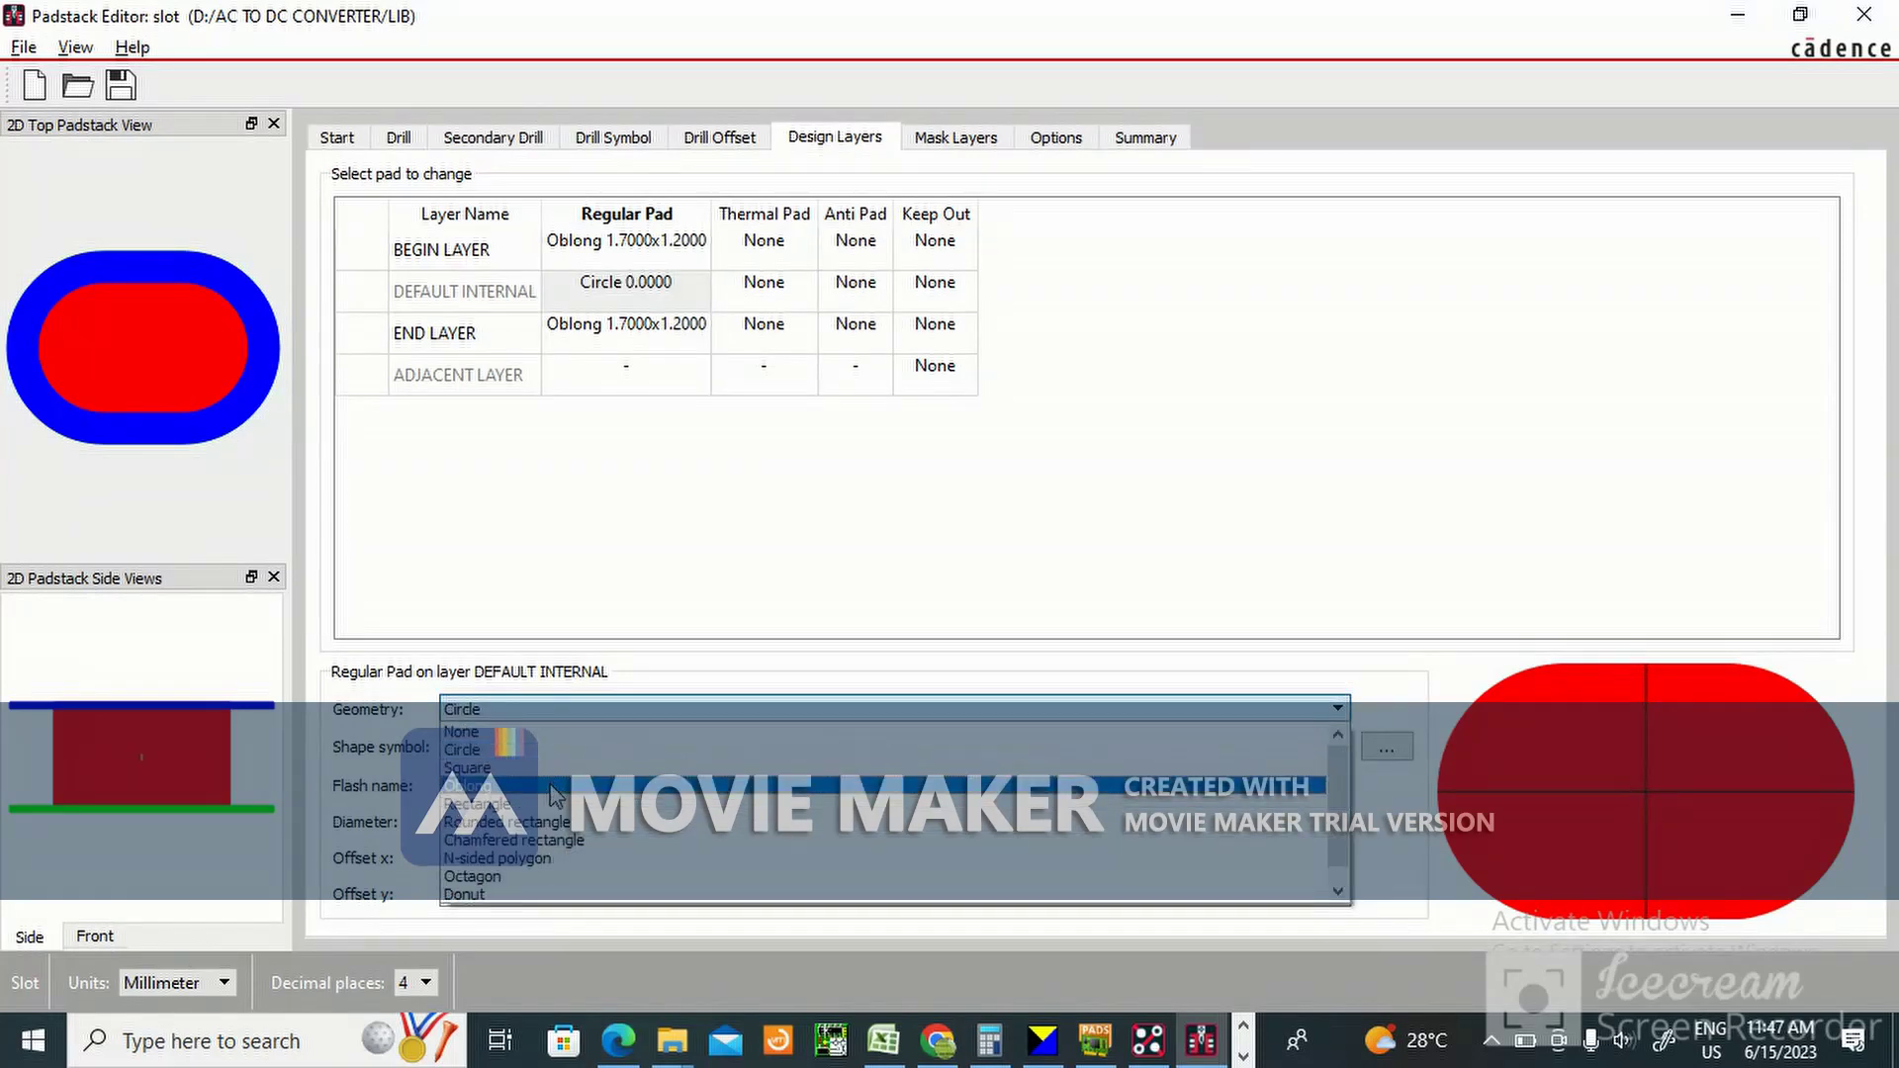
{"action": "left_click", "coordinate": [551, 794]}
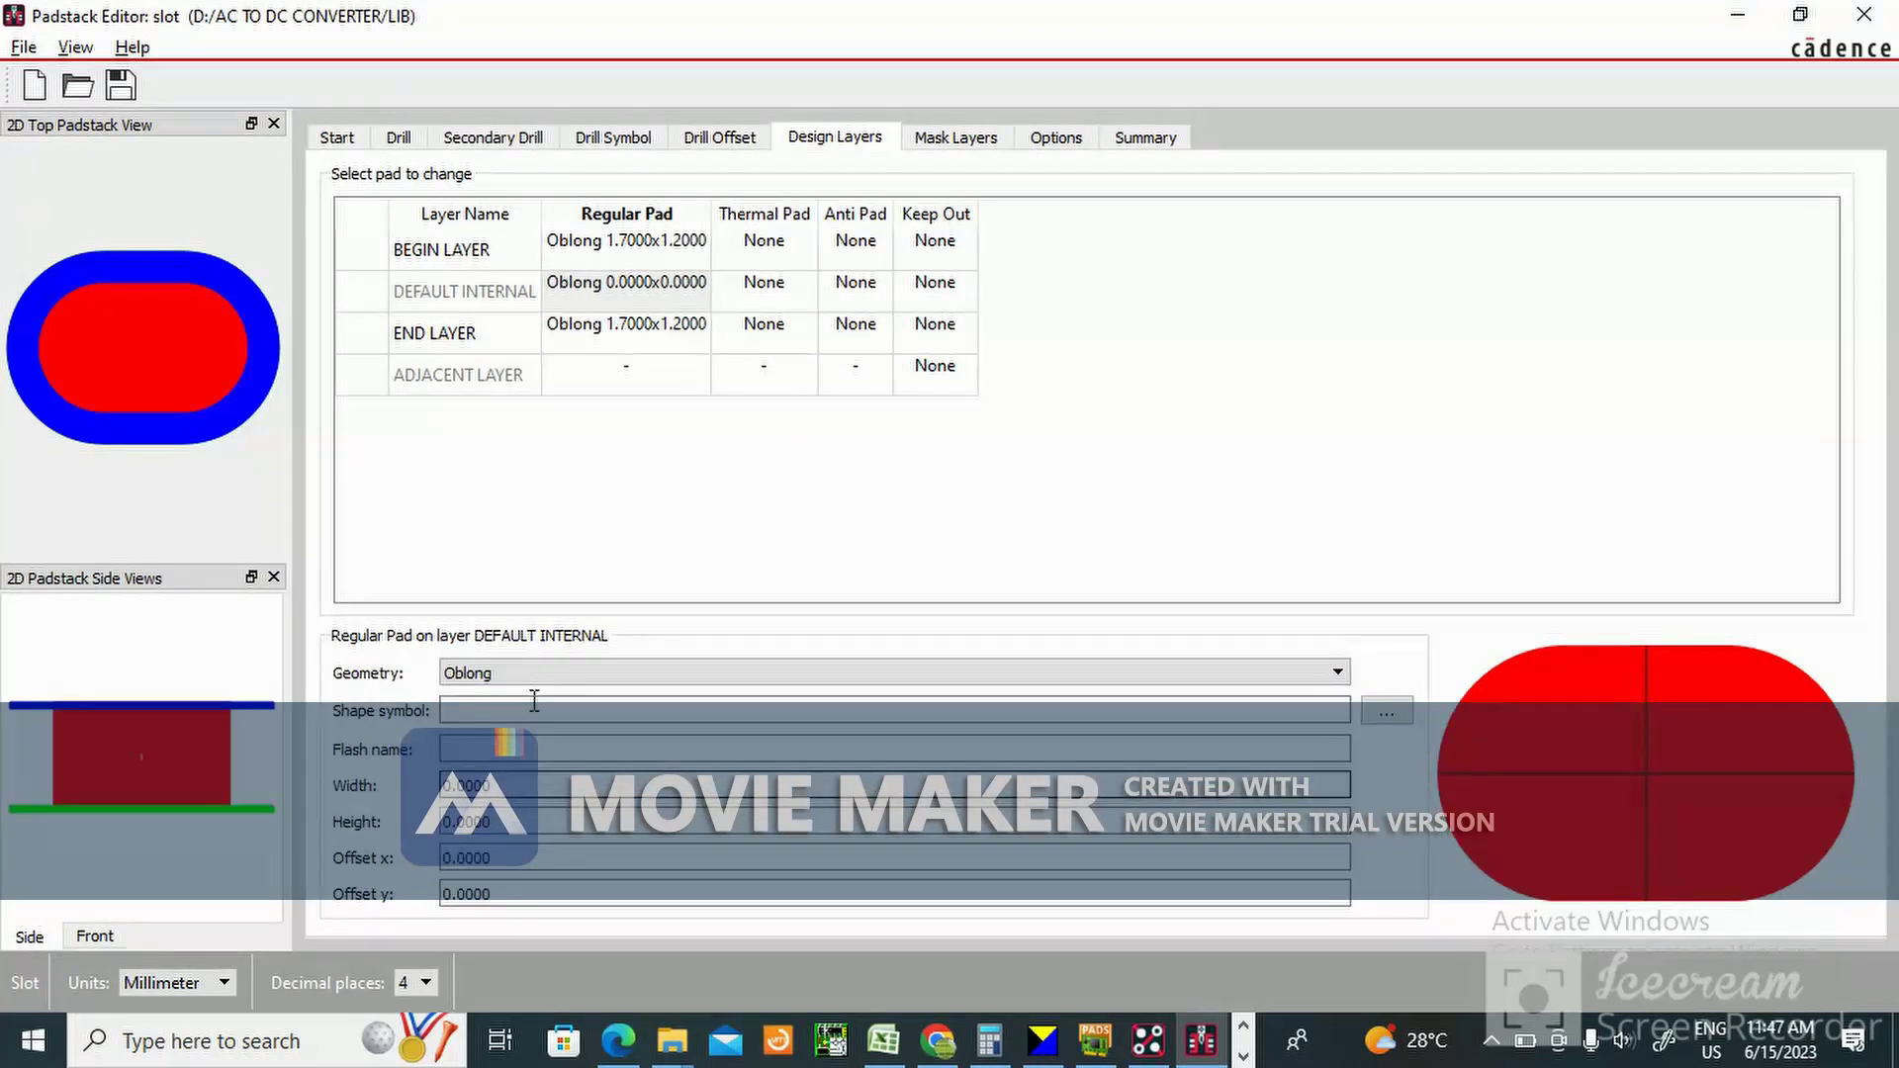
{"action": "double_click", "coordinate": [507, 783]}
{"action": "type", "text": "1.7"}
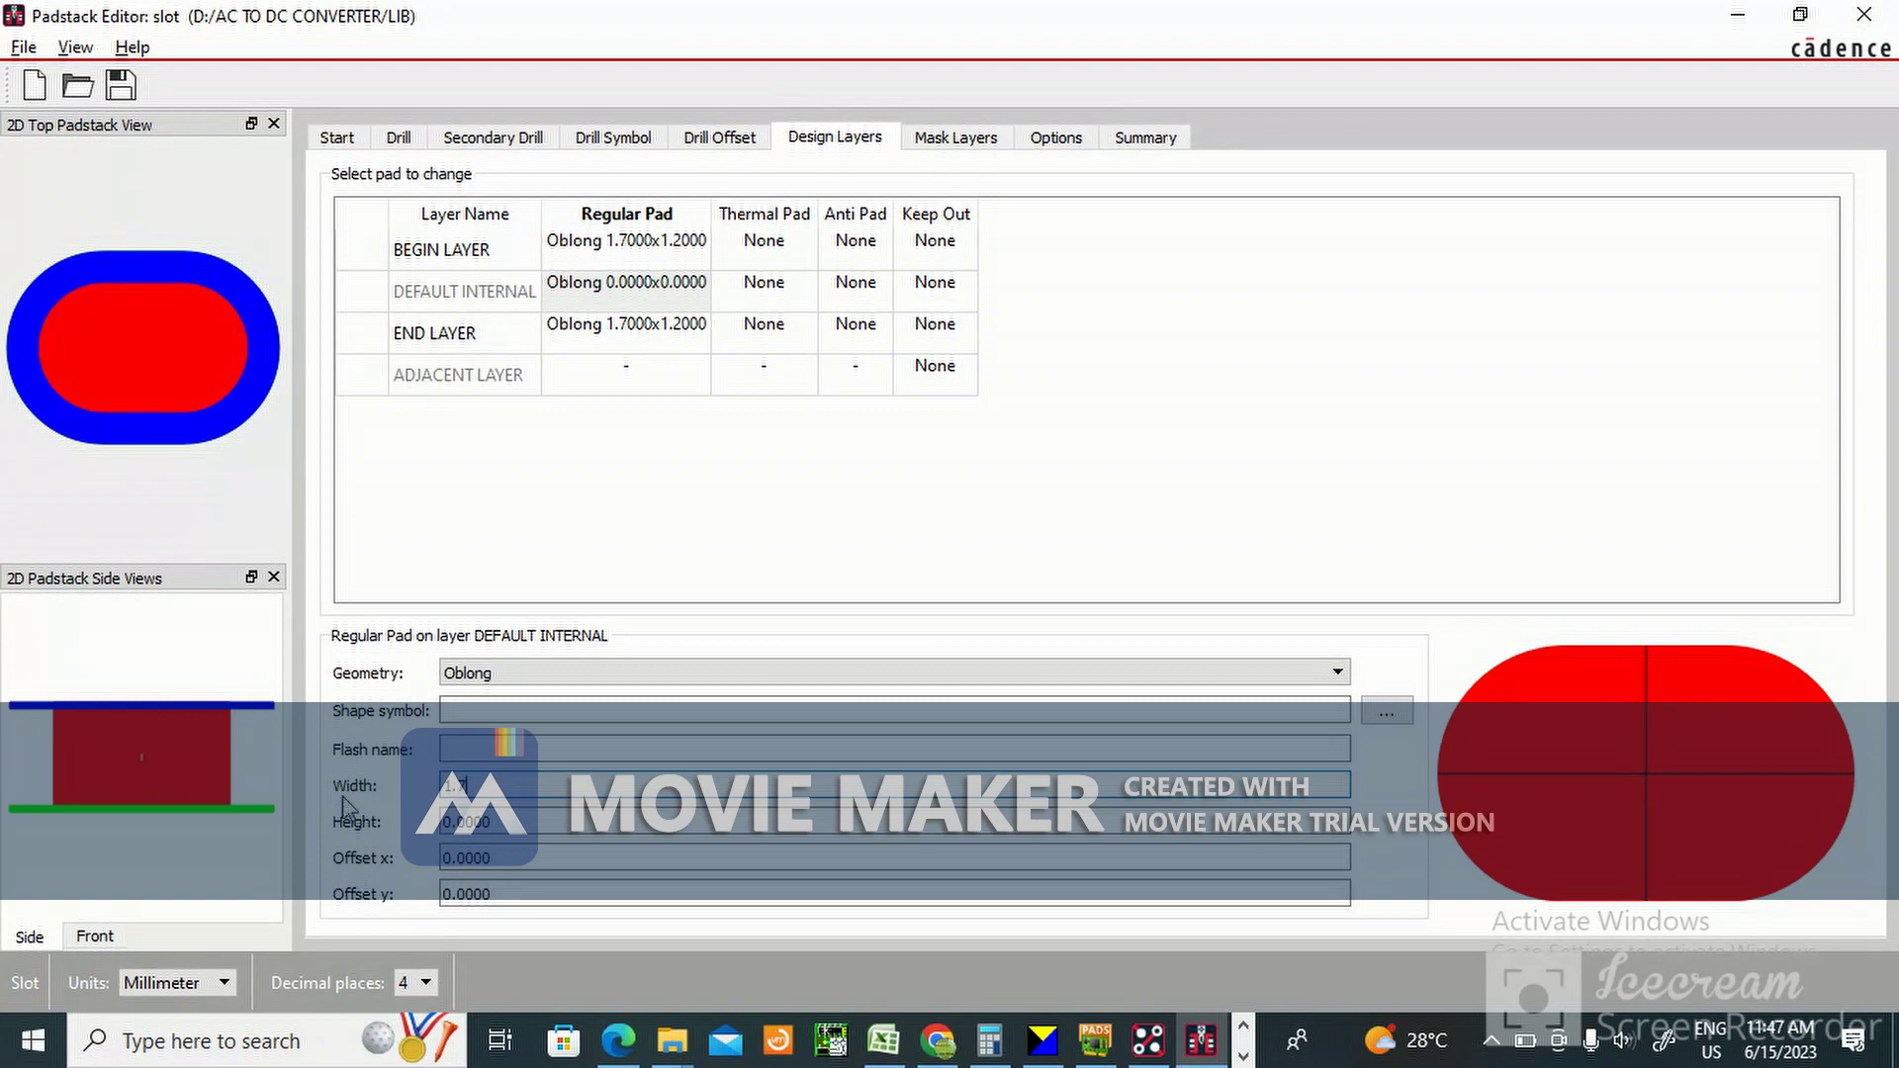
{"action": "key", "text": "Tab"}
{"action": "type", "text": "1"}
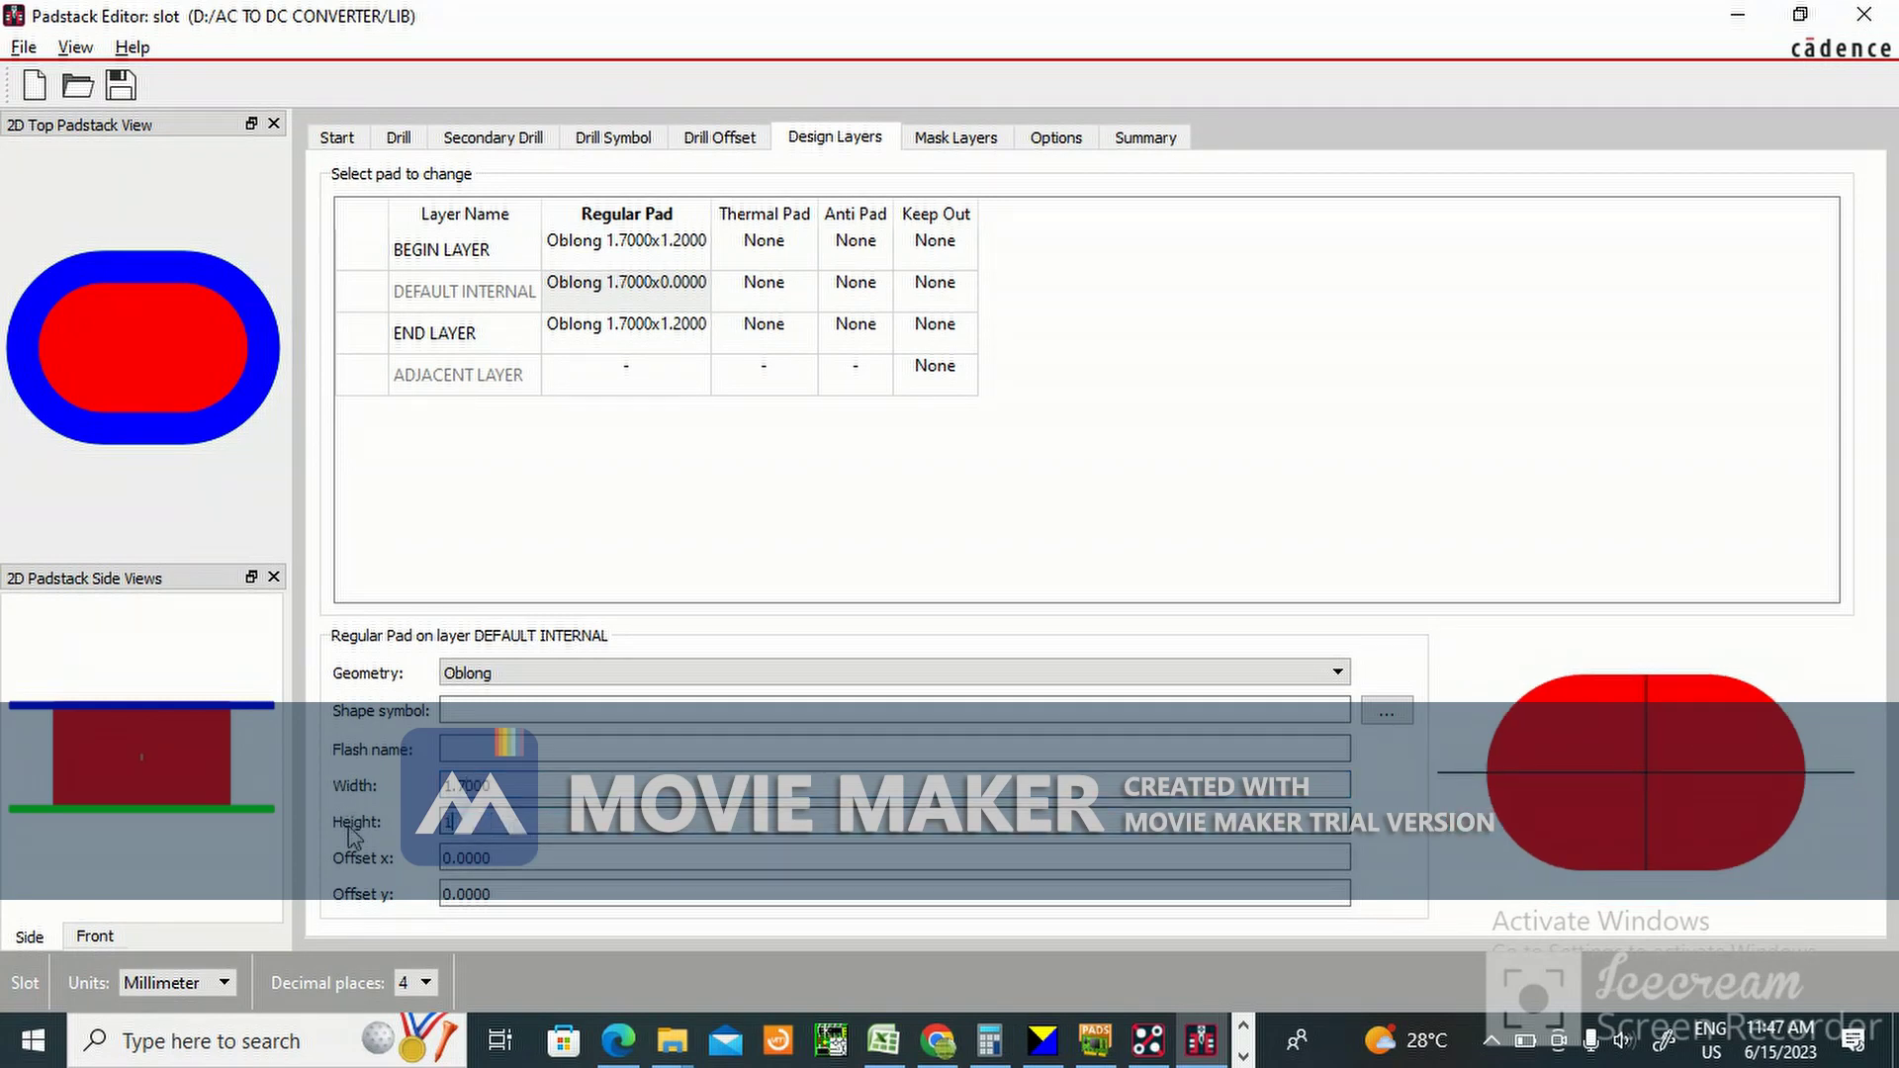
{"action": "type", "text": ".2"}
{"action": "left_click", "coordinate": [736, 294]}
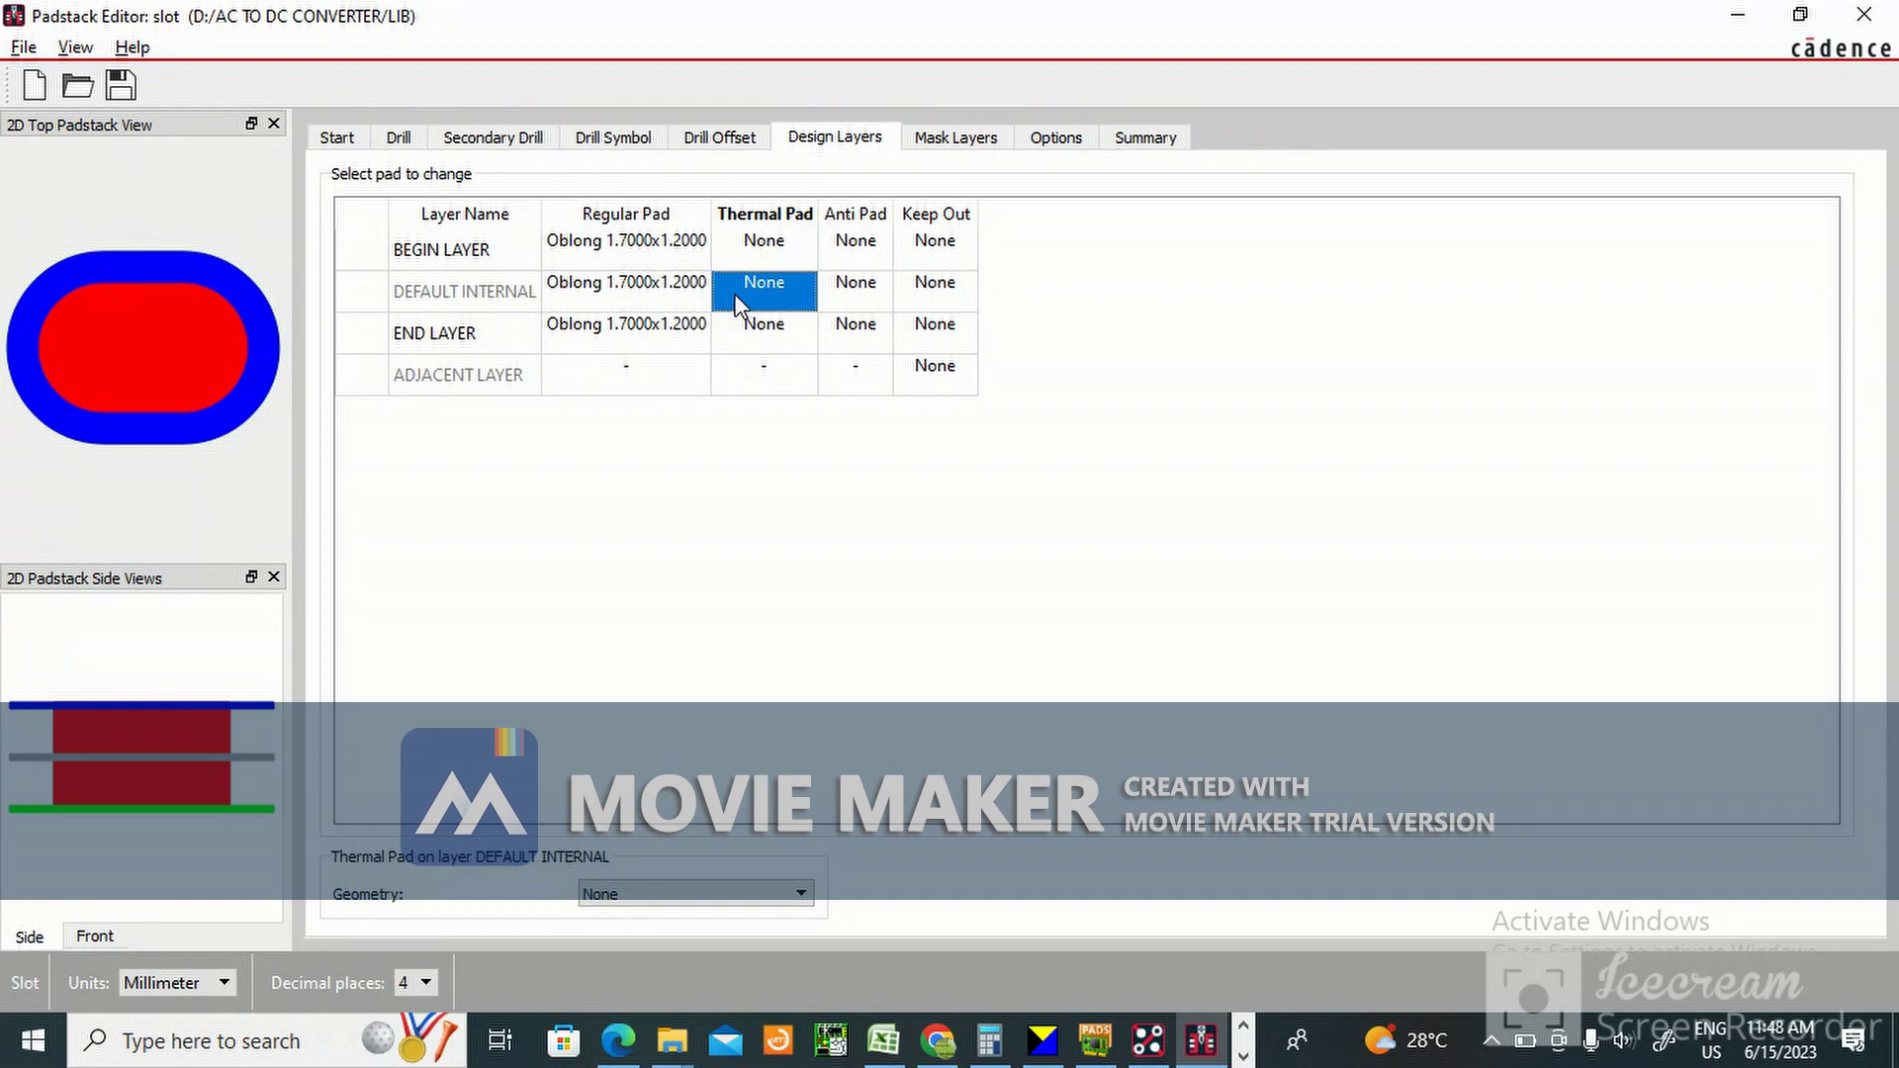
Attempt Save As and dismiss the Padstack Errors warning about the undefined drill symbol.
{"action": "left_click", "coordinate": [32, 51]}
{"action": "left_click", "coordinate": [105, 275]}
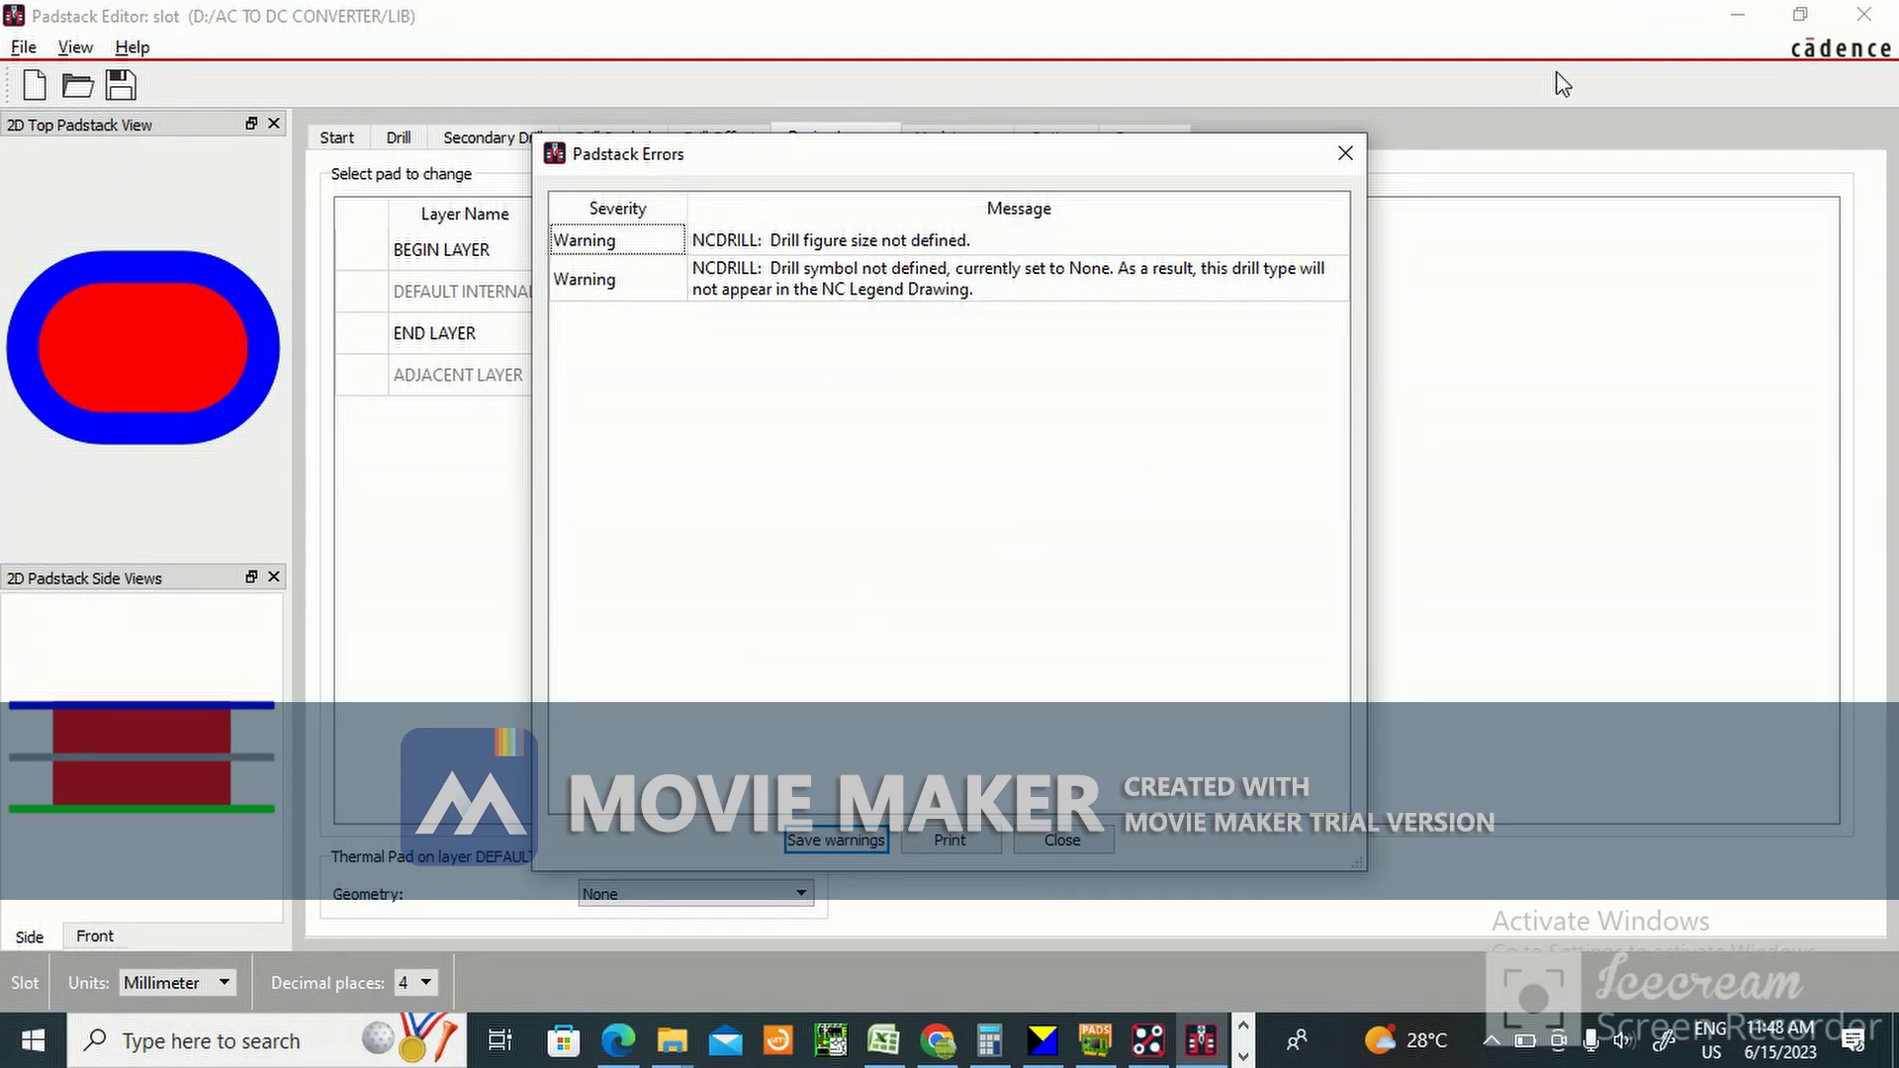
{"action": "left_click", "coordinate": [1355, 155]}
Set the drill symbol character to 'a', then return to the Design Layers table.
{"action": "left_click", "coordinate": [584, 143]}
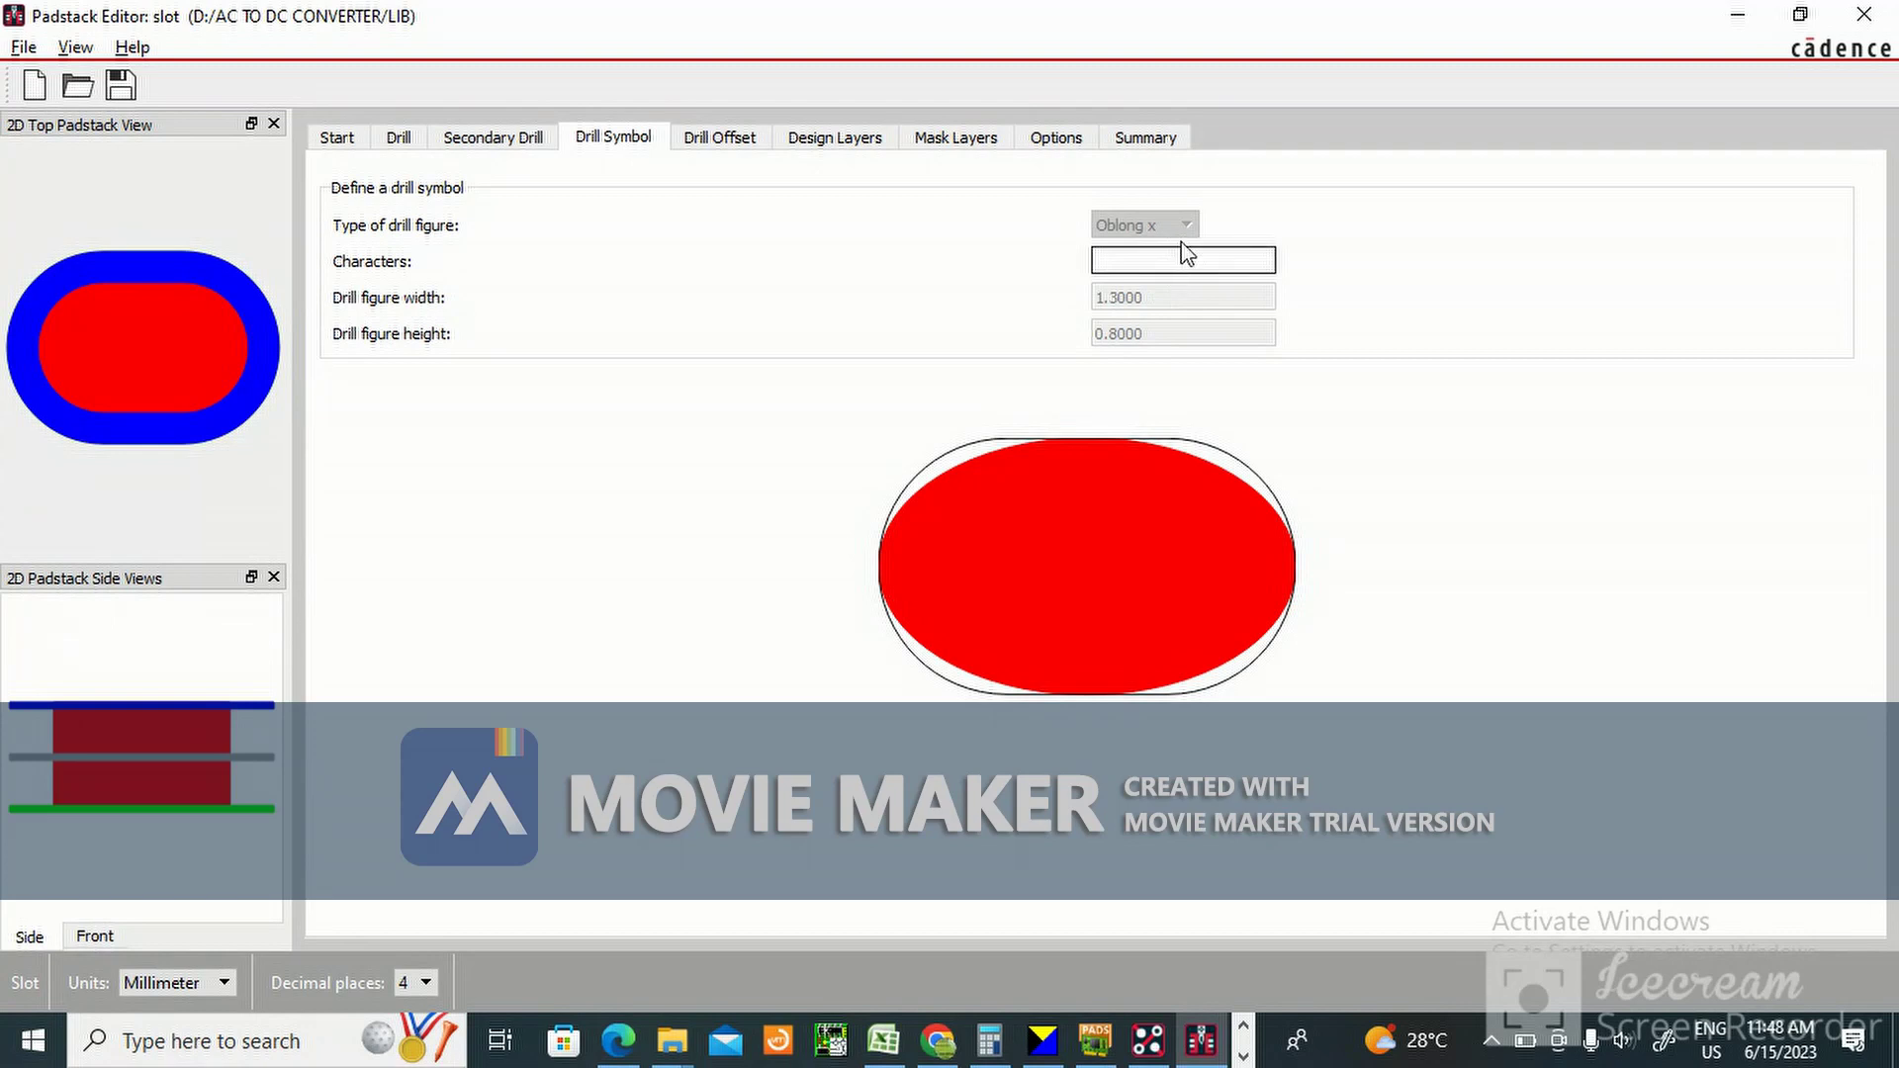
{"action": "left_click", "coordinate": [1121, 265]}
{"action": "type", "text": "a"}
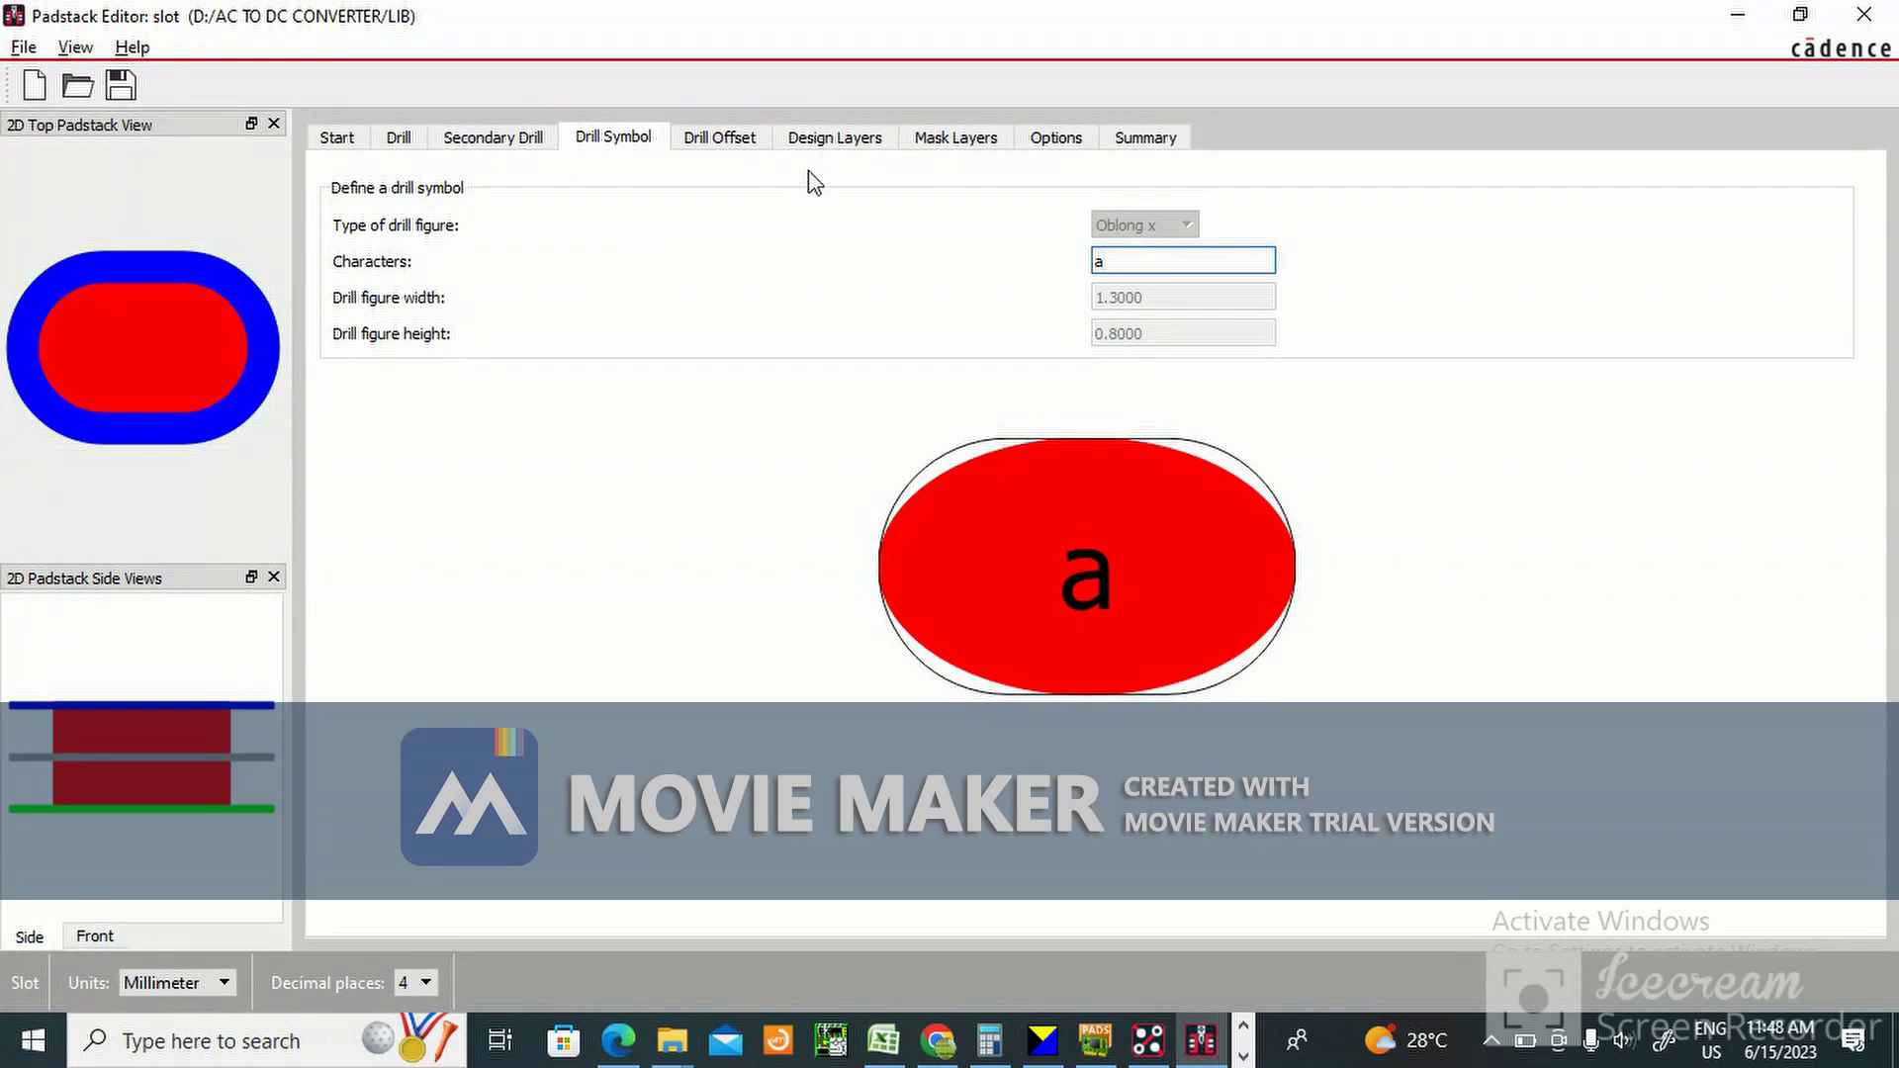
{"action": "left_click", "coordinate": [827, 146]}
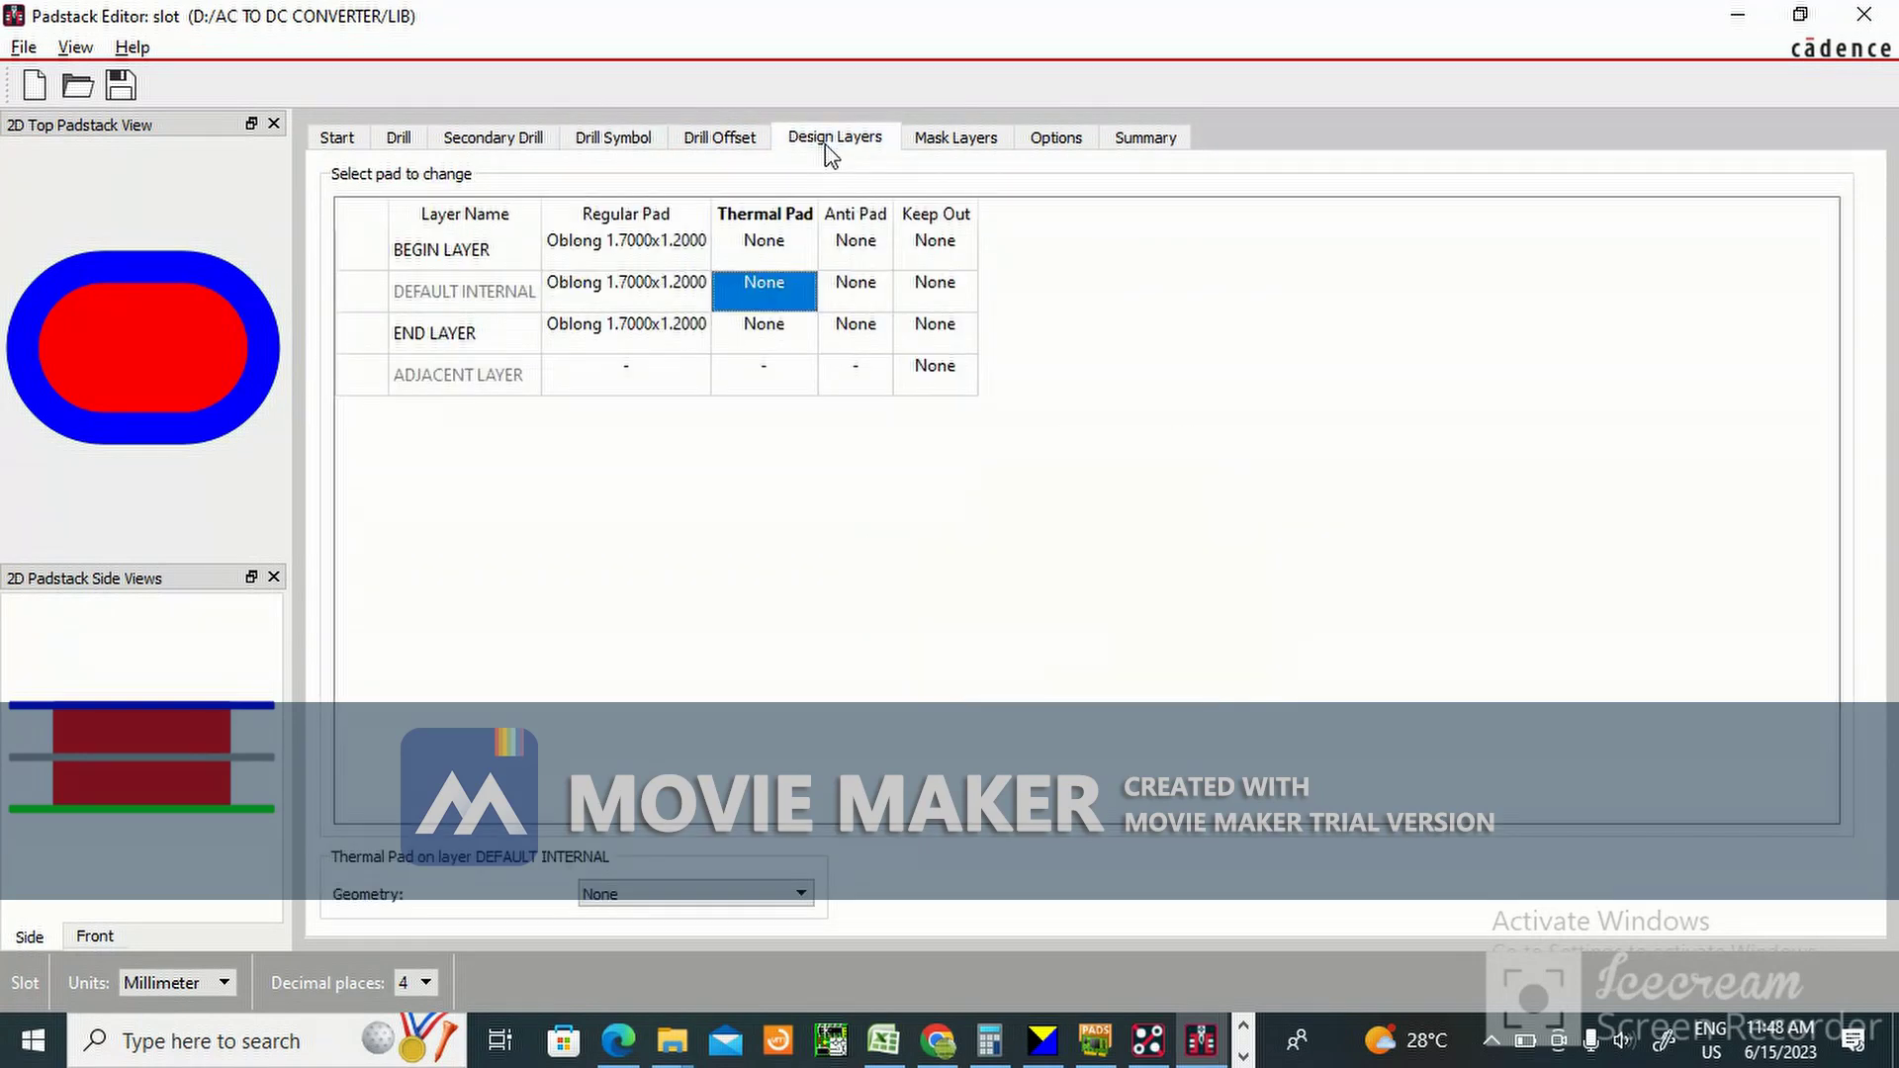
Open Save As in the LIB folder and place the cursor after 'slot' in File name.
{"action": "left_click", "coordinate": [24, 48]}
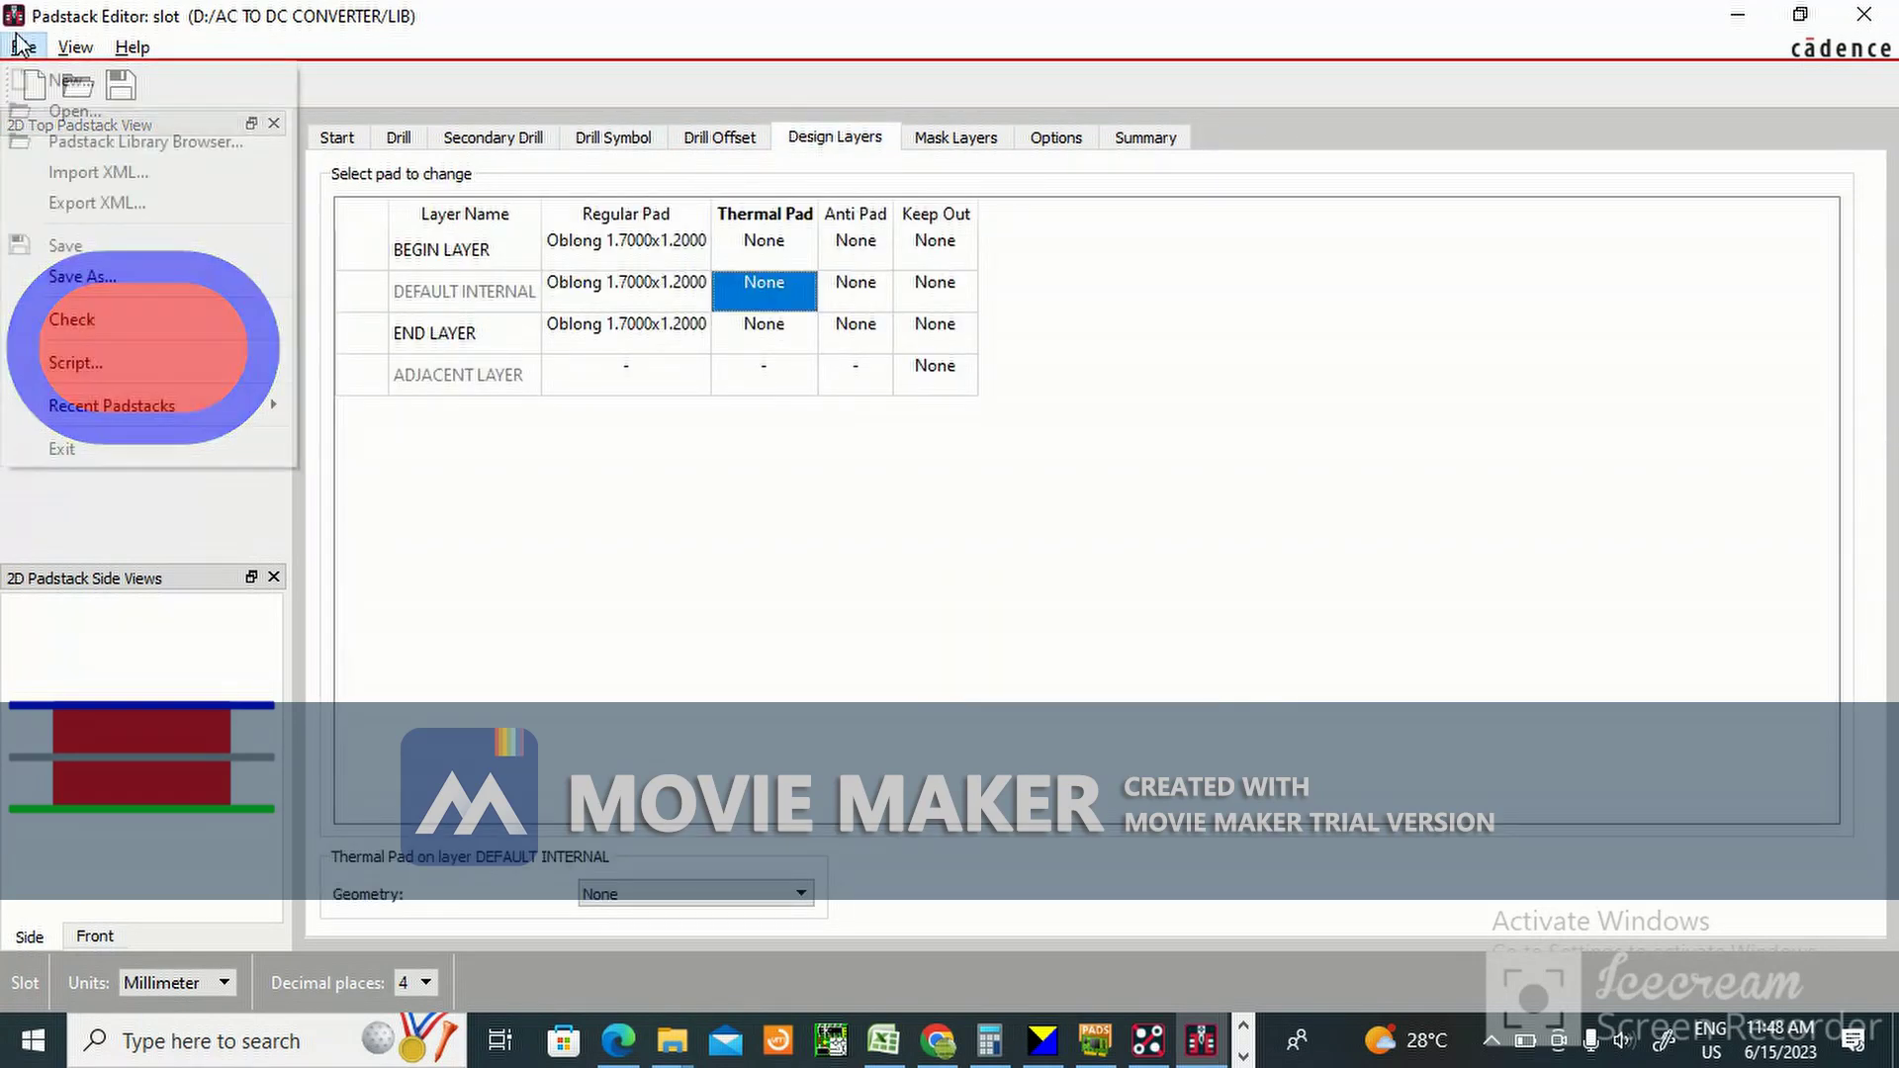
{"action": "left_click", "coordinate": [156, 276]}
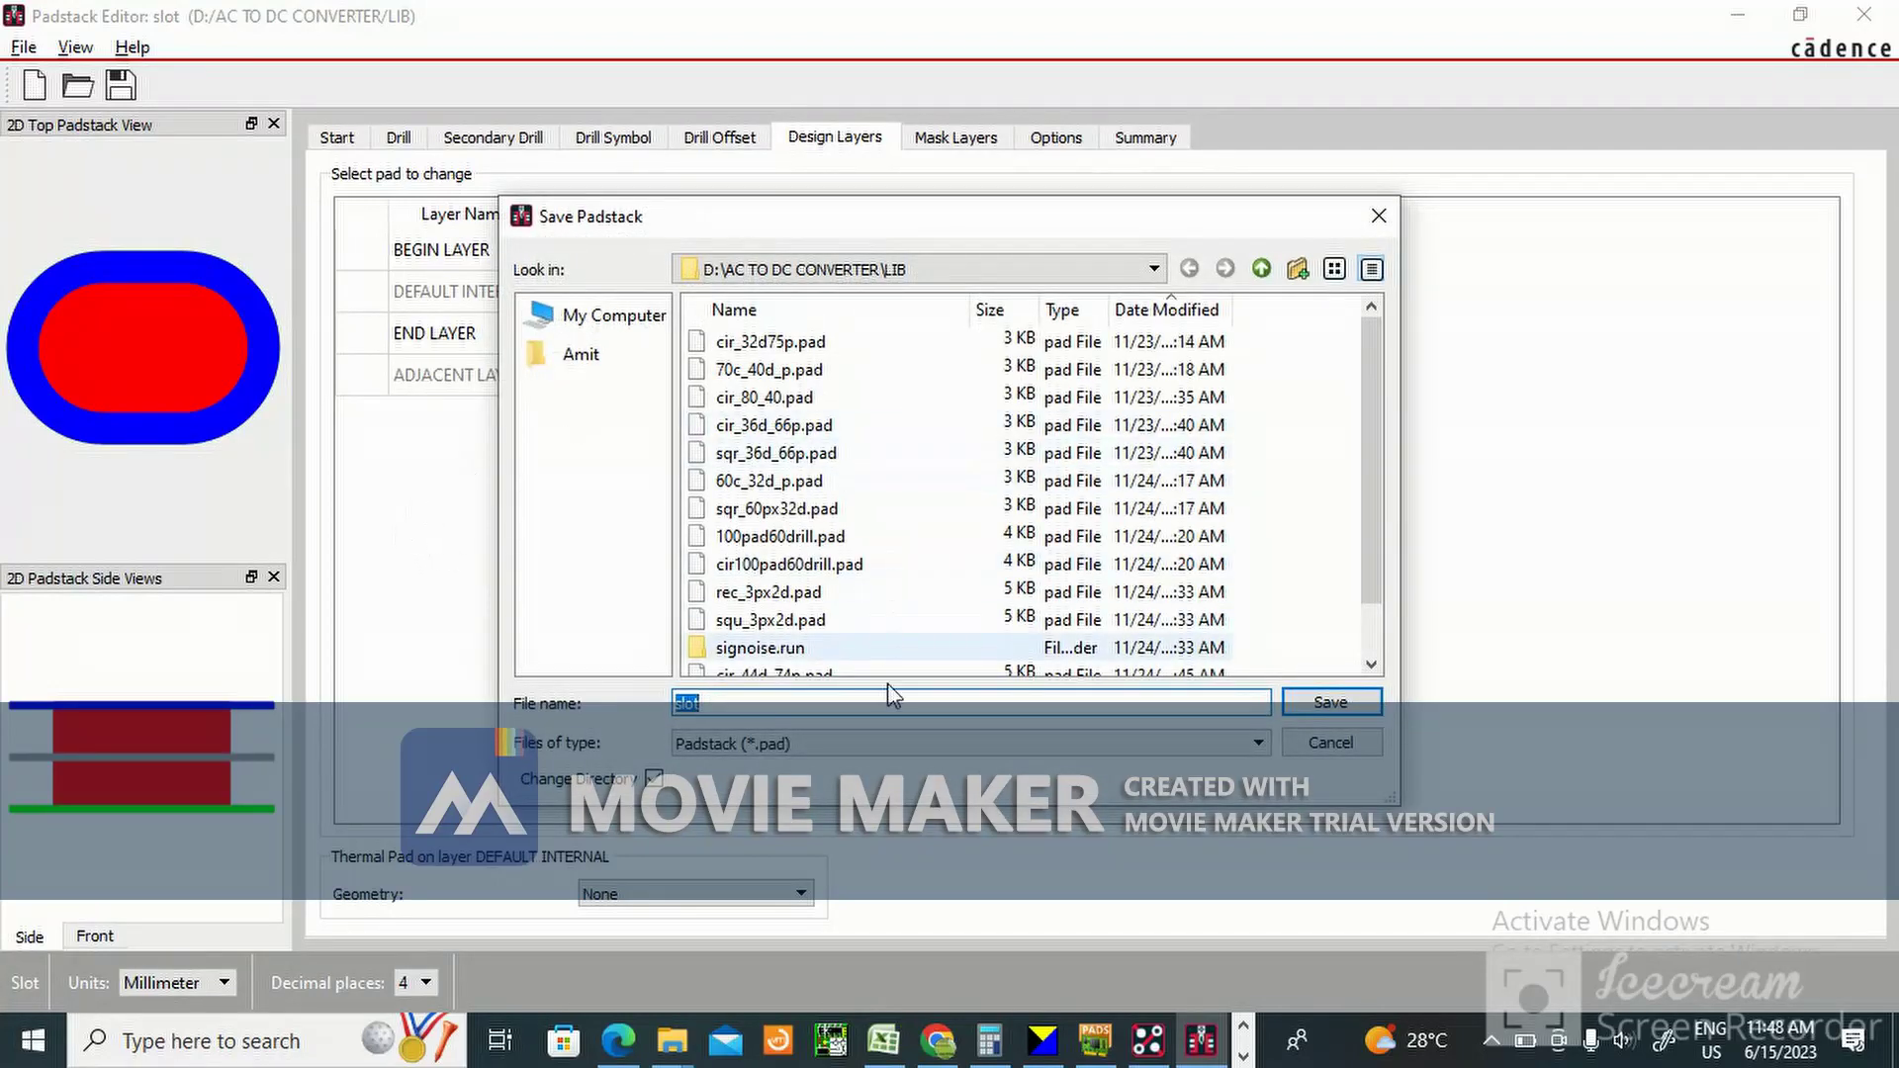
{"action": "left_click", "coordinate": [739, 708]}
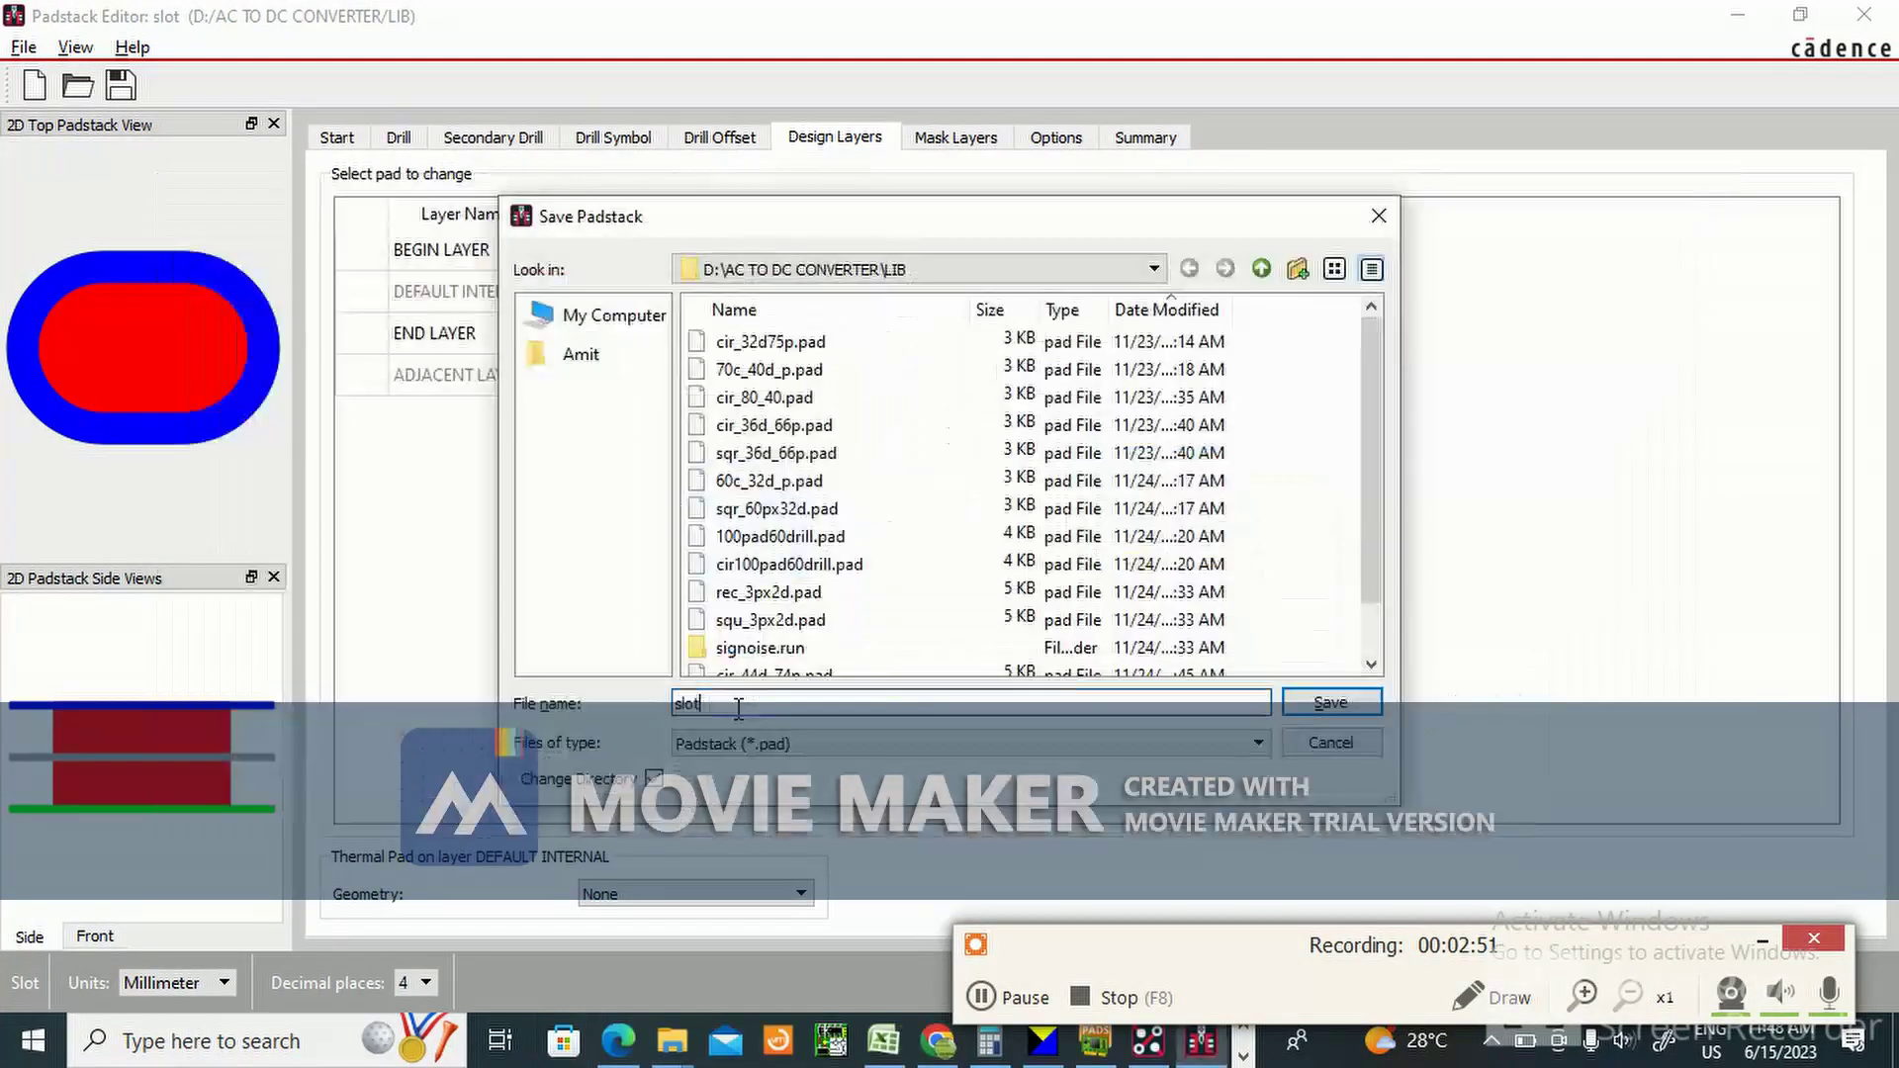
Check the slot dimensions in the connector drawing PDF, then return to the save dialog.
{"action": "left_click", "coordinate": [1754, 940]}
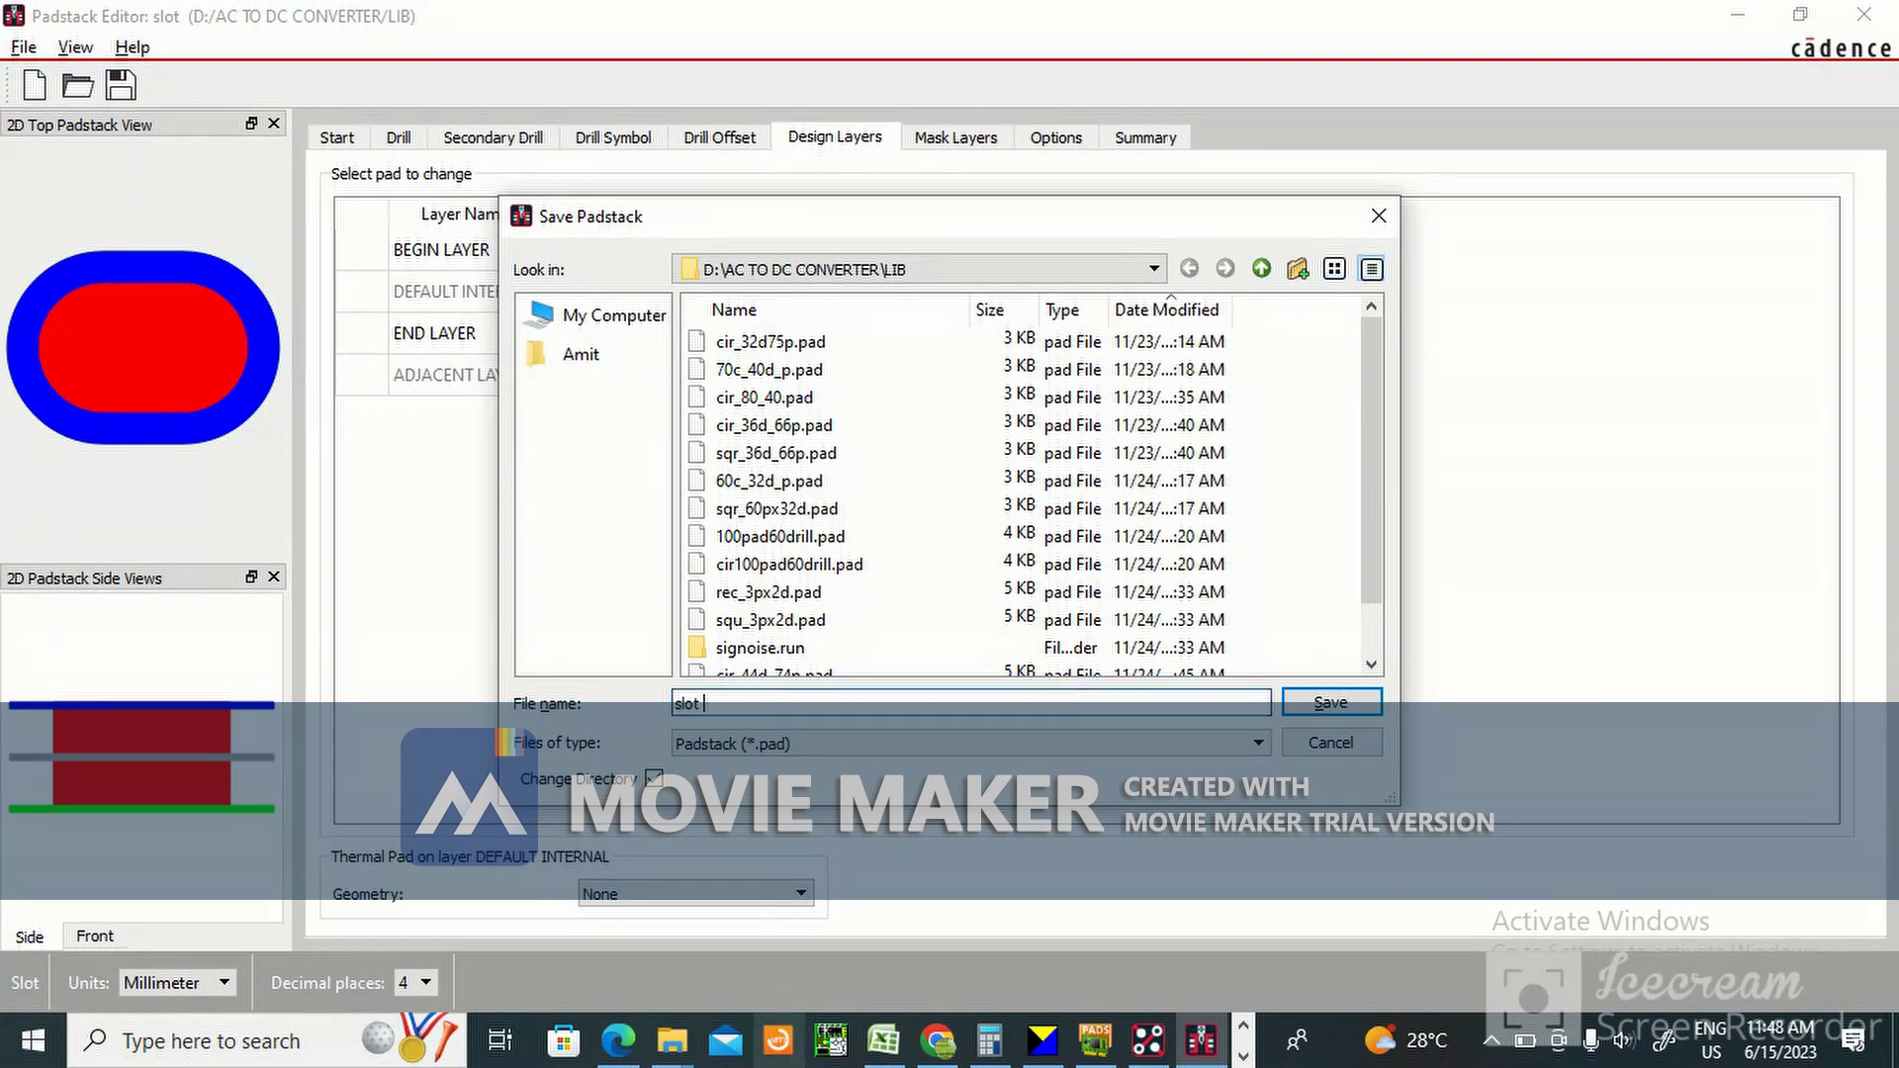
{"action": "left_click", "coordinate": [622, 1043]}
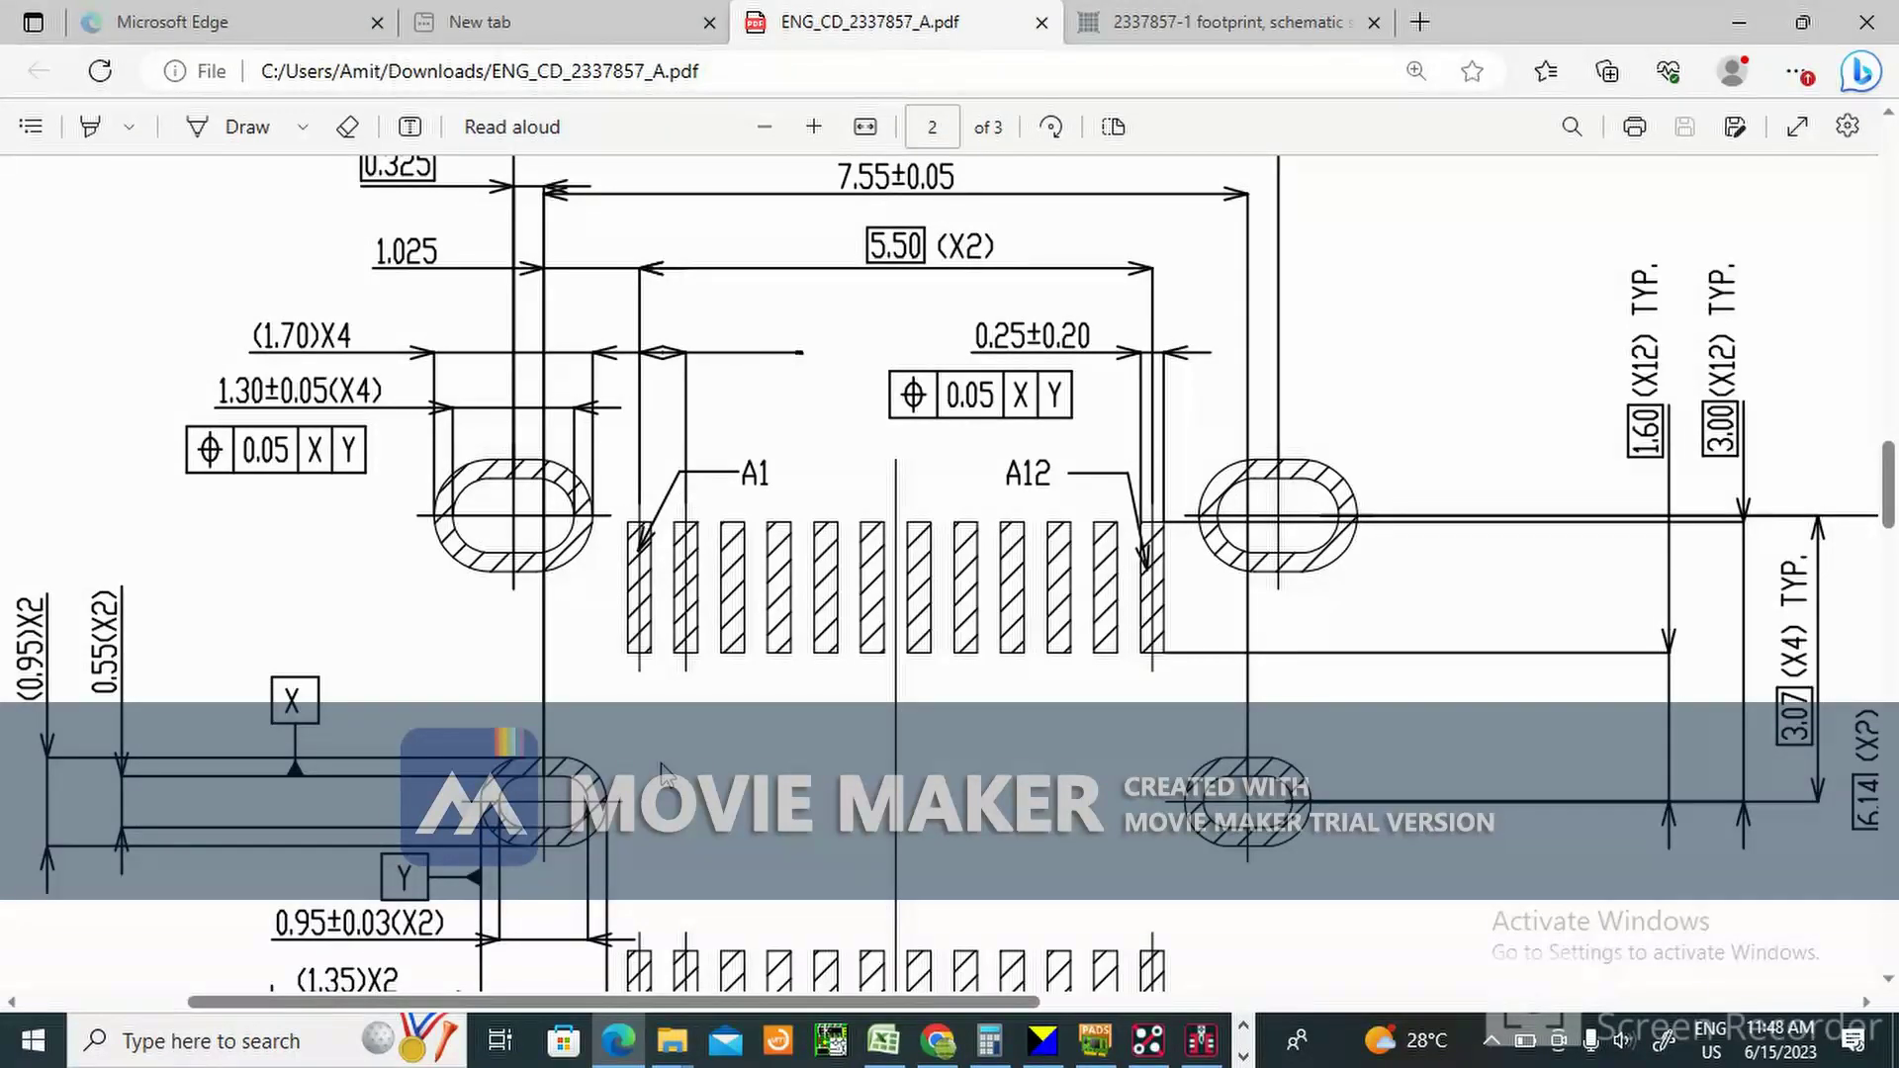
{"action": "scroll", "coordinate": [663, 775], "scroll_direction": "down", "scroll_amount": 2}
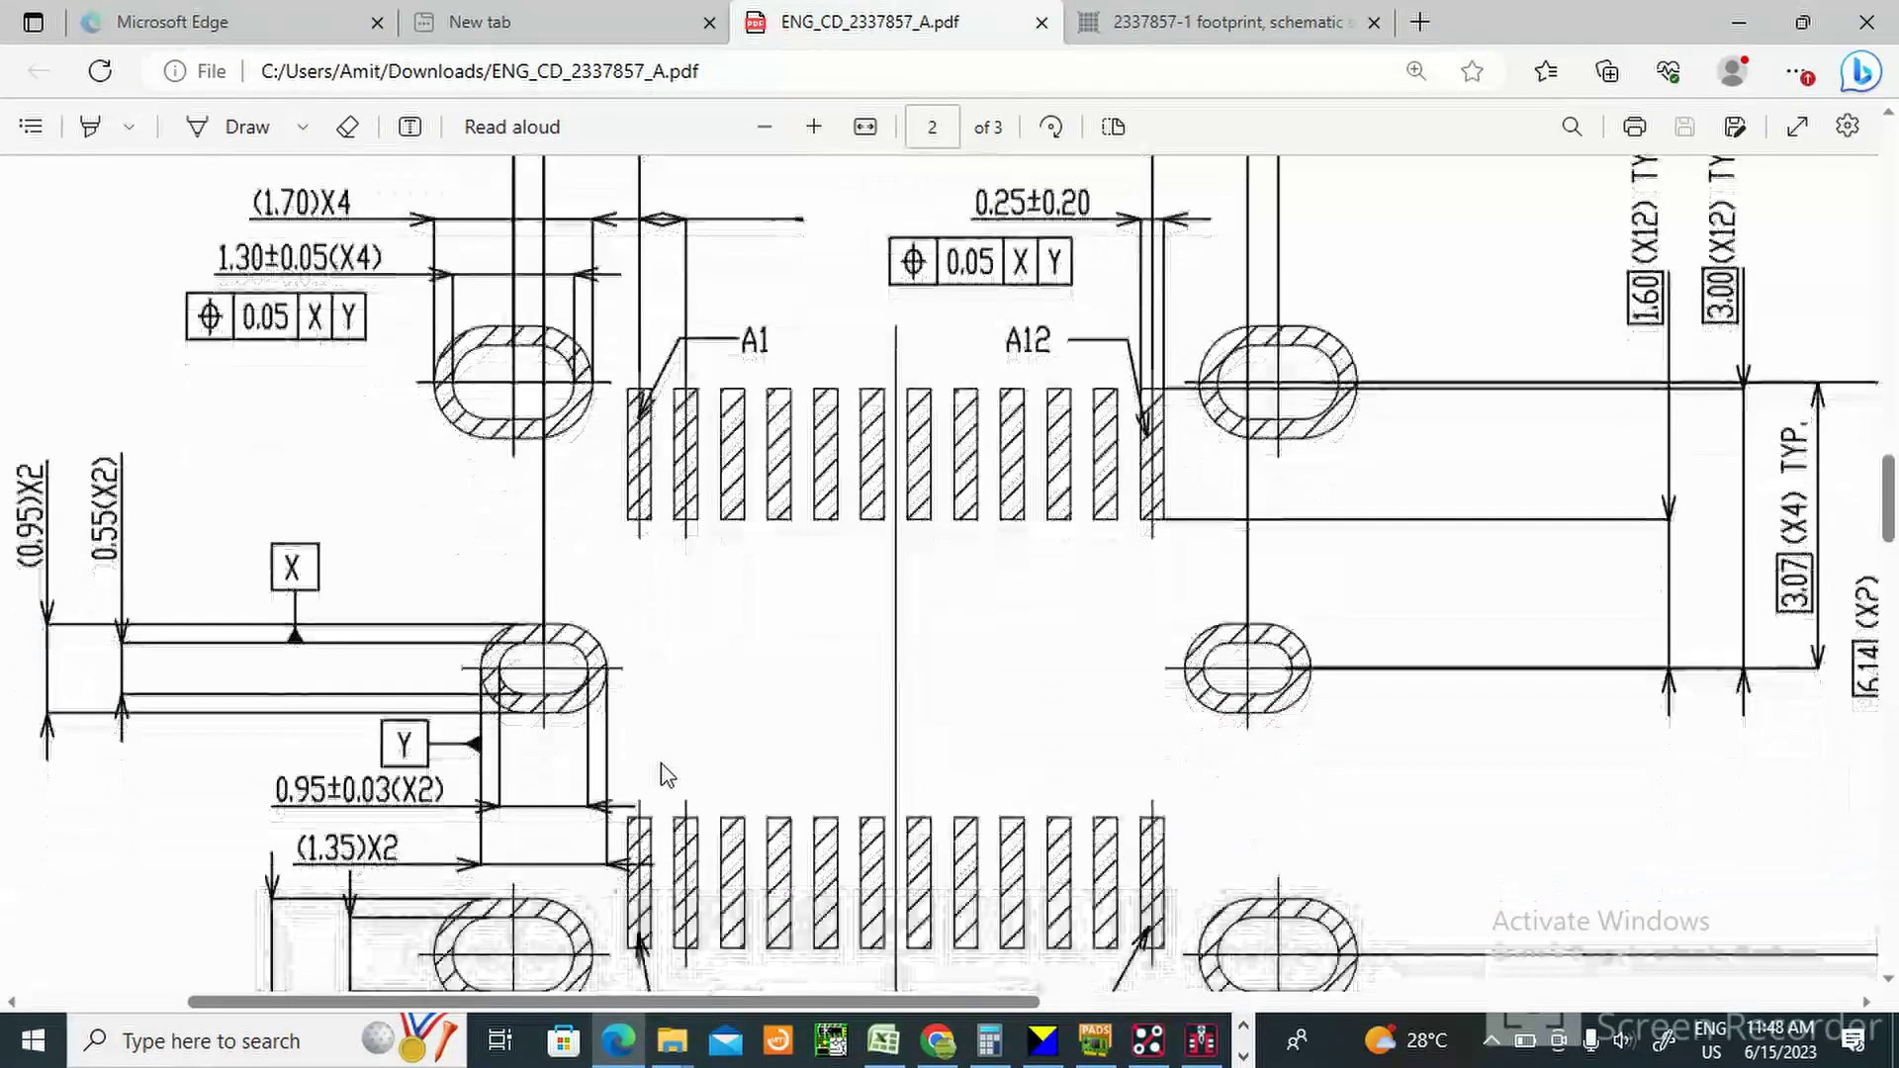
{"action": "key", "text": "alt+Tab"}
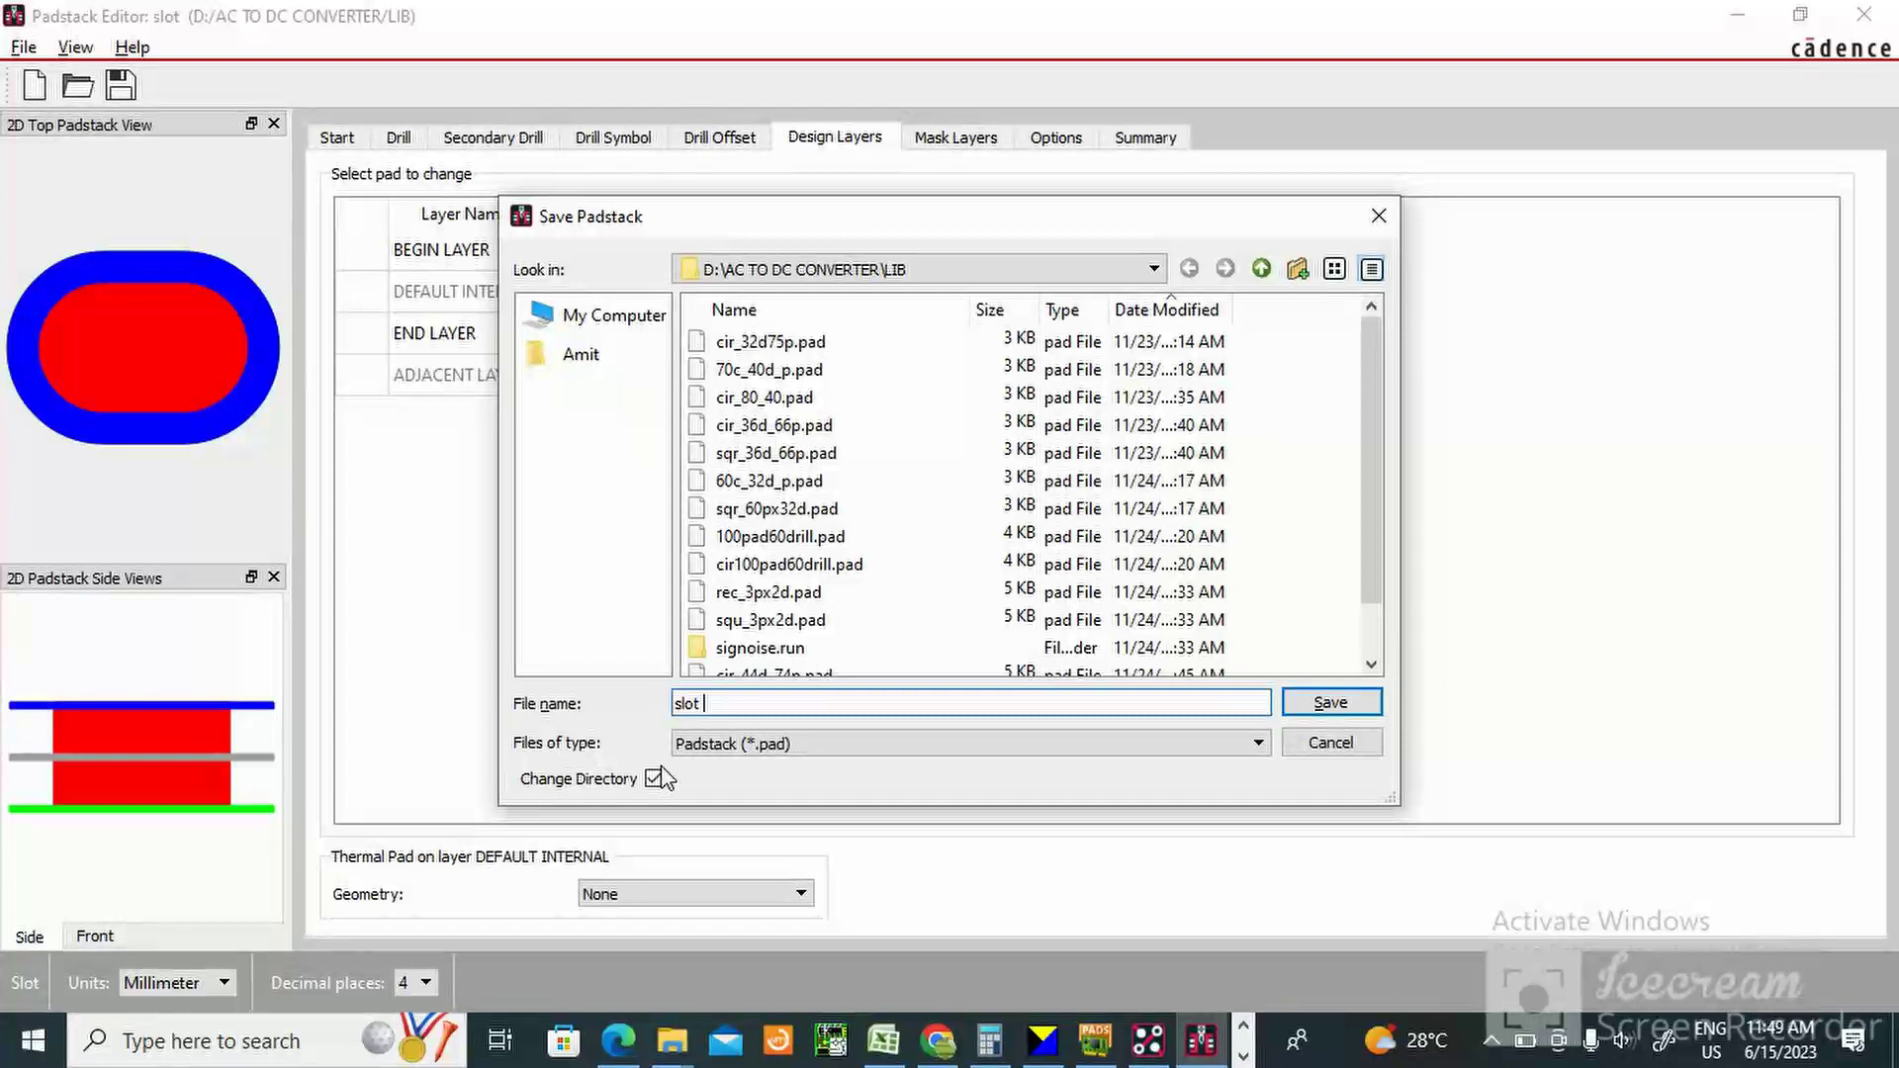
Try saving as 'slot 1p7x1p2' and dismiss the illegal space character error.
{"action": "type", "text": "p7x1p2"}
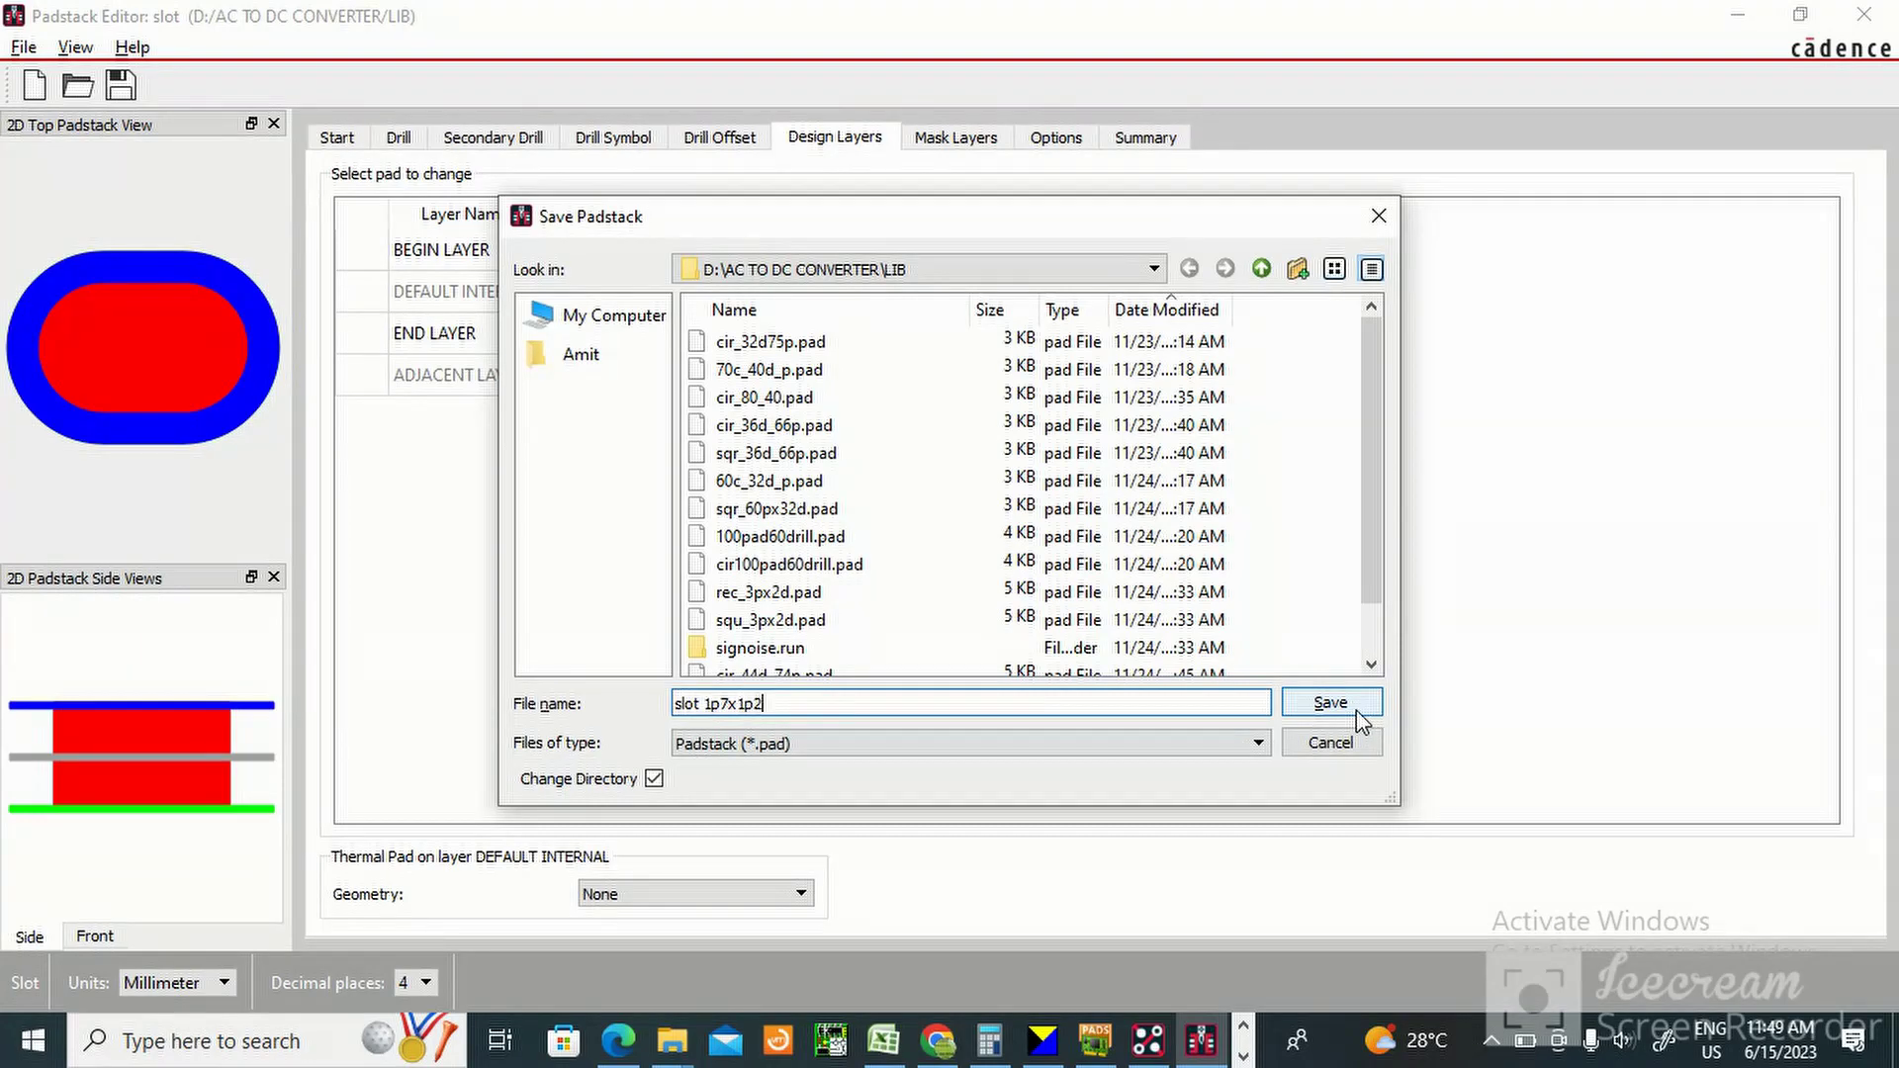
{"action": "left_click", "coordinate": [1331, 703]}
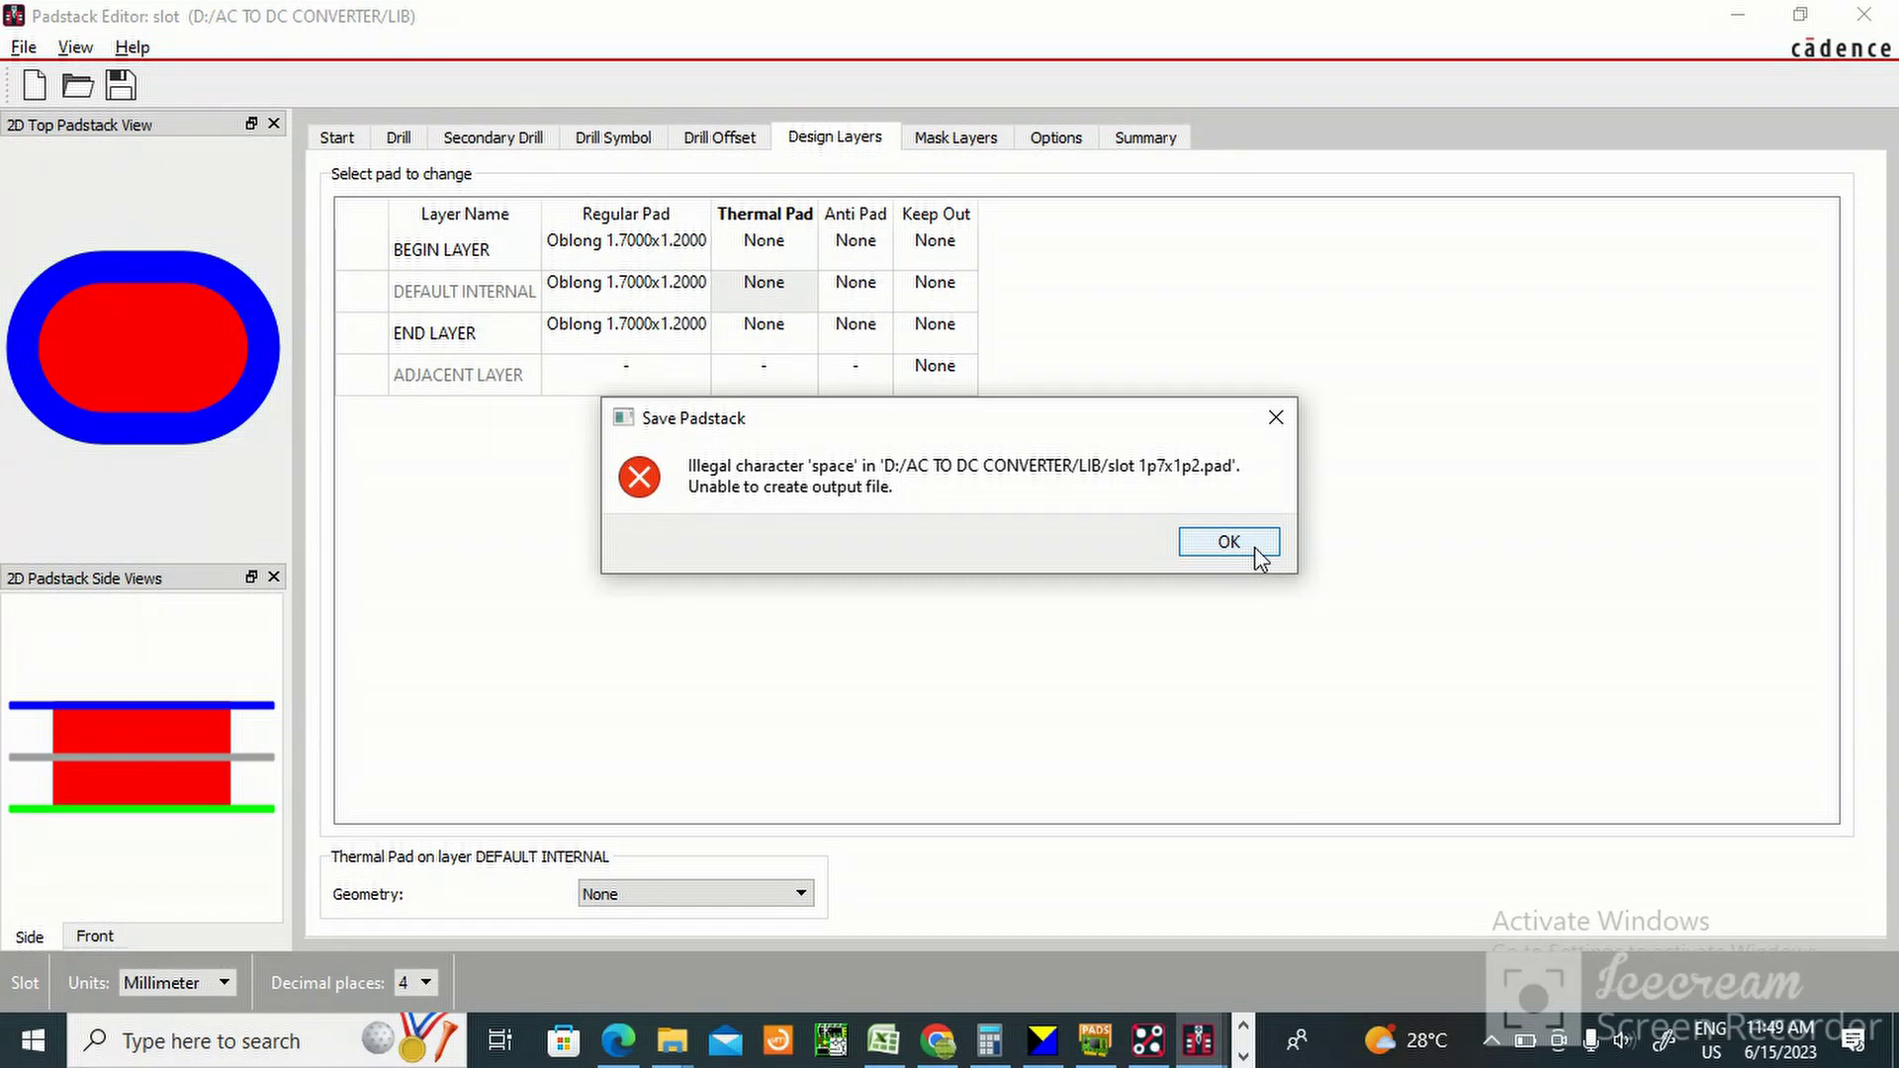
{"action": "left_click", "coordinate": [1229, 543]}
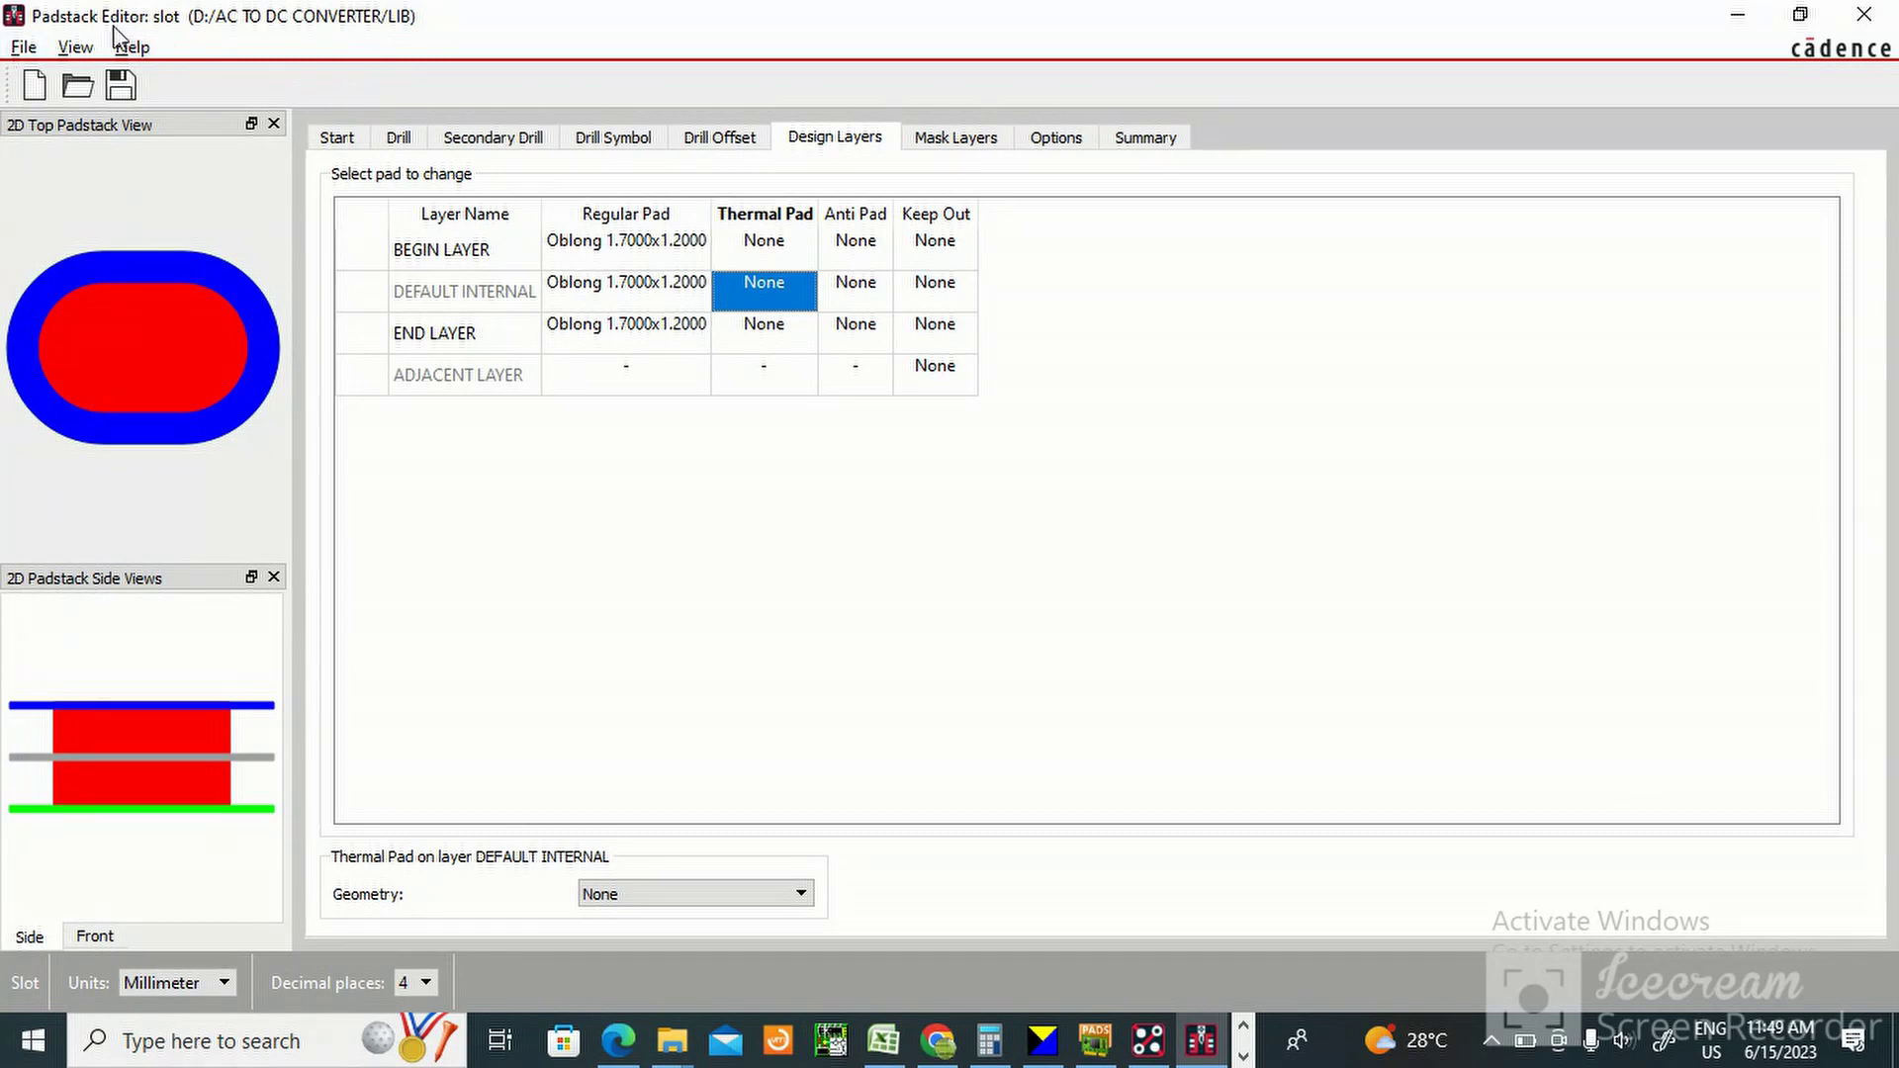
Save the padstack as slot1p7x1p2.pad in the D:/AC TO DC CONVERTER/LIB folder.
{"action": "left_click", "coordinate": [24, 48]}
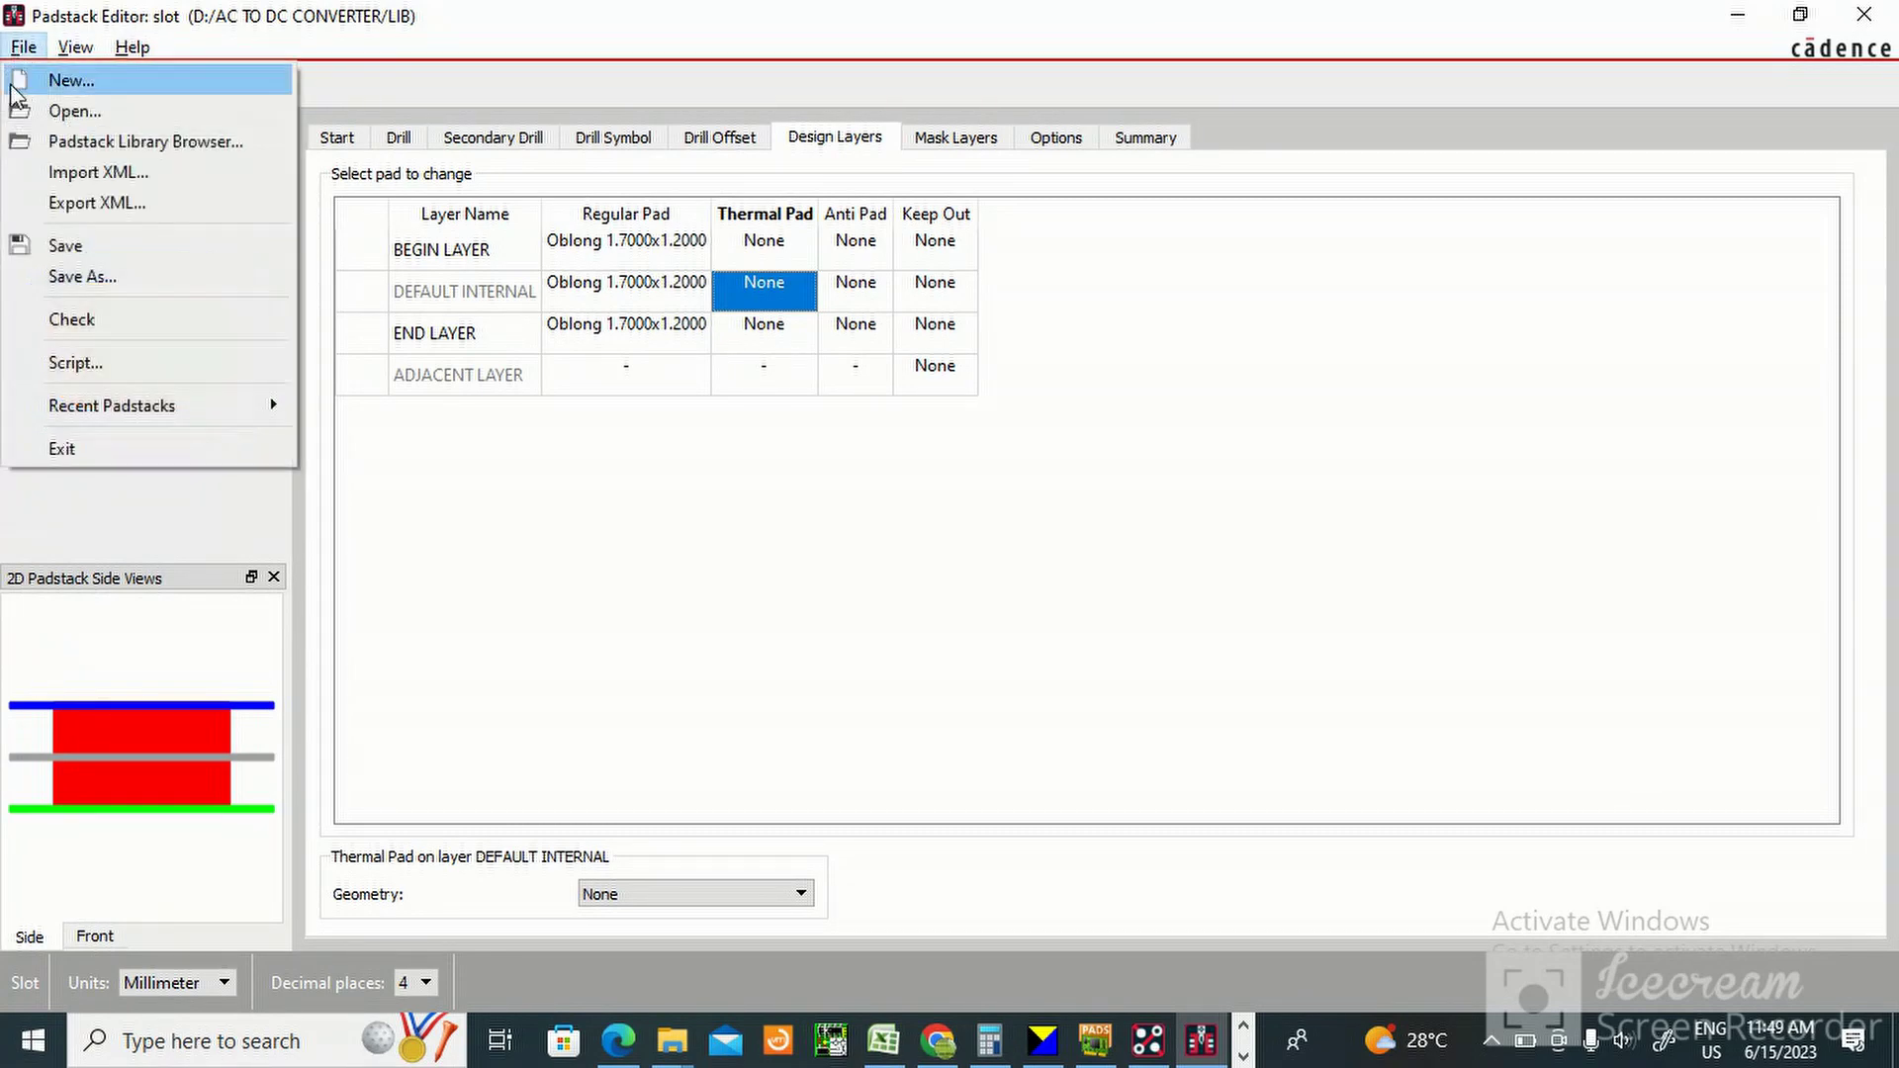
{"action": "left_click", "coordinate": [146, 278]}
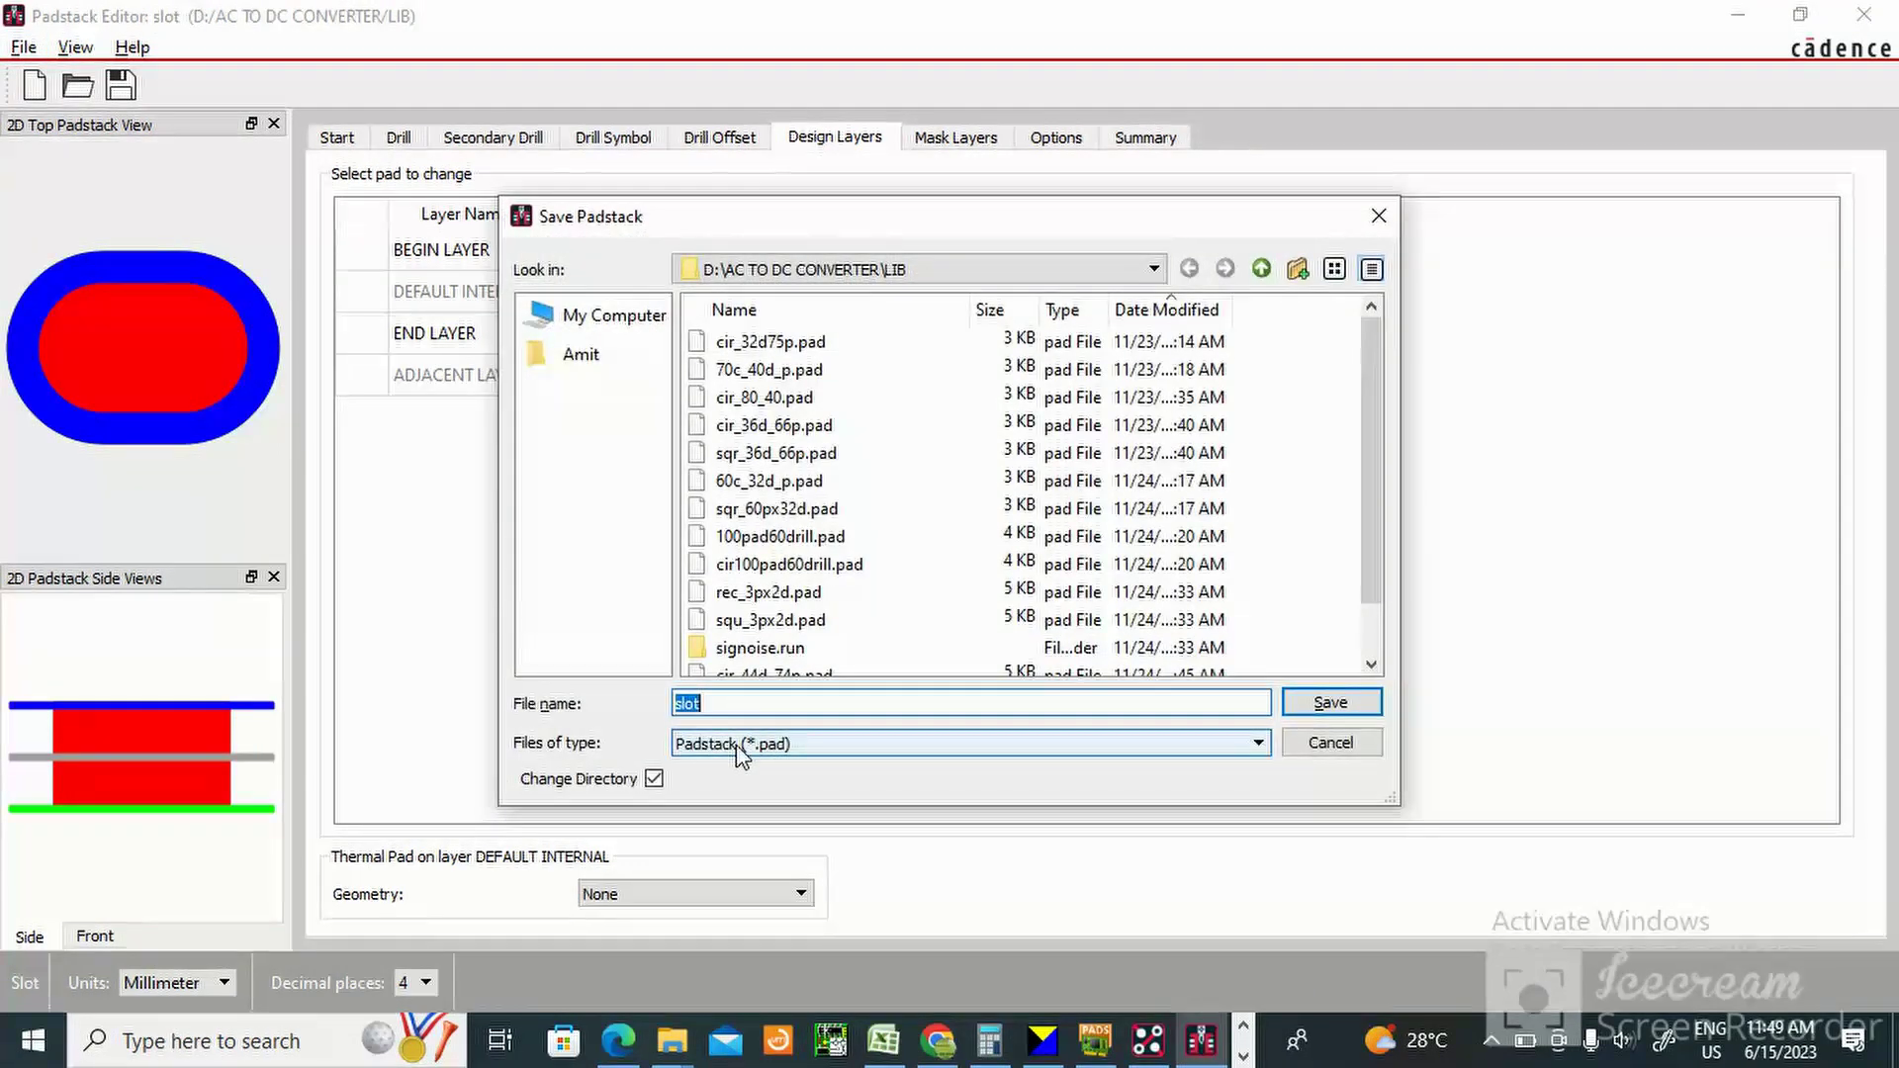
{"action": "left_click", "coordinate": [716, 700]}
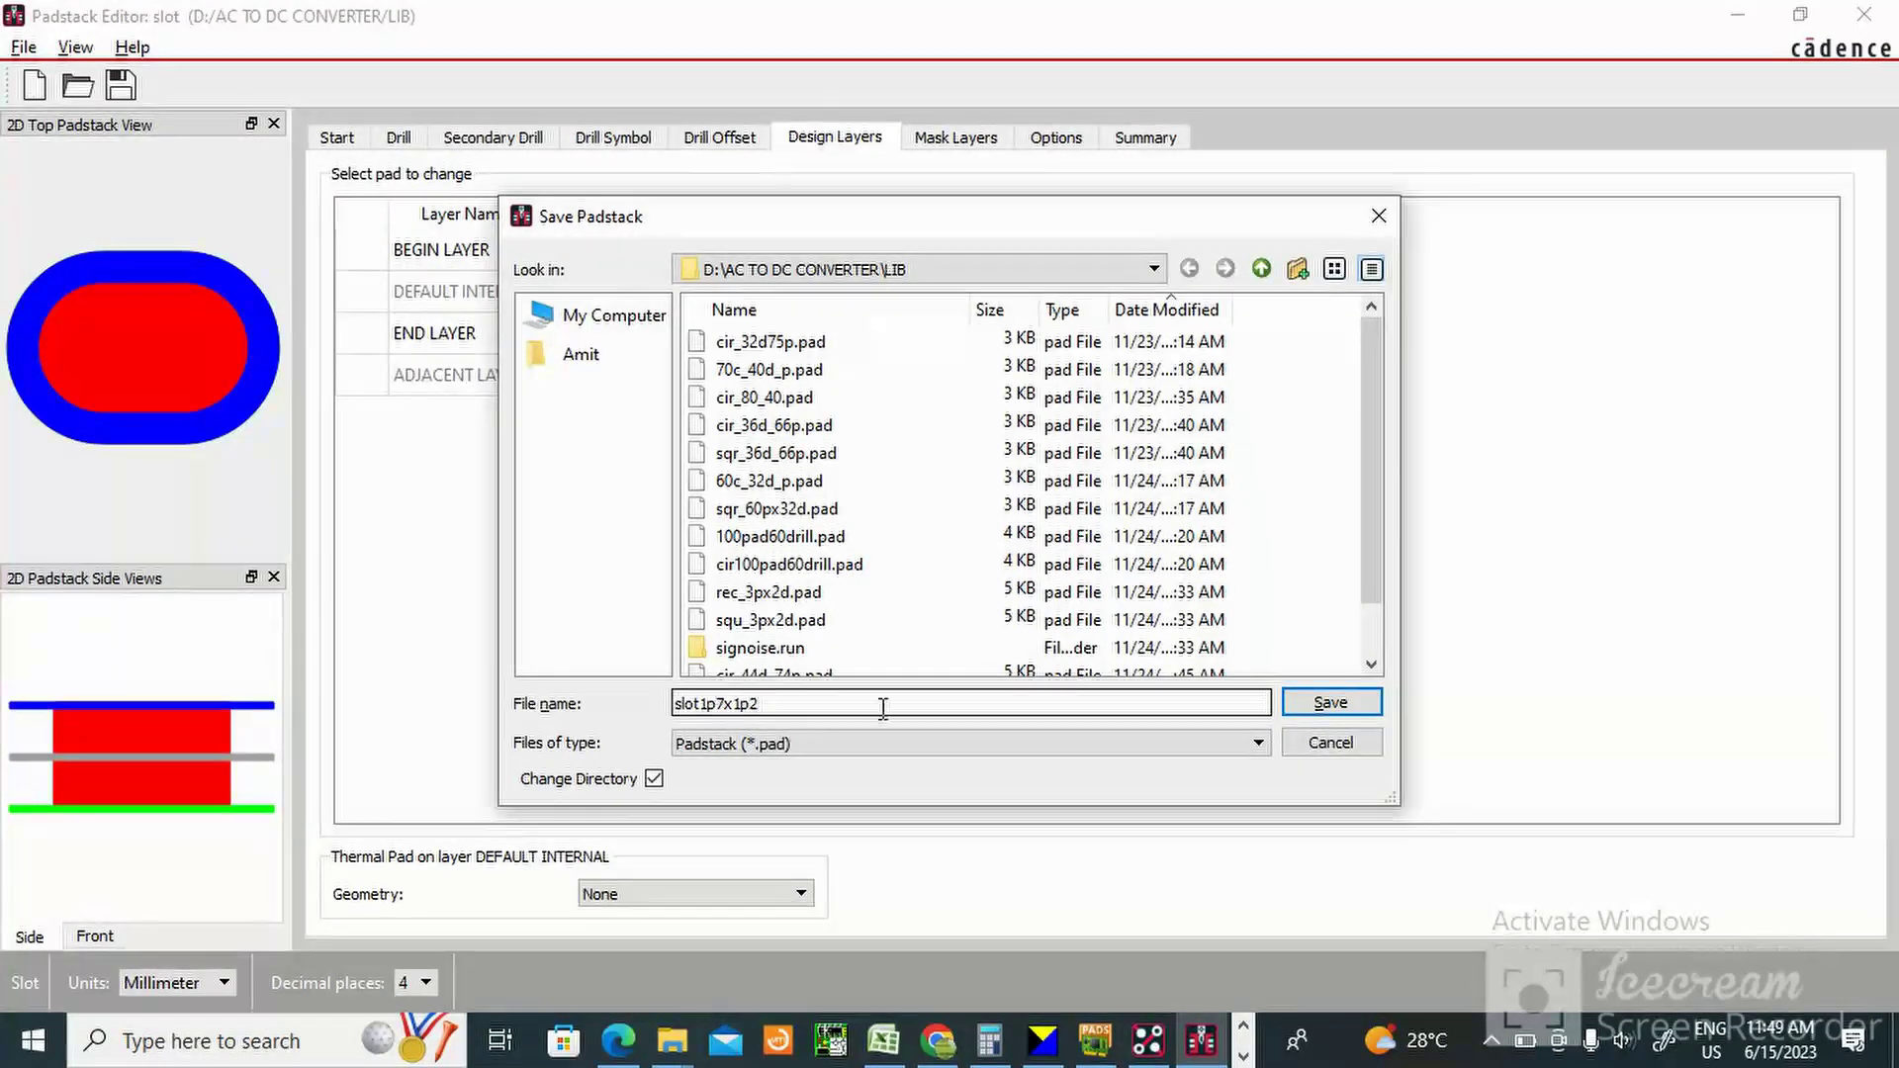
{"action": "left_click", "coordinate": [1378, 712]}
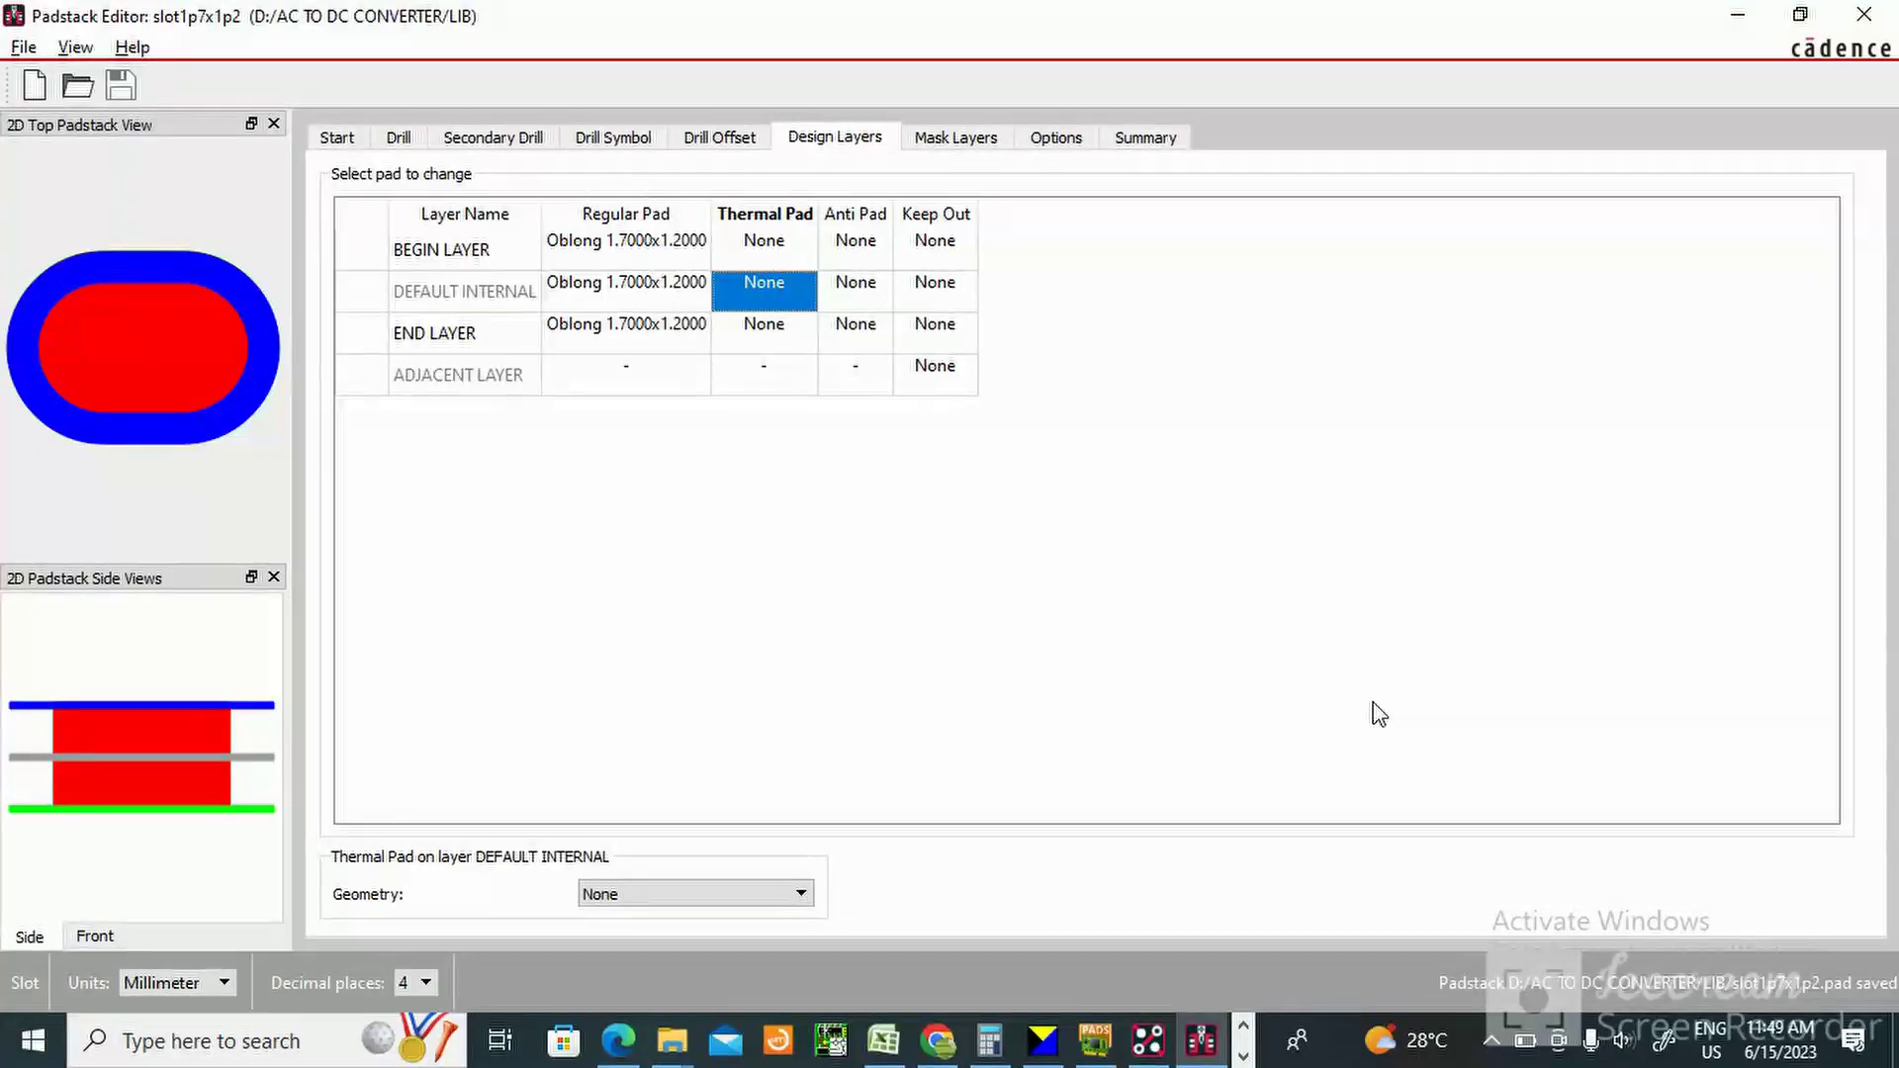
{"action": "left_click", "coordinate": [1375, 693]}
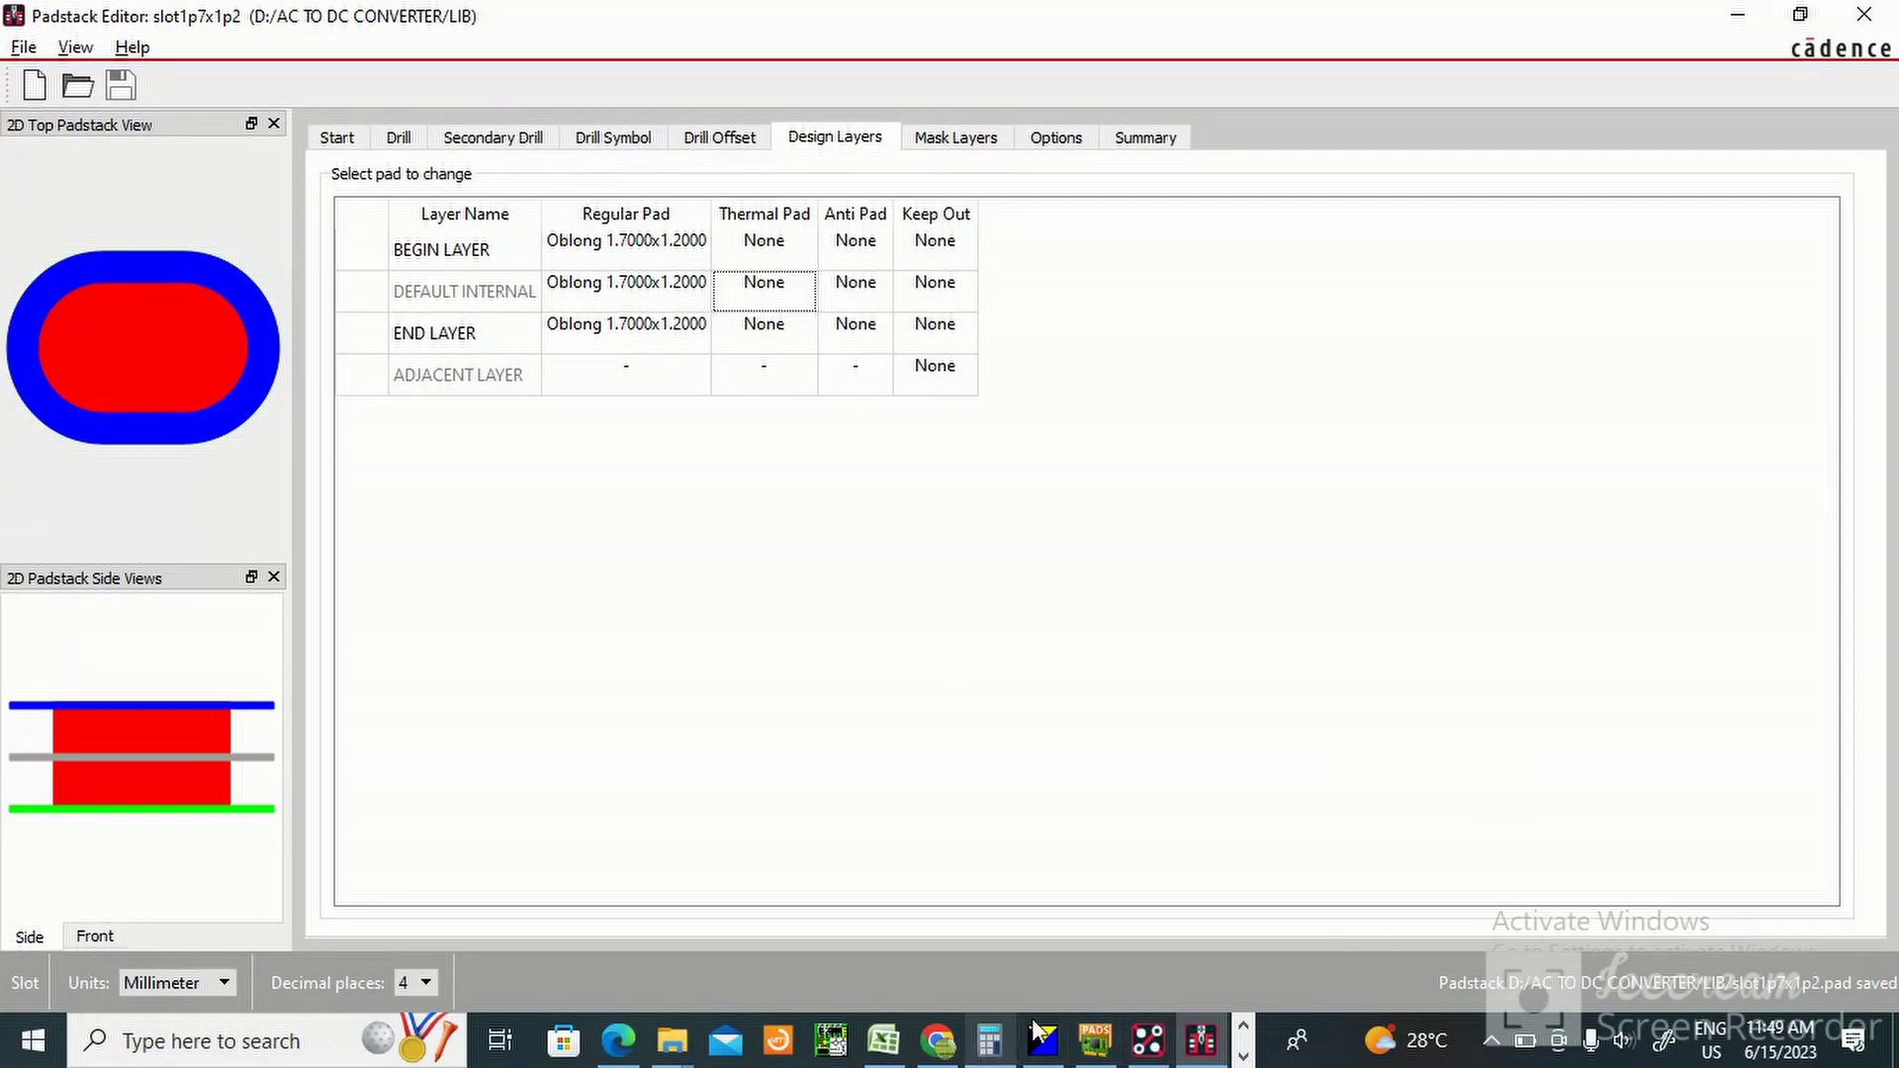
{"action": "left_click", "coordinate": [1243, 1057]}
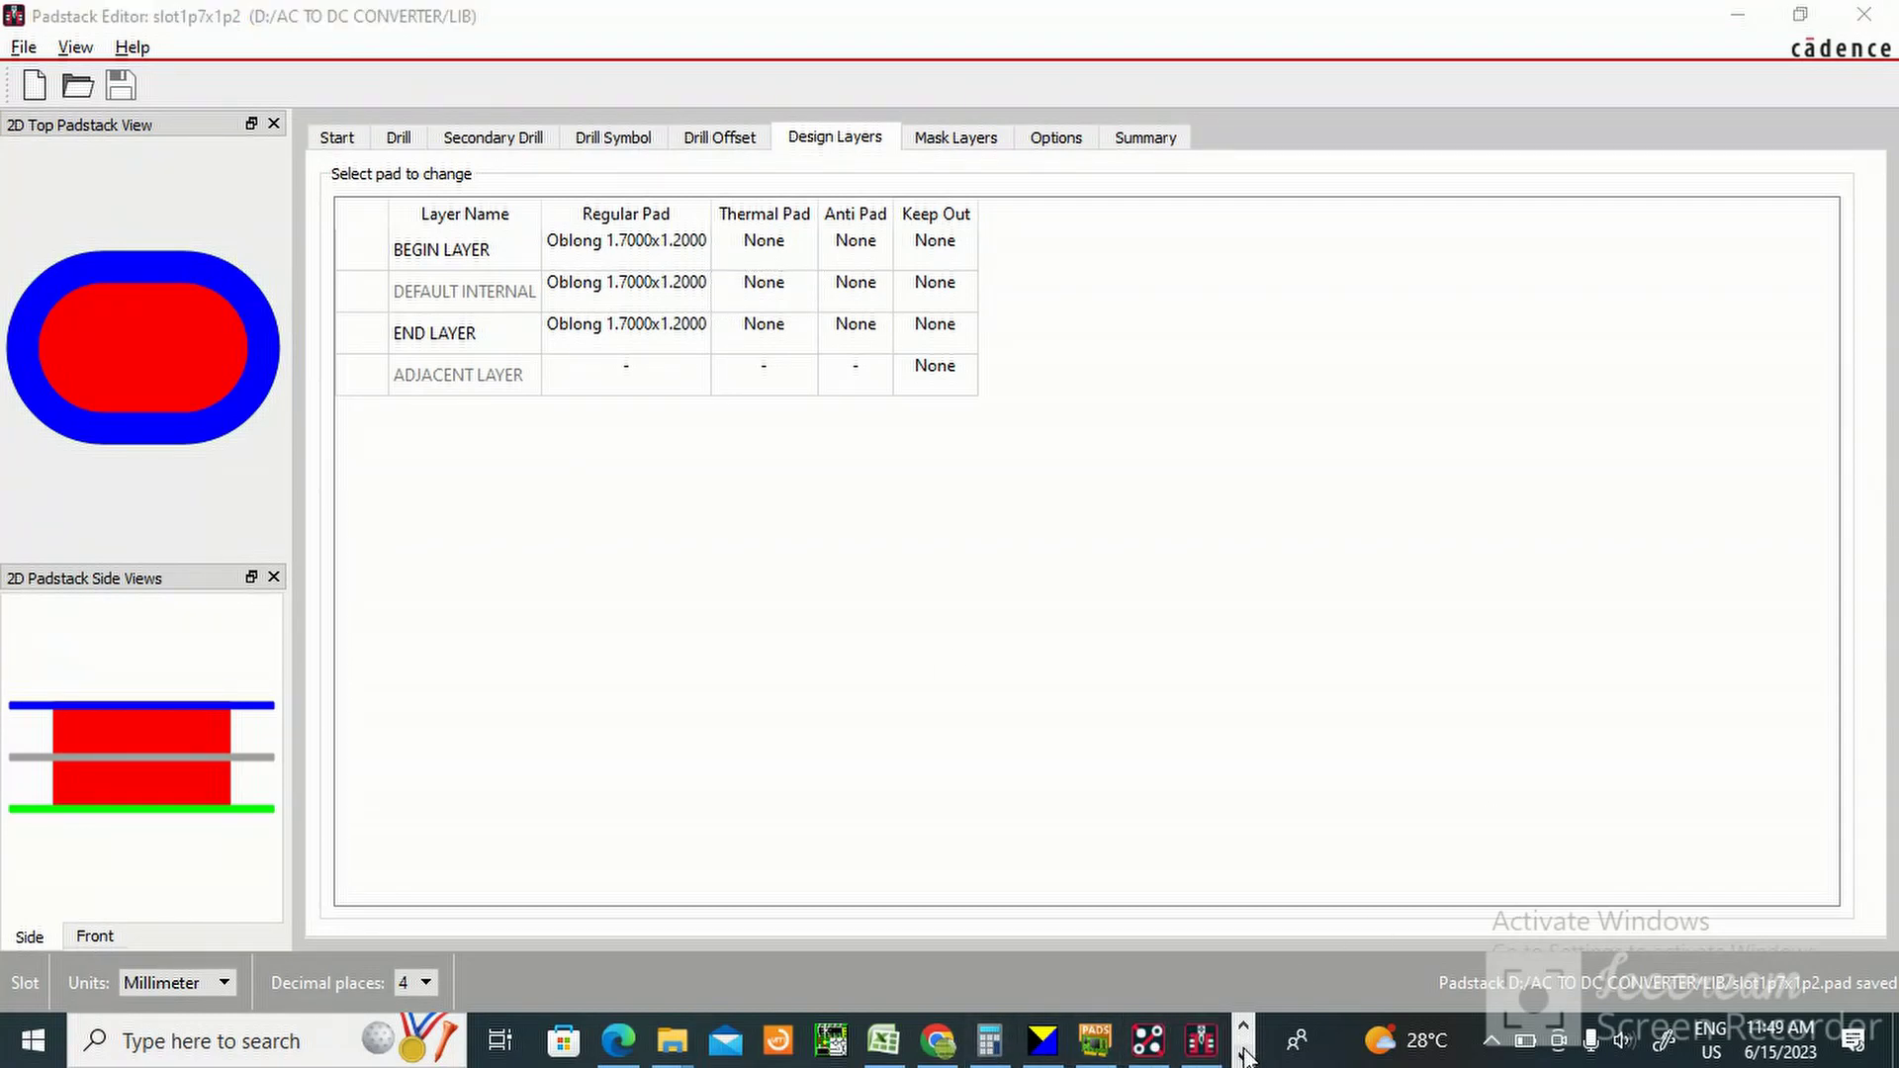
{"action": "left_click", "coordinate": [1244, 1056]}
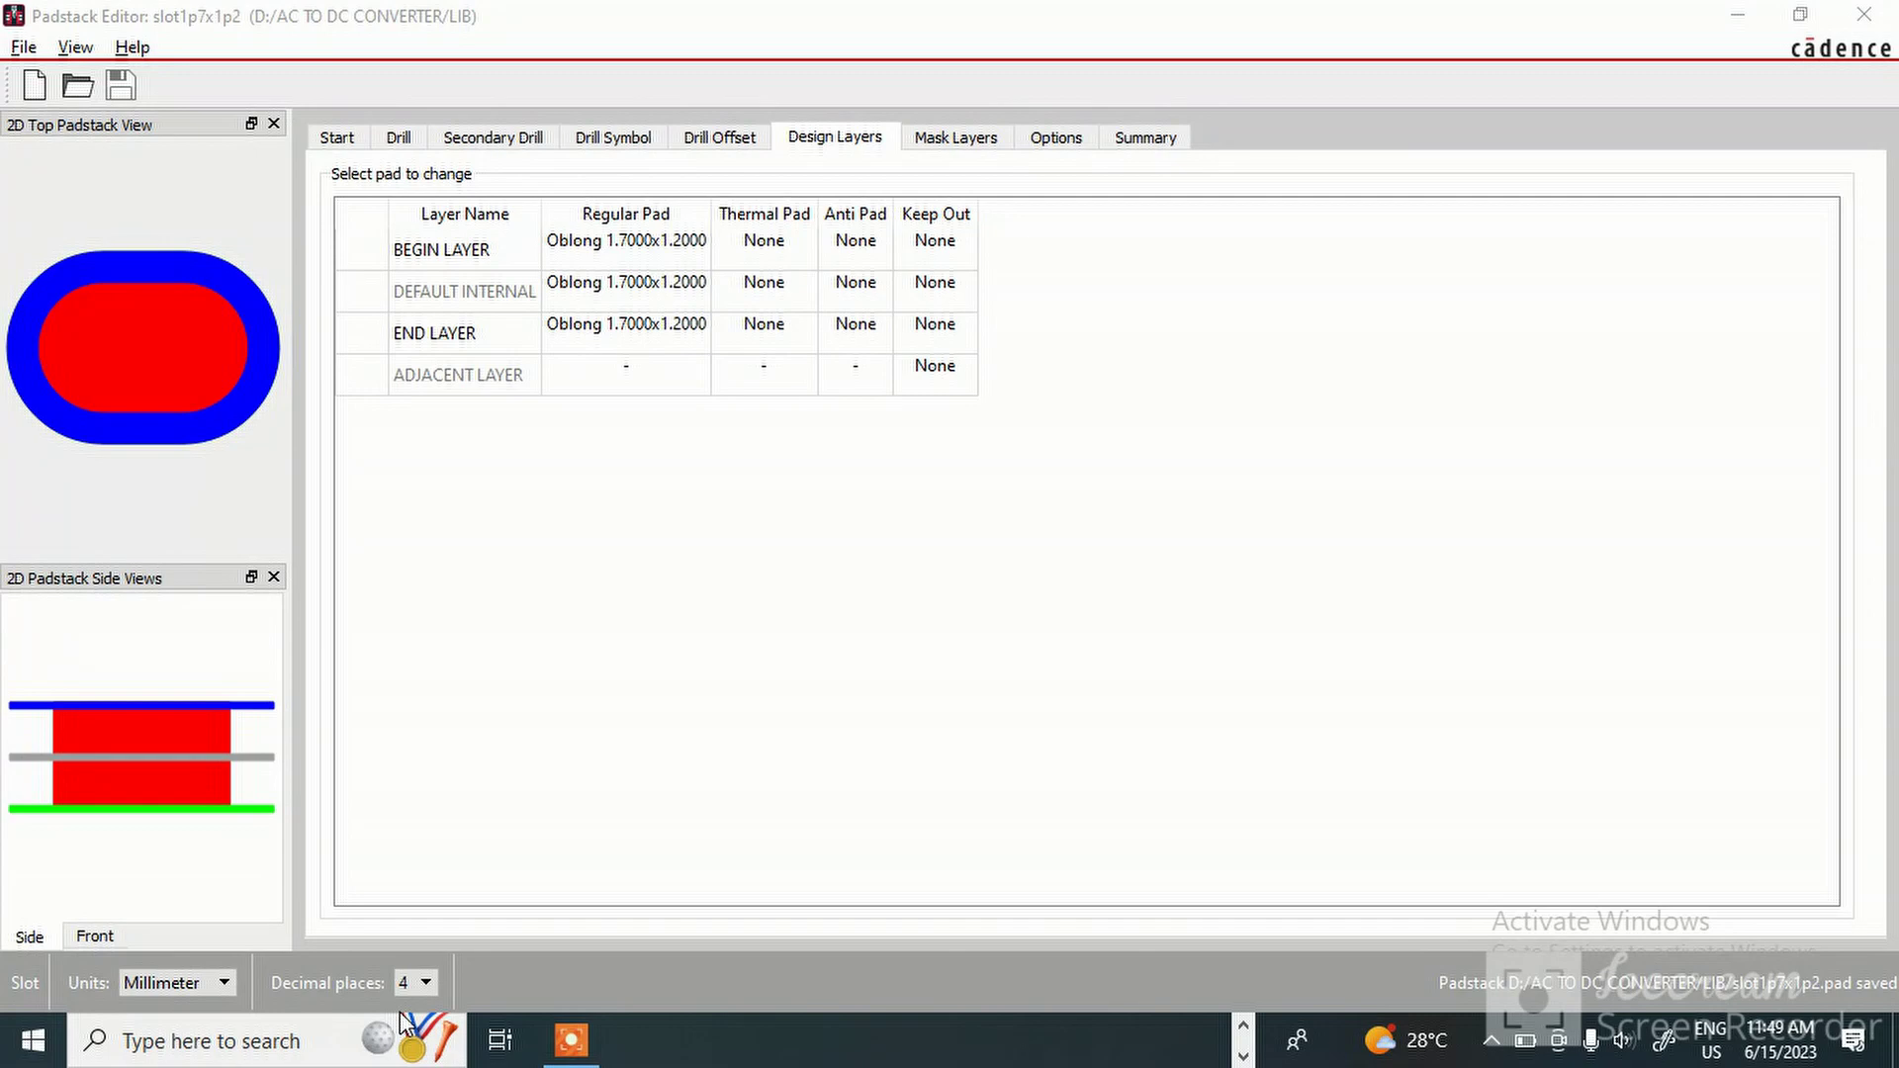
{"action": "left_click", "coordinate": [569, 1042]}
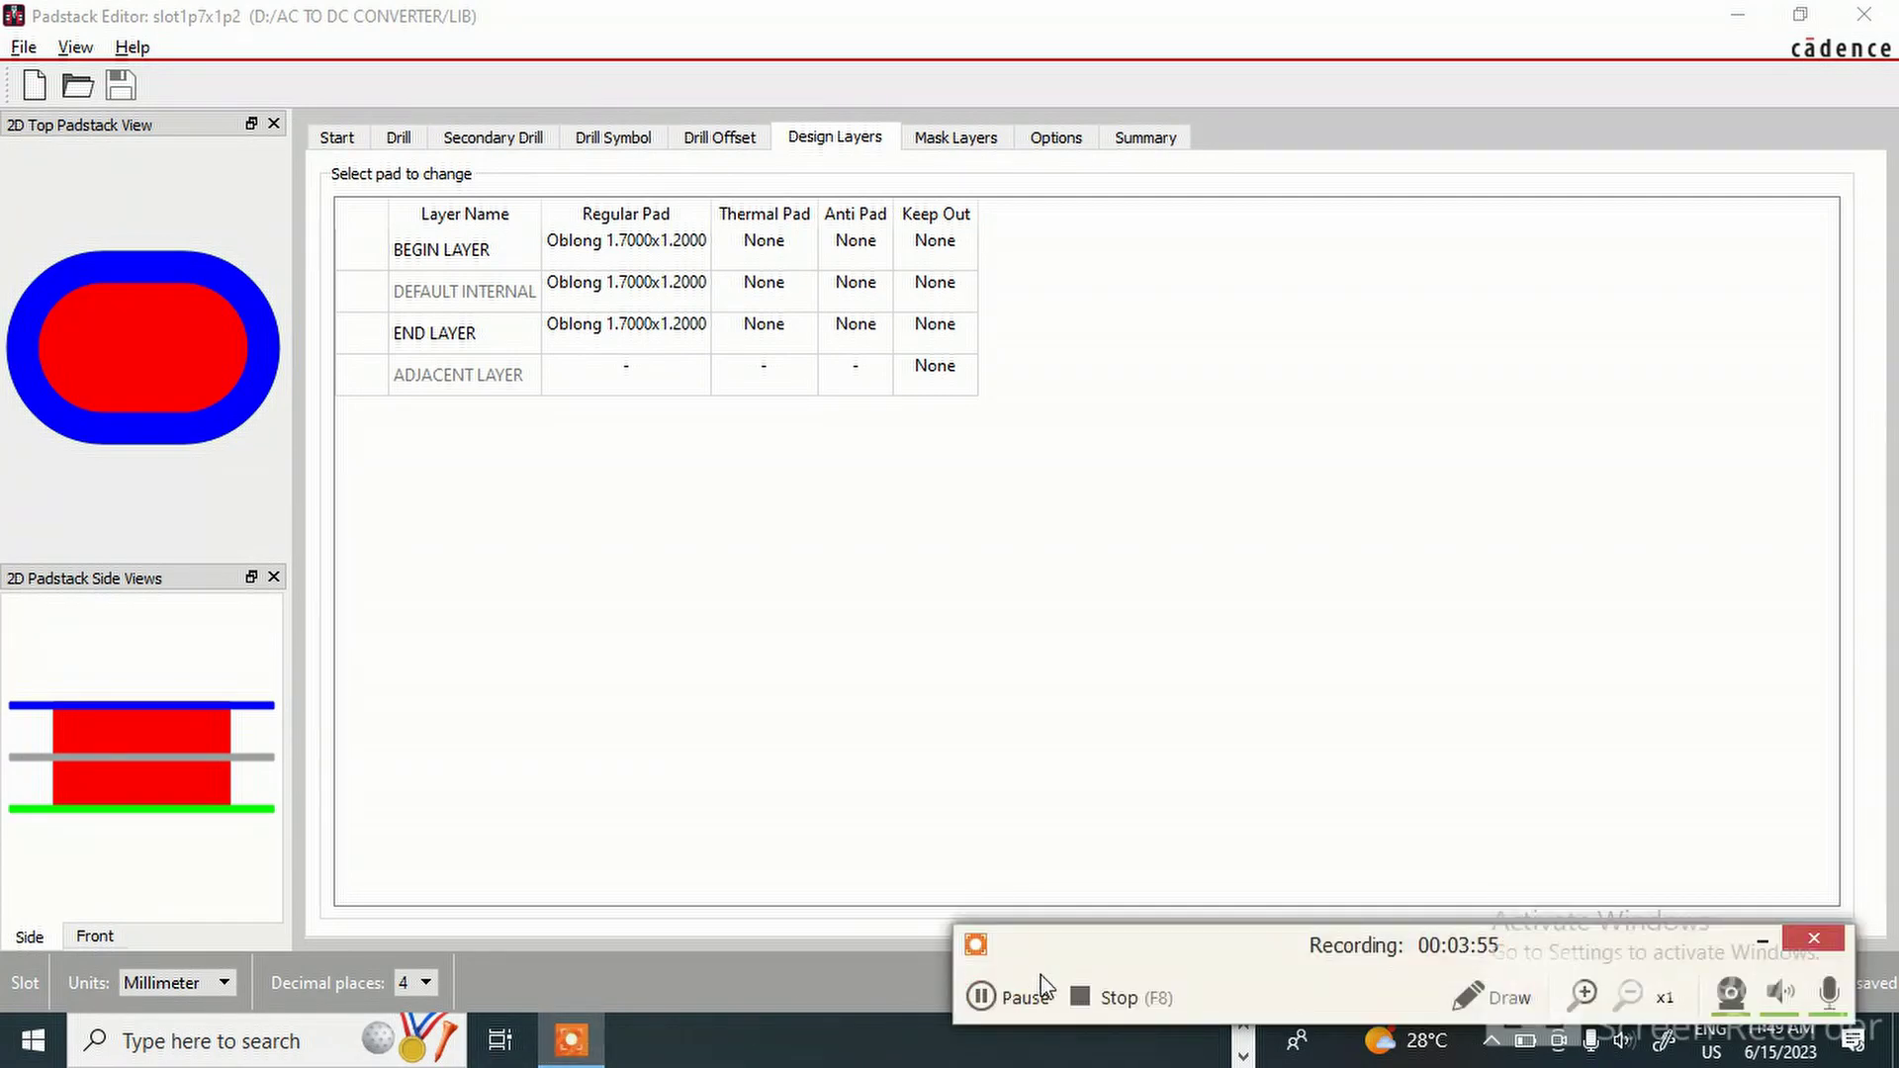